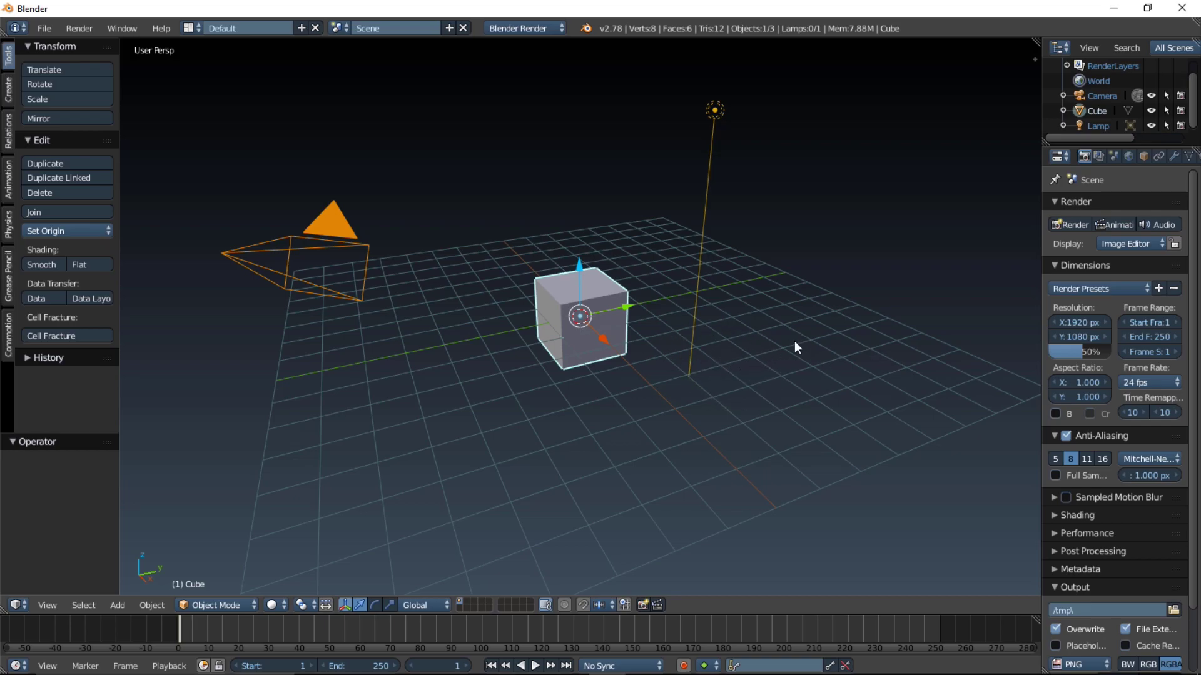
Delete the default cube and align the camera to the front view
{"action": "key", "text": "x"}
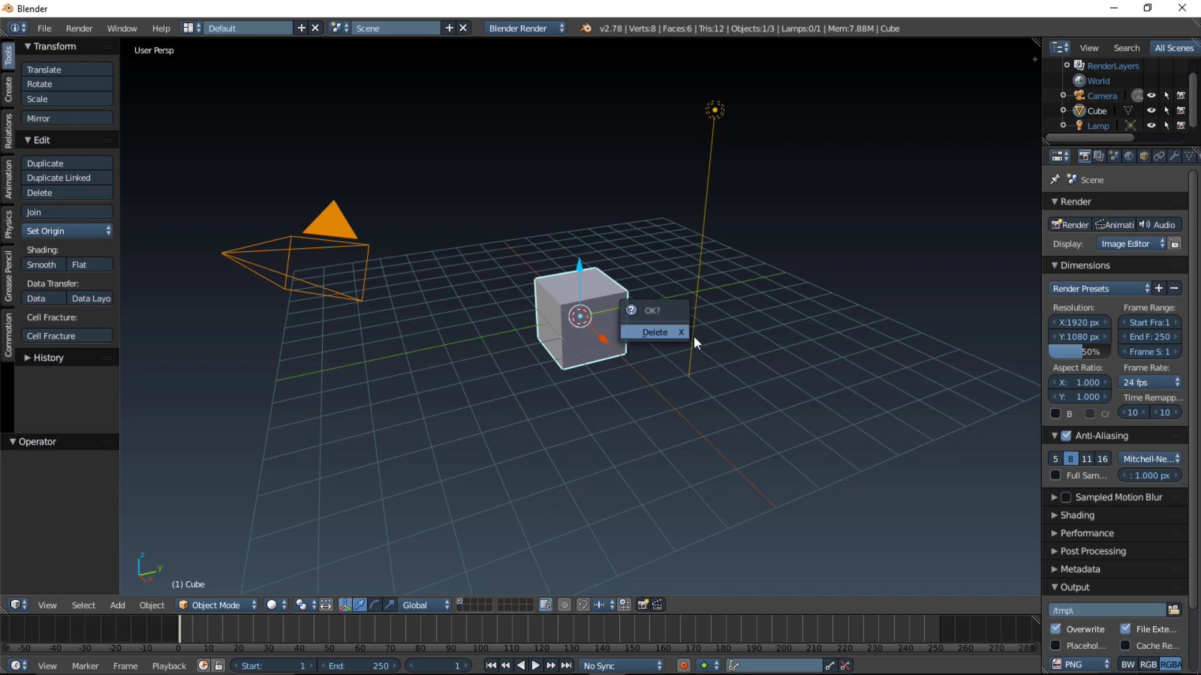
{"action": "left_click", "coordinate": [670, 332]}
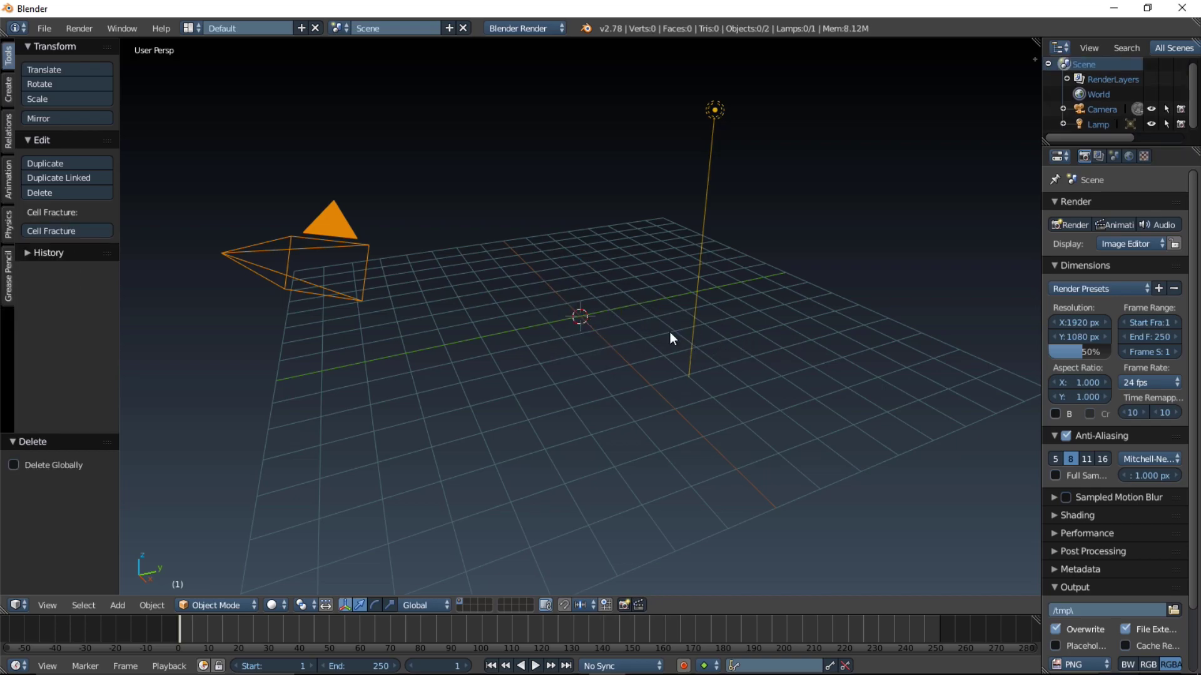
{"action": "key", "text": "KP_1"}
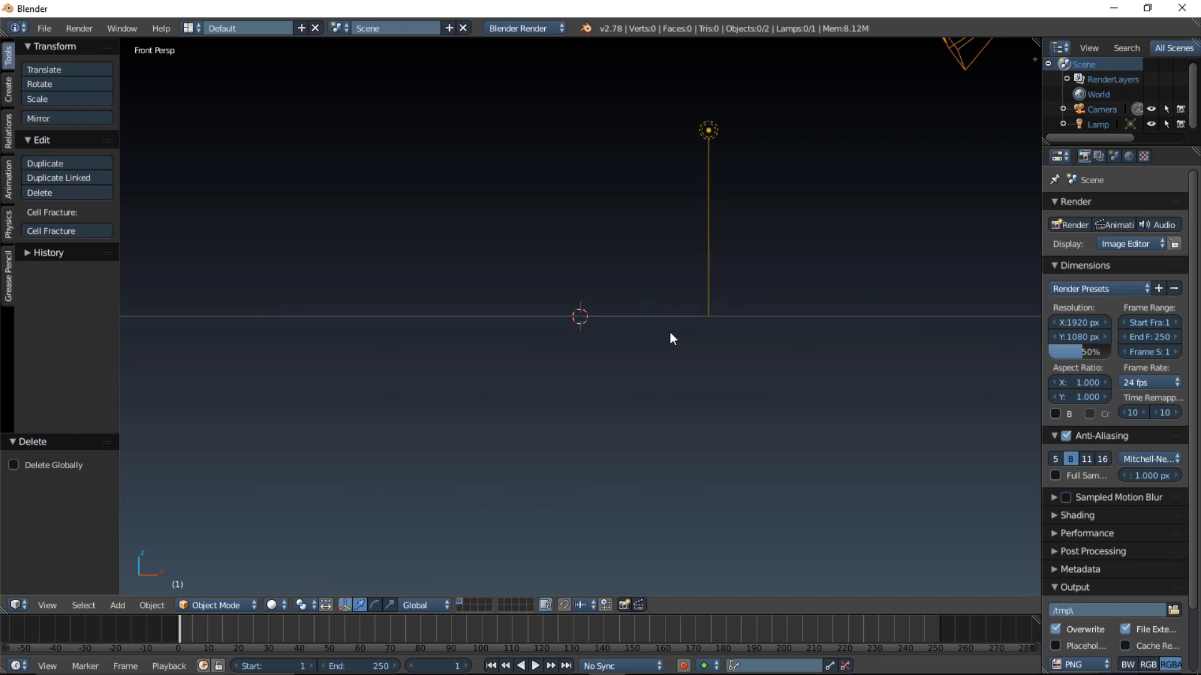
{"action": "key", "text": "ctrl+alt+KP_0"}
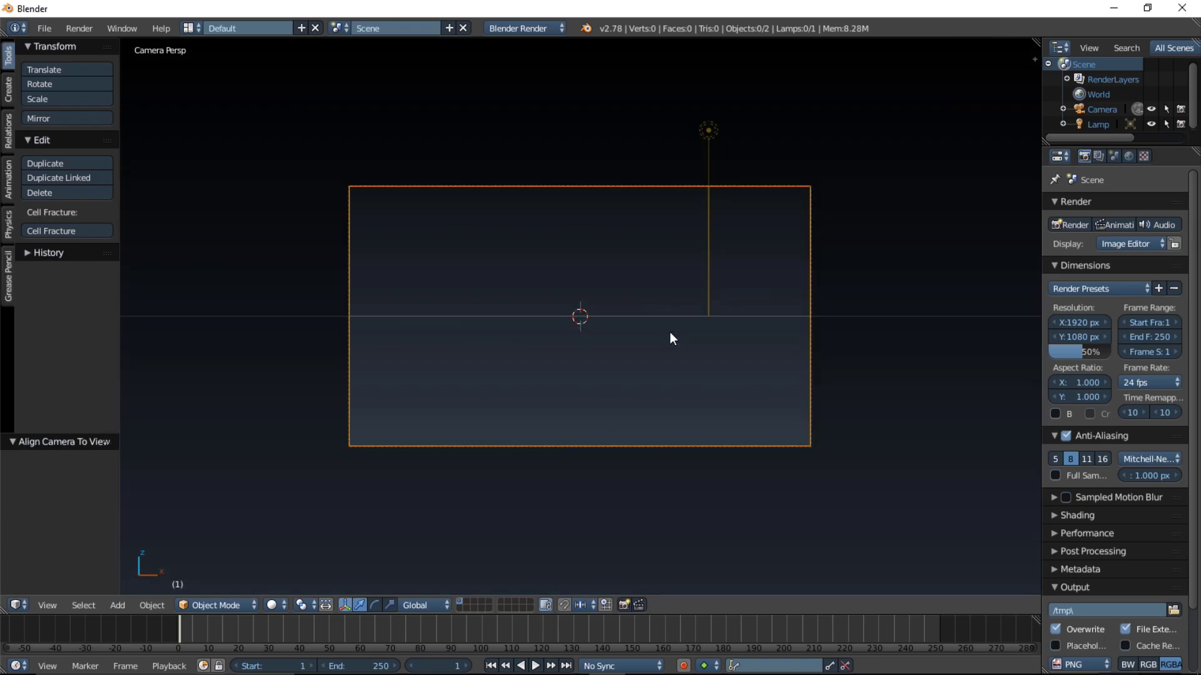
Switch the render engine to Cycles Render and set the frame range to start at 0 and end at 400
{"action": "left_click", "coordinate": [555, 28]}
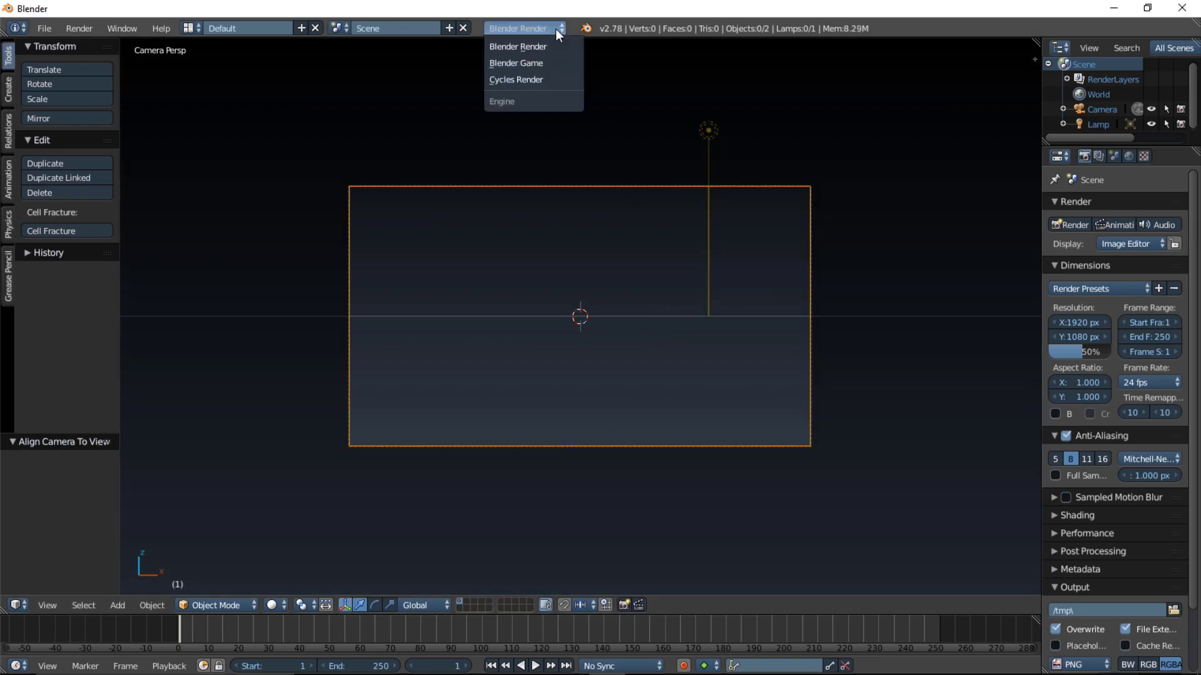
{"action": "left_click", "coordinate": [550, 77]}
{"action": "left_click", "coordinate": [363, 666]}
{"action": "type", "text": "400"}
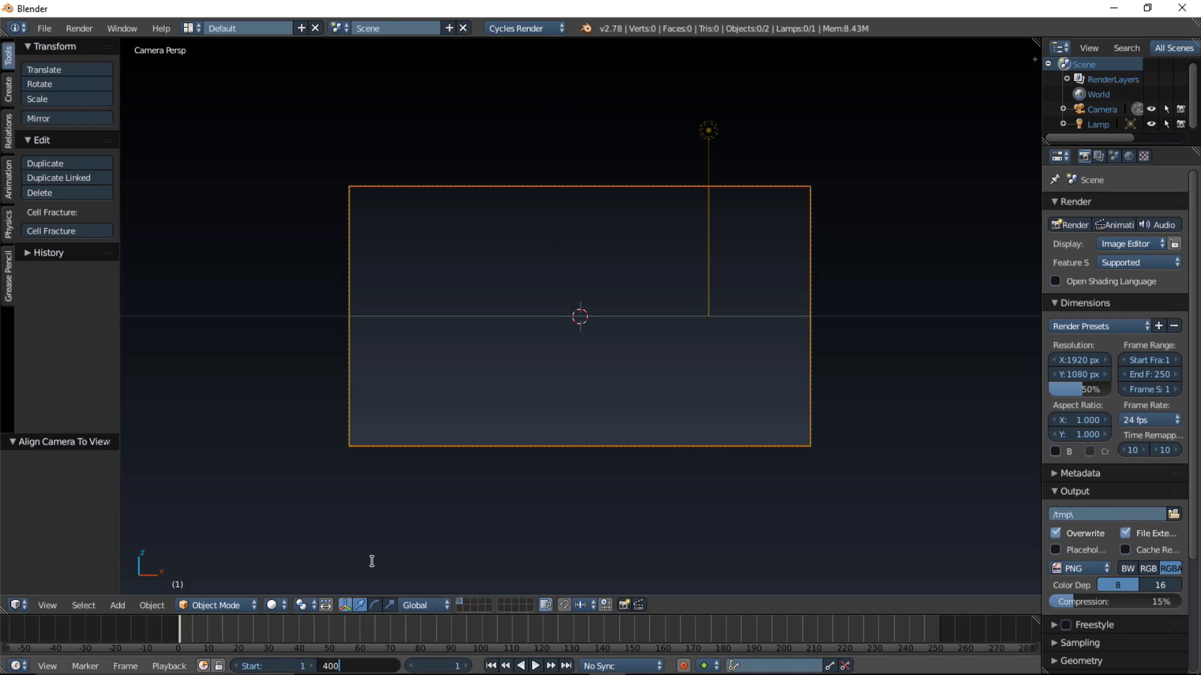
{"action": "key", "text": "Return"}
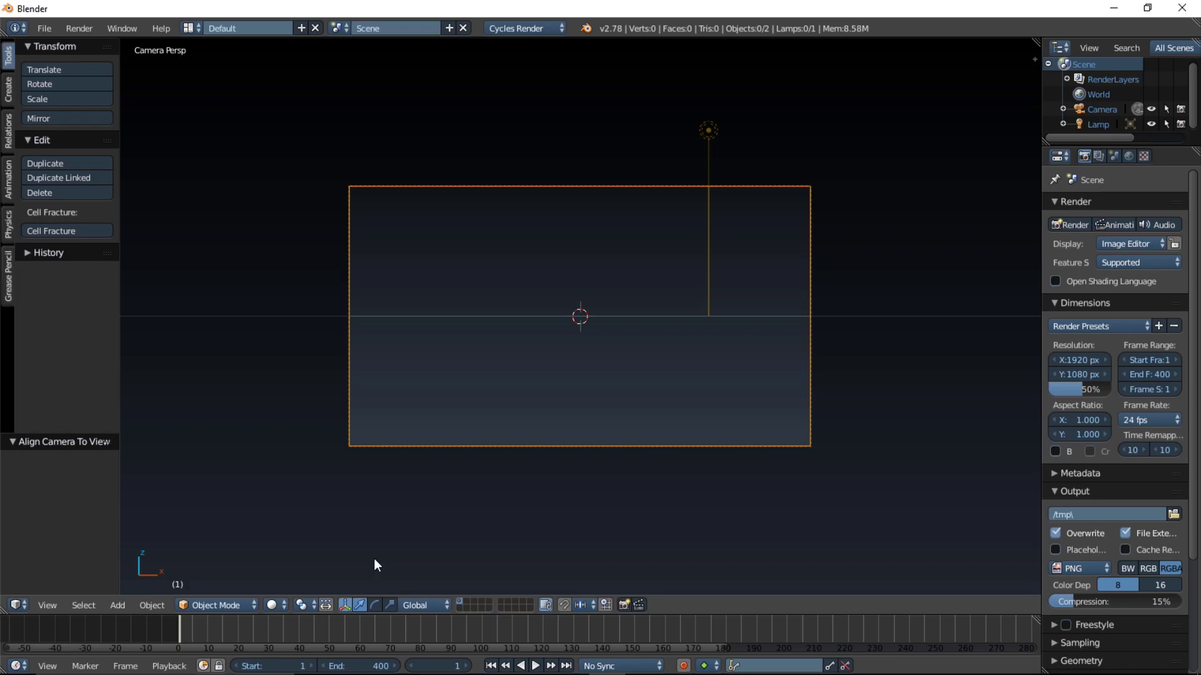
{"action": "left_click", "coordinate": [236, 667]}
Set the frame rate to 60 fps and the render resolution scale to 100%
{"action": "left_click", "coordinate": [1158, 420]}
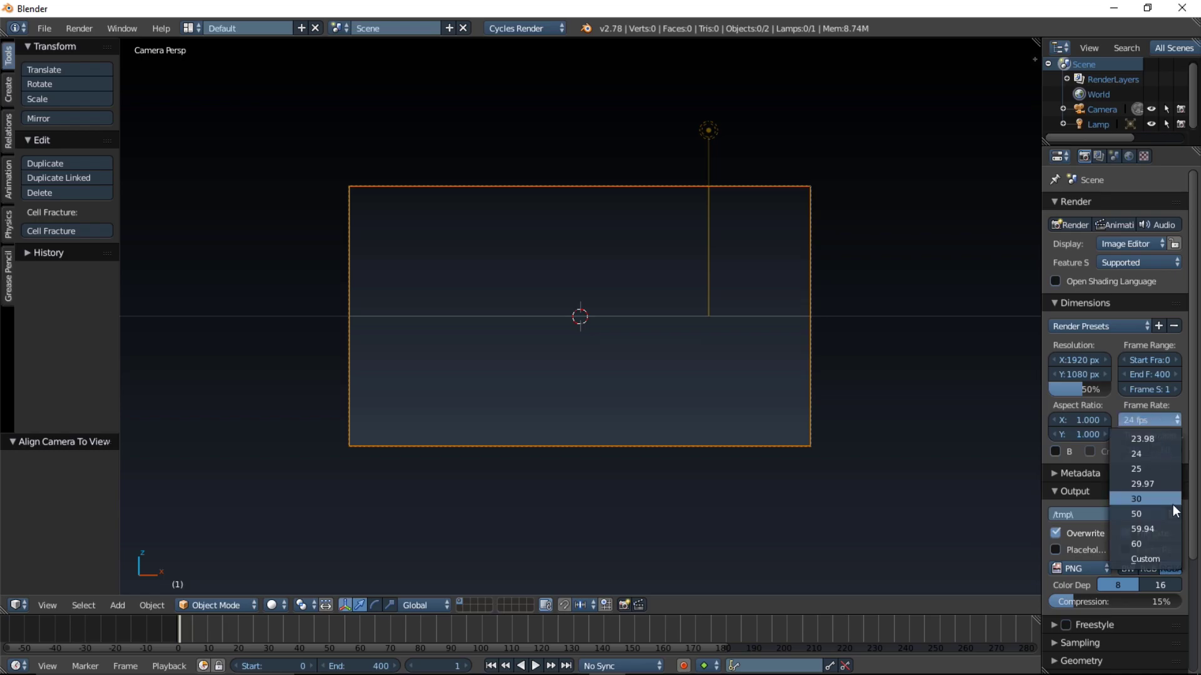
{"action": "left_click", "coordinate": [1155, 541]}
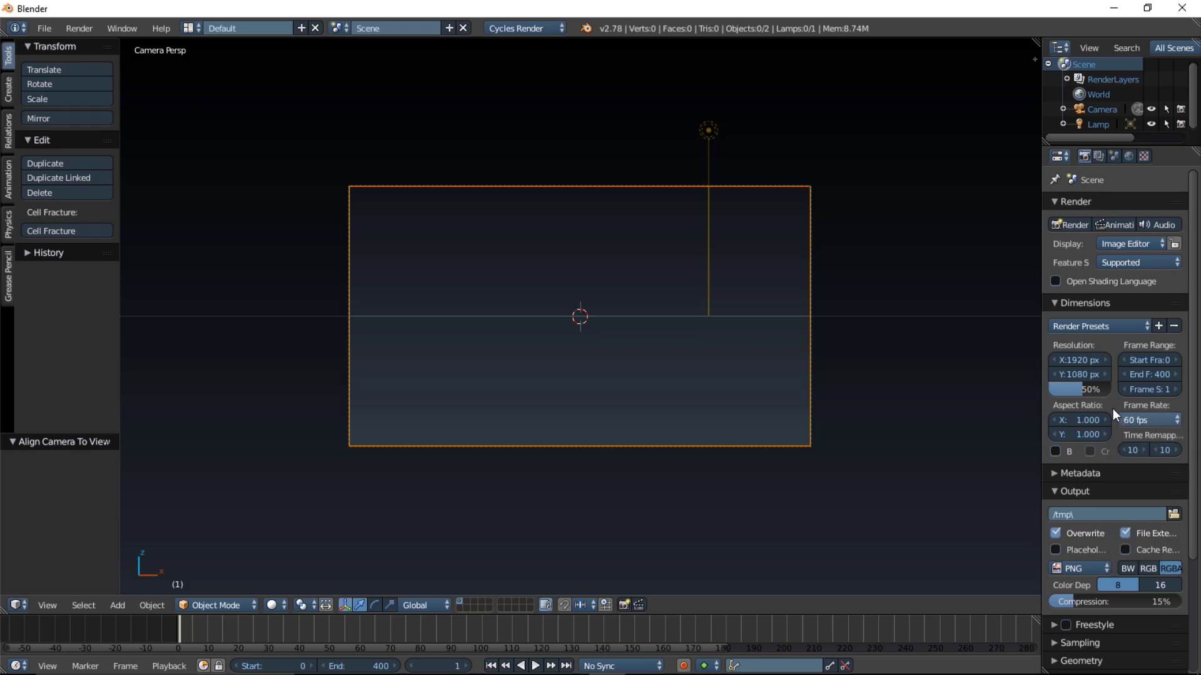
{"action": "left_click_drag", "start_coordinate": [1086, 389], "coordinate": [1128, 404]}
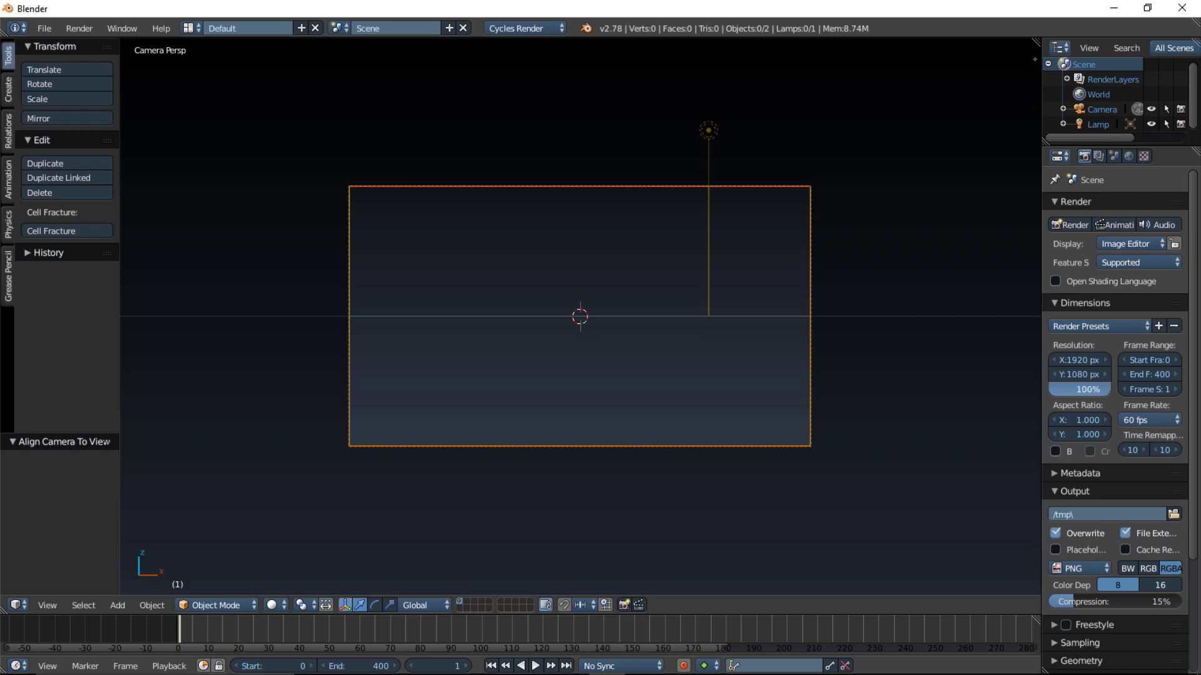
Set the output format to Xvid and the output file to Minimalist_tutorial in the Documents folder
{"action": "left_click", "coordinate": [1096, 563]}
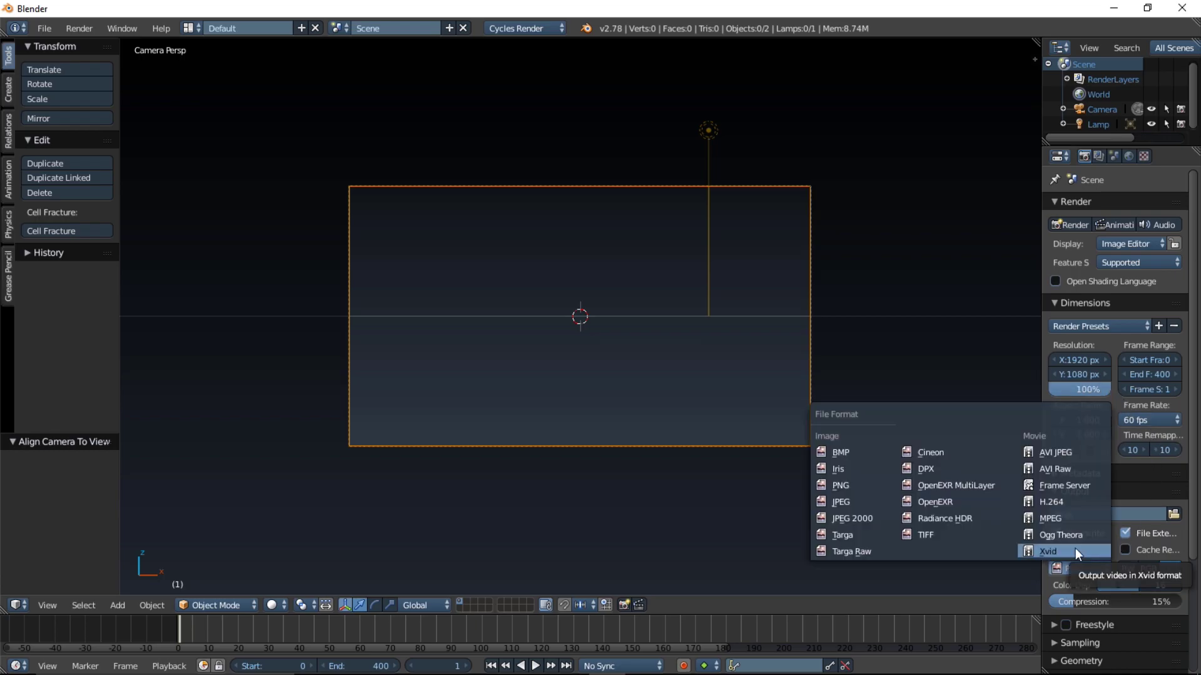
{"action": "left_click", "coordinate": [1075, 549]}
{"action": "left_click", "coordinate": [1173, 515]}
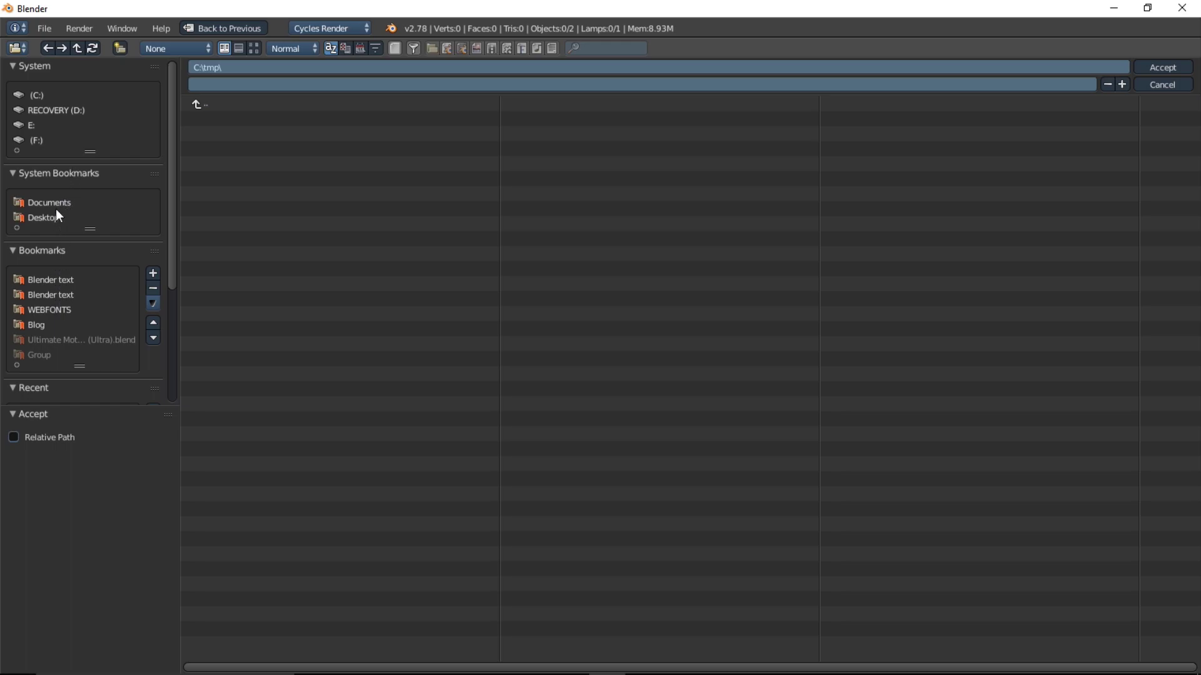
{"action": "left_click", "coordinate": [70, 200]}
{"action": "left_click", "coordinate": [224, 87]}
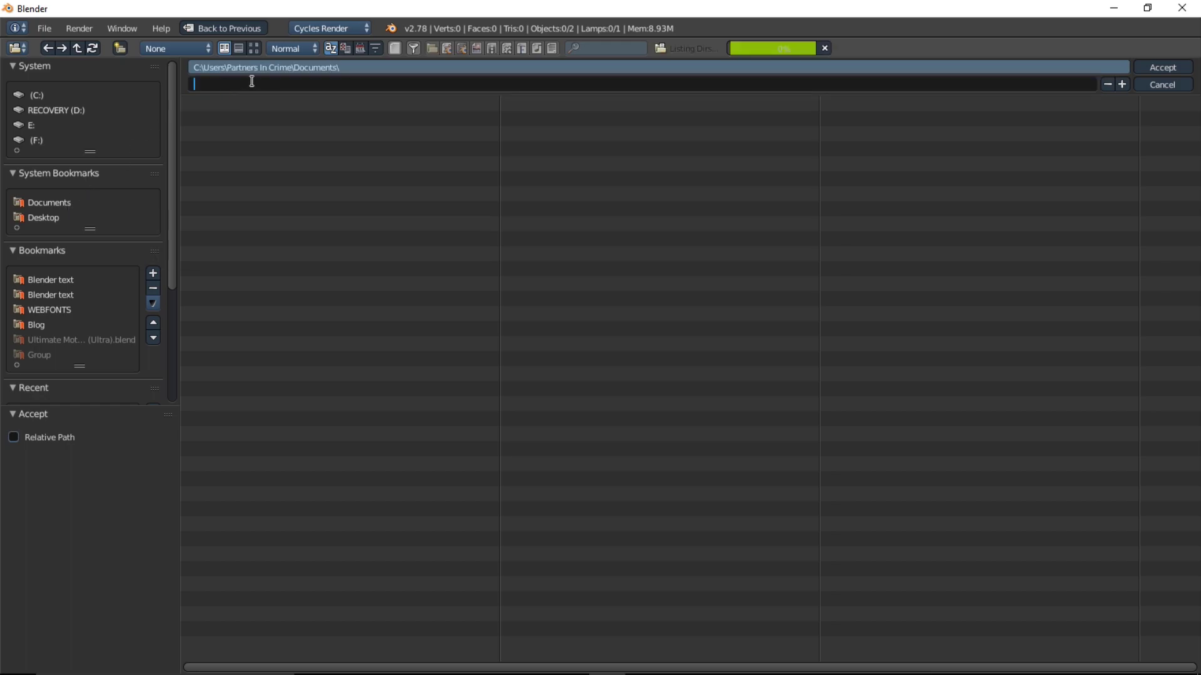
{"action": "type", "text": "Minimalist_tutorial"}
{"action": "left_click", "coordinate": [1165, 71]}
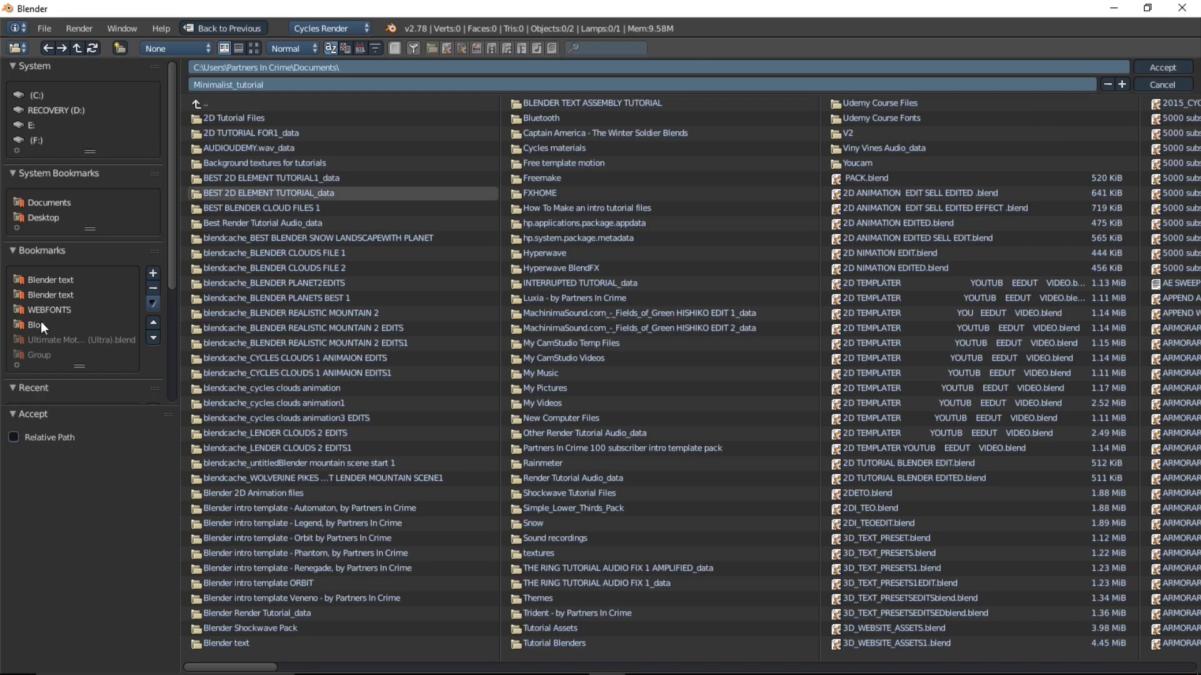
{"action": "left_click", "coordinate": [1162, 67]}
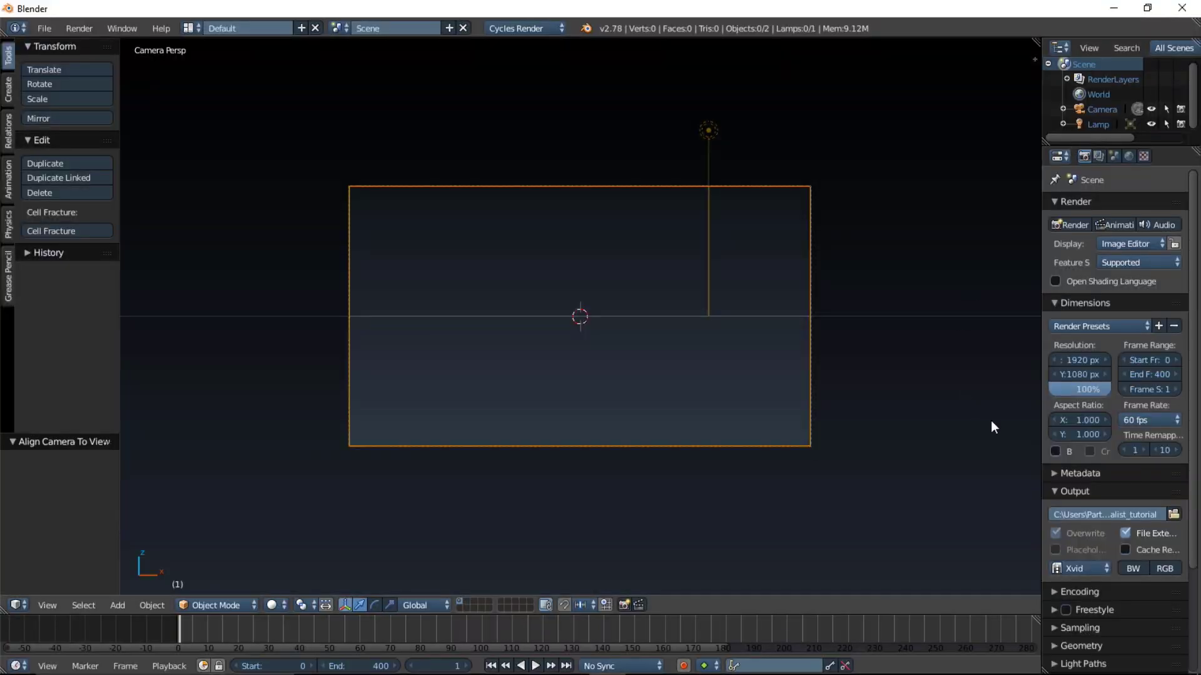
Set the Cycles sampling to 100 render samples and 40 preview samples
{"action": "scroll", "coordinate": [1150, 556], "scroll_direction": "down", "scroll_amount": 2}
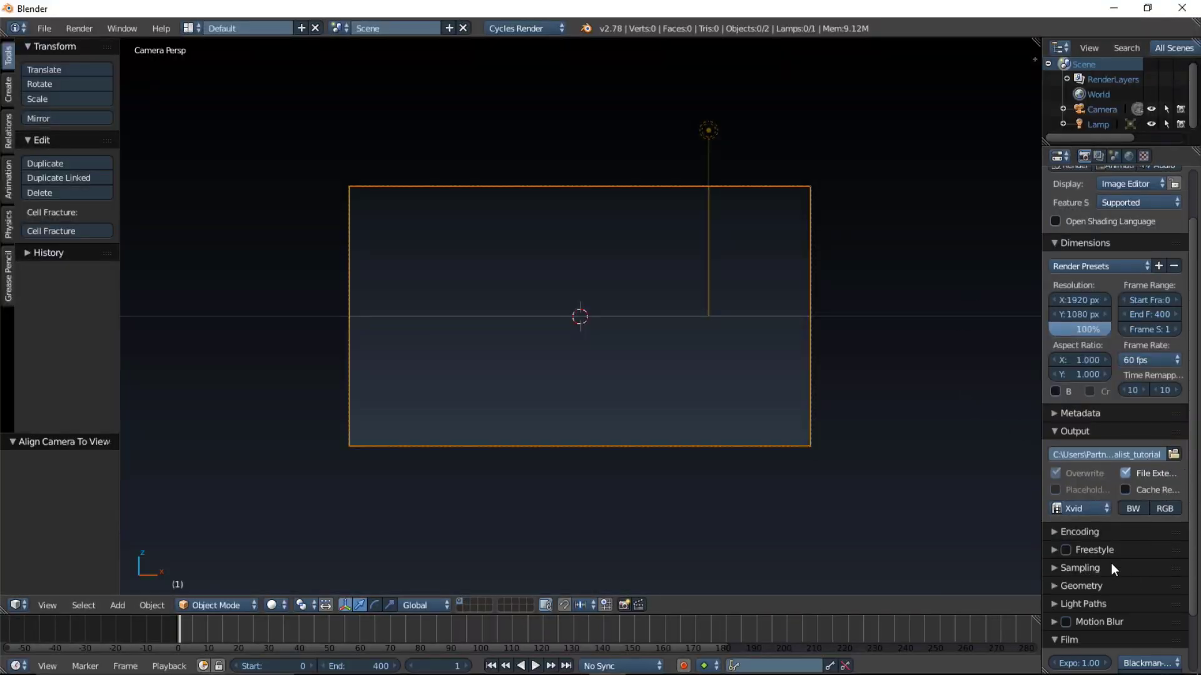
{"action": "left_click", "coordinate": [1111, 566]}
{"action": "left_click", "coordinate": [1152, 643]}
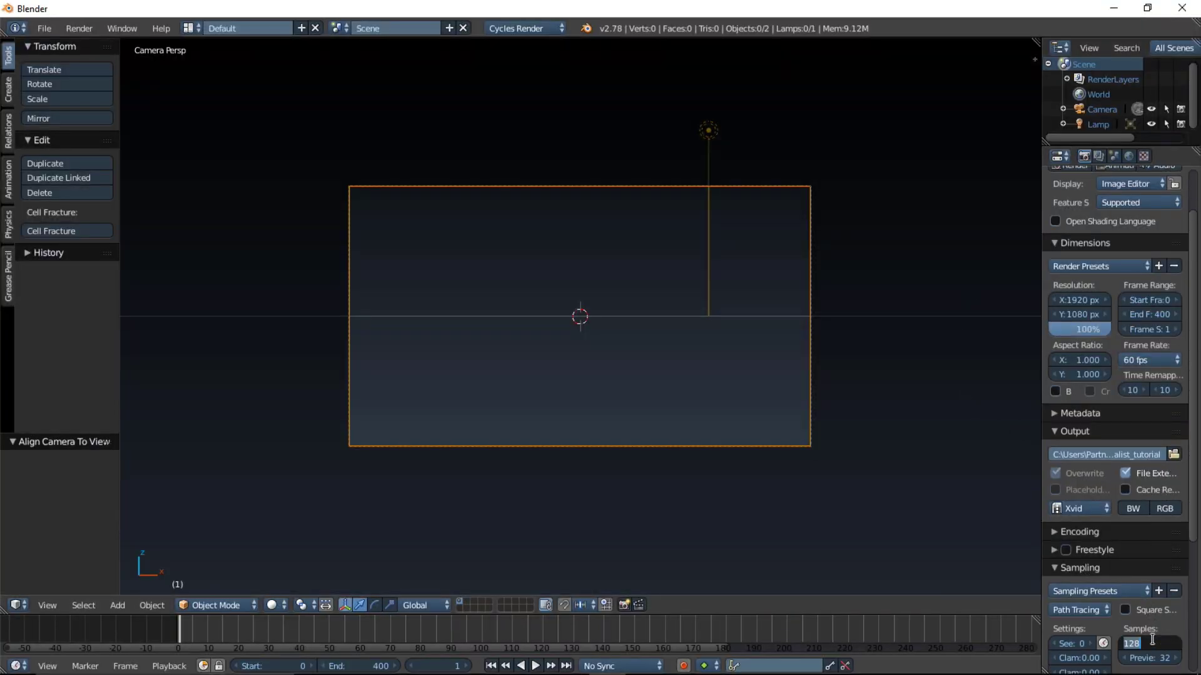
{"action": "type", "text": "100"}
{"action": "key", "text": "Return"}
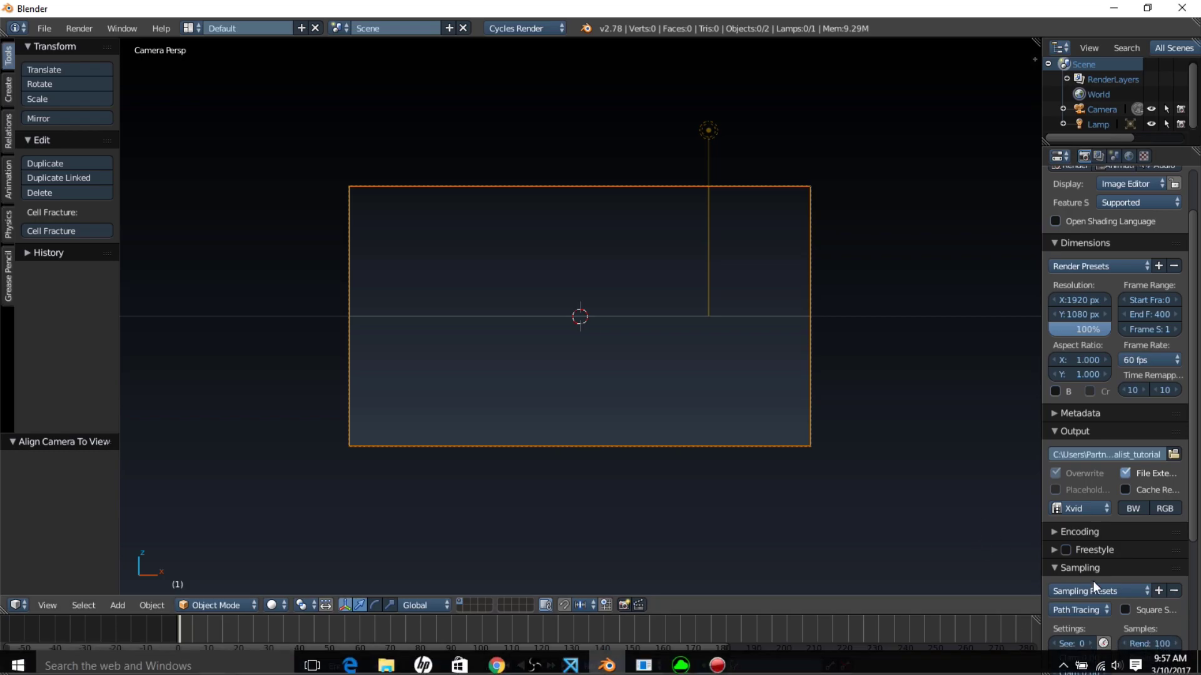
{"action": "left_click", "coordinate": [1139, 661]}
{"action": "type", "text": "40"}
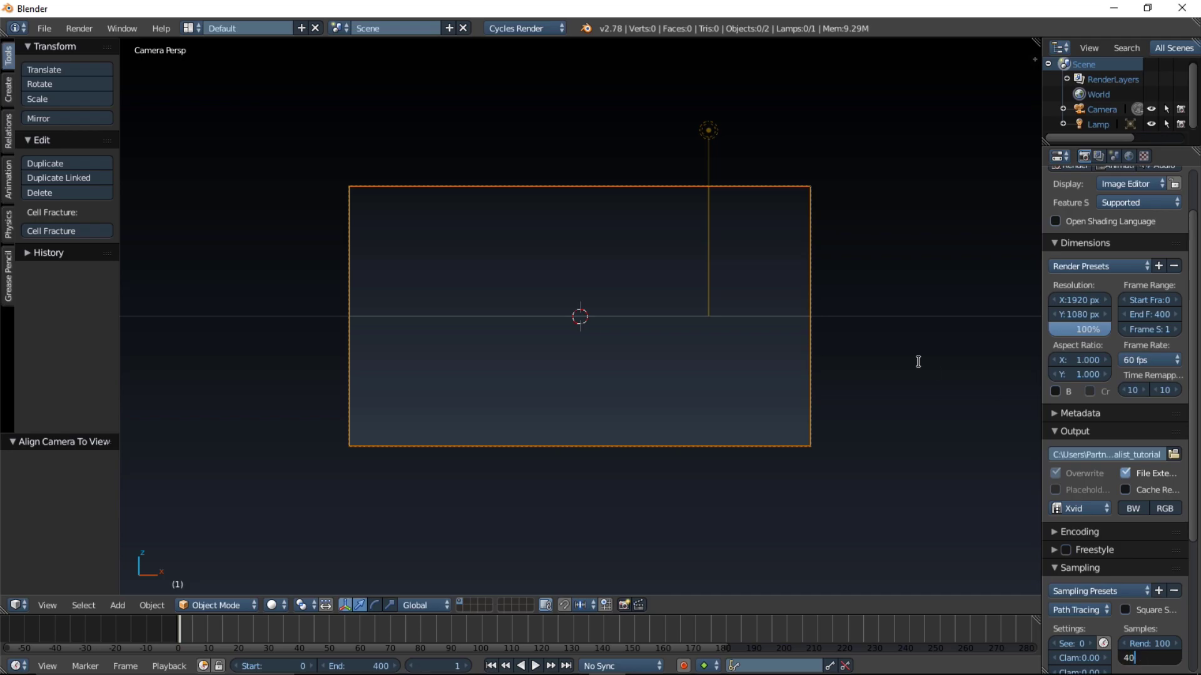
{"action": "key", "text": "Return"}
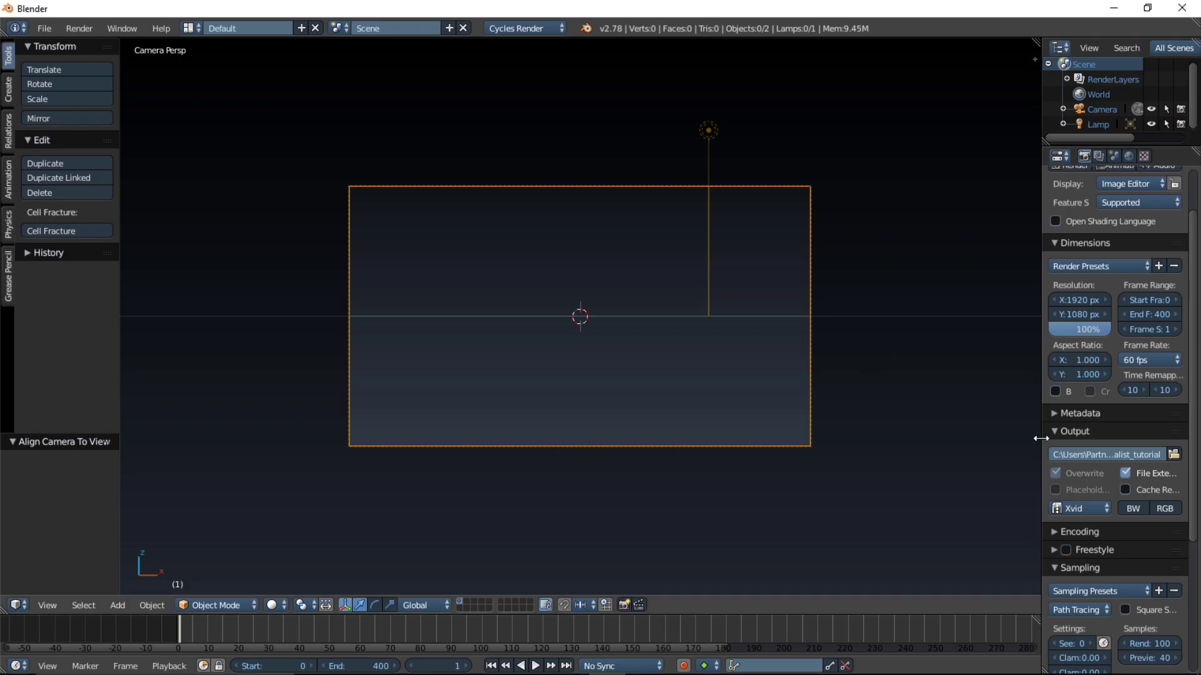
{"action": "scroll", "coordinate": [1139, 517], "scroll_direction": "down", "scroll_amount": 2}
{"action": "scroll", "coordinate": [1138, 516], "scroll_direction": "down", "scroll_amount": 10}
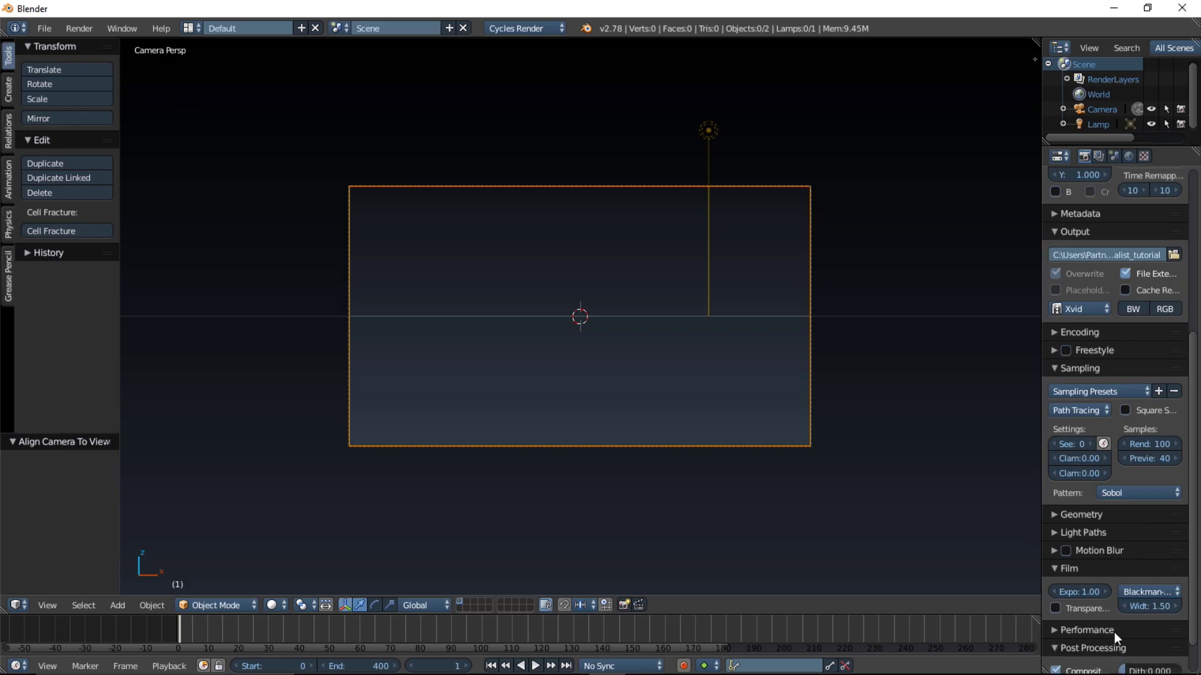
{"action": "scroll", "coordinate": [1113, 632], "scroll_direction": "down", "scroll_amount": 3}
{"action": "left_click", "coordinate": [1105, 587]}
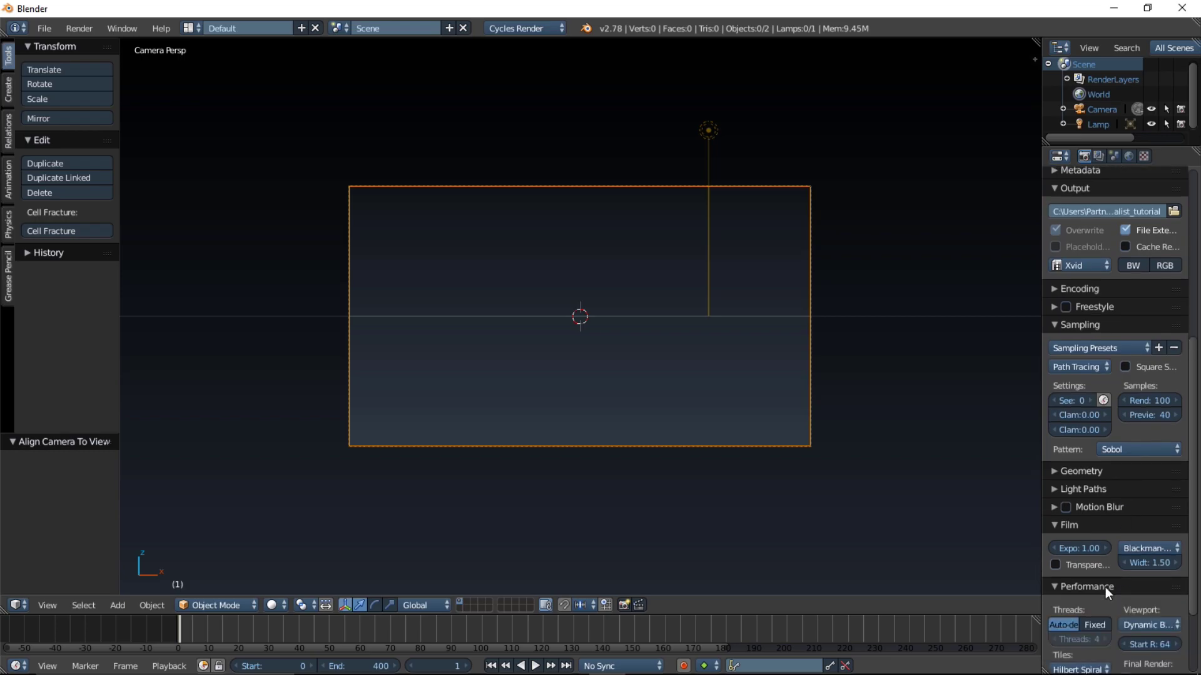
{"action": "scroll", "coordinate": [1105, 569], "scroll_direction": "down", "scroll_amount": 5}
{"action": "left_click", "coordinate": [1102, 490]}
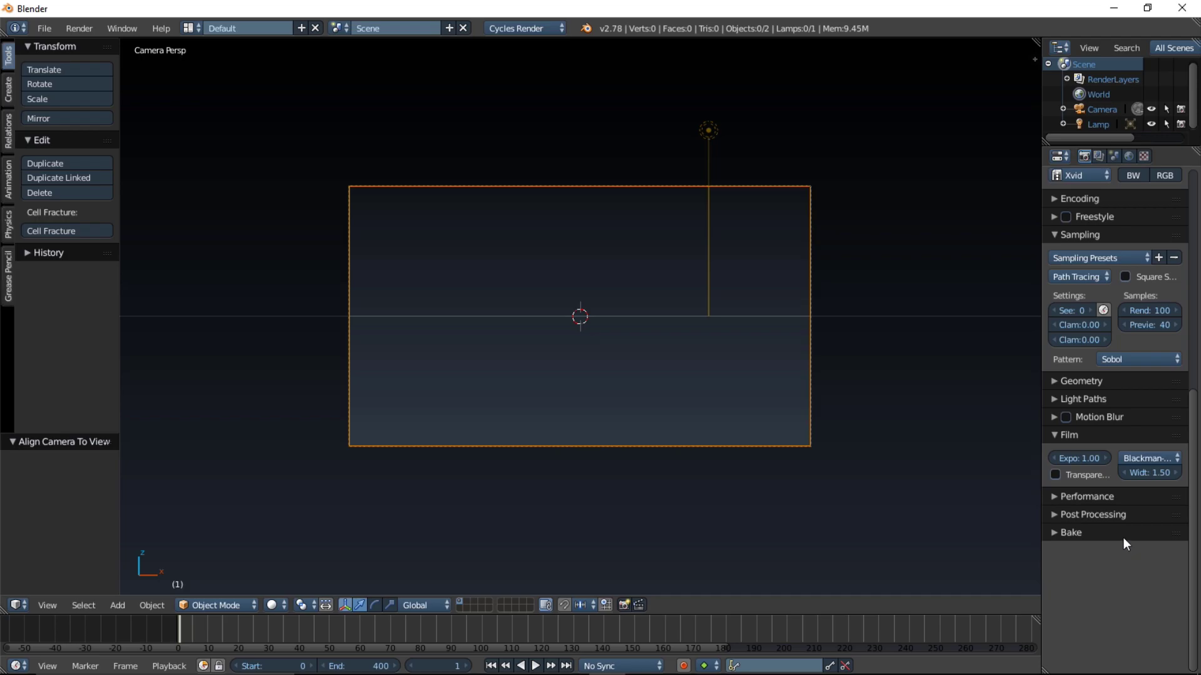
Set the maximum rate in the video encoding settings to 17000
{"action": "scroll", "coordinate": [1110, 524], "scroll_direction": "up", "scroll_amount": 7}
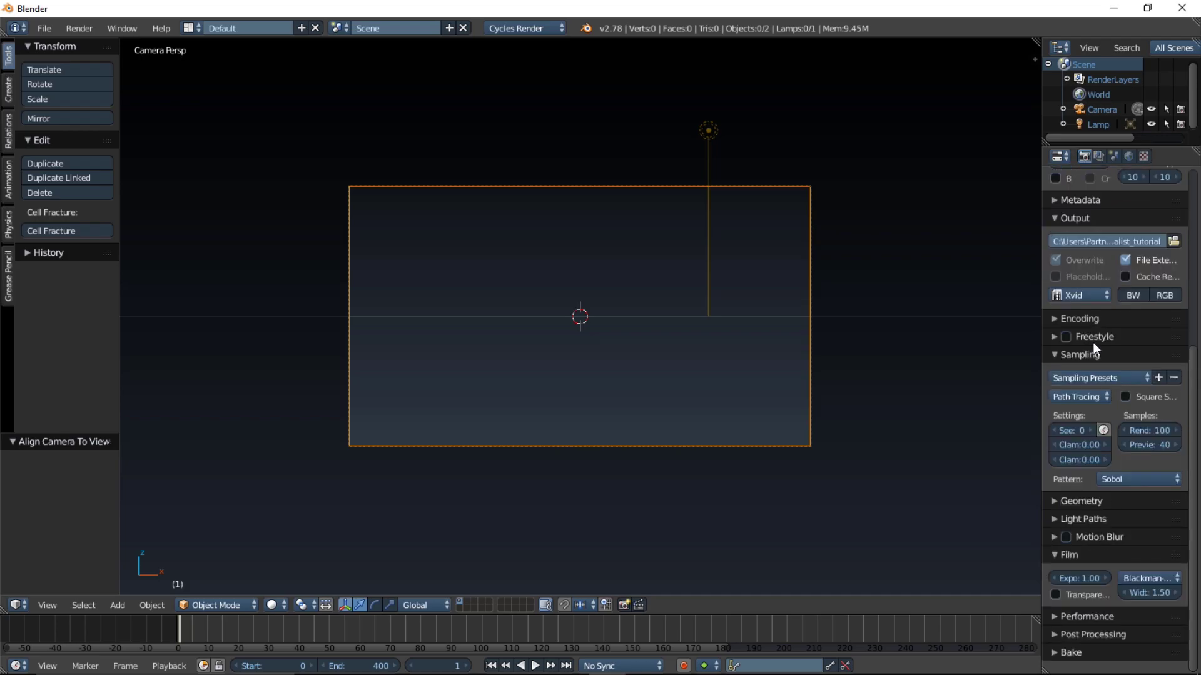
{"action": "left_click", "coordinate": [1094, 317]}
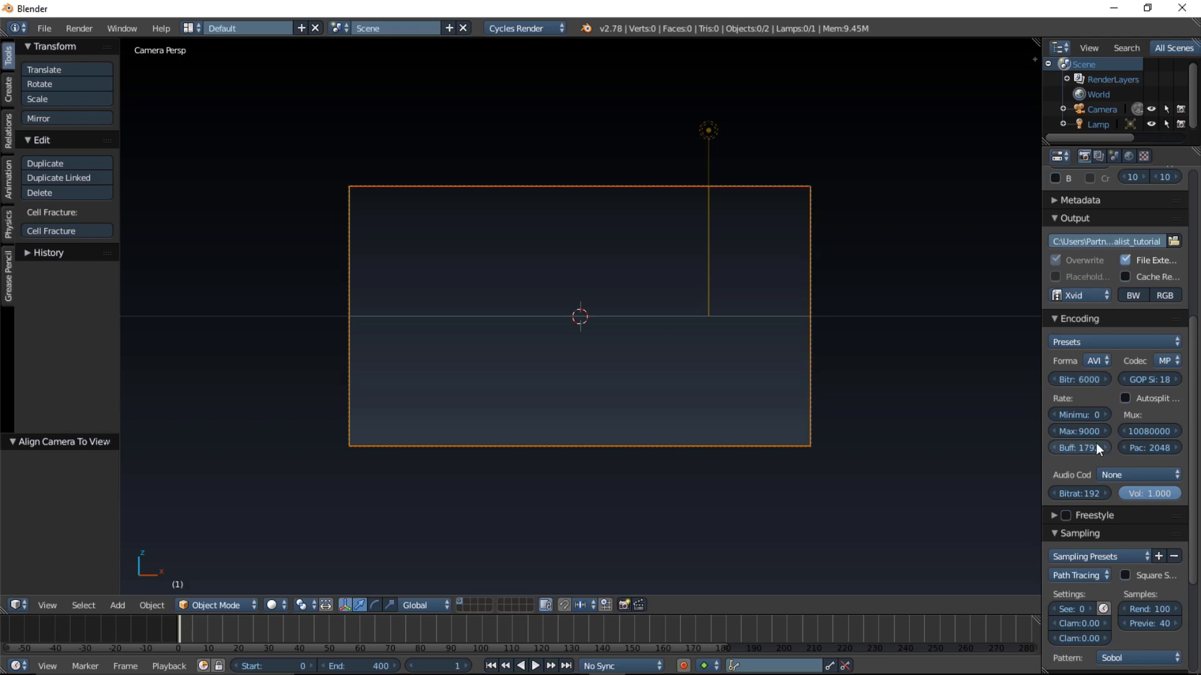
{"action": "left_click", "coordinate": [1073, 433]}
{"action": "type", "text": "17000"}
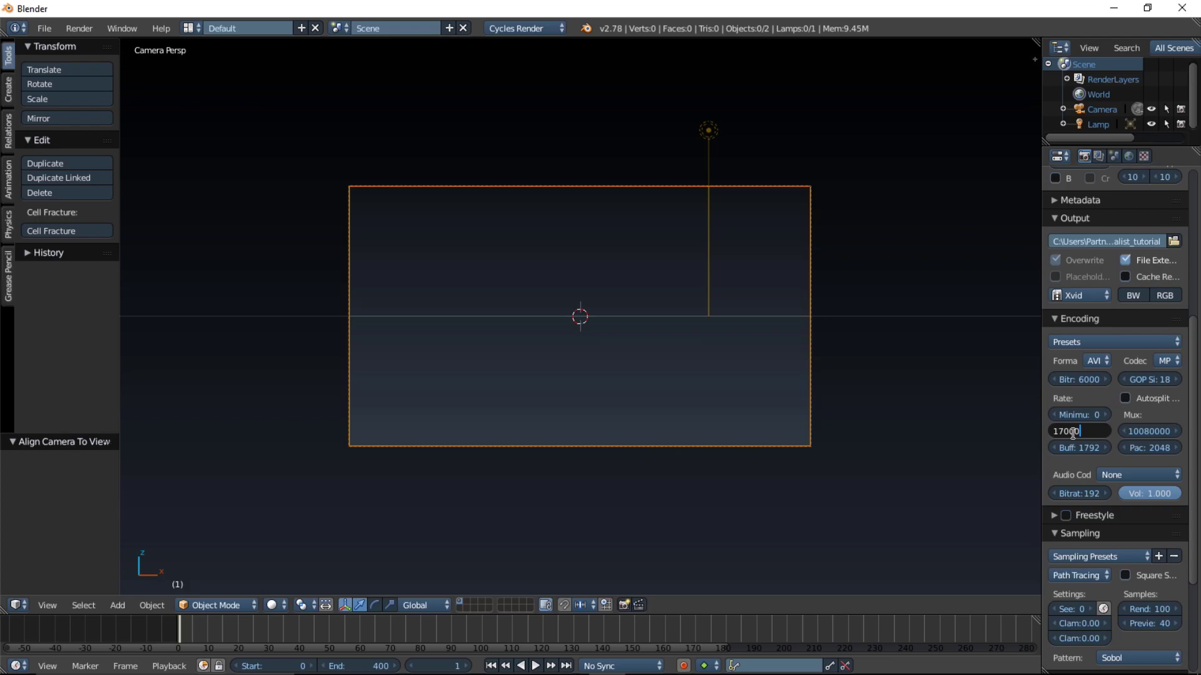
{"action": "left_click", "coordinate": [954, 354]}
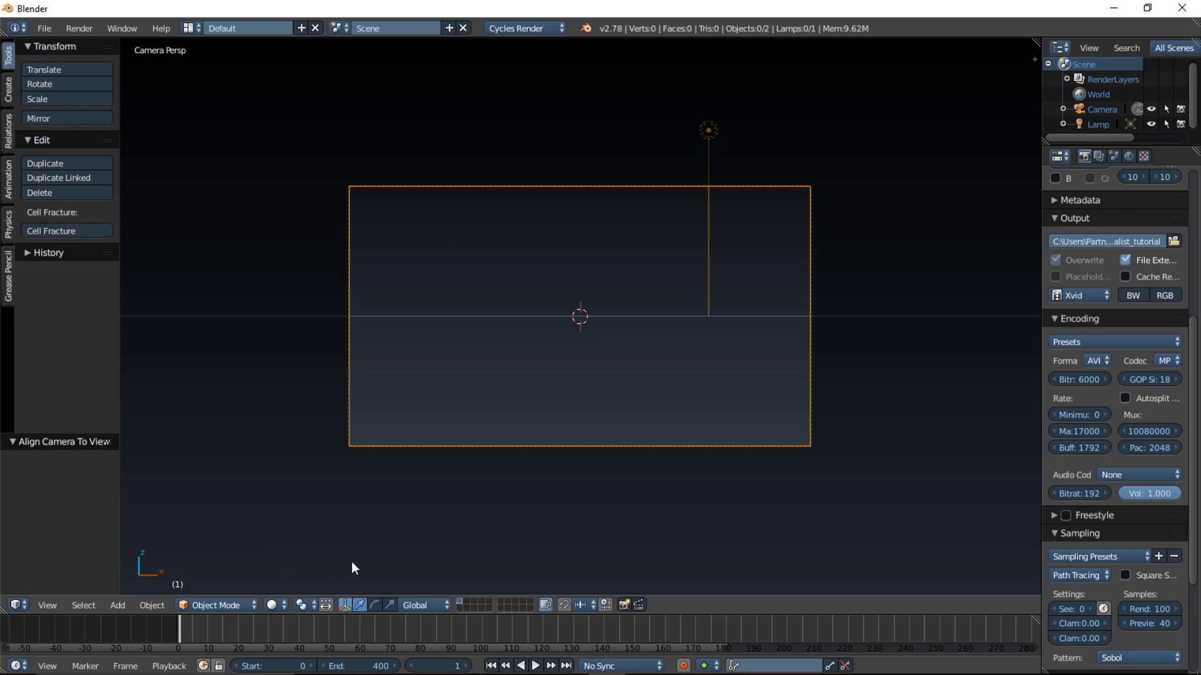
Change the world surface colour to black
{"action": "left_click", "coordinate": [1127, 155]}
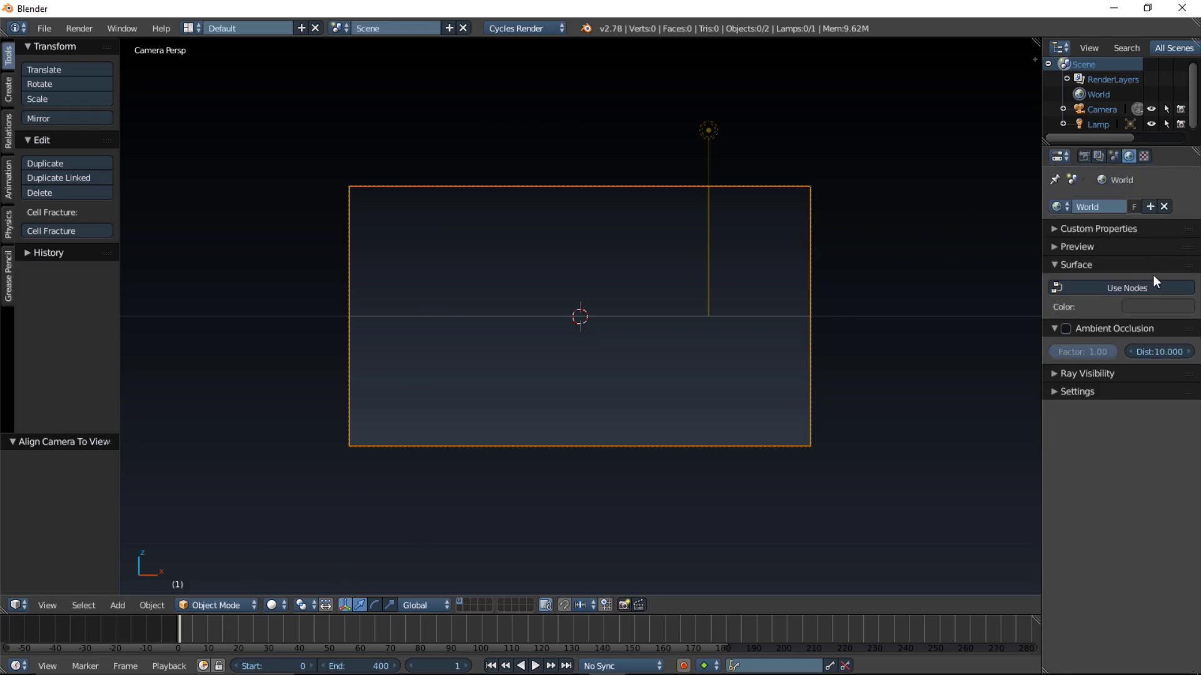
{"action": "left_click", "coordinate": [1155, 307]}
{"action": "left_click_drag", "start_coordinate": [1177, 189], "coordinate": [1179, 212]}
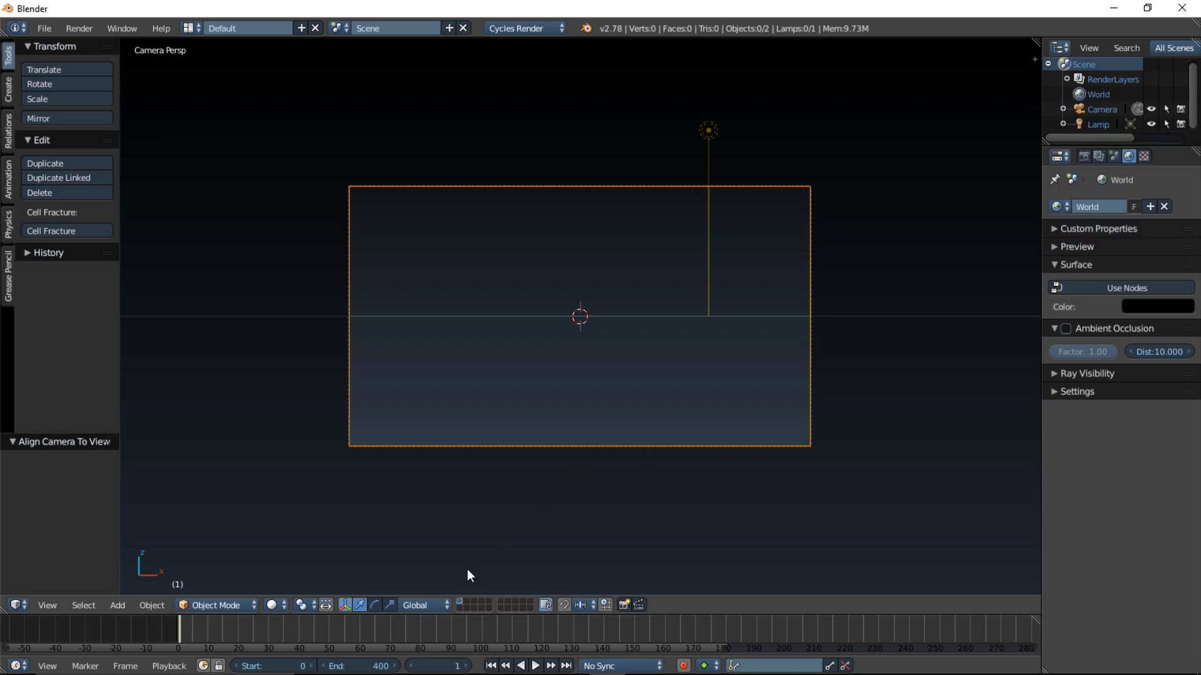
Check the black background with rendered viewport shading and return to solid shading
{"action": "left_click", "coordinate": [276, 604]}
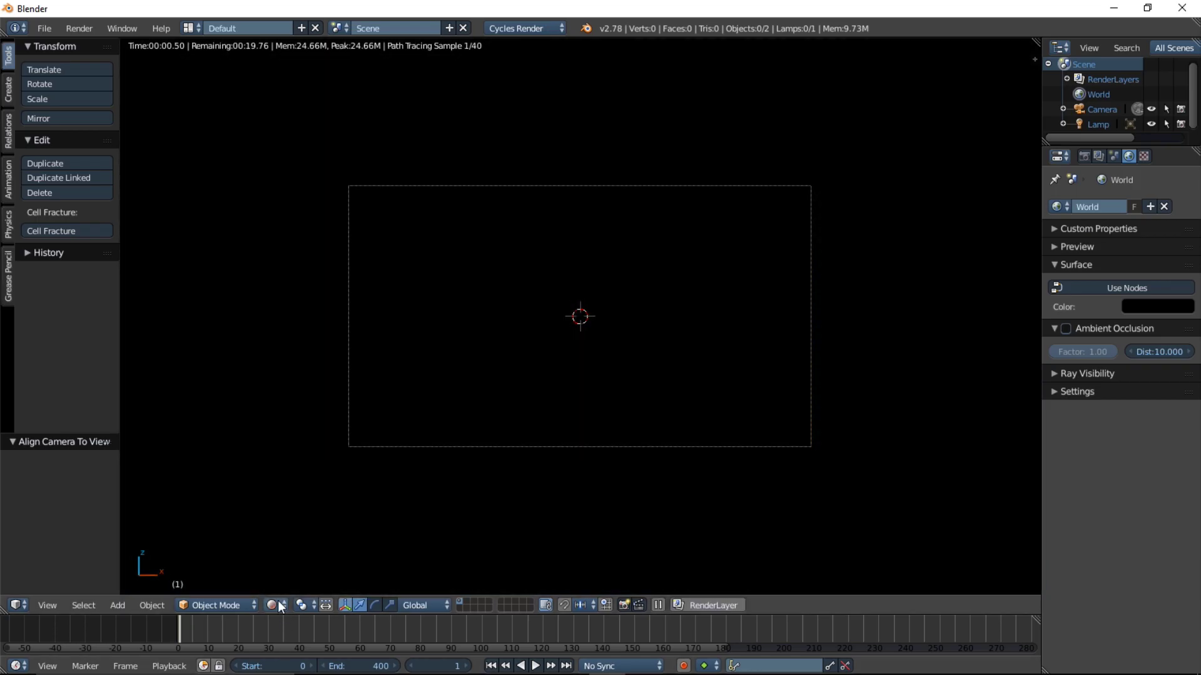
{"action": "left_click", "coordinate": [279, 605]}
{"action": "left_click", "coordinate": [290, 554]}
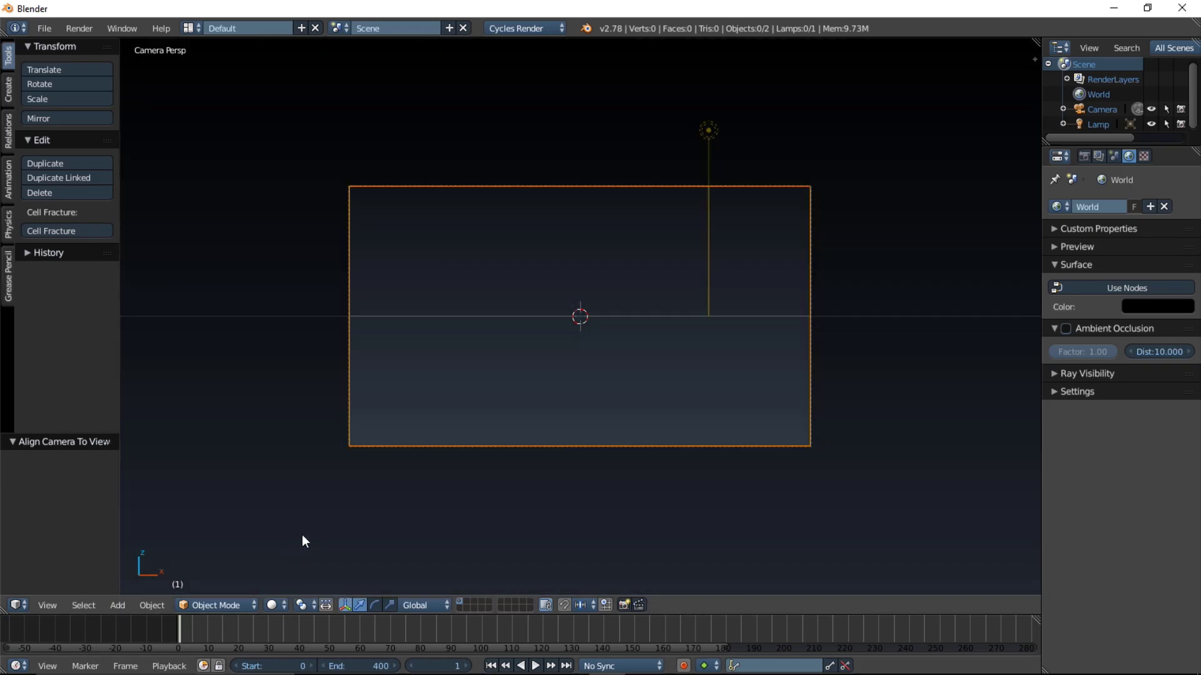
Add a text object at the scene origin and rotate it 90° about the X axis to face the camera
{"action": "left_click", "coordinate": [118, 604]}
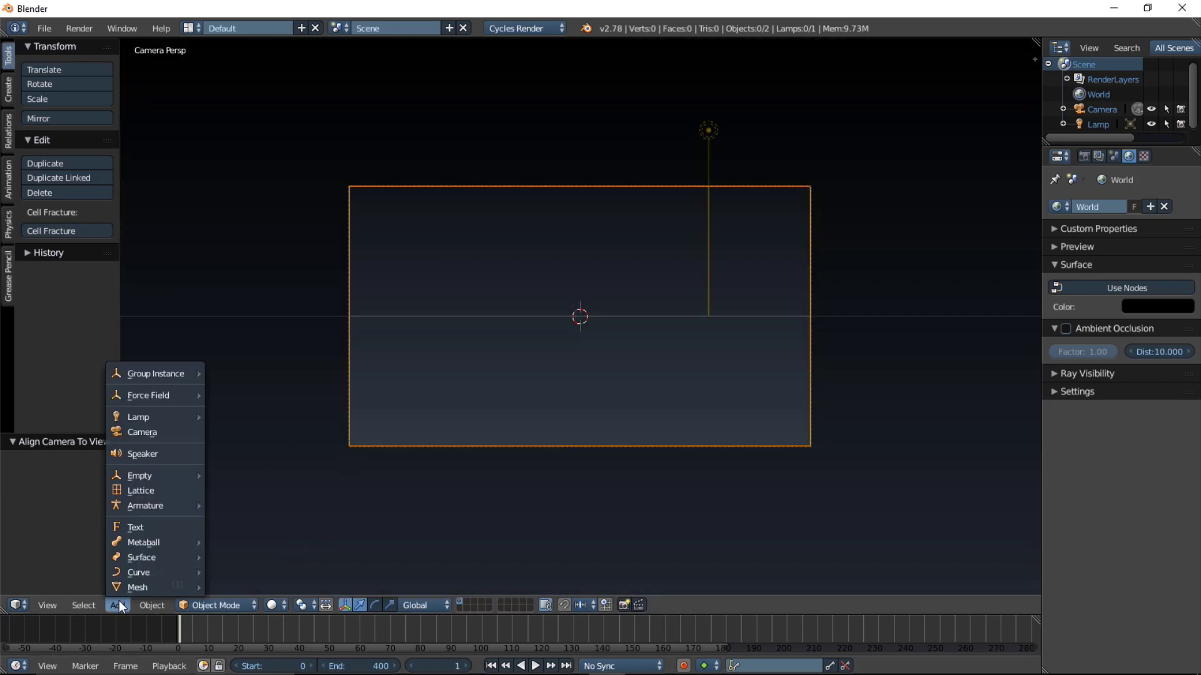
{"action": "left_click", "coordinate": [150, 529]}
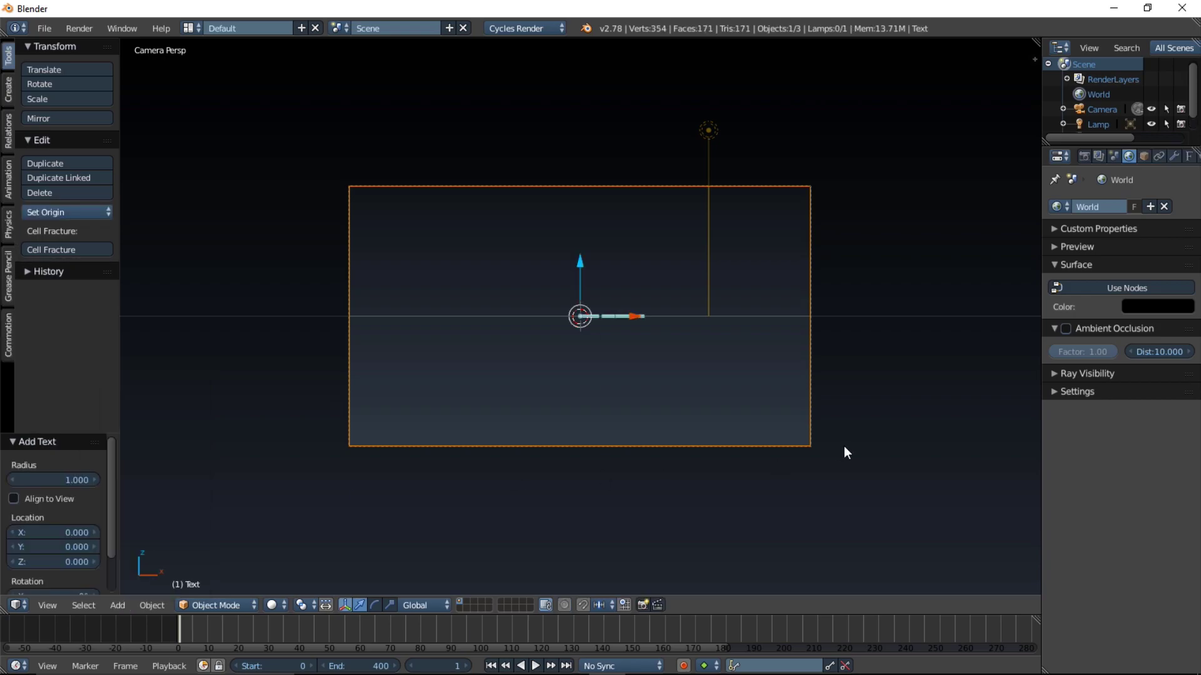
{"action": "type", "text": "rx"}
{"action": "type", "text": "90"}
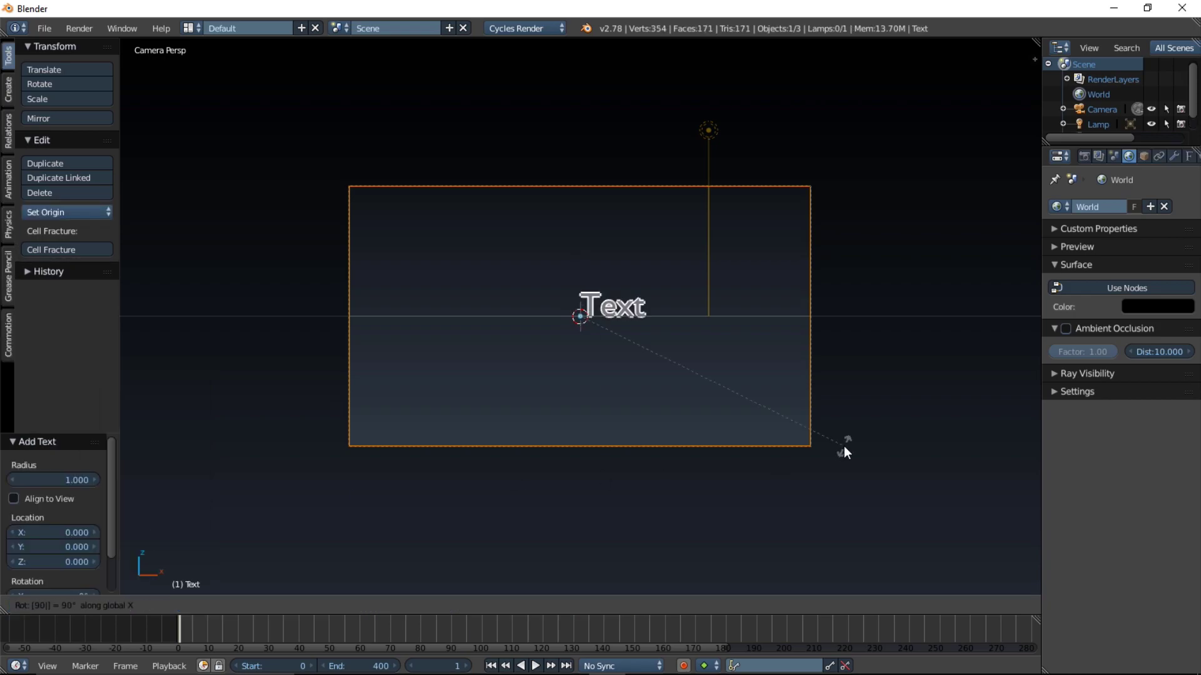
{"action": "key", "text": "Return"}
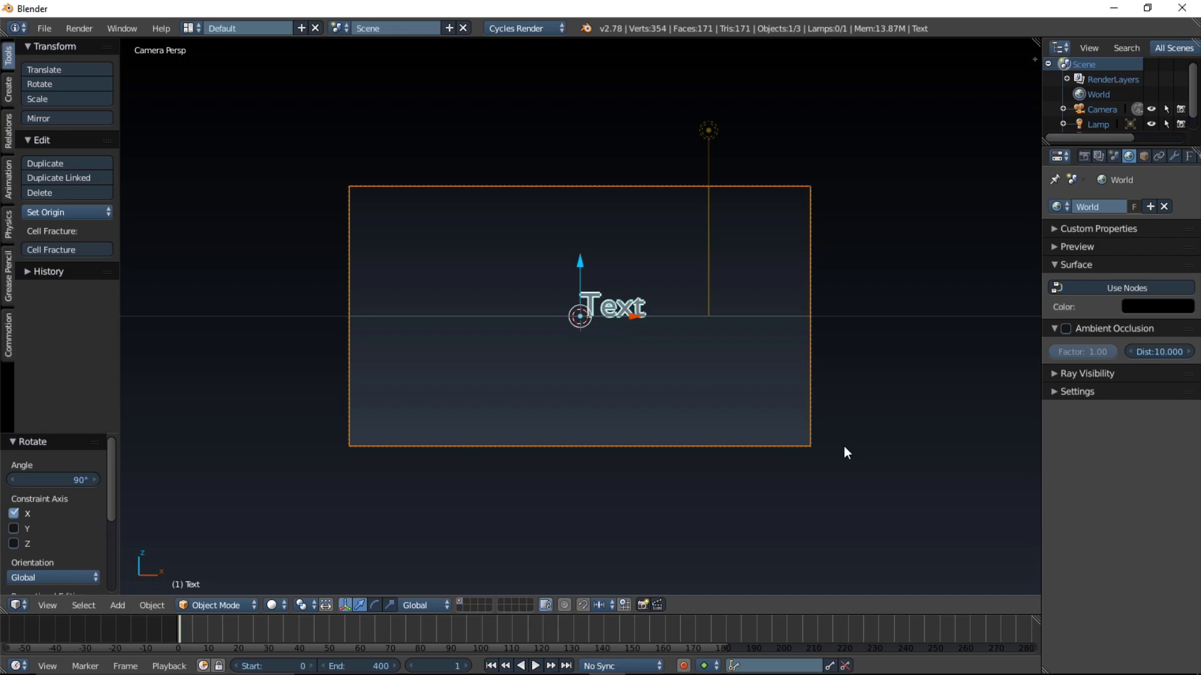
Replace the text object's default wording with "Minimalist"
{"action": "key", "text": "Tab"}
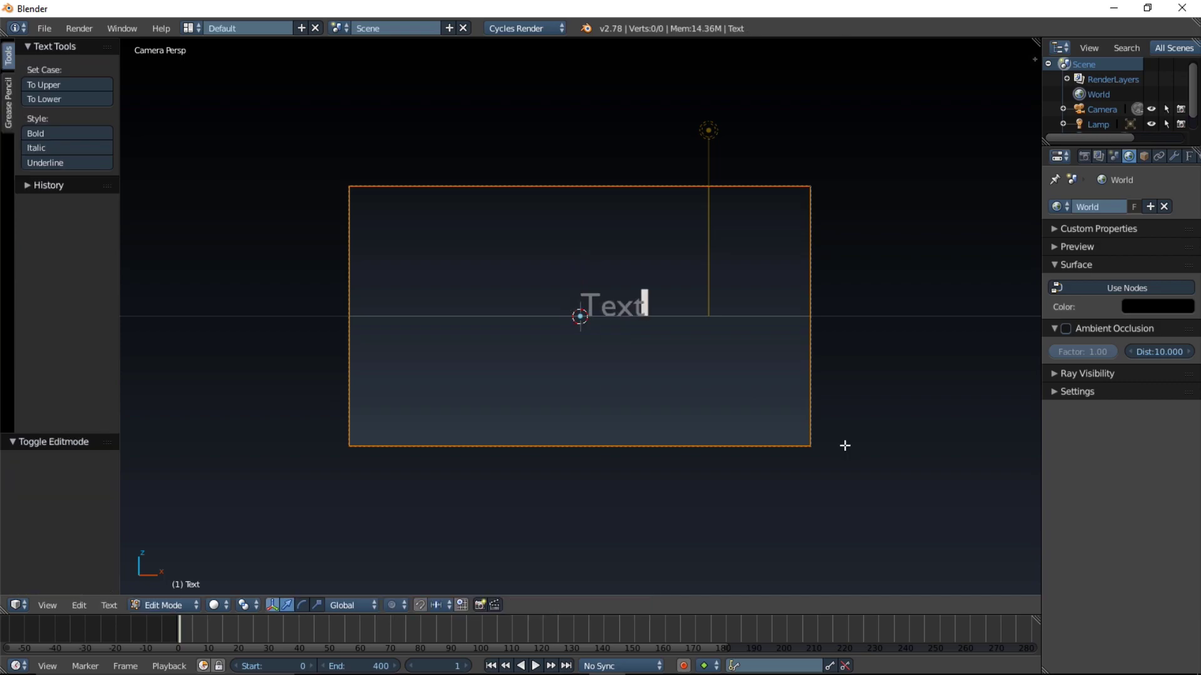
{"action": "key", "text": "BackSpace"}
{"action": "key", "text": "BackSpace"}
{"action": "key", "text": "BackSpace"}
{"action": "key", "text": "BackSpace"}
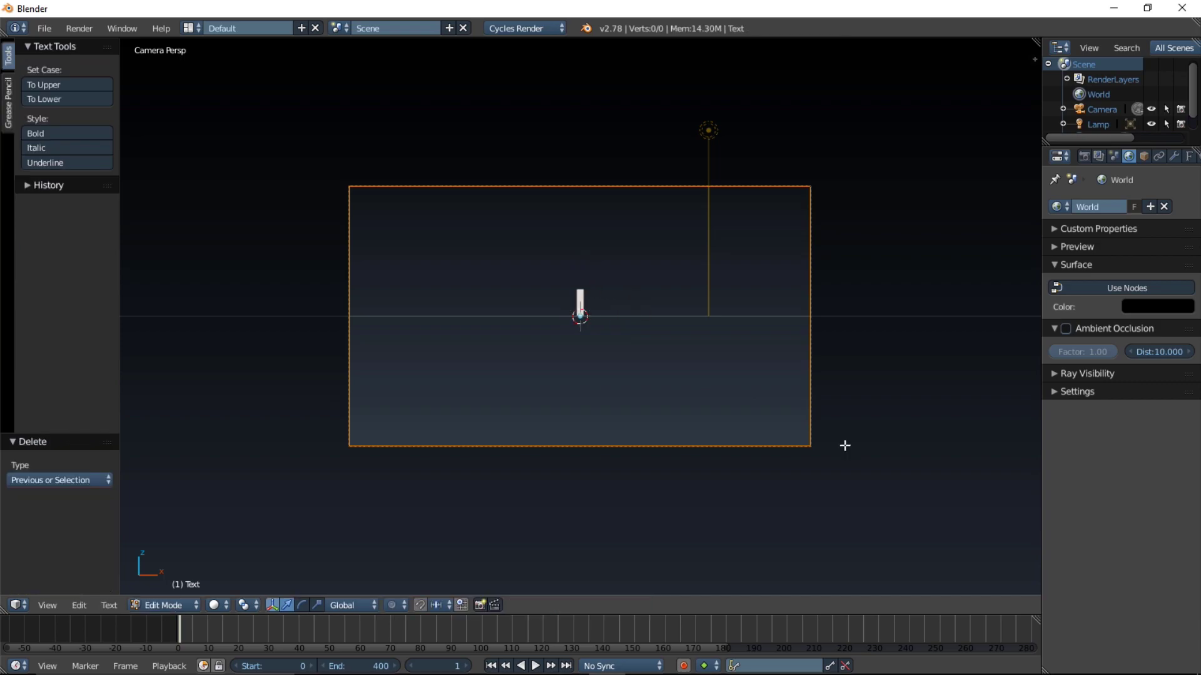
{"action": "type", "text": "M"}
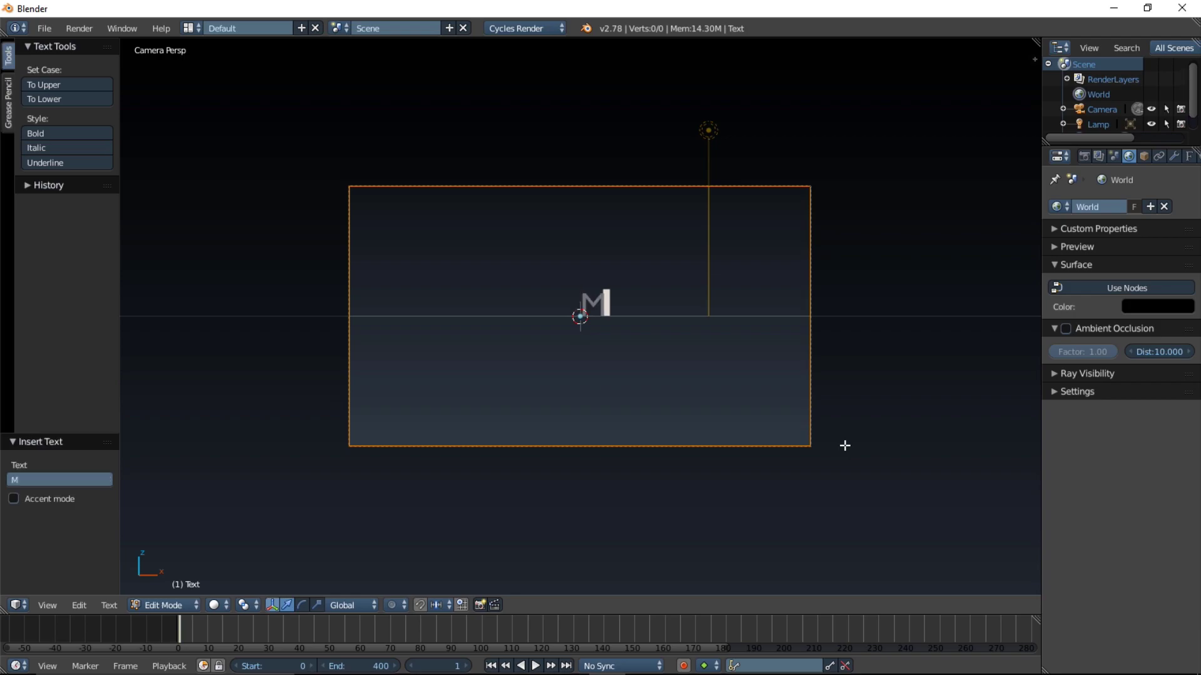
{"action": "type", "text": "inim"}
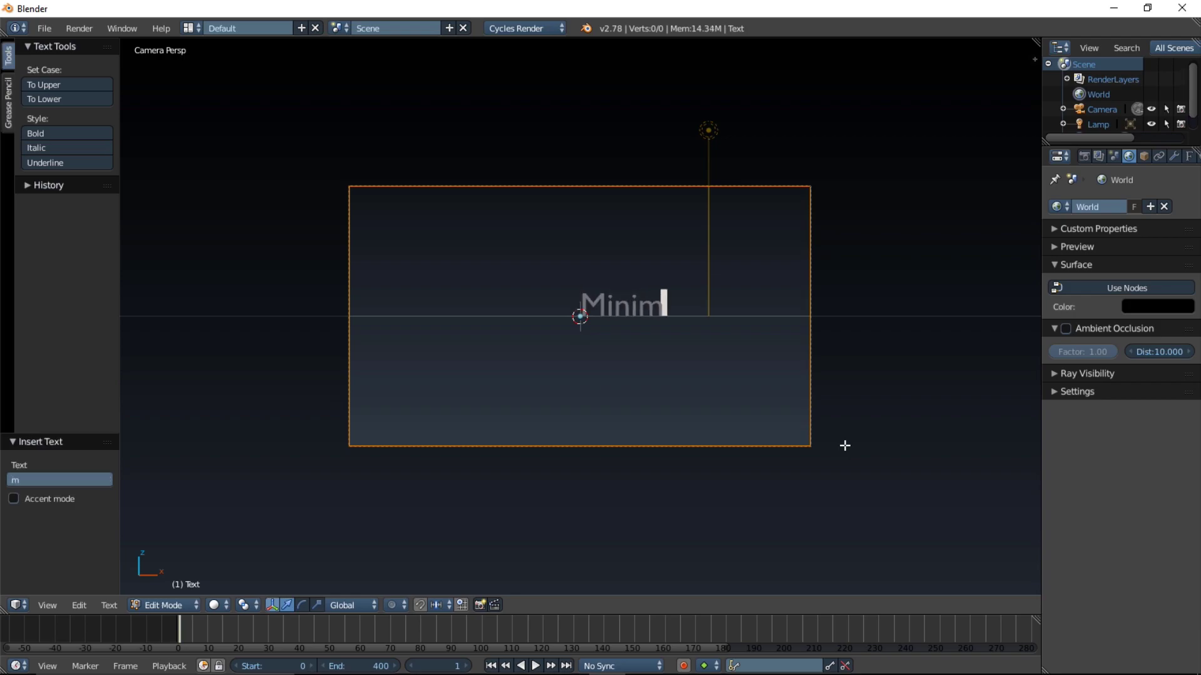
{"action": "type", "text": "alist"}
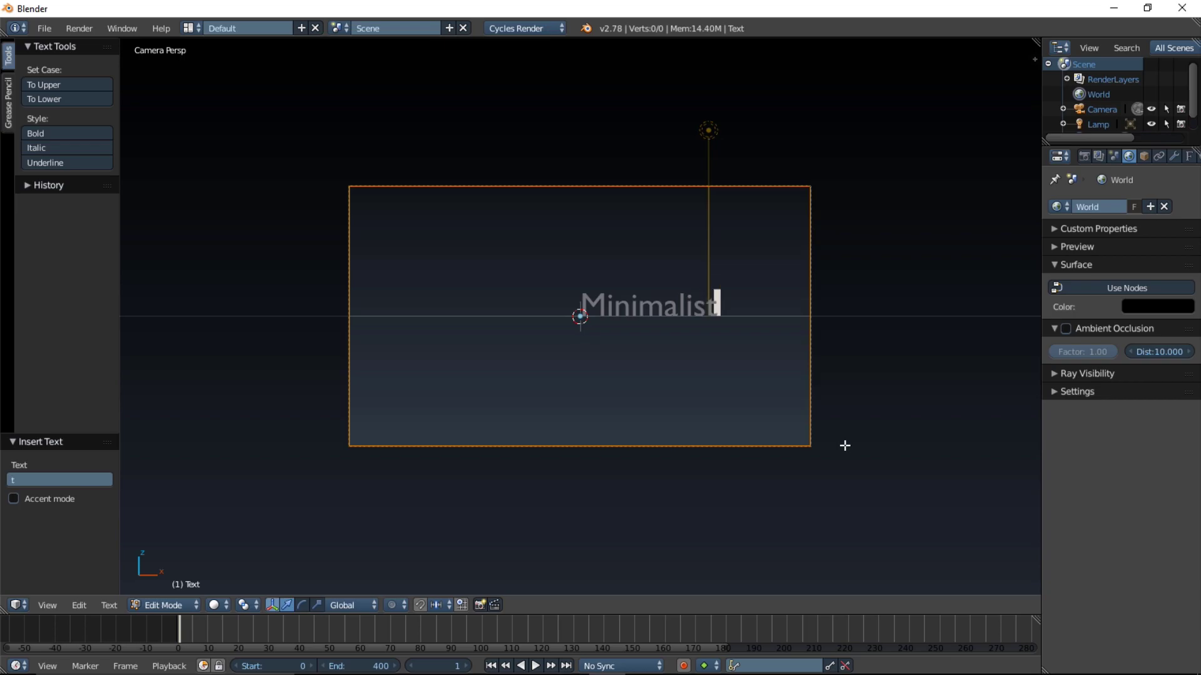
{"action": "key", "text": "Tab"}
Duplicate the "Minimalist" text about 1.09 units lower along Z and change the copy's wording to "Intro"
{"action": "key", "text": "shift+d"}
{"action": "left_click_drag", "start_coordinate": [581, 261], "coordinate": [584, 299]}
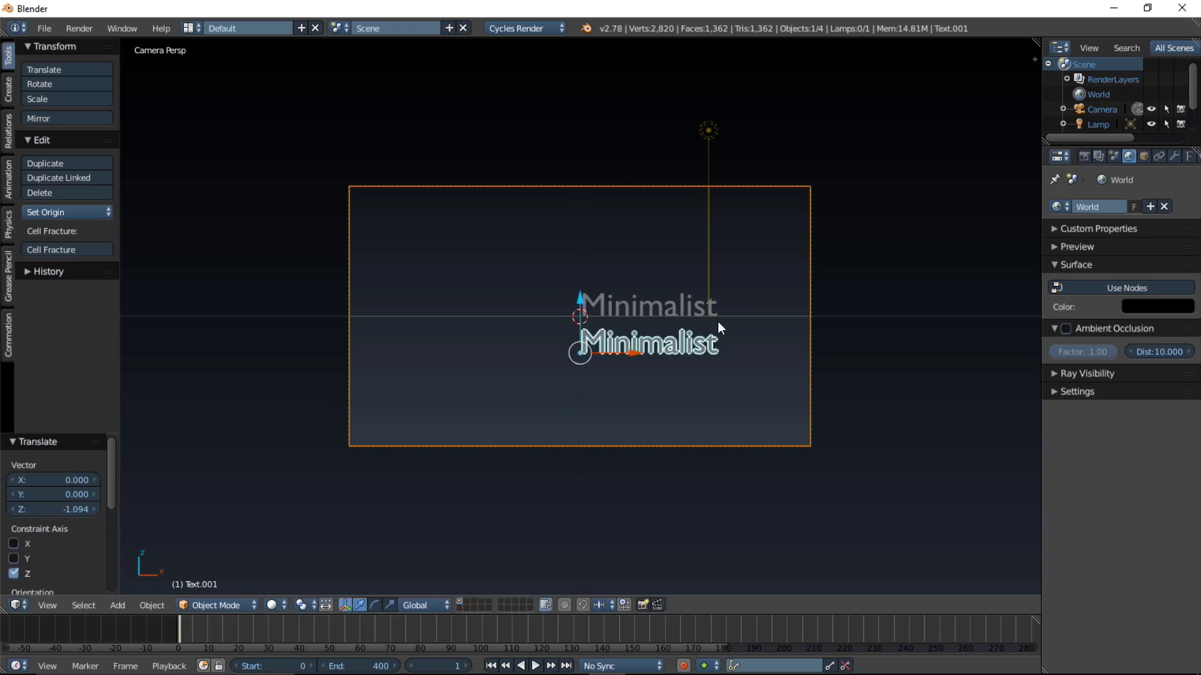
{"action": "key", "text": "Tab"}
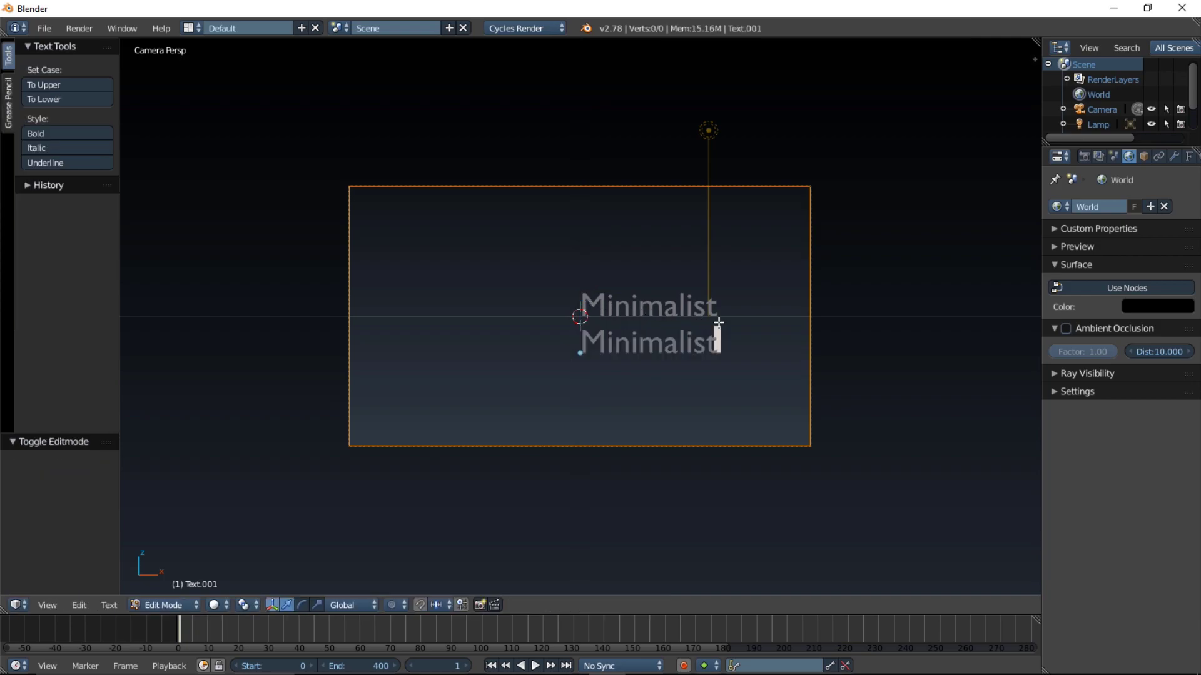
{"action": "key", "text": "BackSpace"}
{"action": "key", "text": "BackSpace"}
{"action": "key", "text": "BackSpace"}
{"action": "key", "text": "BackSpace"}
{"action": "key", "text": "BackSpace"}
{"action": "key", "text": "BackSpace"}
{"action": "key", "text": "BackSpace"}
{"action": "key", "text": "BackSpace"}
{"action": "key", "text": "BackSpace"}
{"action": "key", "text": "BackSpace"}
{"action": "type", "text": "Intro"}
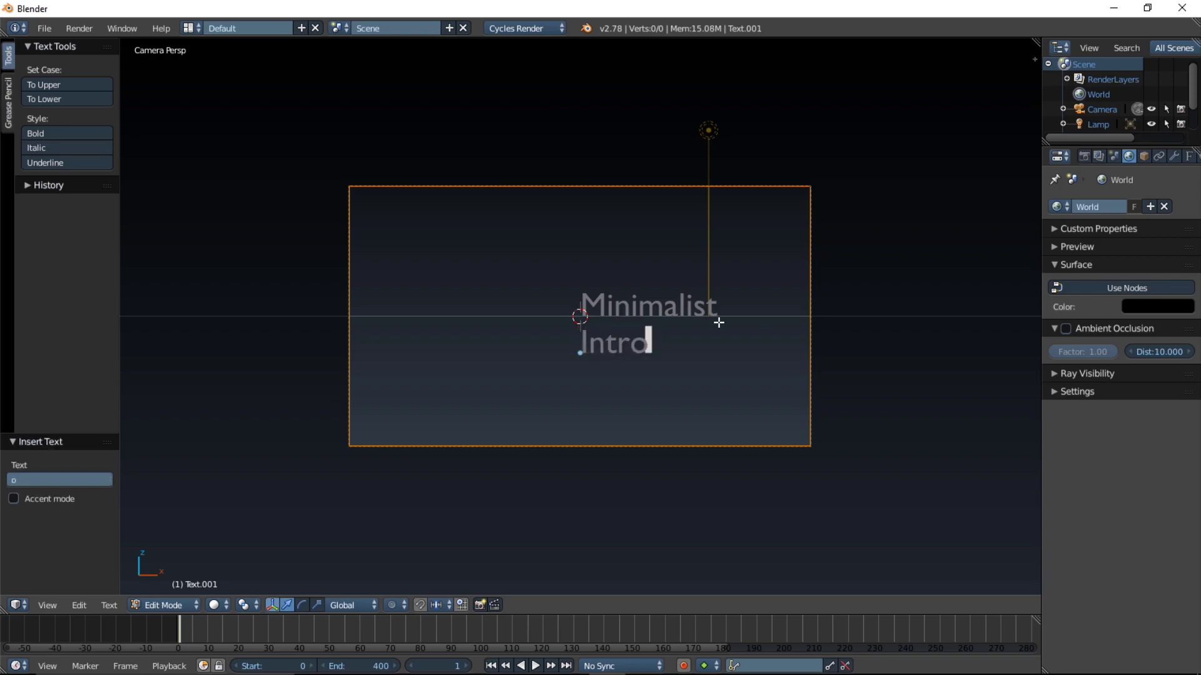
{"action": "key", "text": "Tab"}
Reposition both text objects so "Intro" sits centred closely beneath "Minimalist"
{"action": "left_click_drag", "start_coordinate": [628, 359], "coordinate": [609, 288]}
{"action": "right_click", "coordinate": [664, 315]}
{"action": "right_click", "coordinate": [625, 340]}
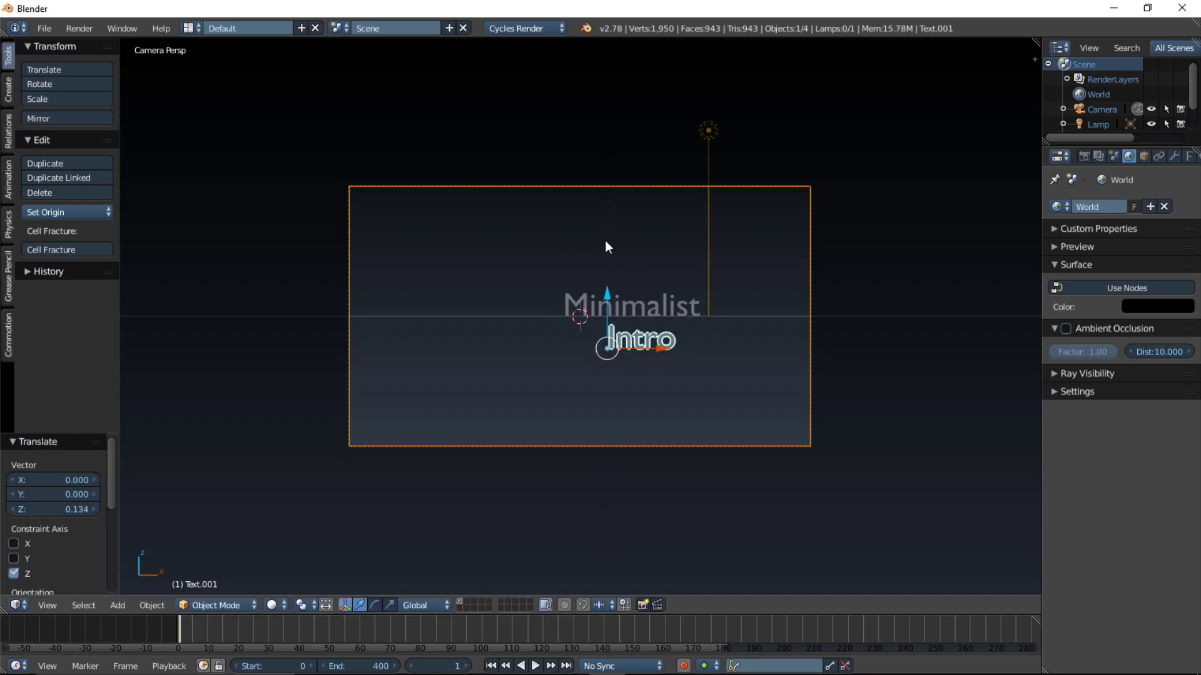
Add a Bezier curve at the scene origin and rotate it 90° about the X axis
{"action": "left_click", "coordinate": [119, 605]}
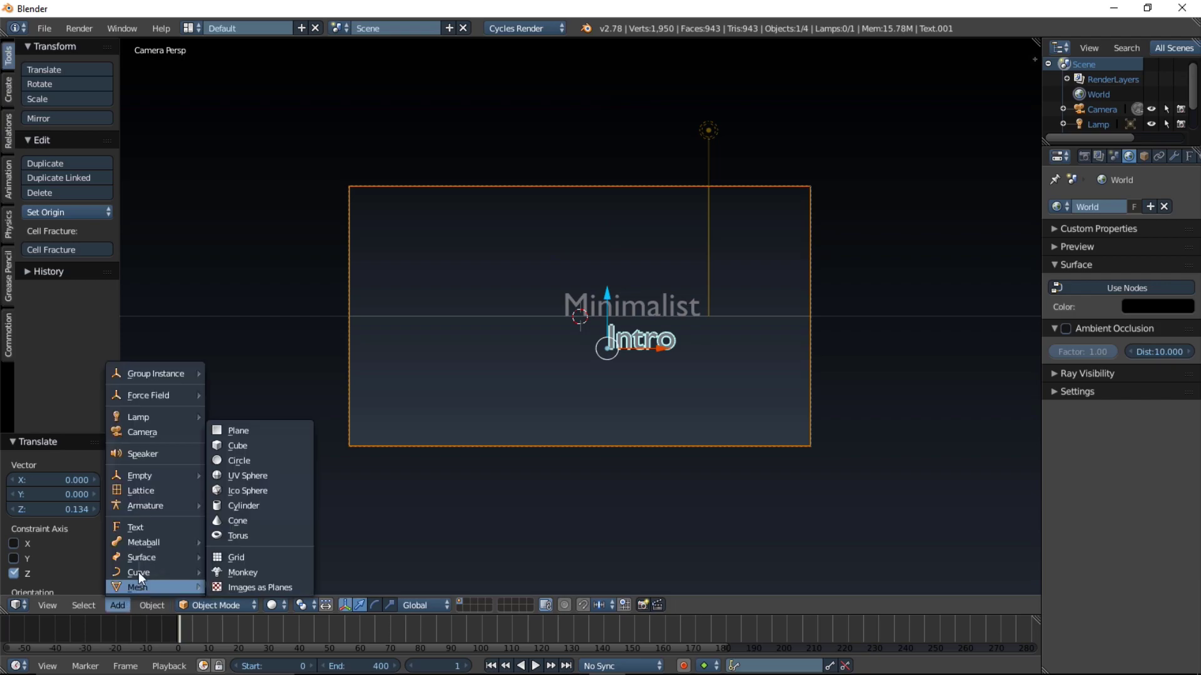
{"action": "mouse_move", "coordinate": [124, 572]}
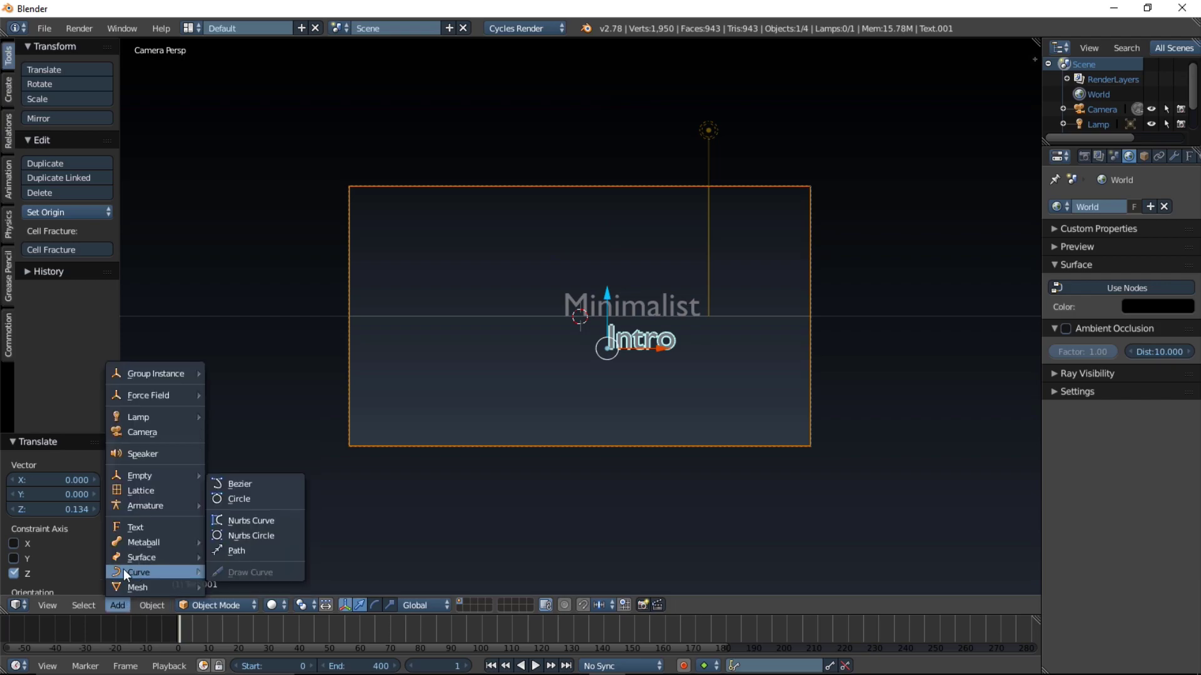
{"action": "left_click", "coordinate": [257, 486]}
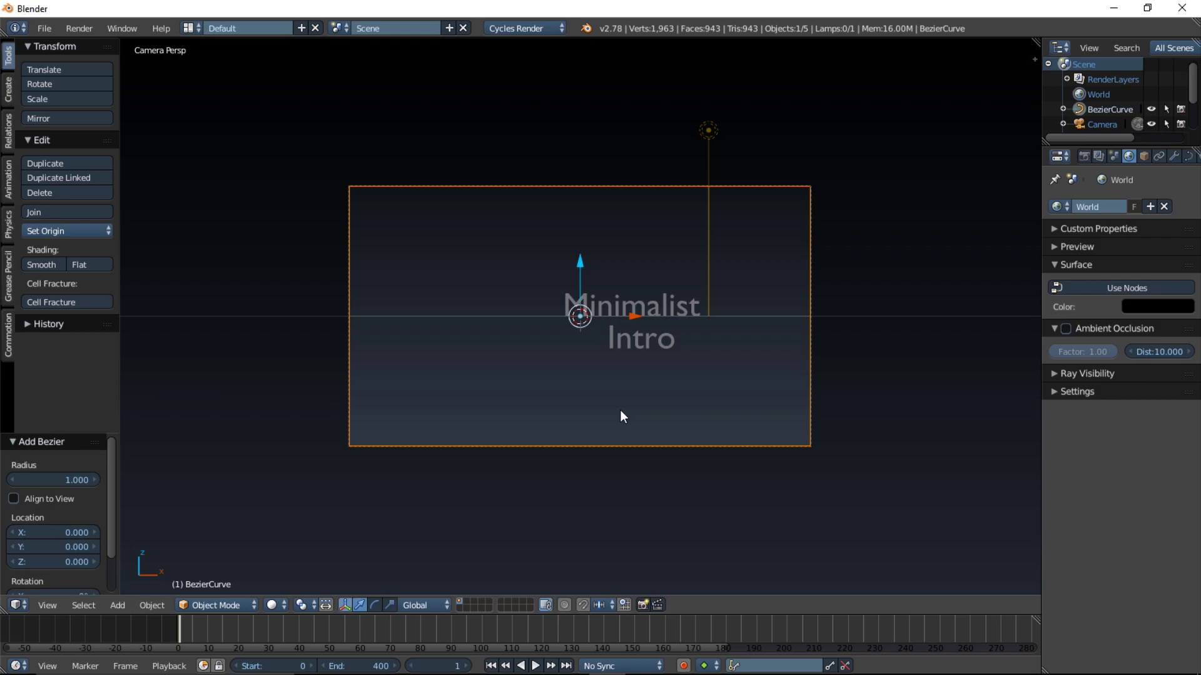
{"action": "type", "text": "rx"}
{"action": "type", "text": "90"}
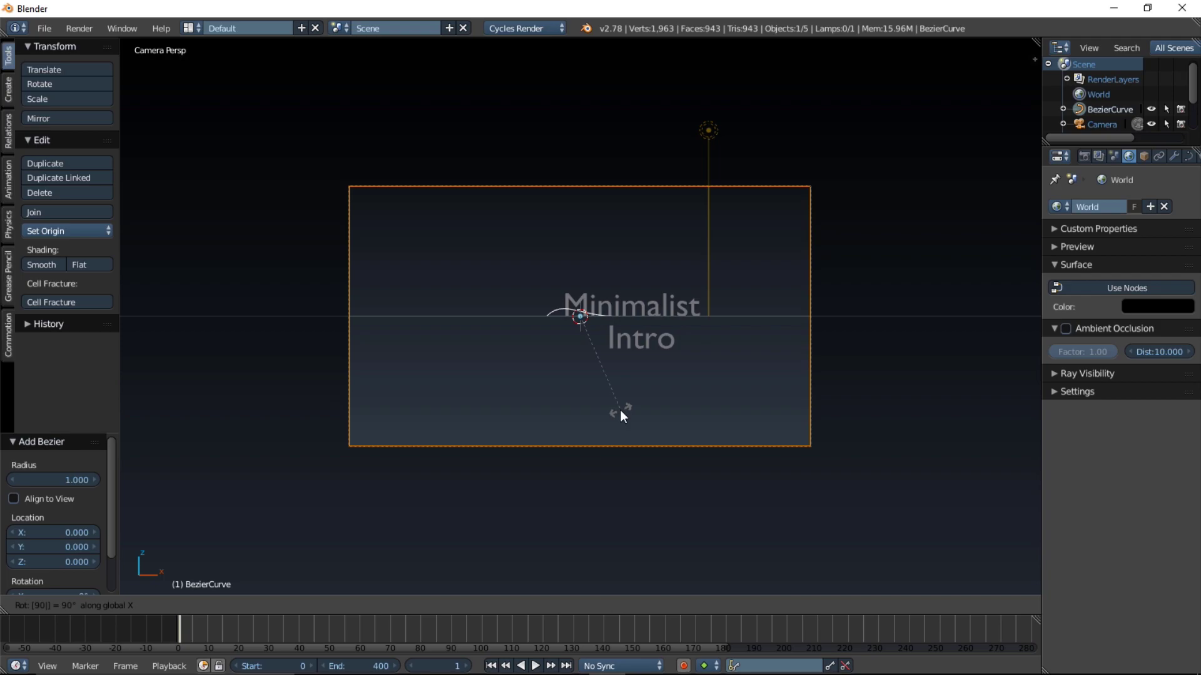
{"action": "key", "text": "Return"}
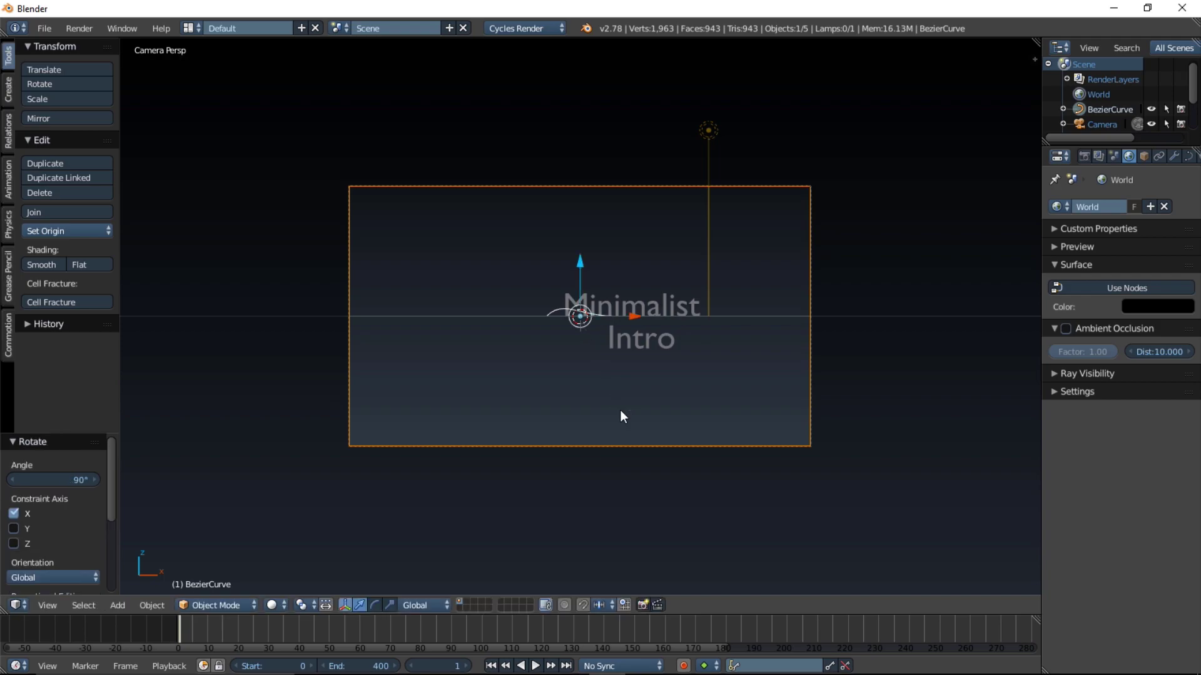
Straighten the Bezier curve by setting the handle type of its points to Vector
{"action": "key", "text": "Tab"}
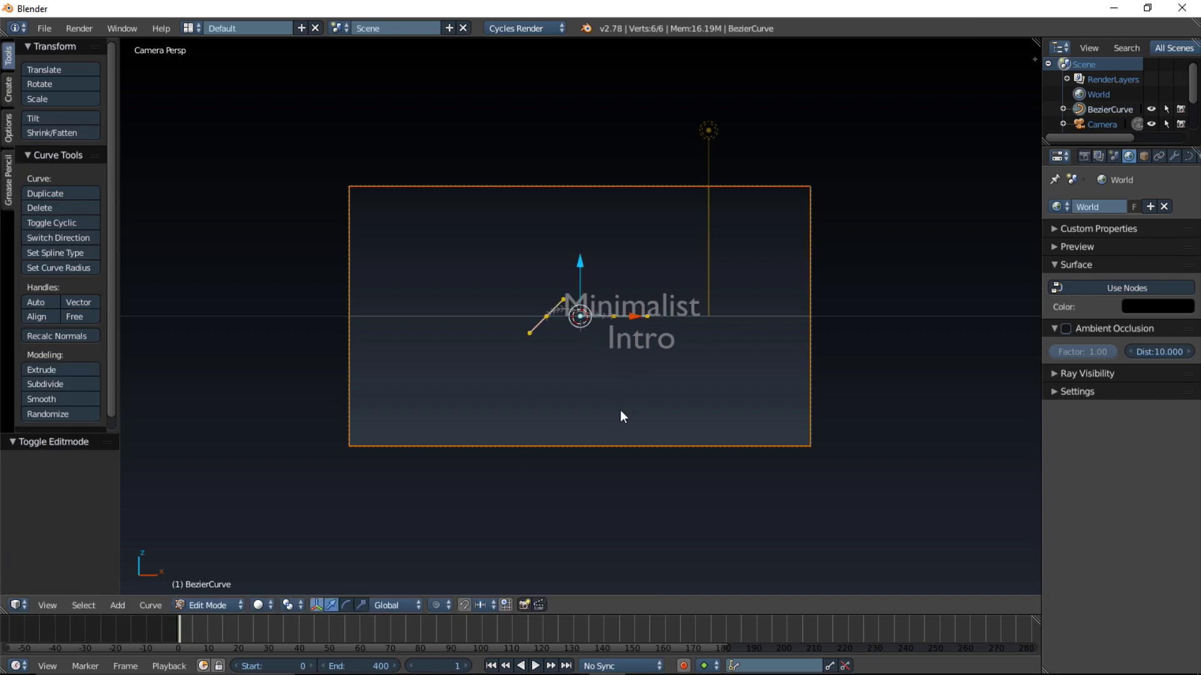
{"action": "key", "text": "v"}
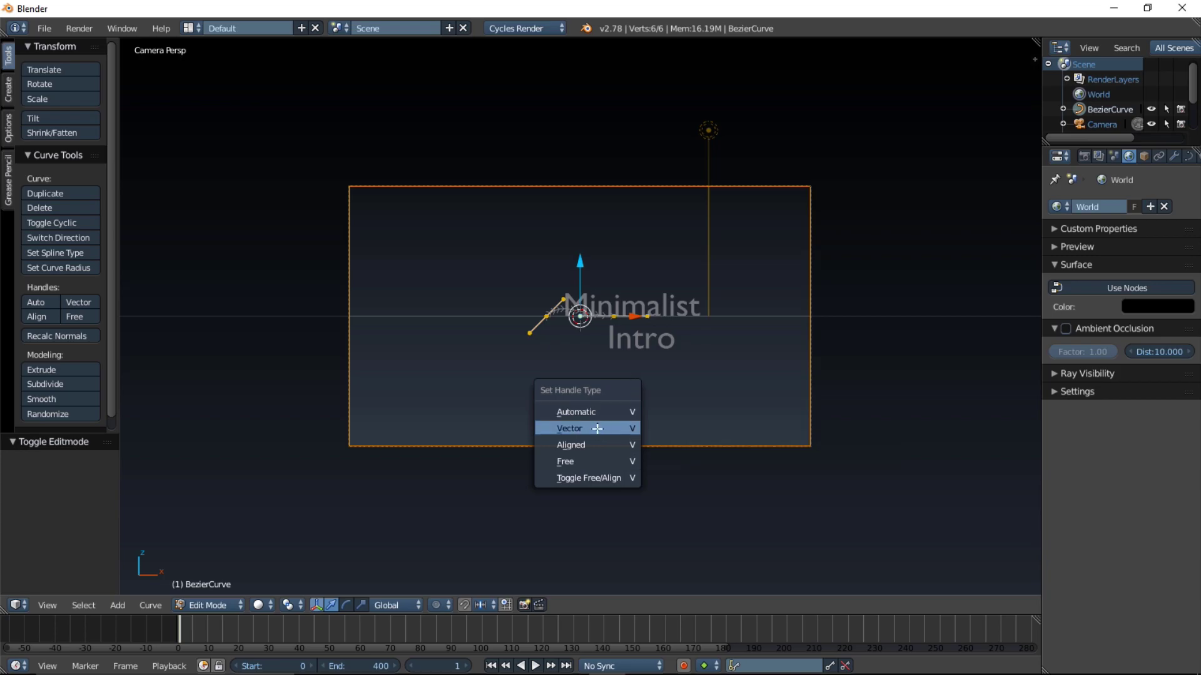
{"action": "left_click", "coordinate": [597, 428]}
{"action": "key", "text": "Tab"}
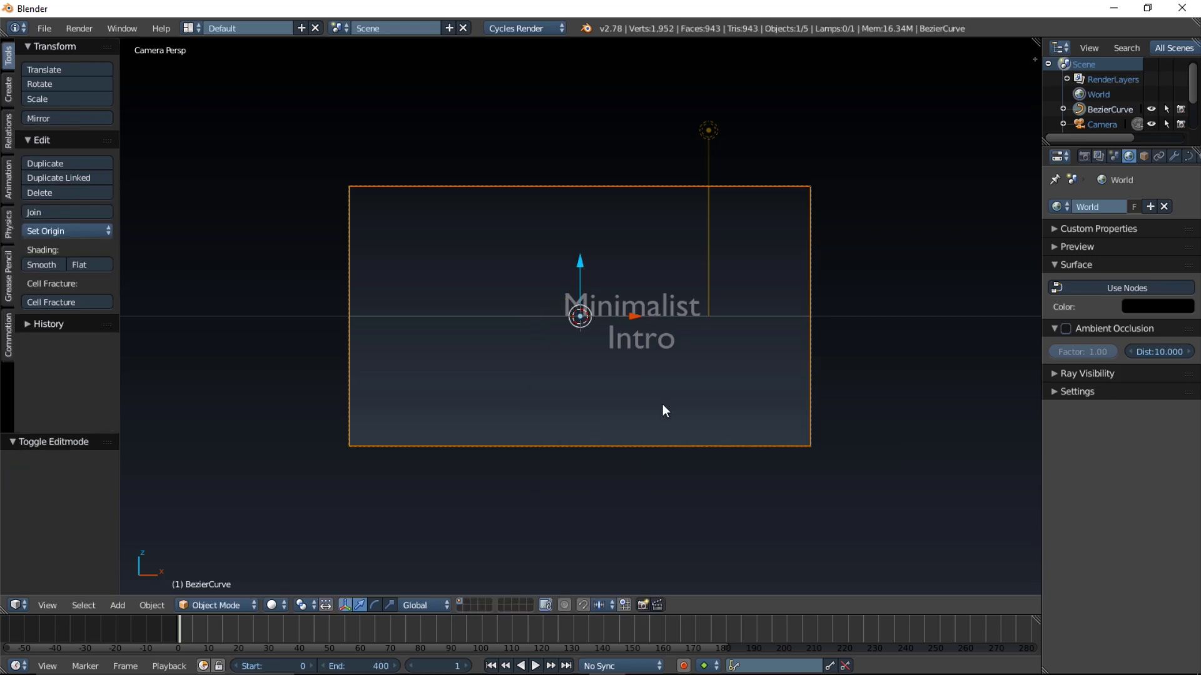
Rotate the straight curve -90° about the Y axis and move it about -2.88 units along X, beside the text
{"action": "type", "text": "r"}
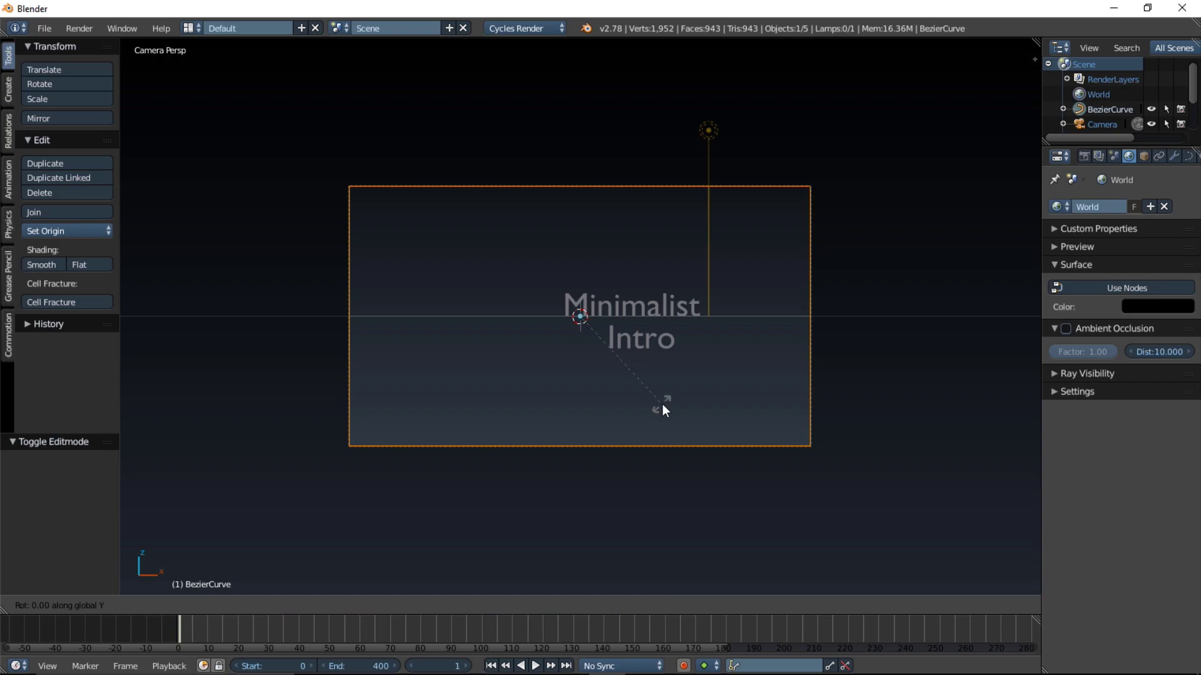
{"action": "type", "text": "y-90"}
{"action": "key", "text": "Return"}
{"action": "key", "text": "g"}
{"action": "key", "text": "x"}
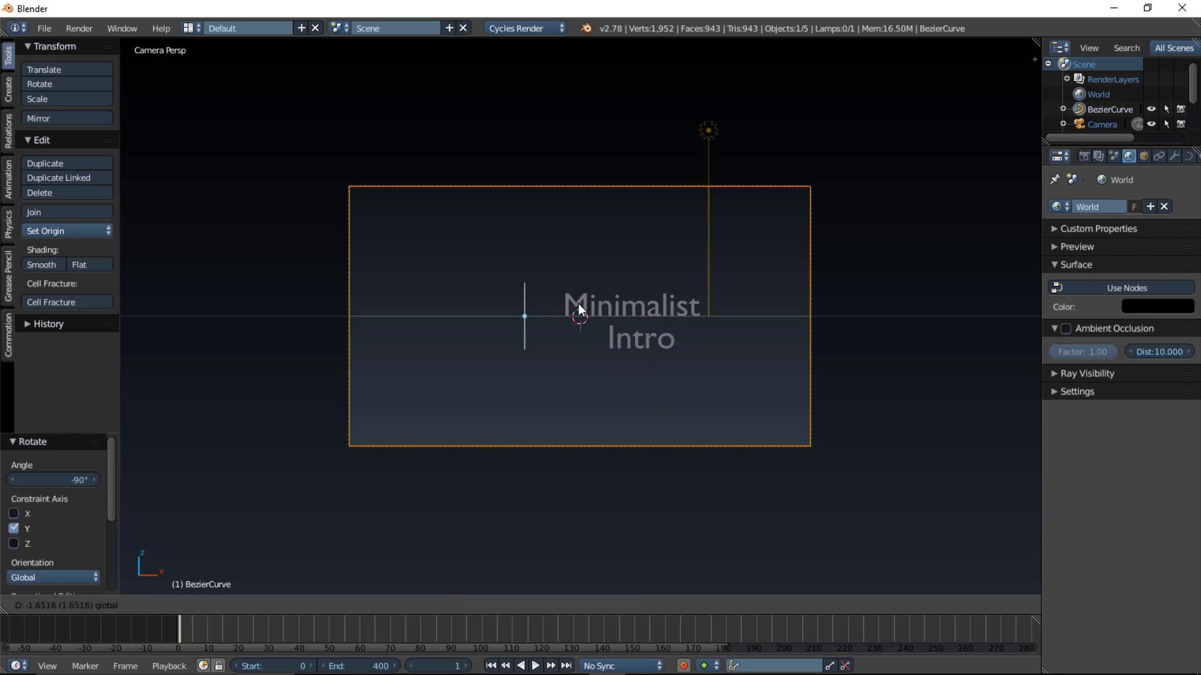
{"action": "left_click", "coordinate": [540, 292]}
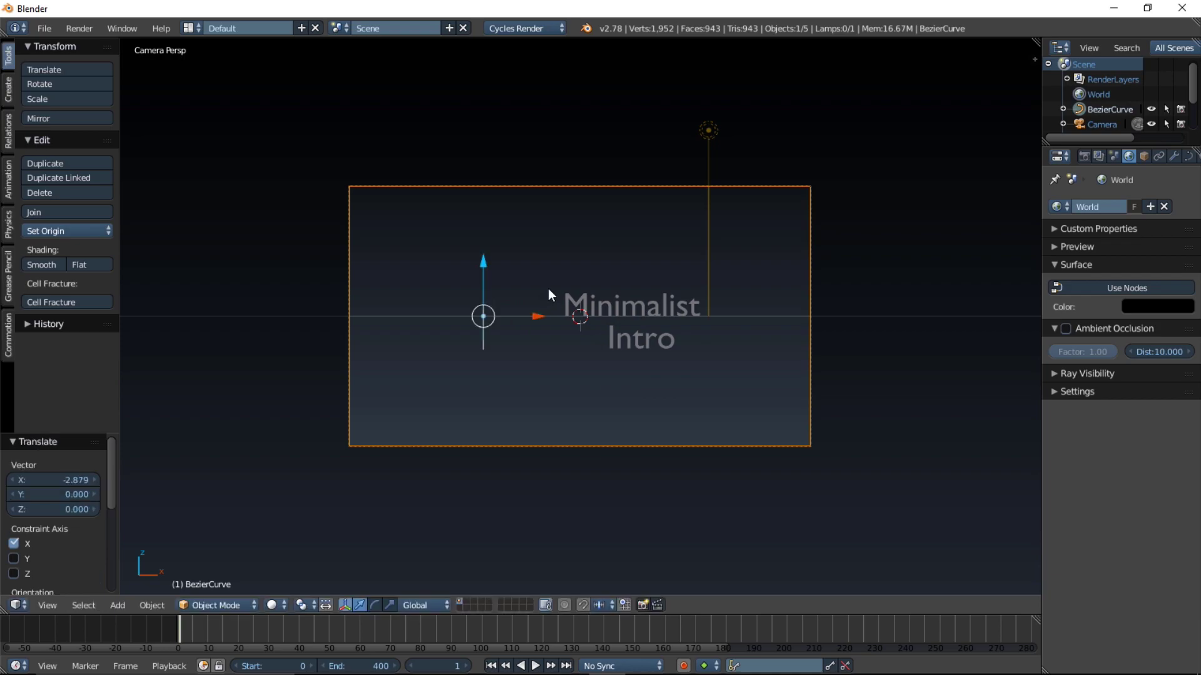
Lengthen the vertical line by scaling it by about 1.36 along the Z axis
{"action": "key", "text": "s"}
{"action": "key", "text": "z"}
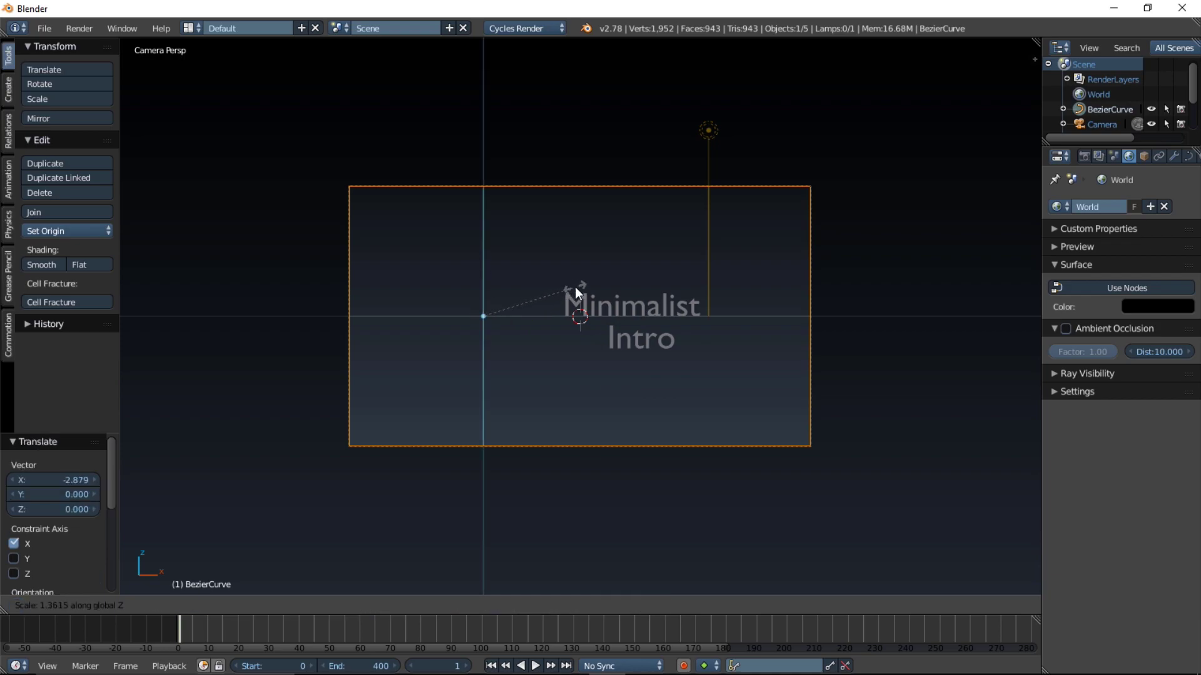
{"action": "left_click", "coordinate": [575, 287]}
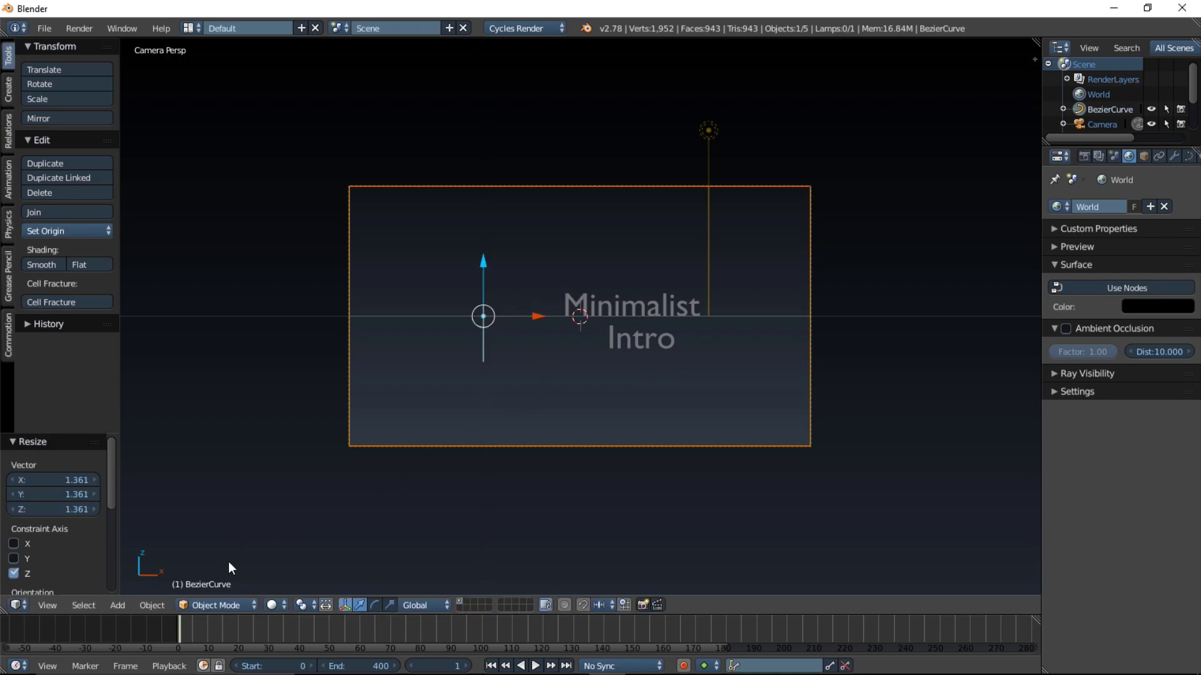
Add a Bezier circle at the scene origin and rotate it 90° about the X axis
{"action": "left_click", "coordinate": [119, 604]}
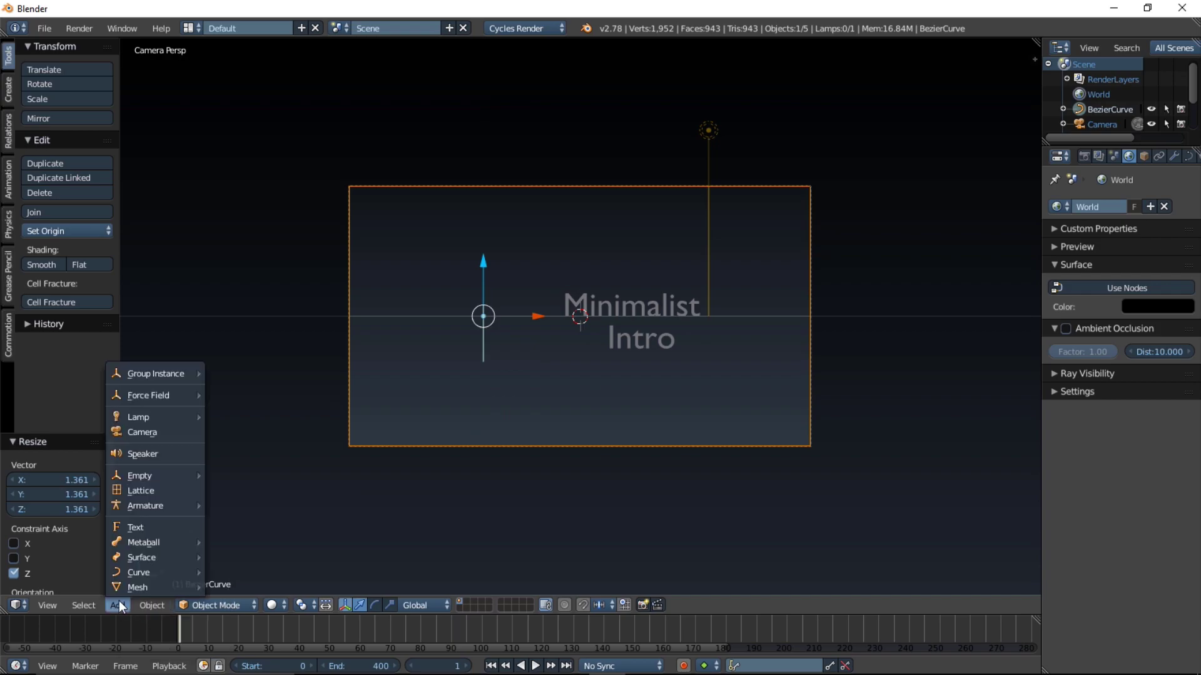
{"action": "mouse_move", "coordinate": [132, 585]}
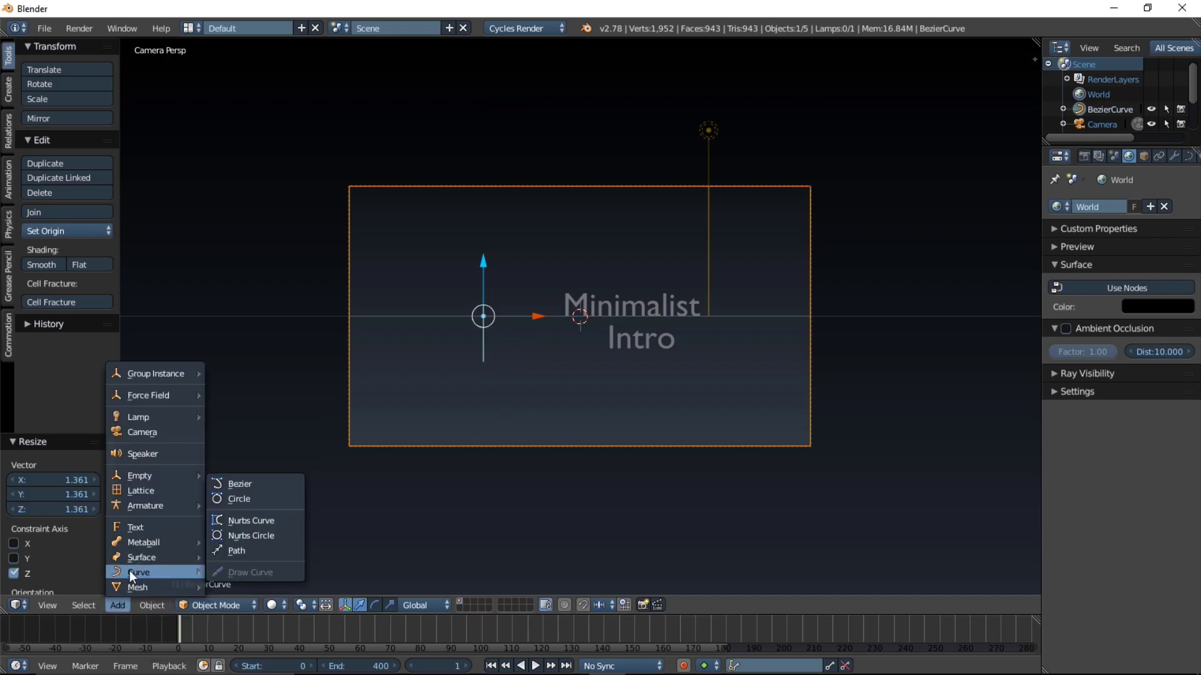
{"action": "left_click", "coordinate": [253, 501]}
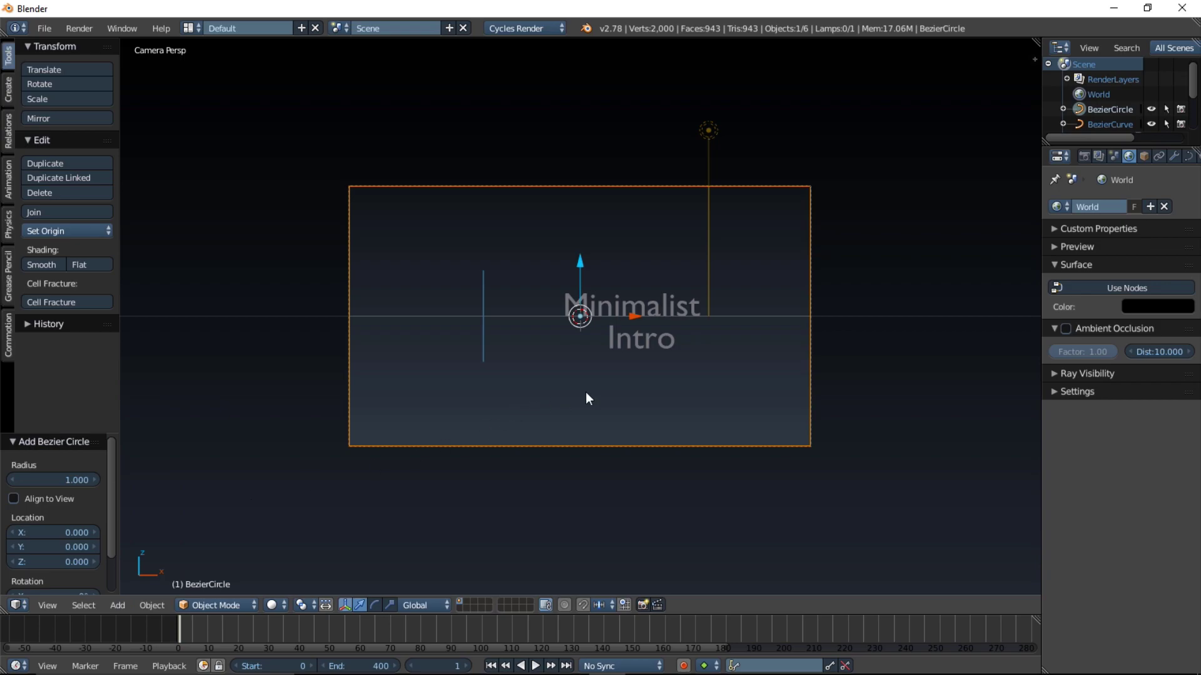
{"action": "key", "text": "r"}
{"action": "key", "text": "x"}
{"action": "type", "text": "90"}
{"action": "key", "text": "Return"}
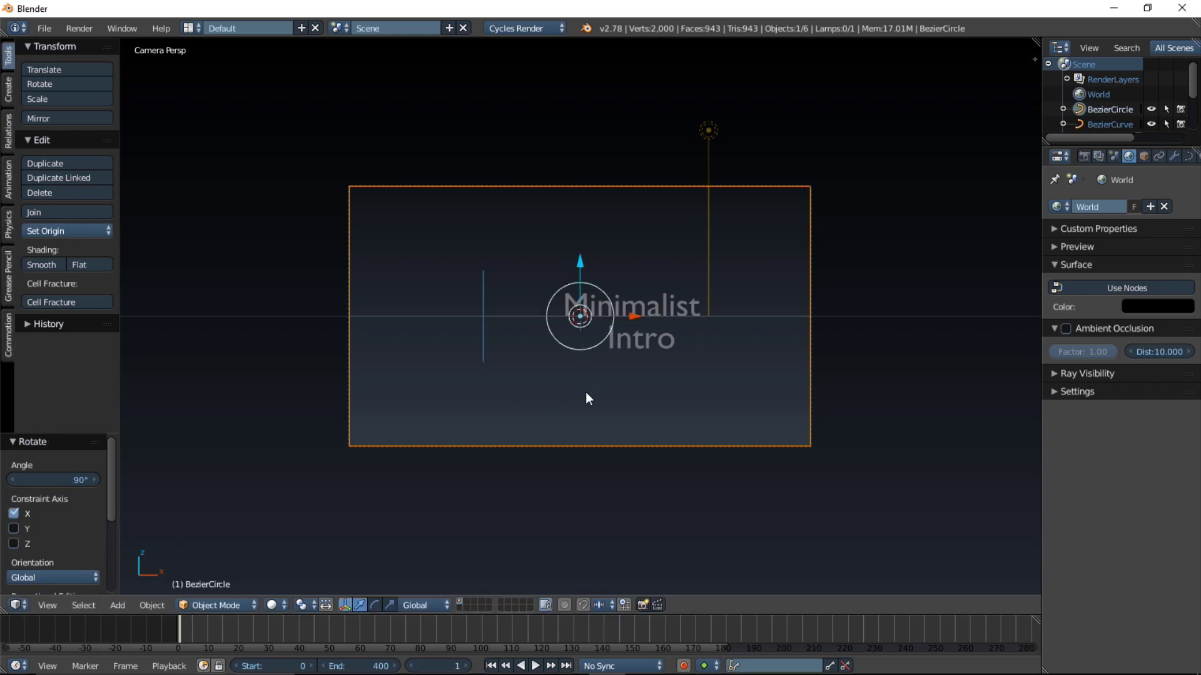
Move the Bezier circle about -4.69 units along X, beyond the vertical line, and scale it down by about 0.084
{"action": "key", "text": "g"}
{"action": "key", "text": "x"}
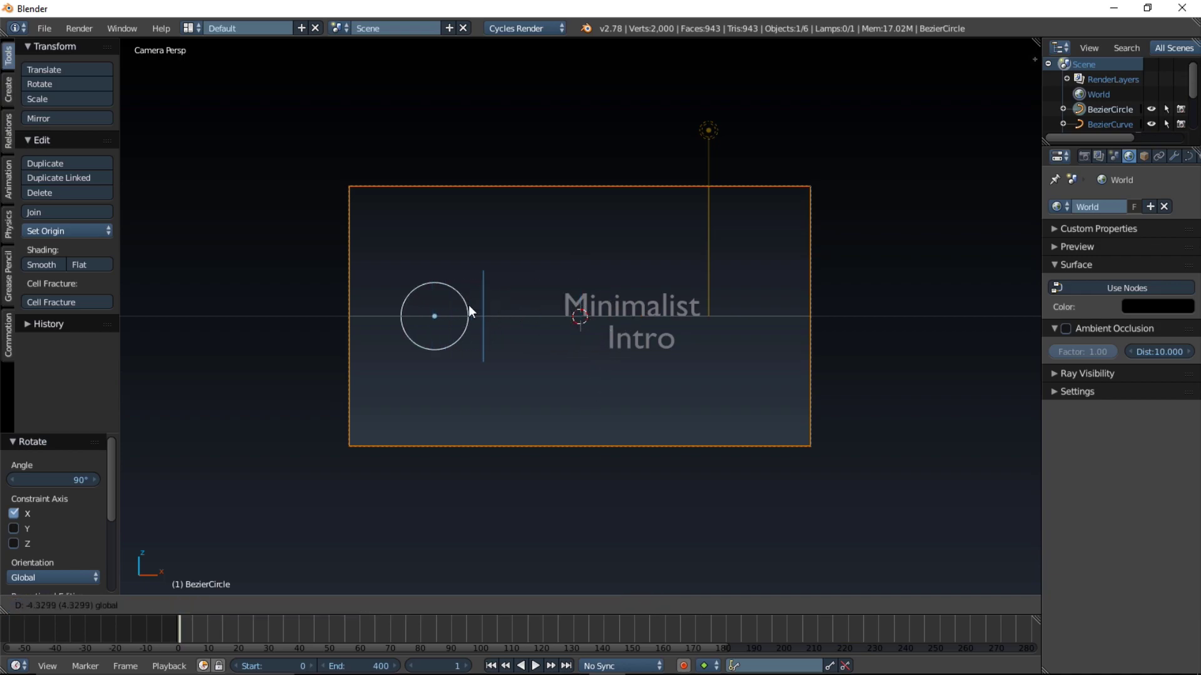
{"action": "left_click", "coordinate": [470, 306]}
{"action": "key", "text": "s"}
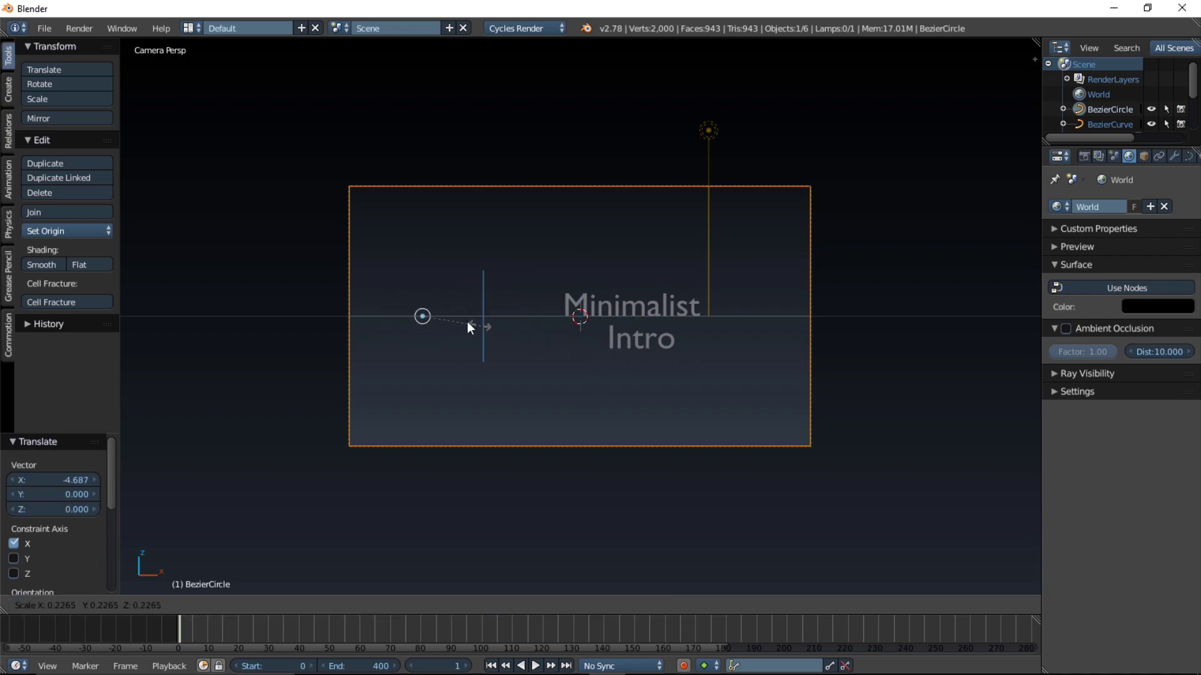
{"action": "left_click", "coordinate": [445, 318]}
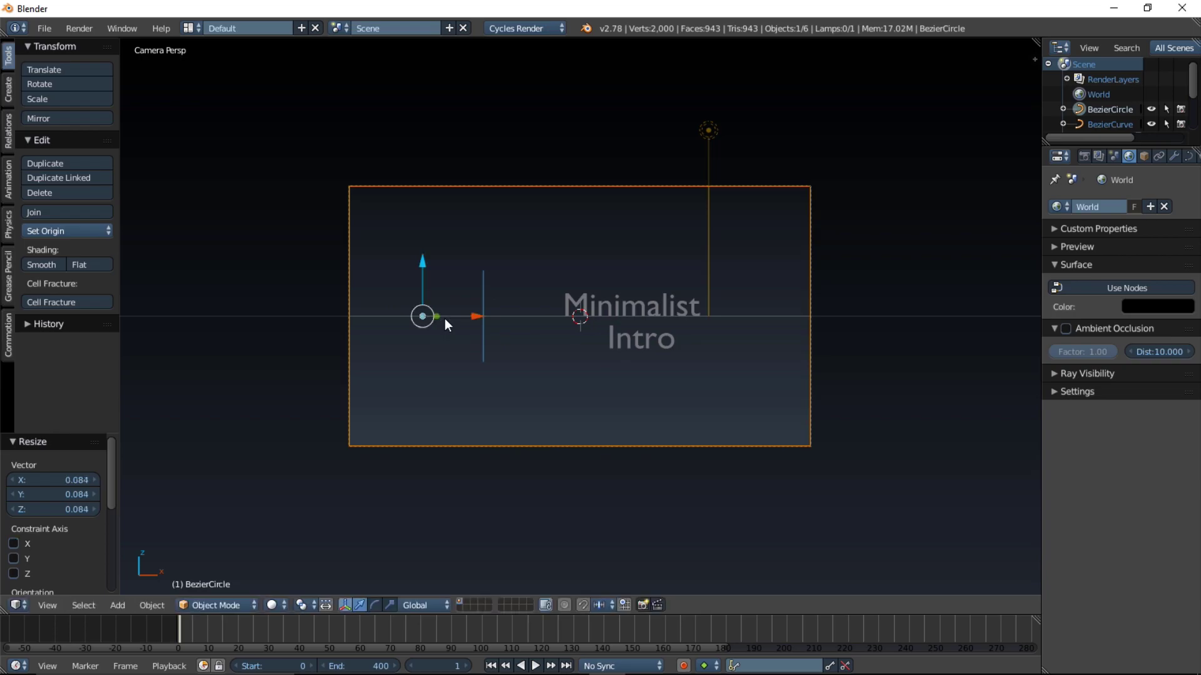
Set BezierCircle as the bevel object of the vertical line curve
{"action": "right_click", "coordinate": [486, 330]}
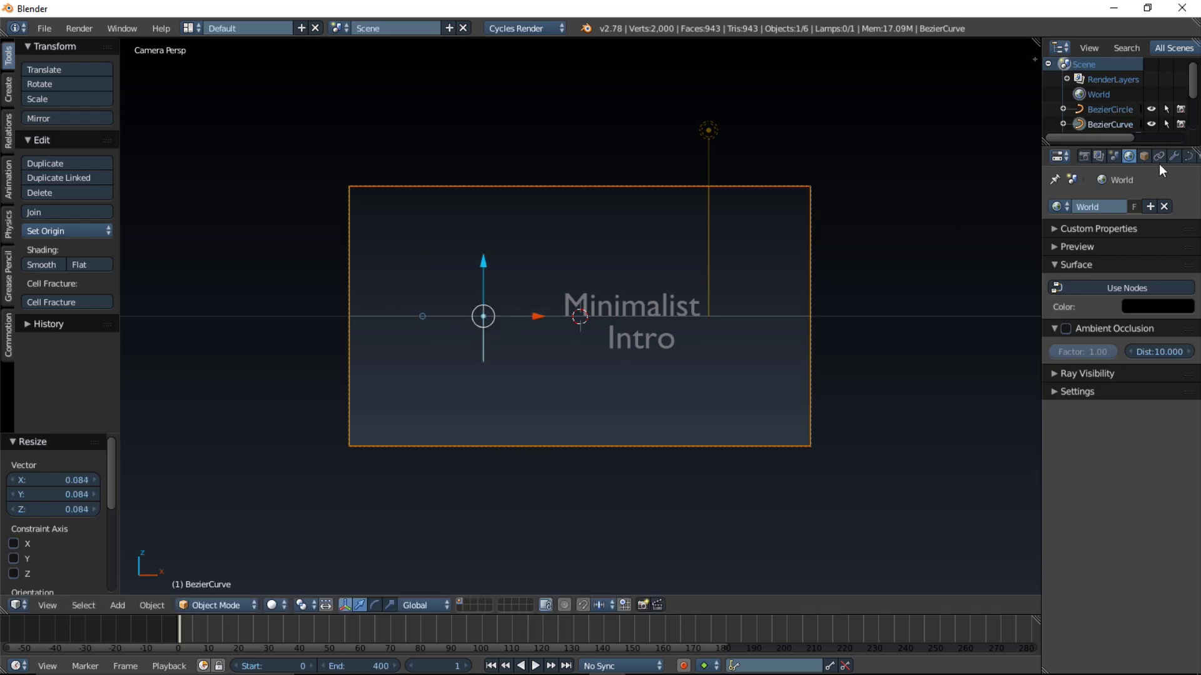
{"action": "left_click", "coordinate": [1187, 157]}
{"action": "left_click", "coordinate": [1139, 480]}
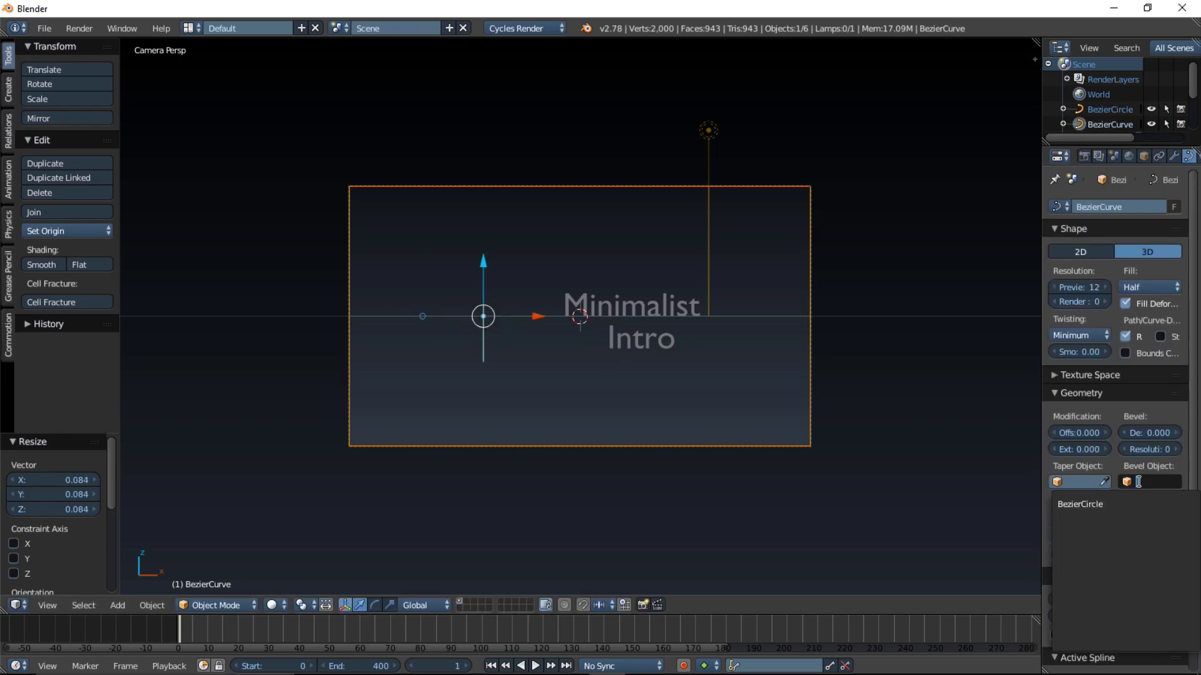
{"action": "left_click", "coordinate": [1143, 504]}
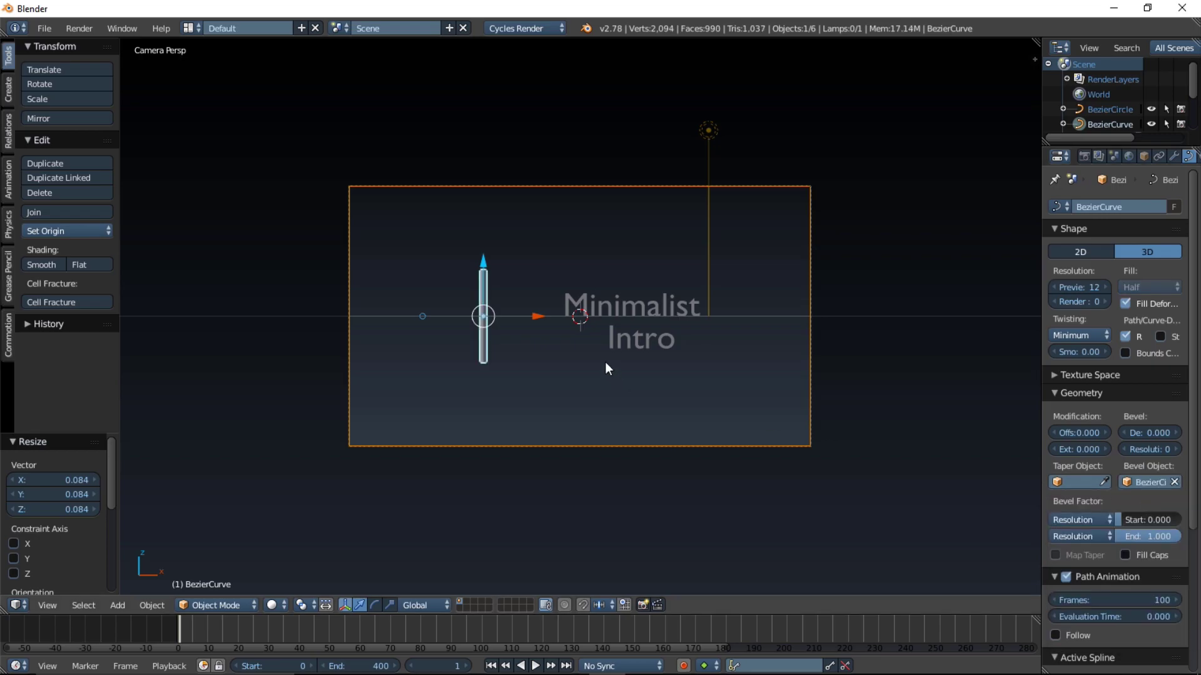
Flatten the beveled vertical line by scaling it to 0 along the Y axis
{"action": "key", "text": "s"}
{"action": "key", "text": "y"}
{"action": "key", "text": "0"}
{"action": "key", "text": "Return"}
Thin the vertical line by scaling its bevel circle by about 0.357
{"action": "right_click", "coordinate": [421, 315]}
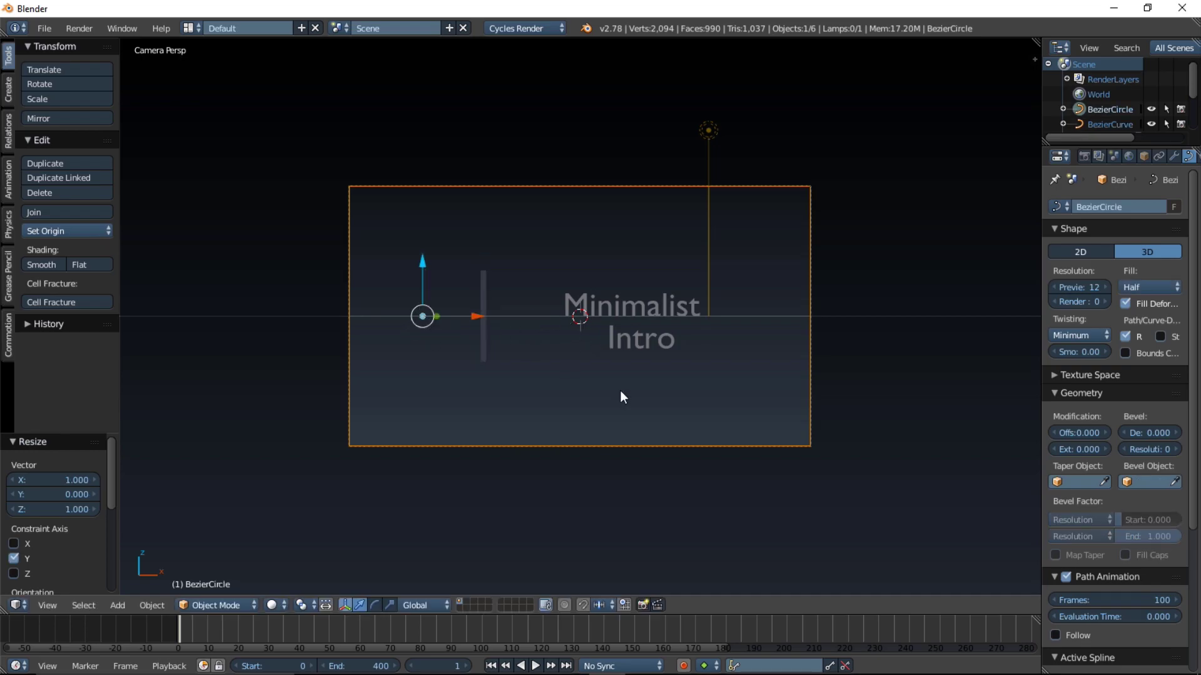
{"action": "key", "text": "s"}
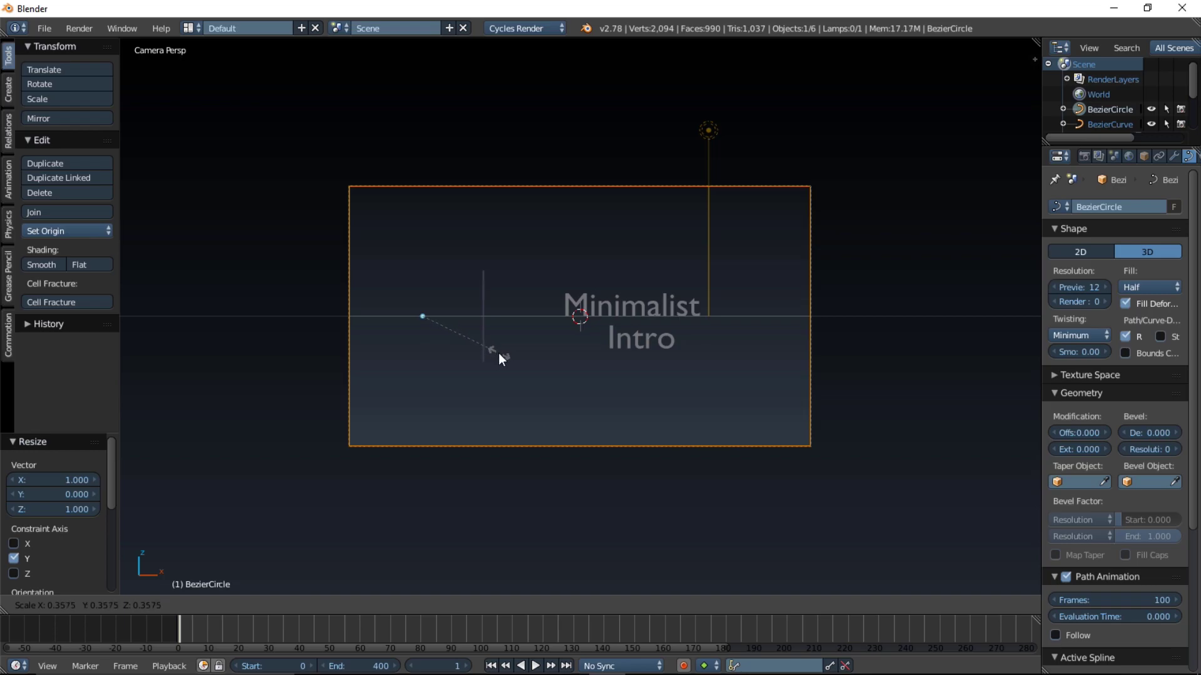
{"action": "left_click", "coordinate": [498, 353]}
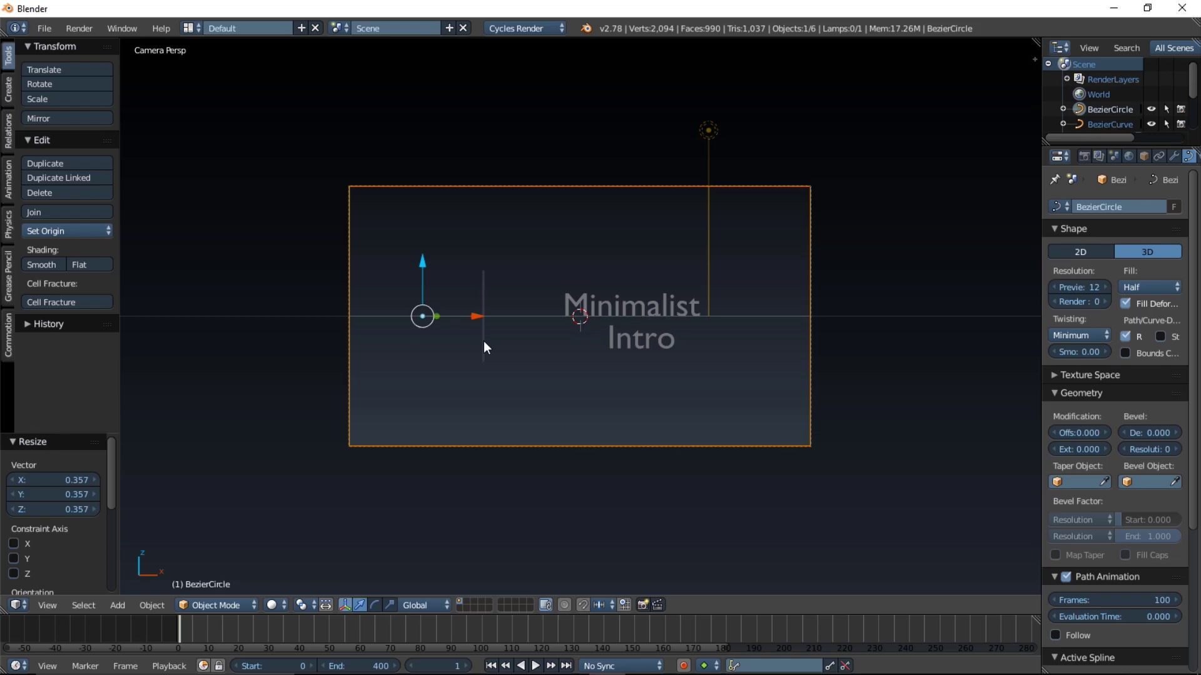
Give the vertical line curve a new material with an Emission surface shader
{"action": "right_click", "coordinate": [483, 352]}
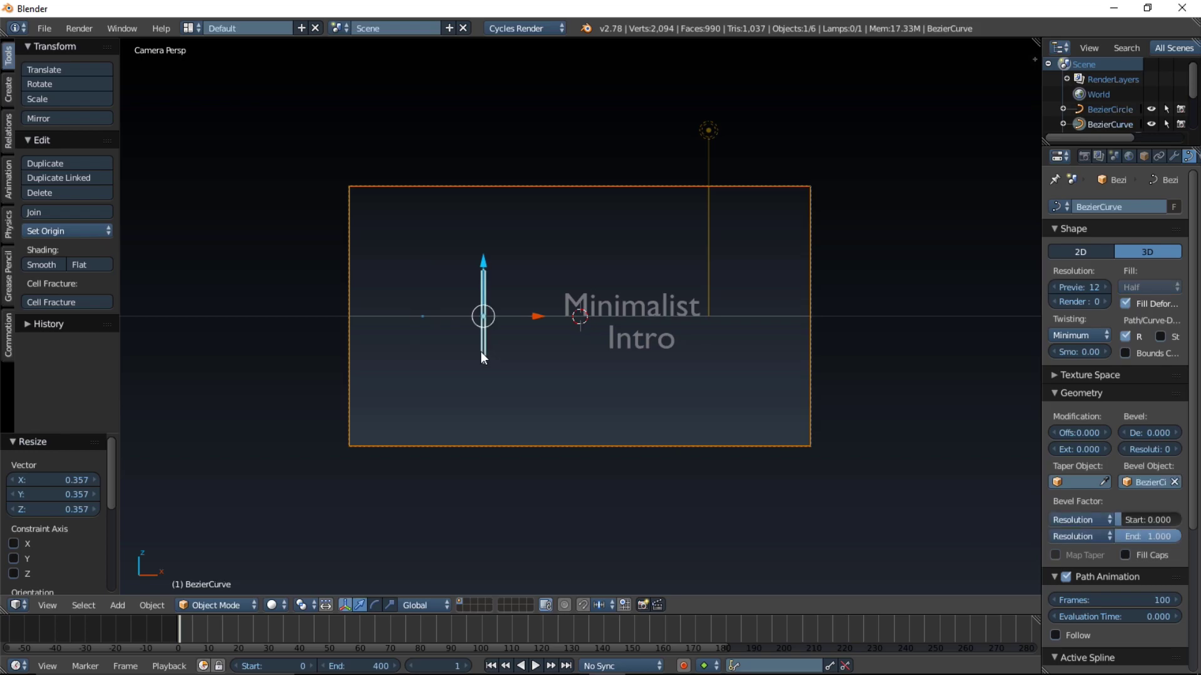
{"action": "scroll", "coordinate": [1161, 159], "scroll_direction": "down", "scroll_amount": 1}
{"action": "left_click", "coordinate": [1161, 159]}
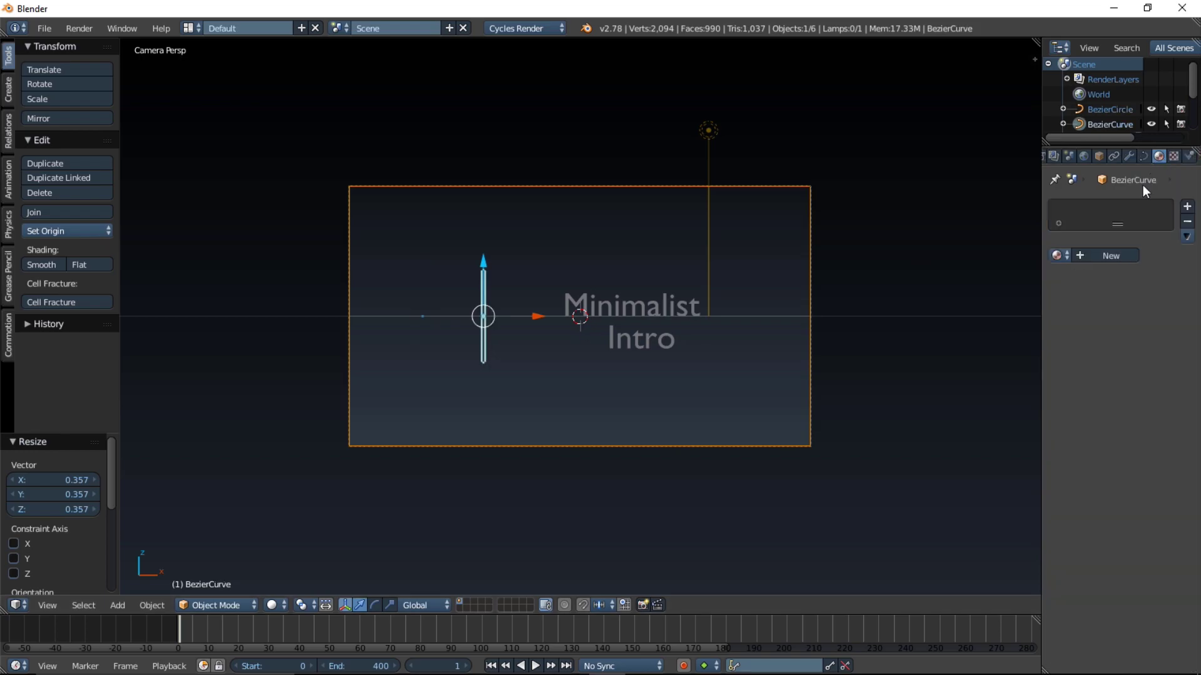
{"action": "left_click", "coordinate": [1105, 255]}
{"action": "left_click", "coordinate": [1131, 338]}
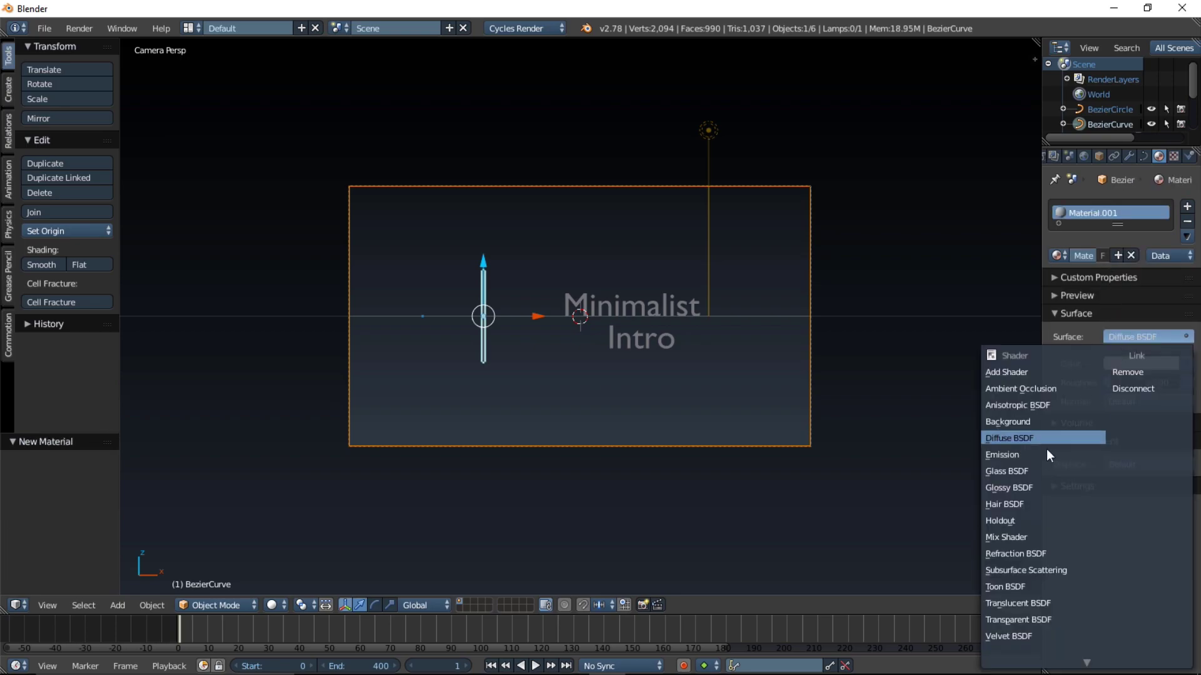
{"action": "left_click", "coordinate": [1037, 457]}
Set the vertical line's emission color to black, hex 000000
{"action": "left_click", "coordinate": [1140, 365]}
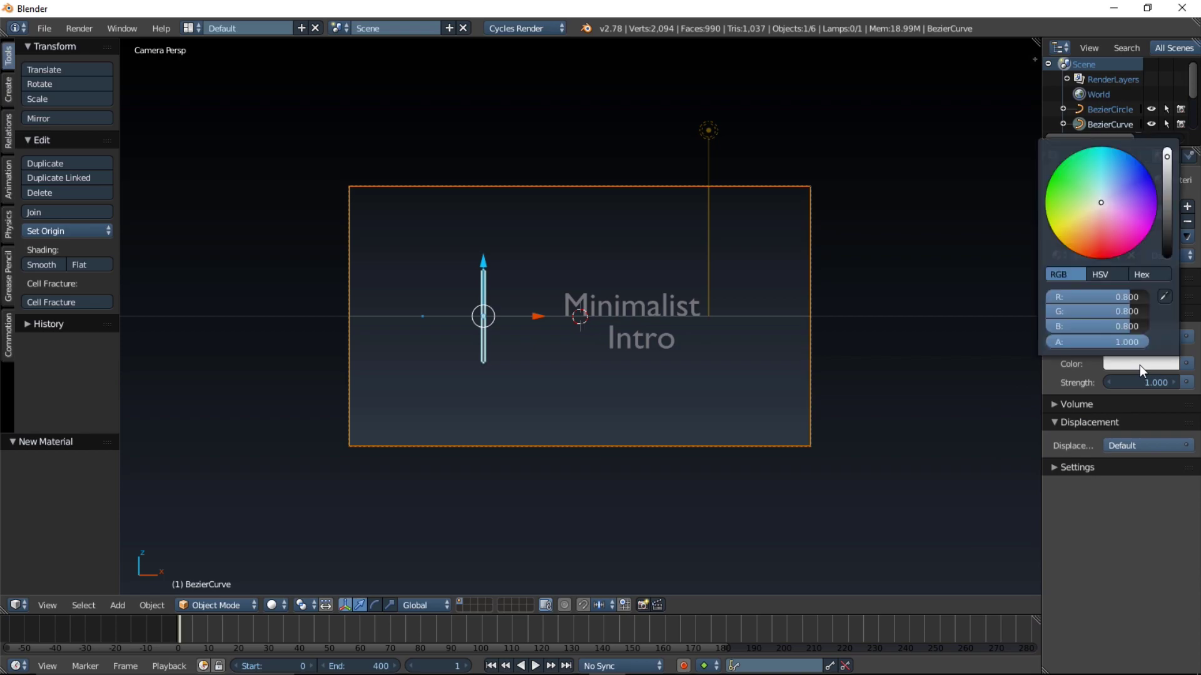
{"action": "left_click", "coordinate": [1143, 275]}
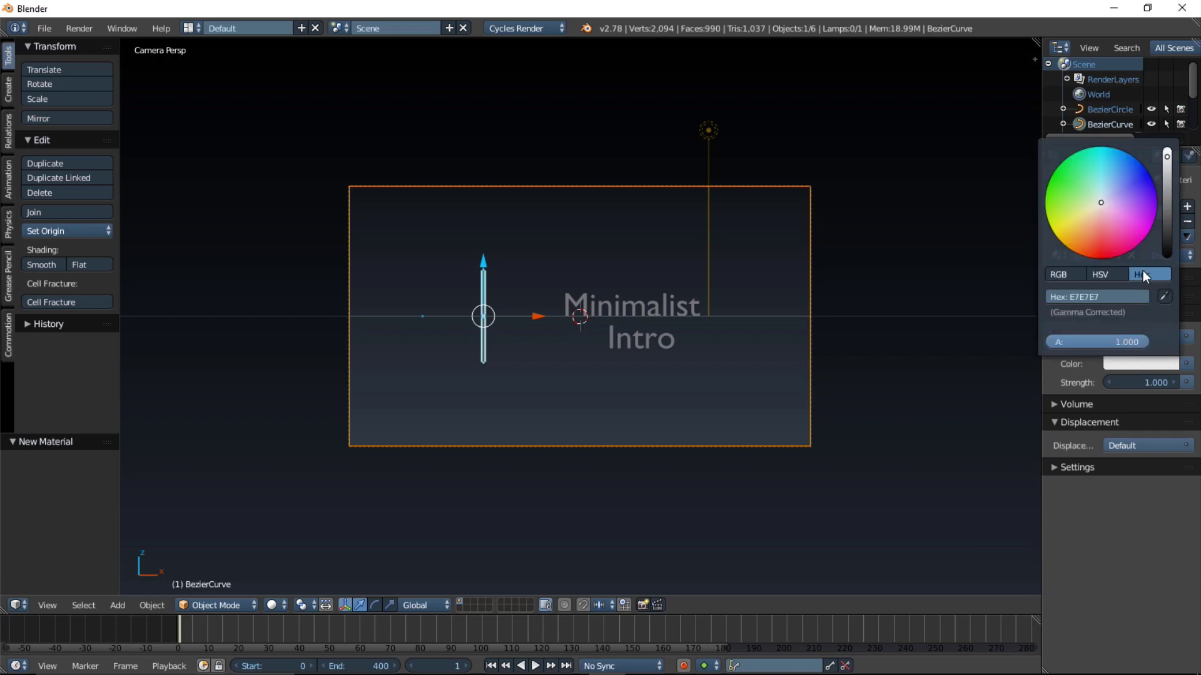
{"action": "left_click", "coordinate": [1099, 297]}
{"action": "type", "text": "000000"}
{"action": "key", "text": "Return"}
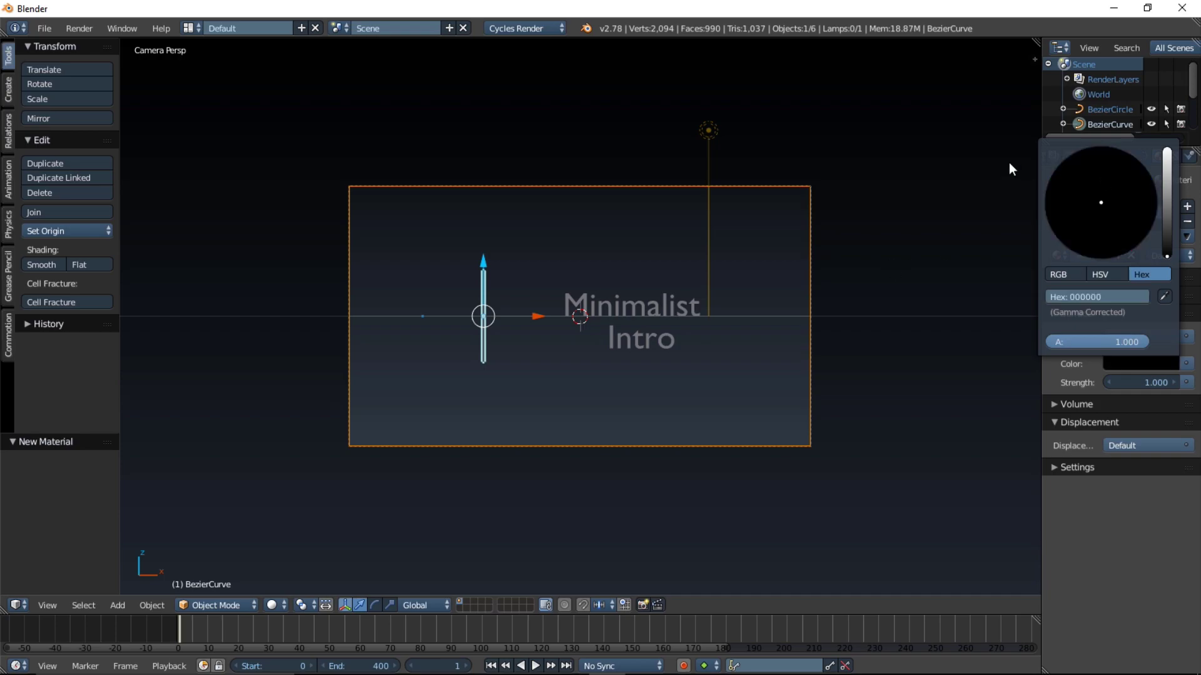
Change the world background color to white using hex fff
{"action": "left_click", "coordinate": [1083, 156]}
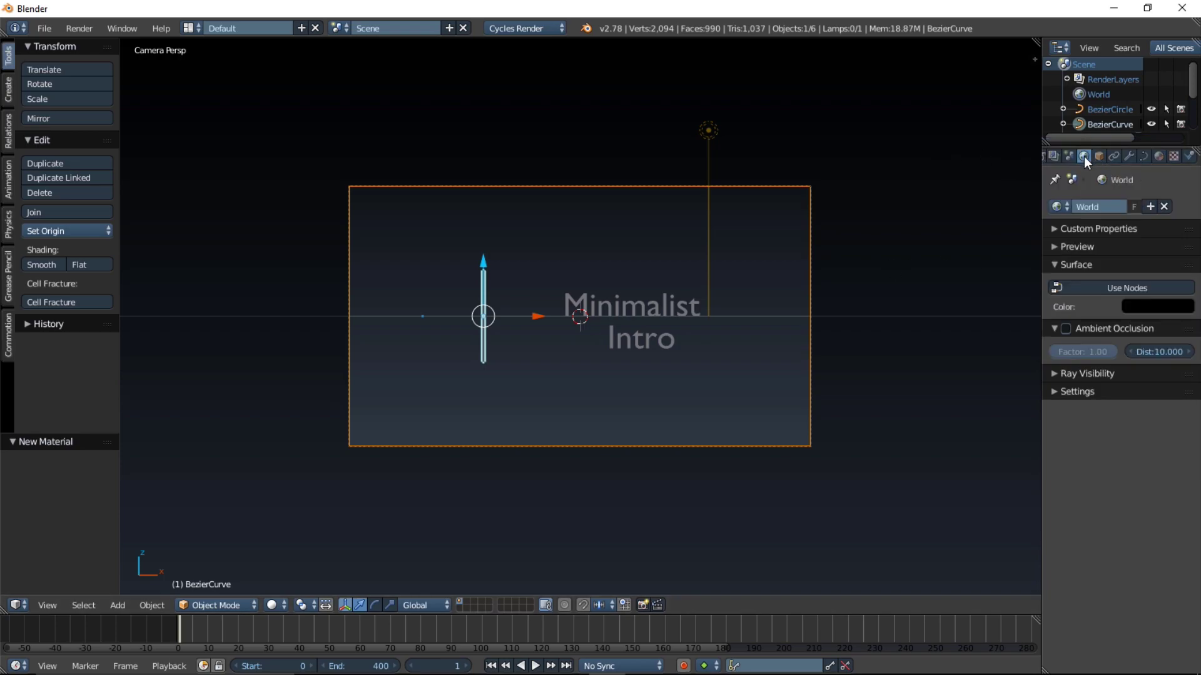
{"action": "left_click", "coordinate": [1154, 306]}
{"action": "left_click", "coordinate": [1137, 254]}
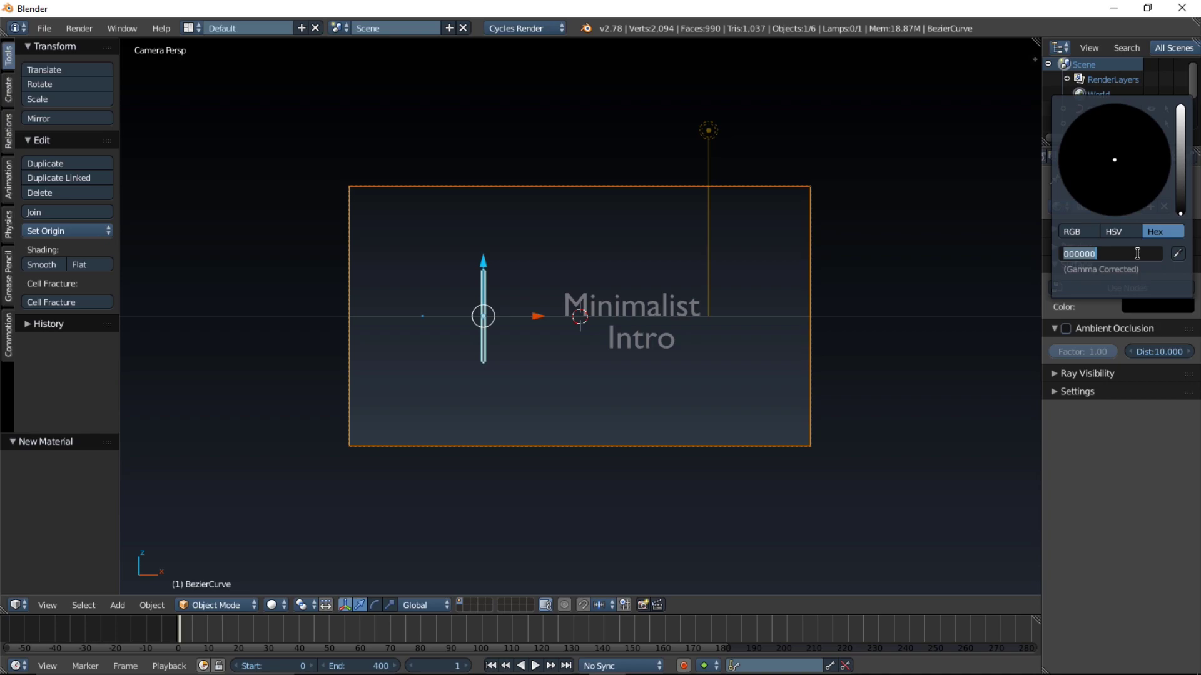
{"action": "type", "text": "fff"}
{"action": "key", "text": "Return"}
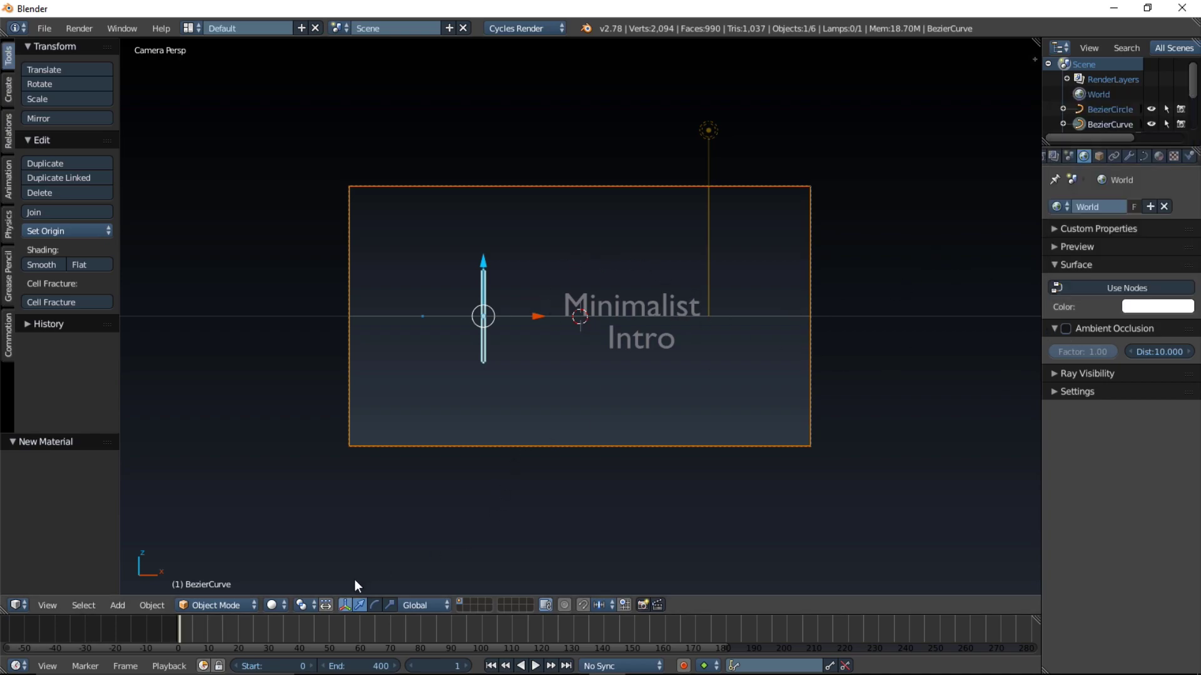
Preview the scene in Rendered viewport shading, then return to Solid shading
{"action": "left_click", "coordinate": [271, 606]}
{"action": "left_click", "coordinate": [322, 501]}
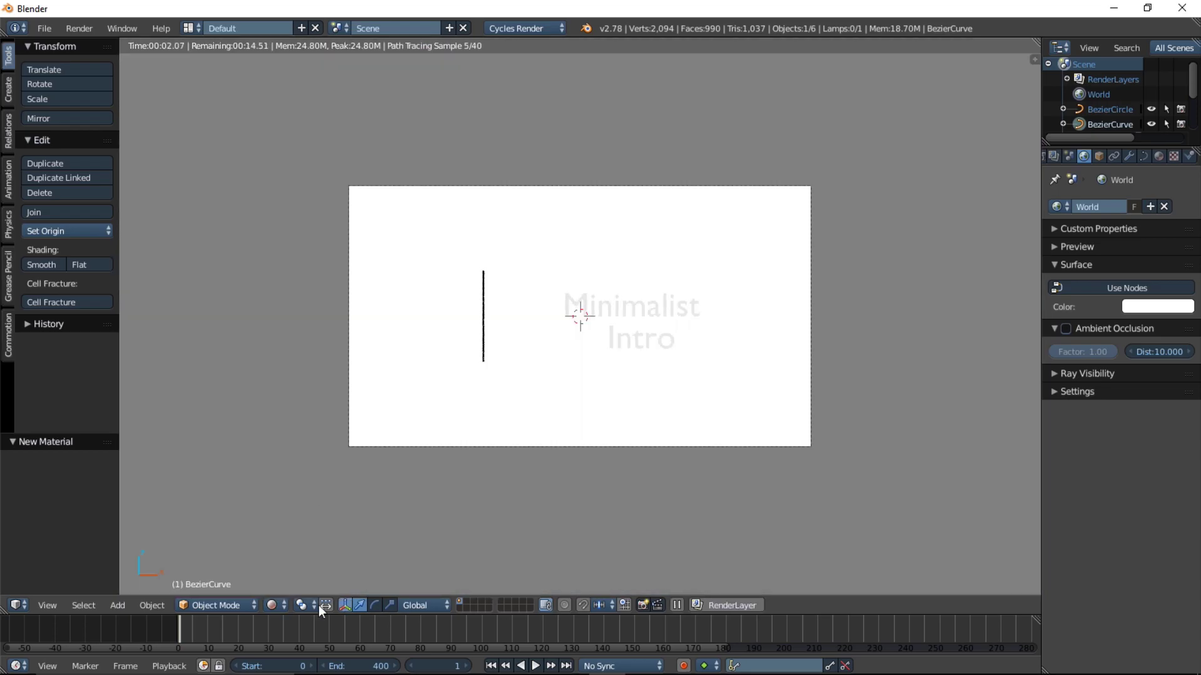
{"action": "left_click", "coordinate": [275, 605]}
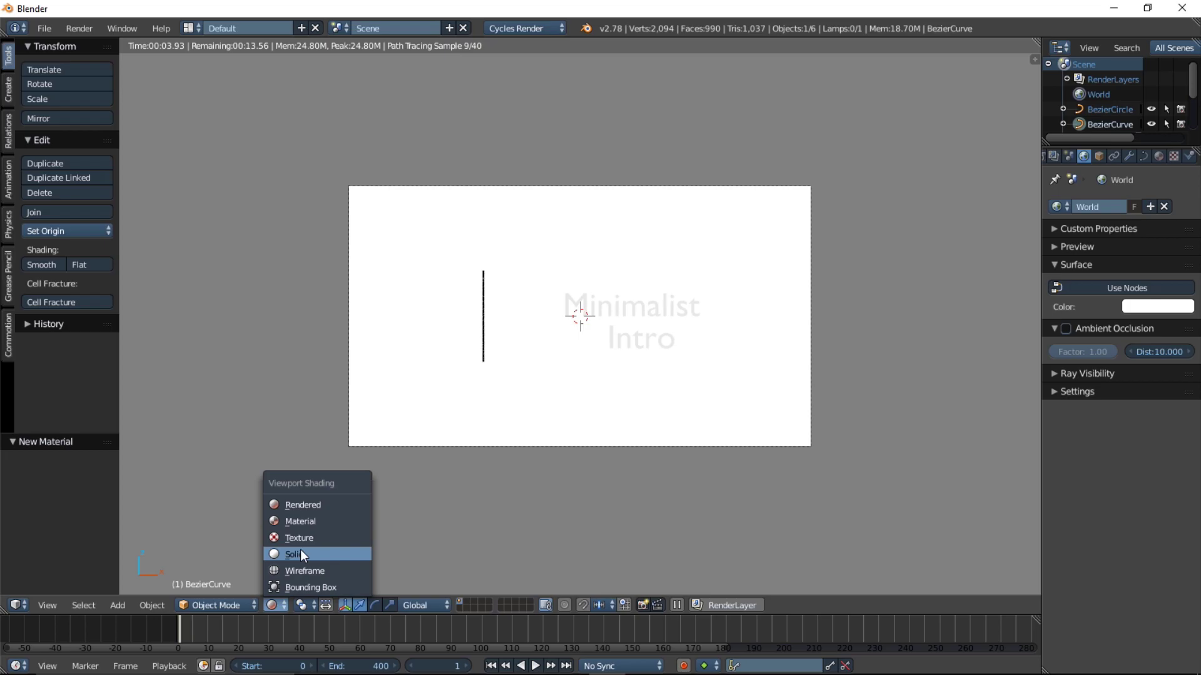
{"action": "left_click", "coordinate": [301, 554]}
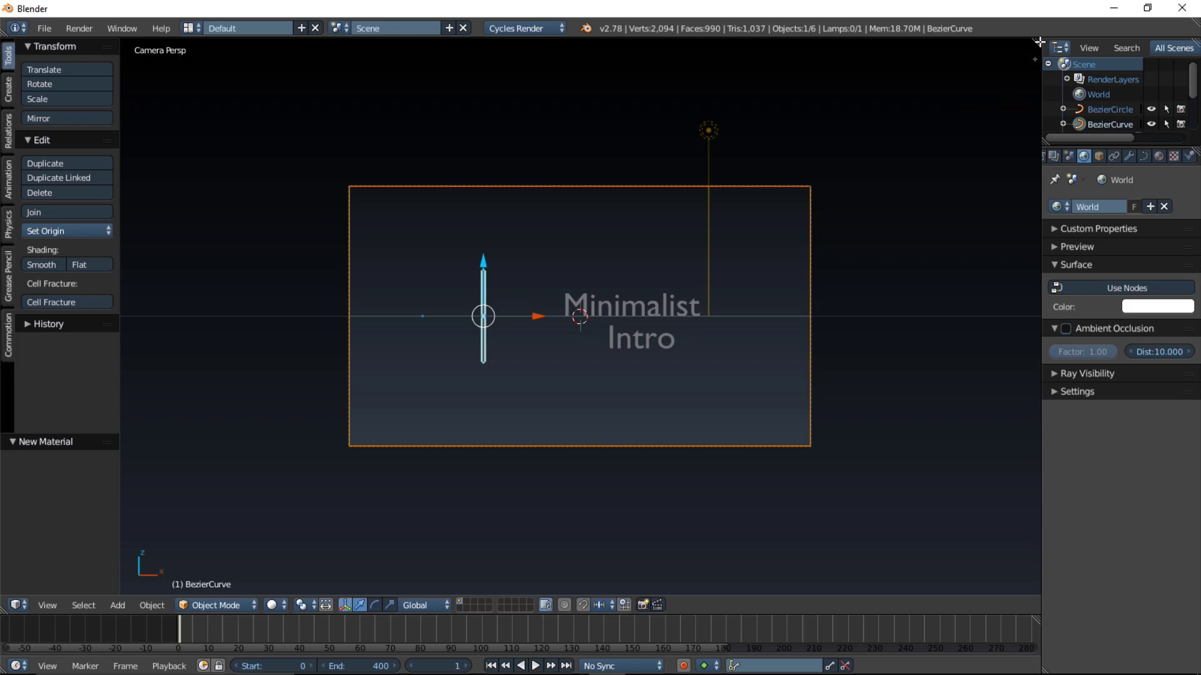
Split the 3D view vertically at about one third of the window width and make the narrower area a Node Editor
{"action": "left_click_drag", "start_coordinate": [1038, 42], "coordinate": [391, 65]}
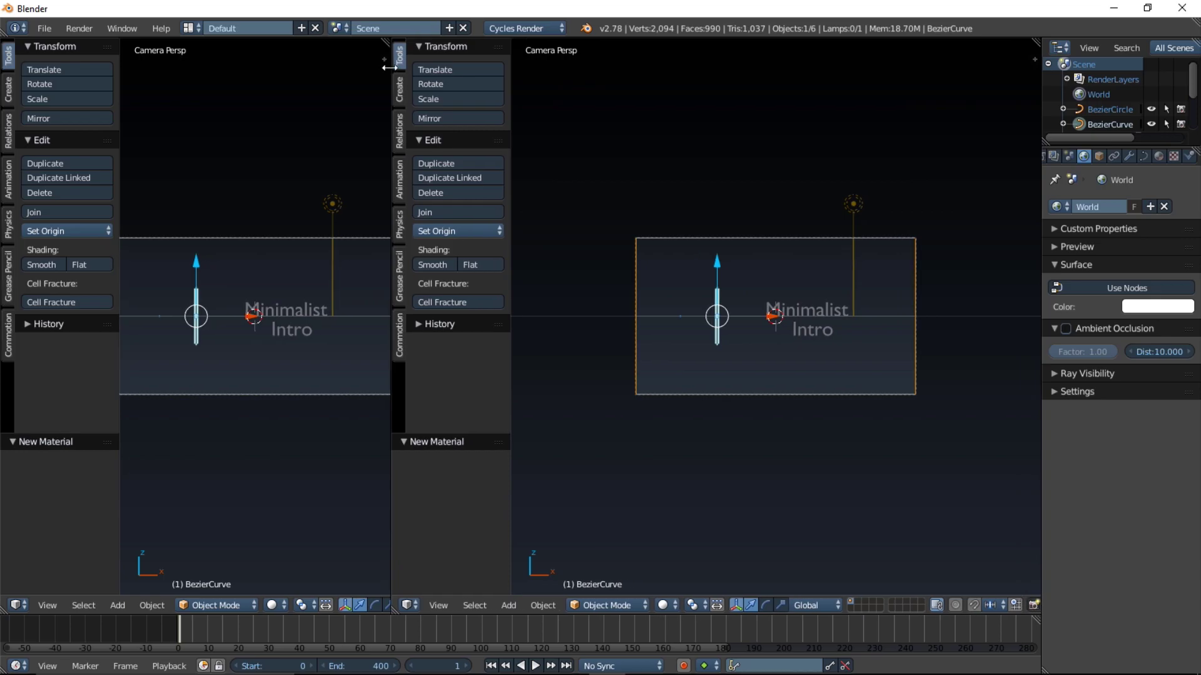
{"action": "left_click", "coordinate": [18, 606]}
{"action": "left_click", "coordinate": [85, 425]}
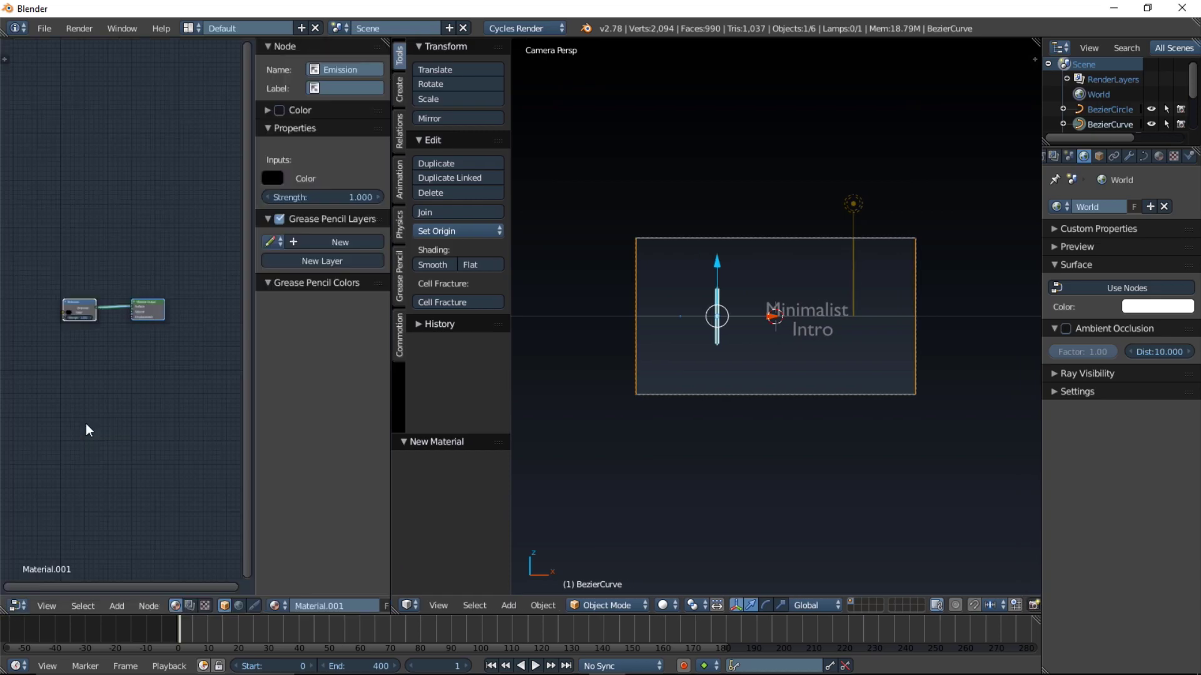
Give the "Minimalist" text a new material with an Emission surface shader
{"action": "right_click", "coordinate": [823, 300]}
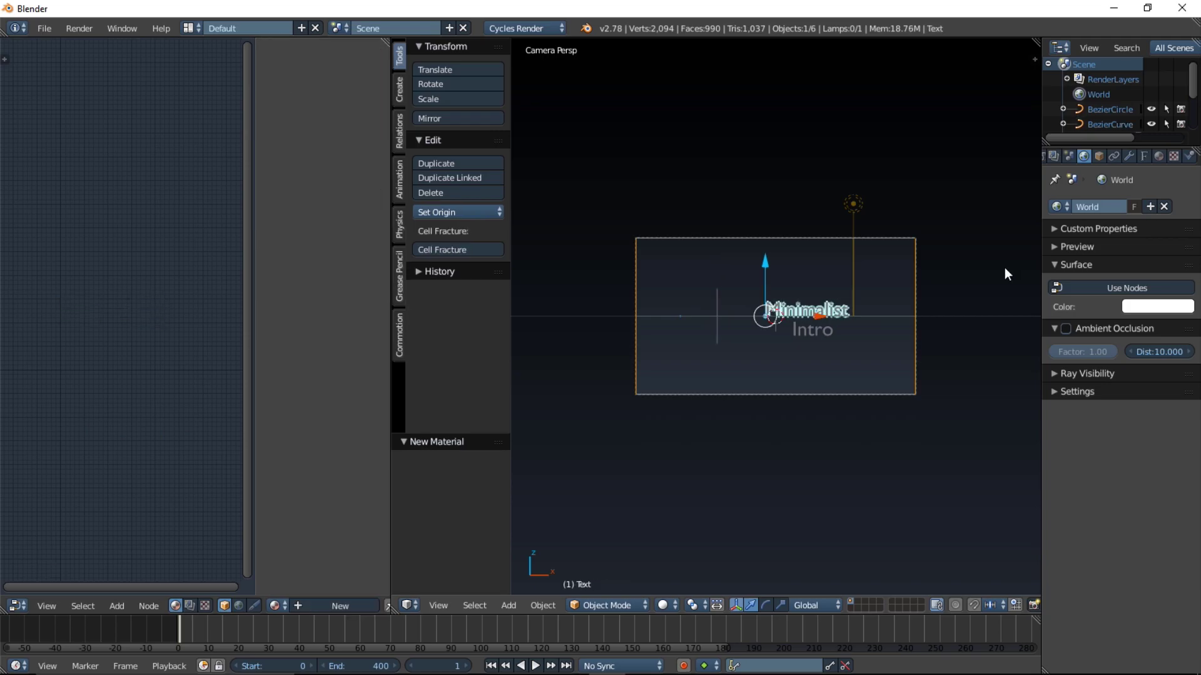
{"action": "left_click", "coordinate": [1159, 156]}
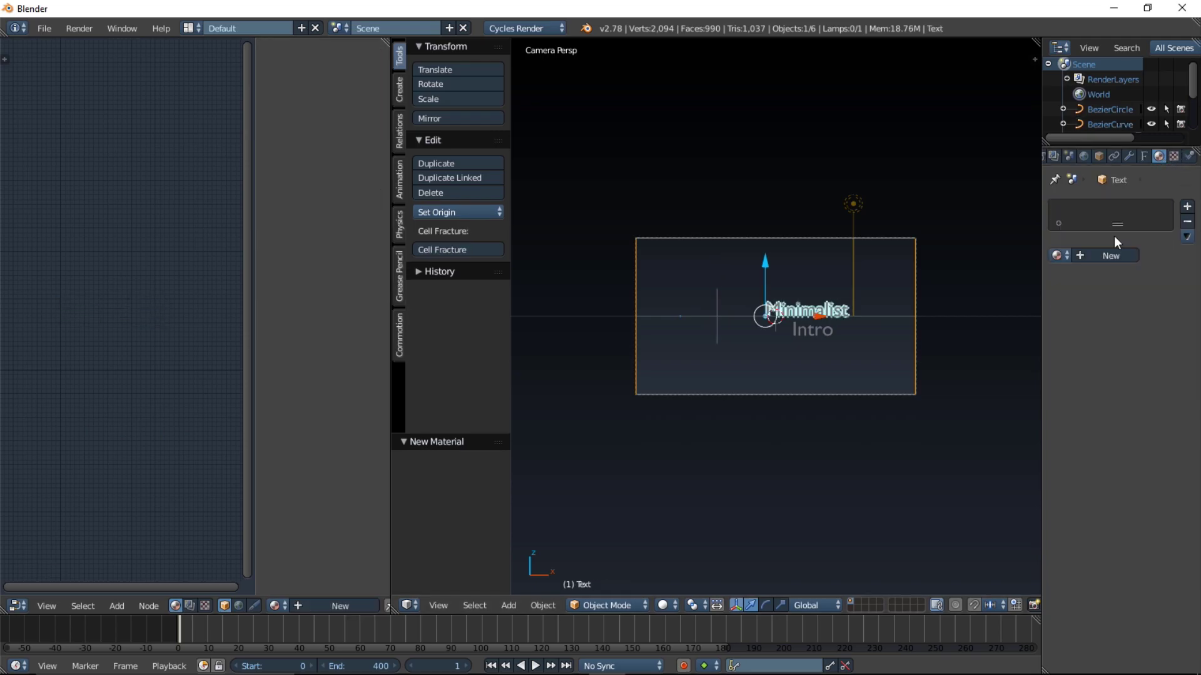
{"action": "left_click", "coordinate": [1105, 255]}
{"action": "left_click", "coordinate": [1113, 337]}
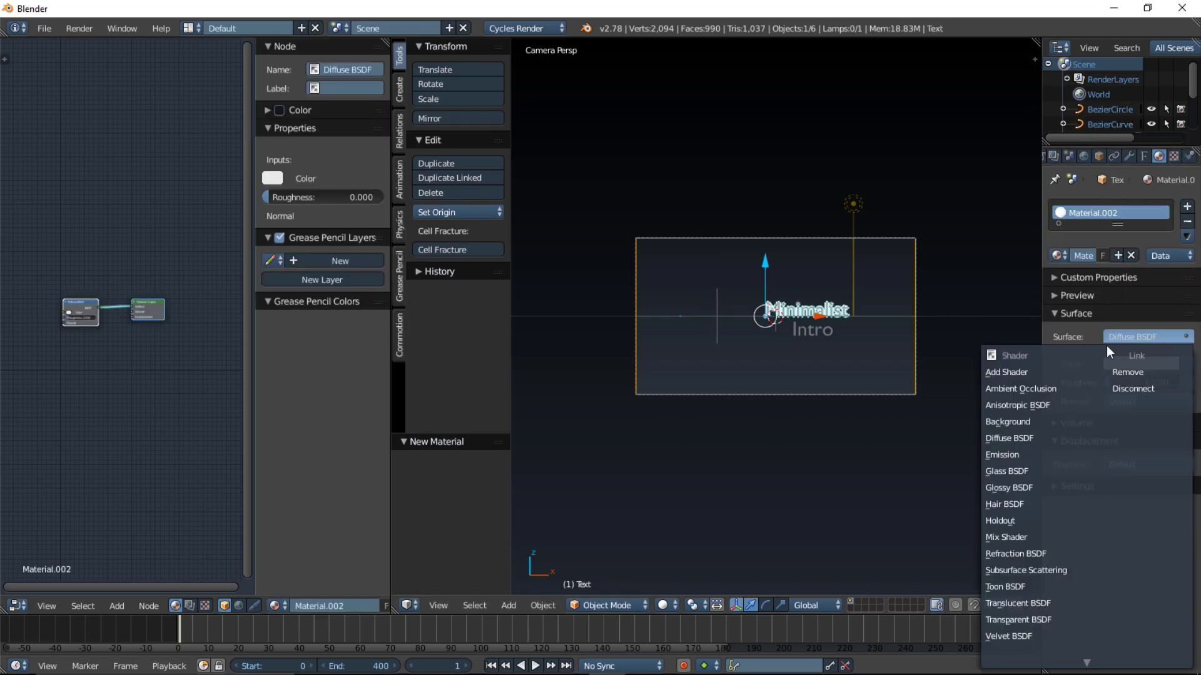
{"action": "left_click", "coordinate": [1032, 455]}
Add a Texture Coordinate node to the text material, up and to the left of the Emission node
{"action": "middle_click_drag", "start_coordinate": [134, 401], "coordinate": [208, 423]}
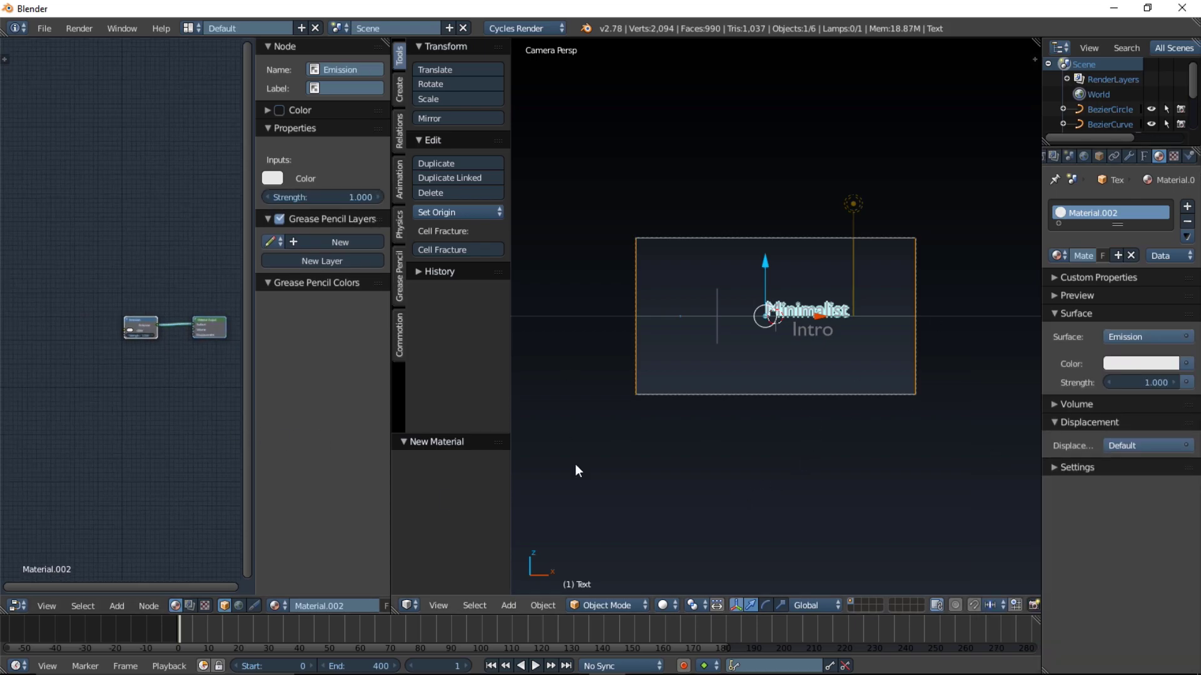
{"action": "left_click", "coordinate": [117, 606]}
{"action": "mouse_move", "coordinate": [142, 563]}
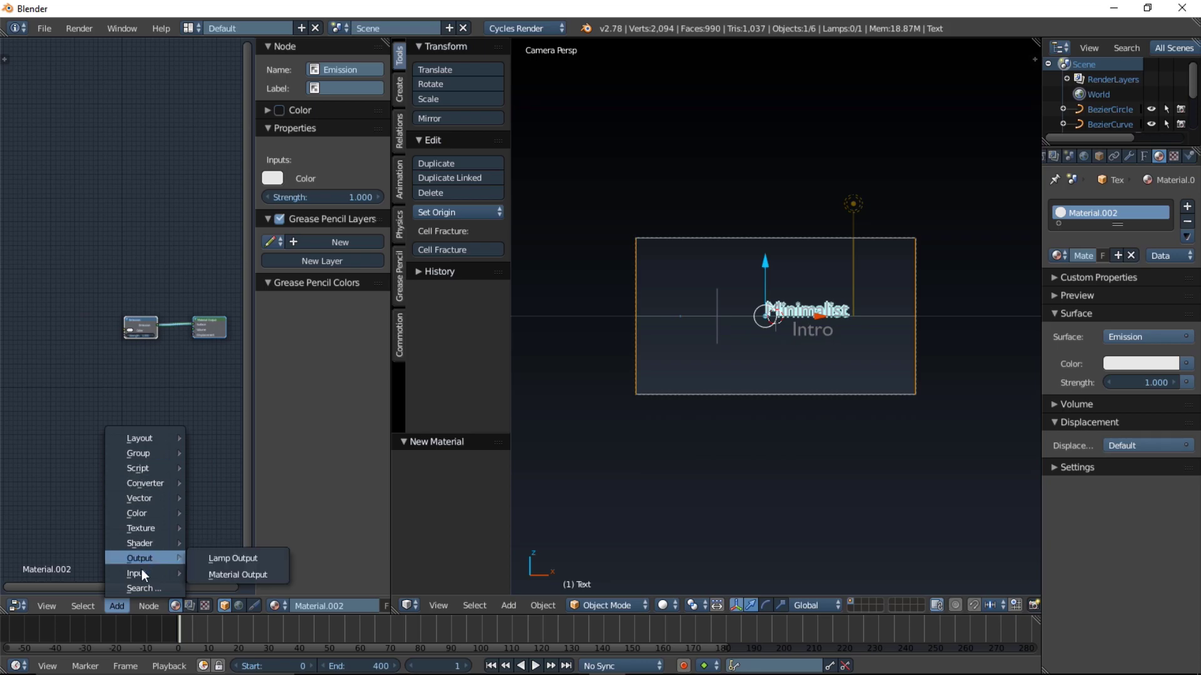
{"action": "left_click", "coordinate": [254, 520]}
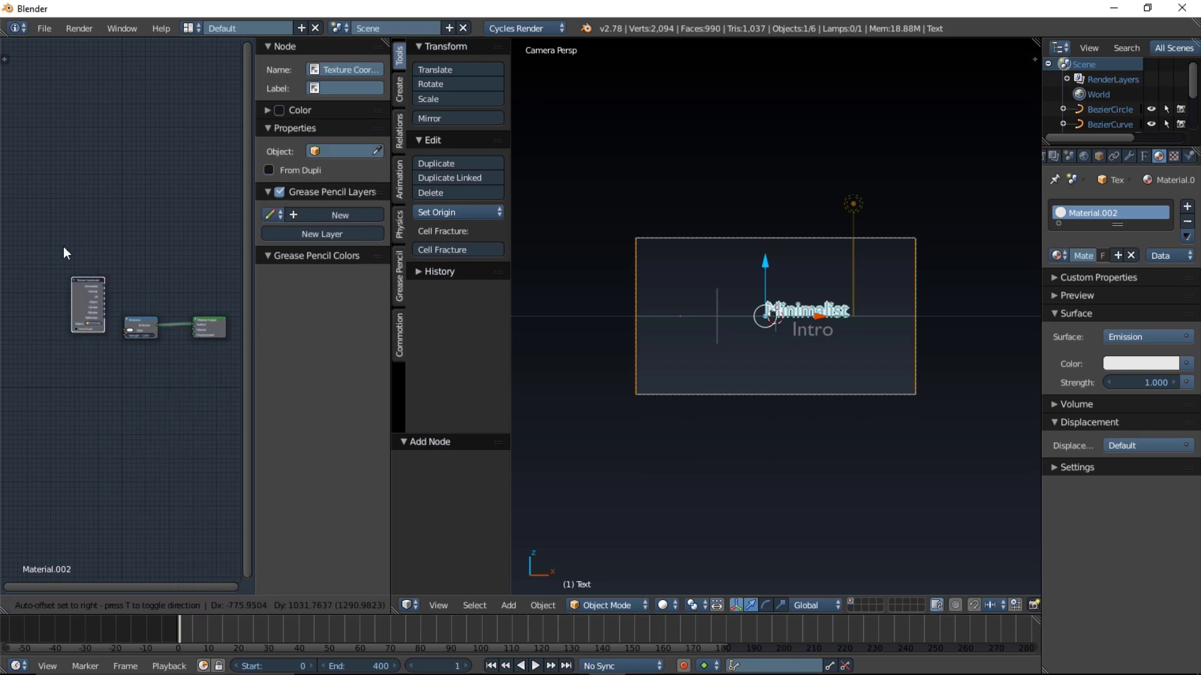
{"action": "left_click", "coordinate": [17, 212]}
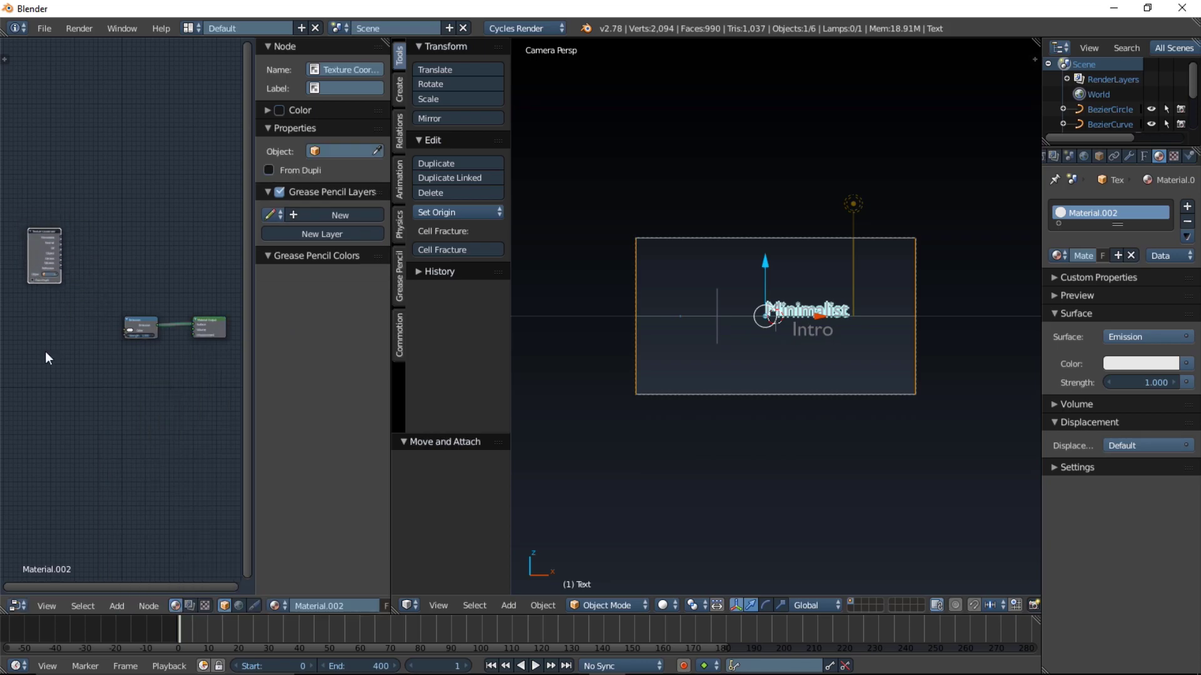
Add a Mapping node beside the Texture Coordinate node, above the Emission node
{"action": "left_click", "coordinate": [117, 606]}
{"action": "mouse_move", "coordinate": [163, 541]}
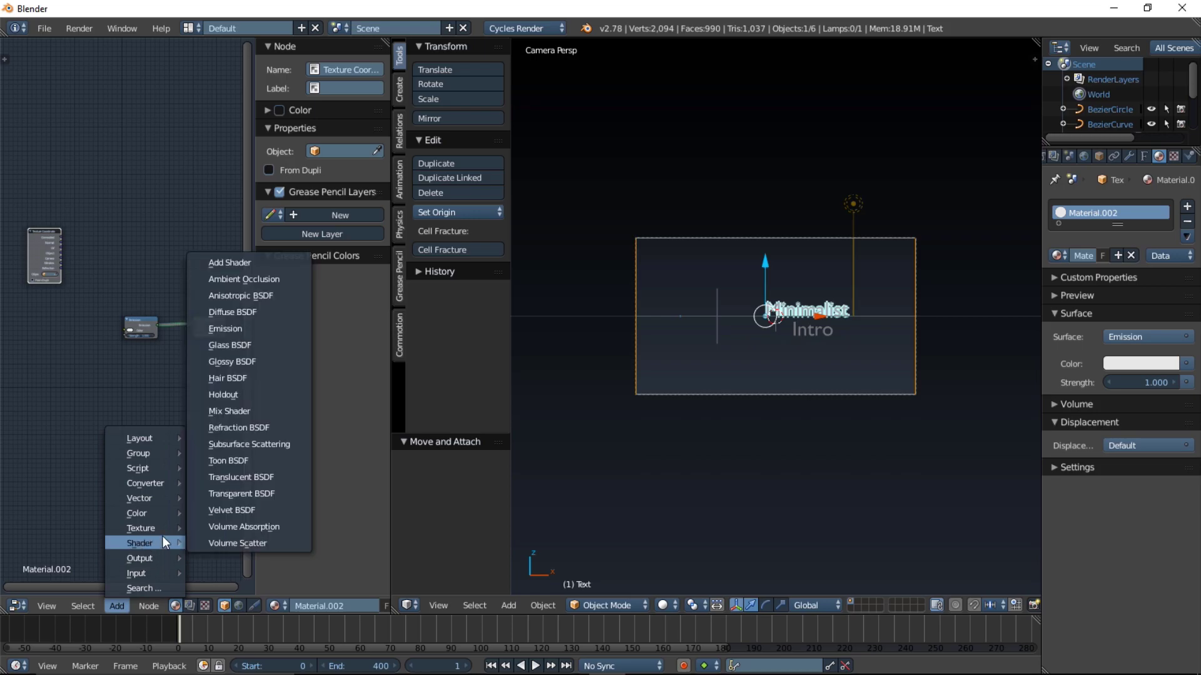
{"action": "mouse_move", "coordinate": [156, 500]}
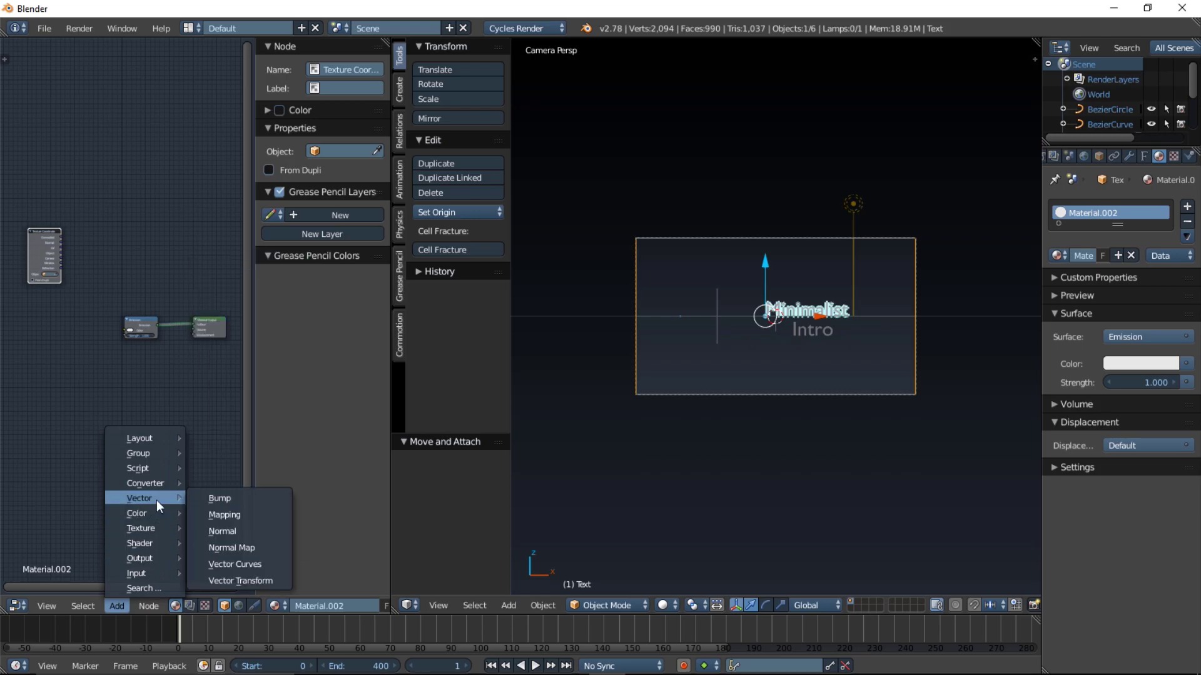
{"action": "left_click", "coordinate": [250, 514]}
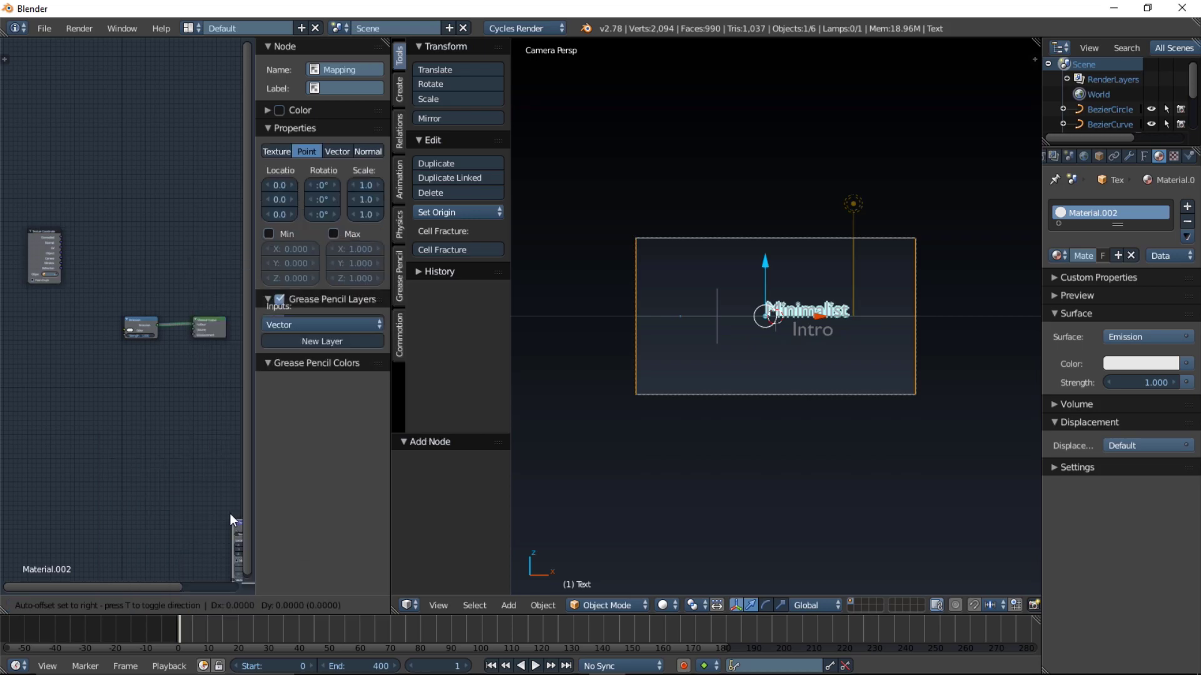
{"action": "left_click", "coordinate": [101, 223]}
Add a Separate XYZ node up and to the right of the Mapping node
{"action": "middle_click_drag", "start_coordinate": [137, 440], "coordinate": [77, 453]}
{"action": "left_click", "coordinate": [118, 607]}
{"action": "mouse_move", "coordinate": [149, 485]}
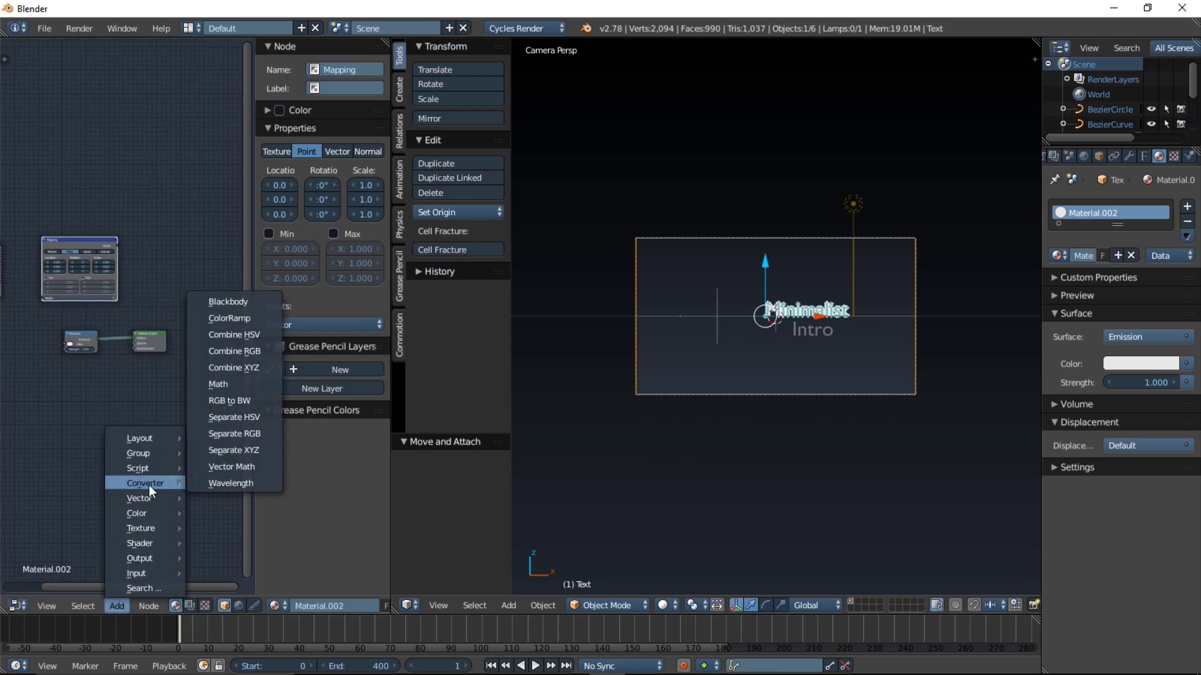
{"action": "left_click", "coordinate": [225, 453]}
{"action": "left_click", "coordinate": [149, 183]}
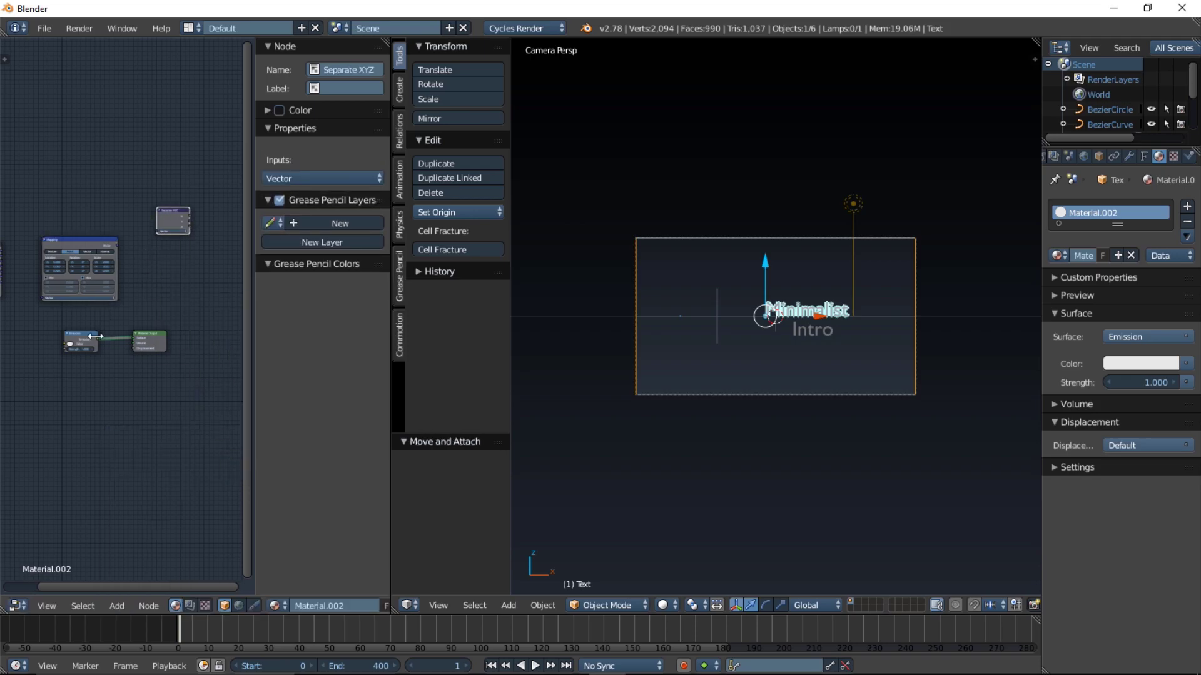
Add a second Emission shader node below the existing Emission node
{"action": "left_click", "coordinate": [125, 605]}
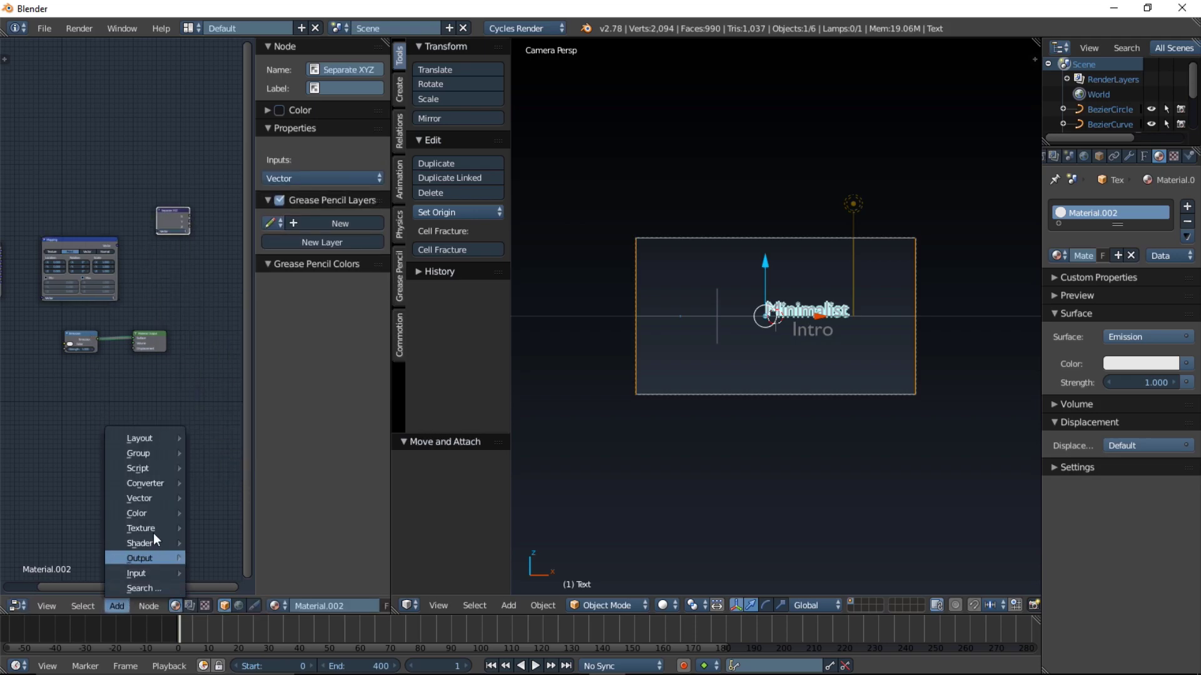
{"action": "mouse_move", "coordinate": [147, 558]}
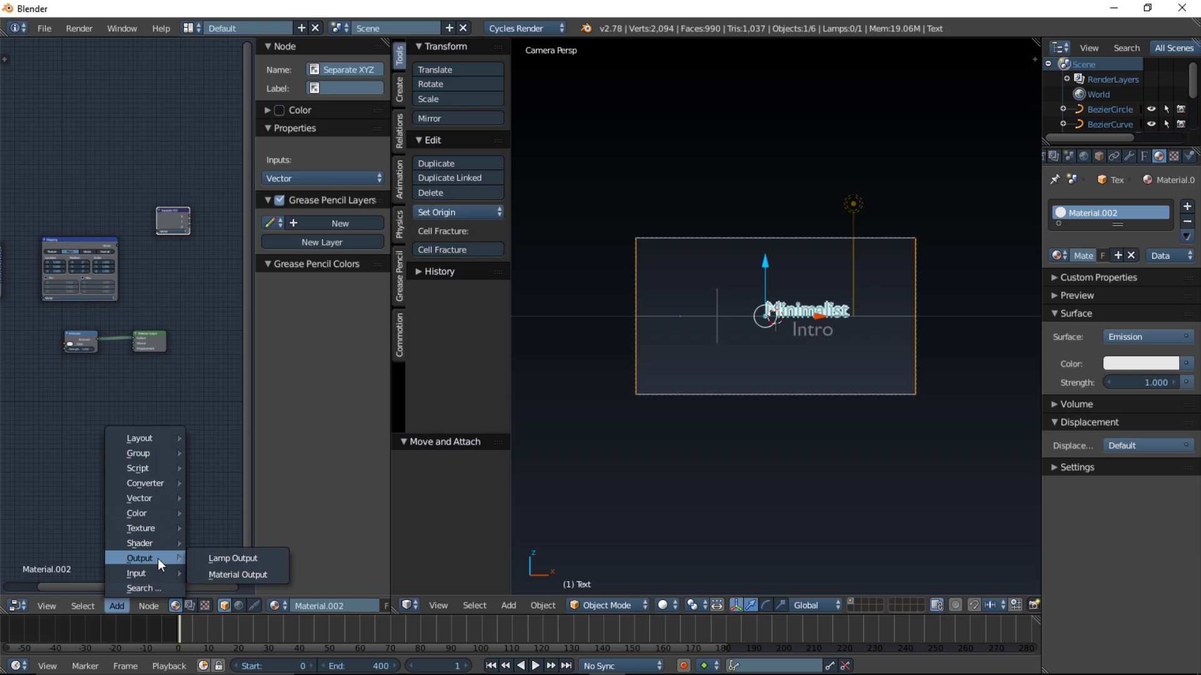
{"action": "mouse_move", "coordinate": [155, 538]}
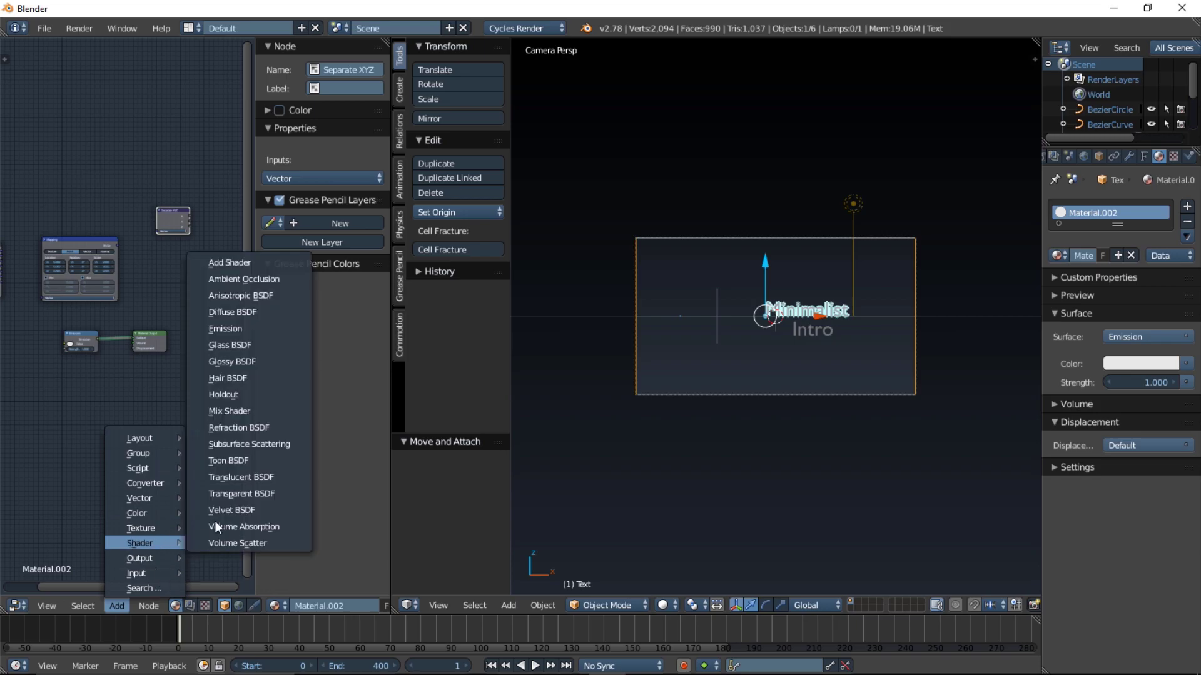
{"action": "left_click", "coordinate": [203, 331]}
{"action": "left_click", "coordinate": [51, 384]}
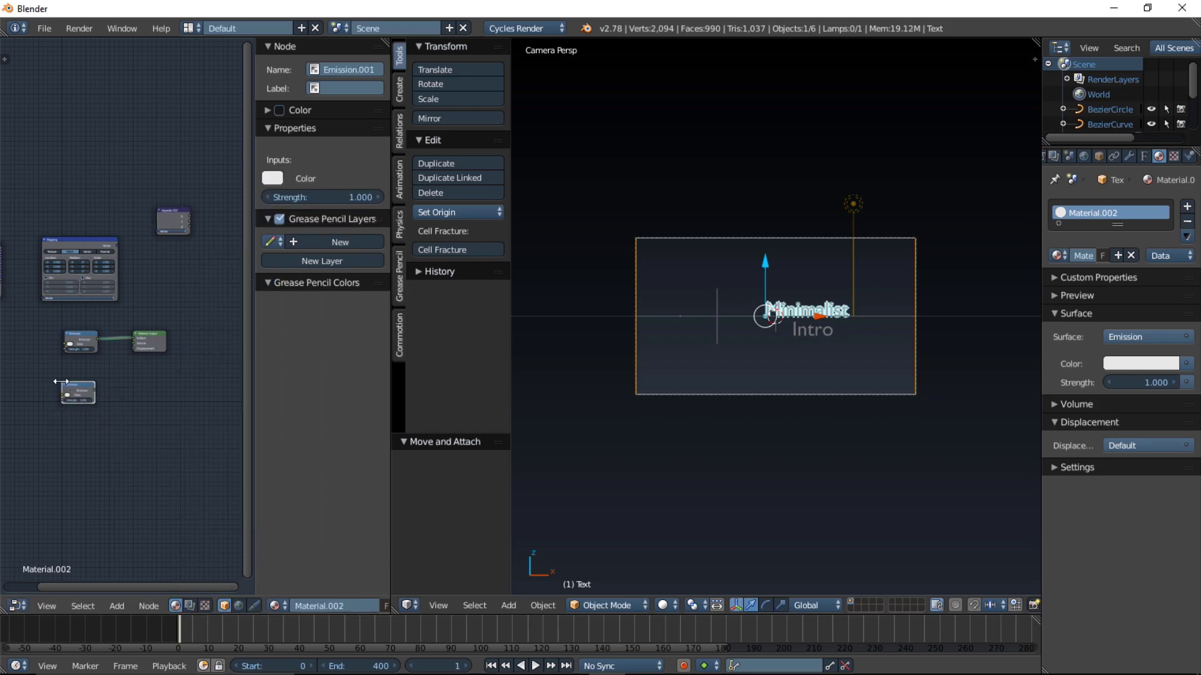
Add a Bright Contrast node between the Separate XYZ and Material Output nodes
{"action": "left_click", "coordinate": [118, 606]}
{"action": "mouse_move", "coordinate": [149, 508]}
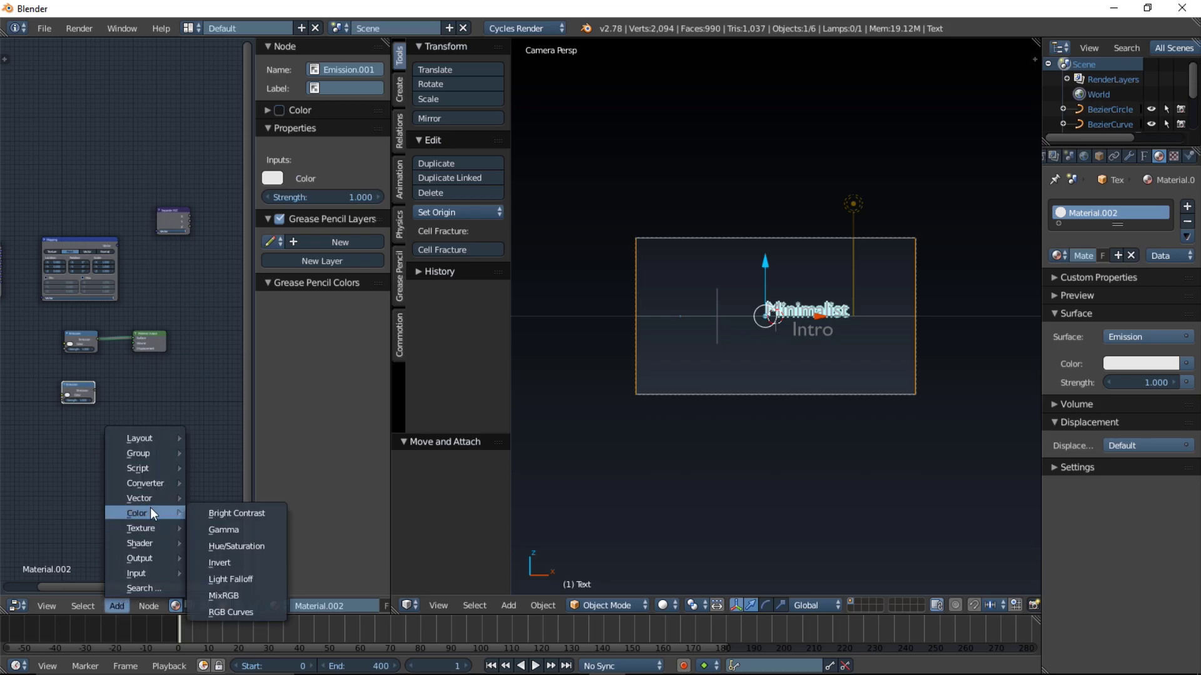
{"action": "left_click", "coordinate": [212, 509]}
{"action": "left_click", "coordinate": [147, 298]}
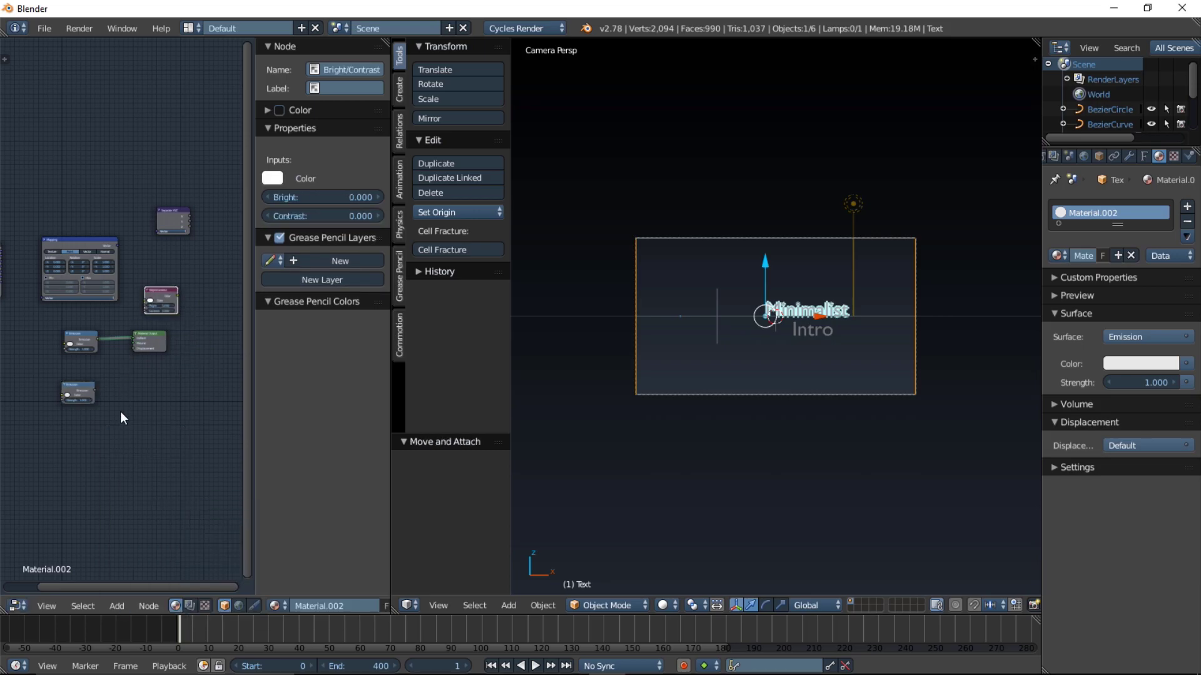
Add a Mix Shader node below the Material Output node, beside the second Emission node
{"action": "left_click", "coordinate": [118, 606]}
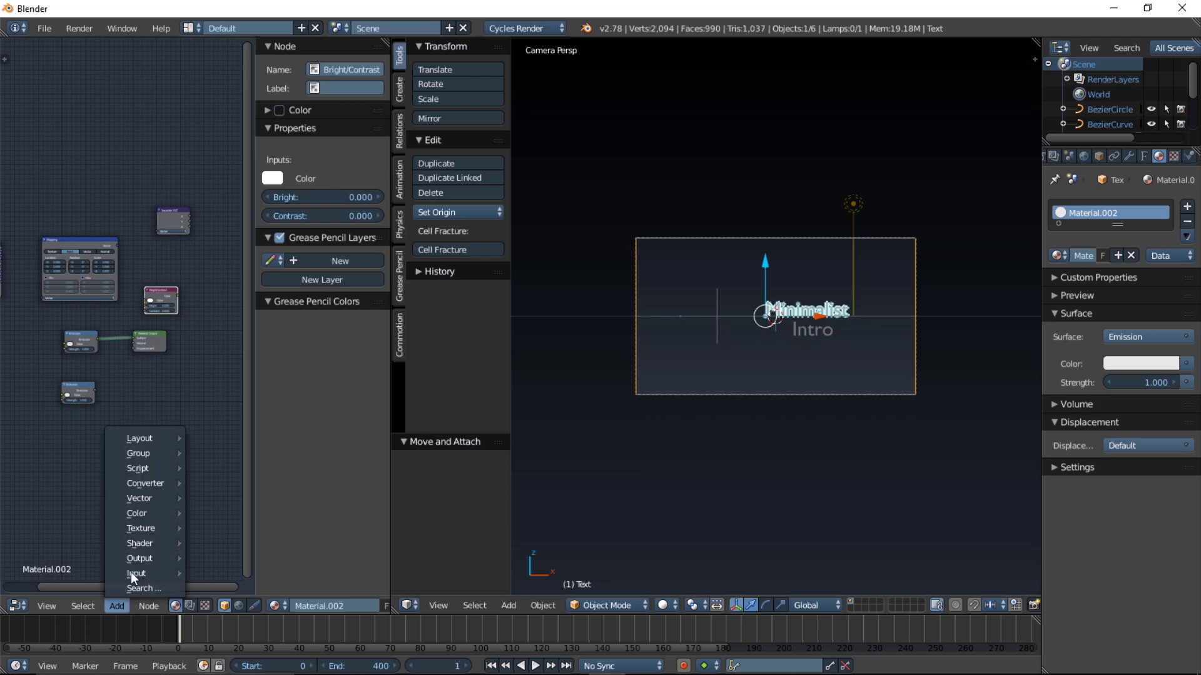
{"action": "mouse_move", "coordinate": [148, 542]}
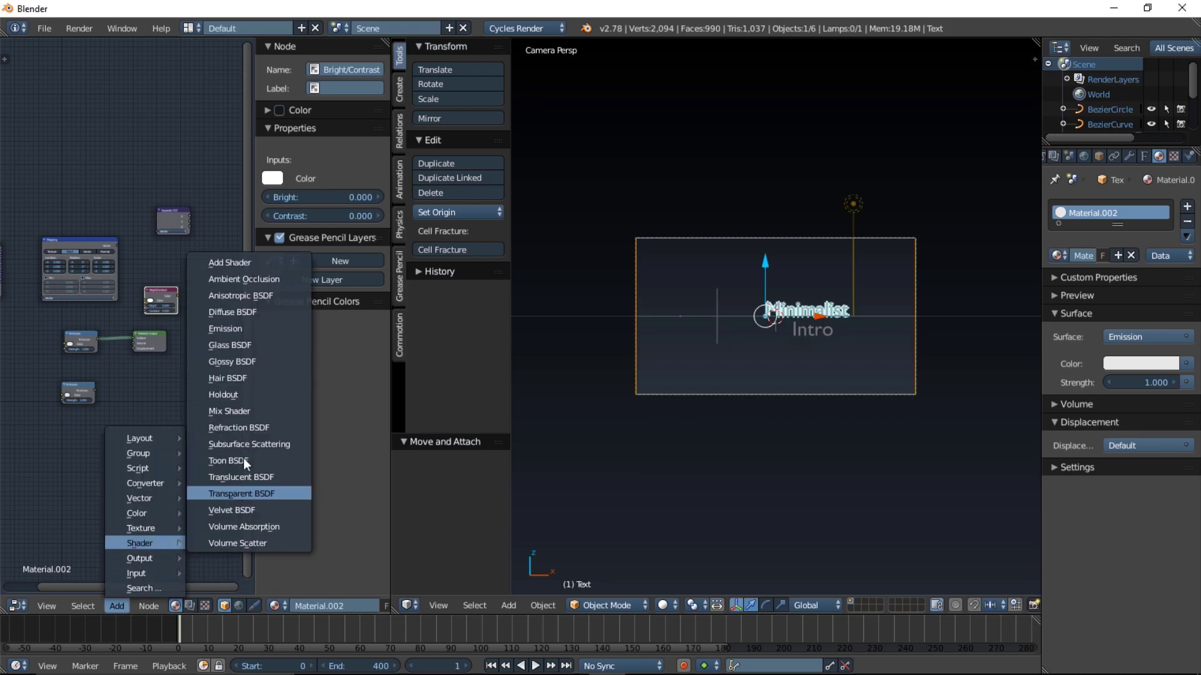
{"action": "left_click", "coordinate": [234, 410]}
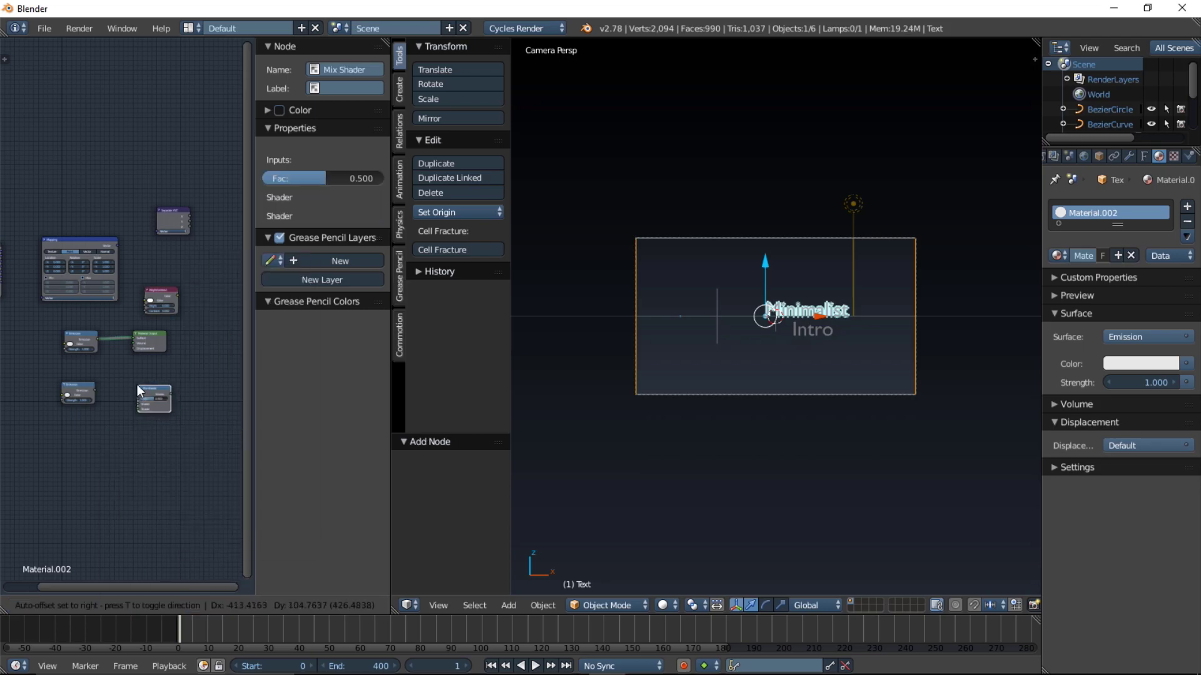
{"action": "left_click", "coordinate": [137, 385]}
Link the Texture Coordinate's Object output to the Mapping node's Vector input and the Mapping output to Separate XYZ
{"action": "middle_click_drag", "start_coordinate": [88, 482], "coordinate": [126, 459]}
{"action": "scroll", "coordinate": [80, 392], "scroll_direction": "up", "scroll_amount": 1}
{"action": "scroll", "coordinate": [80, 392], "scroll_direction": "up", "scroll_amount": 1}
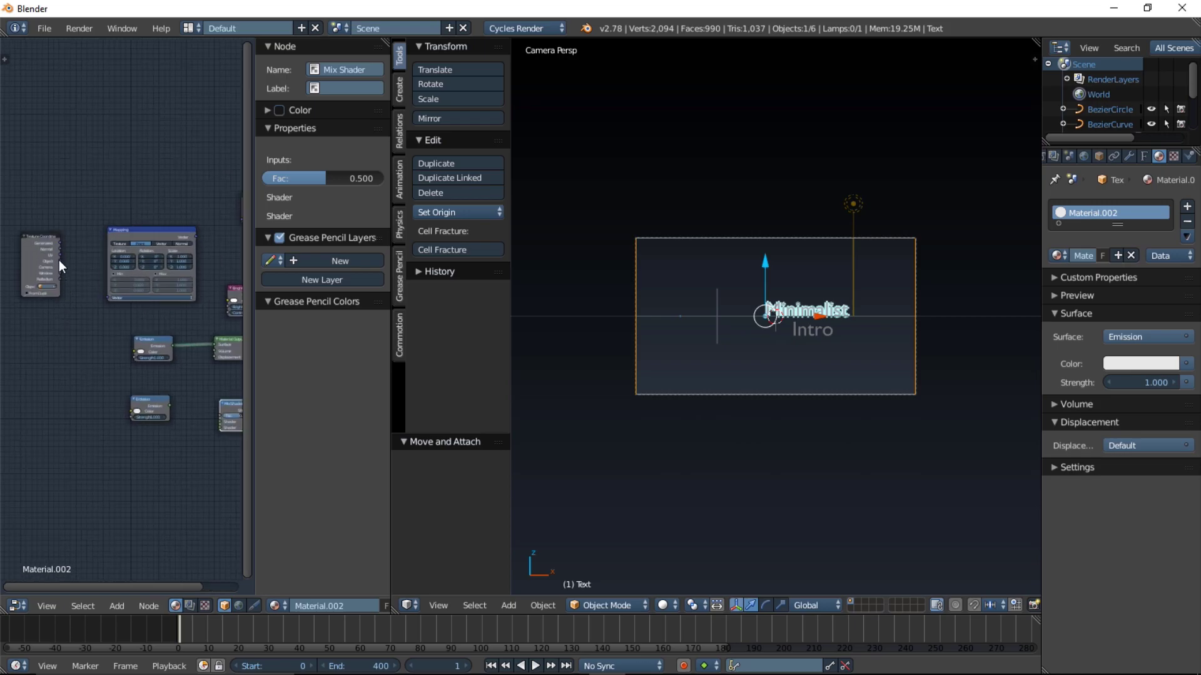
{"action": "left_click_drag", "start_coordinate": [58, 260], "coordinate": [81, 278]}
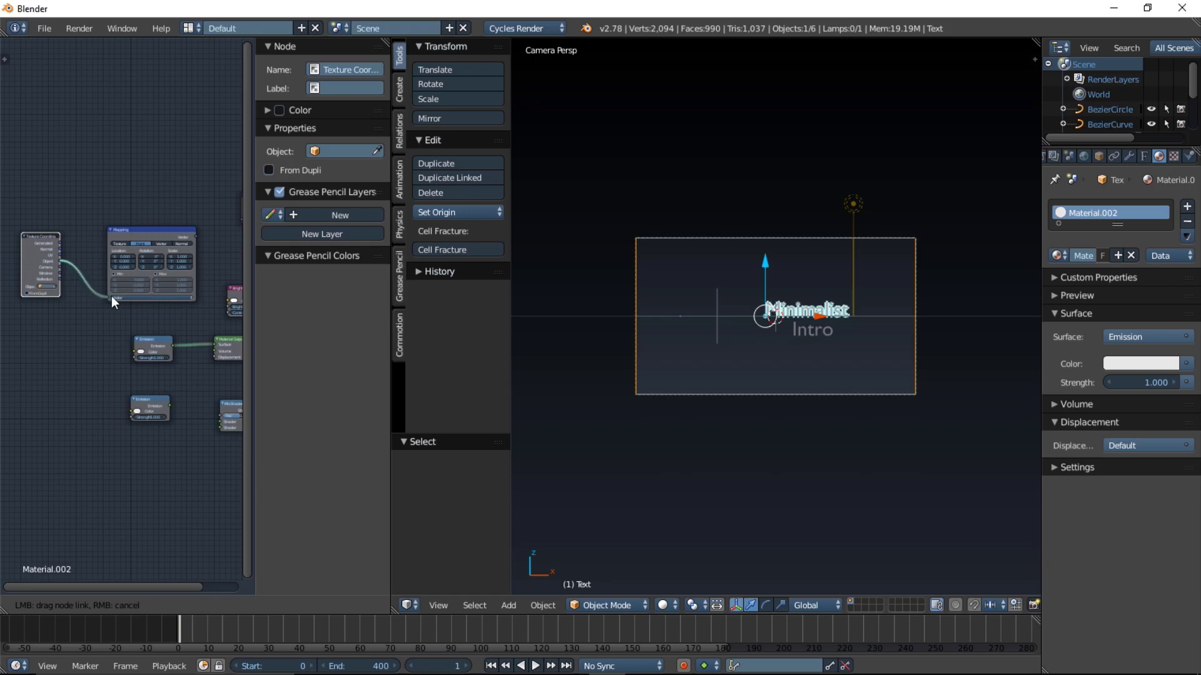
{"action": "left_click_drag", "start_coordinate": [112, 296], "coordinate": [112, 295]}
{"action": "middle_click_drag", "start_coordinate": [111, 367], "coordinate": [15, 368]}
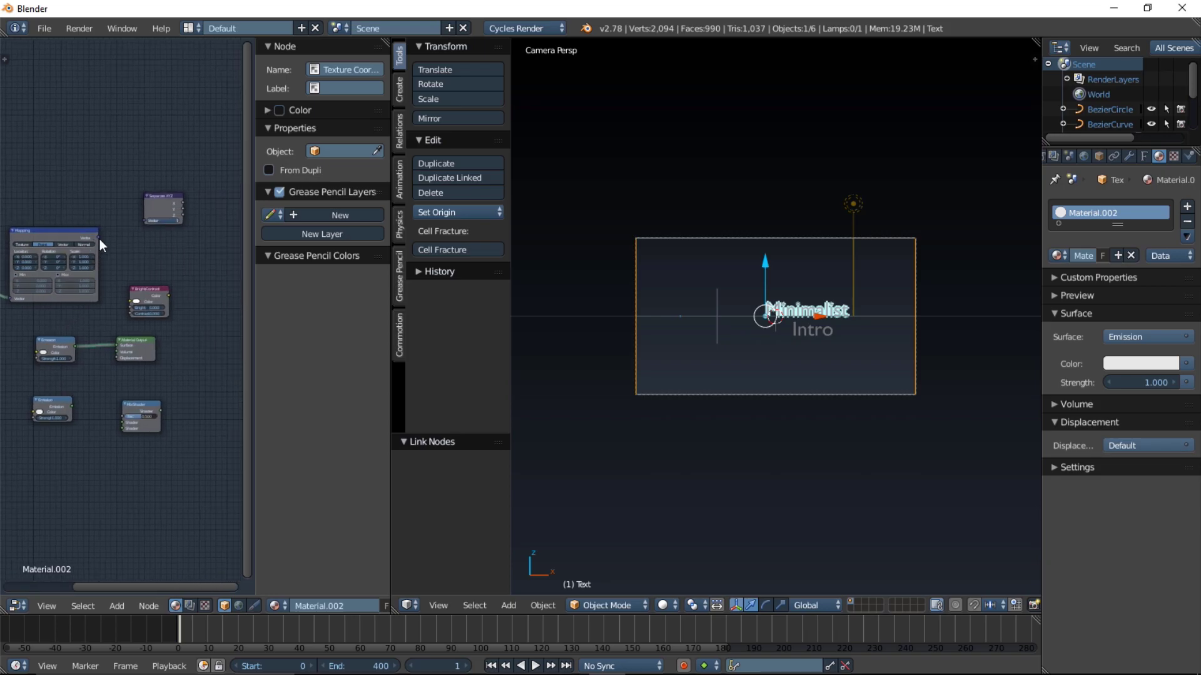
{"action": "left_click_drag", "start_coordinate": [97, 235], "coordinate": [118, 233]}
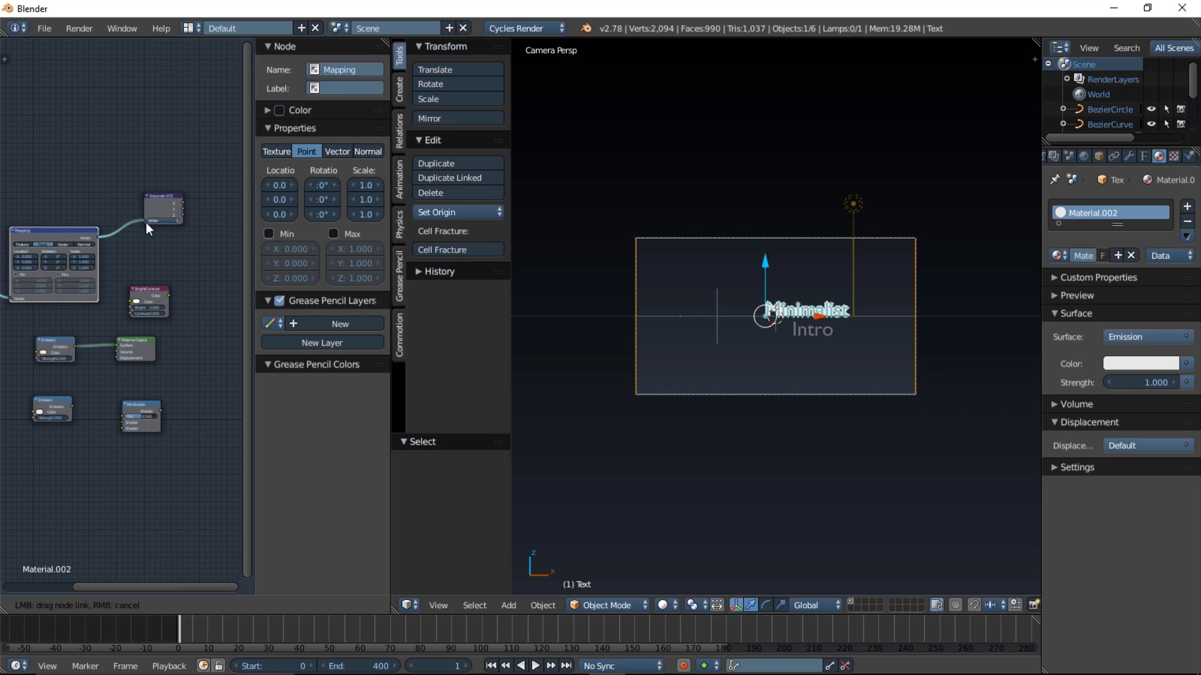
{"action": "left_click_drag", "start_coordinate": [144, 220], "coordinate": [146, 220]}
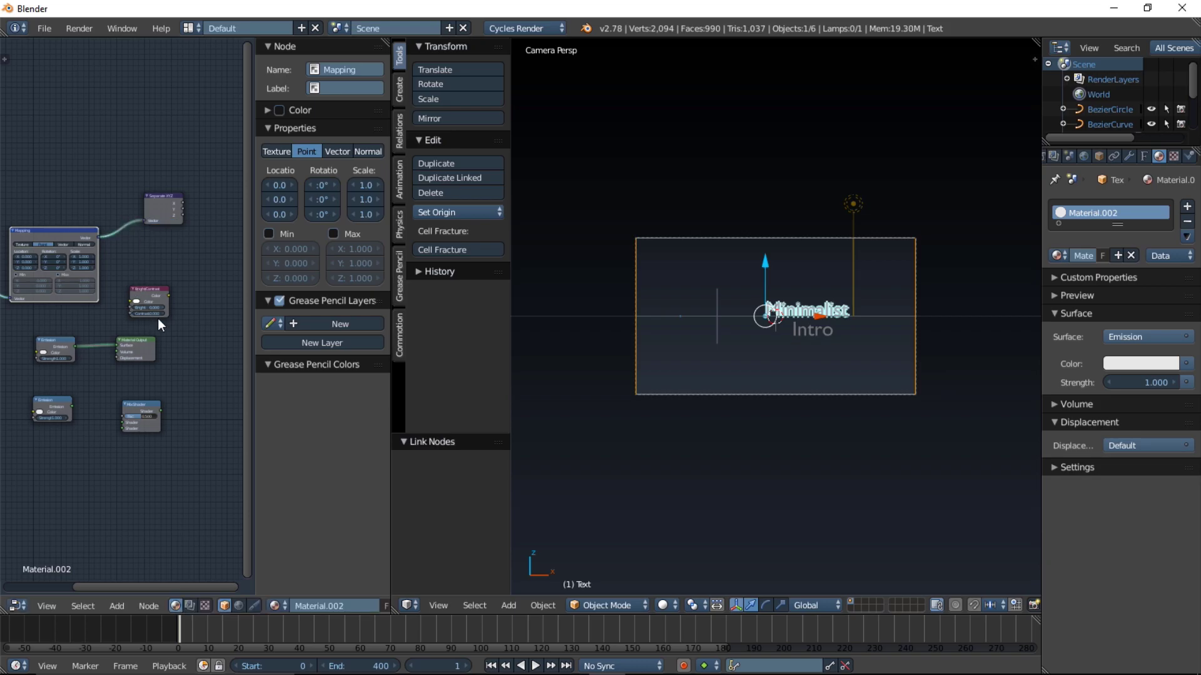
Shift the Material Output node away from the other nodes and widen the node editor to show the whole node tree
{"action": "middle_click_drag", "start_coordinate": [167, 327], "coordinate": [97, 272]}
{"action": "left_click_drag", "start_coordinate": [73, 281], "coordinate": [182, 269]}
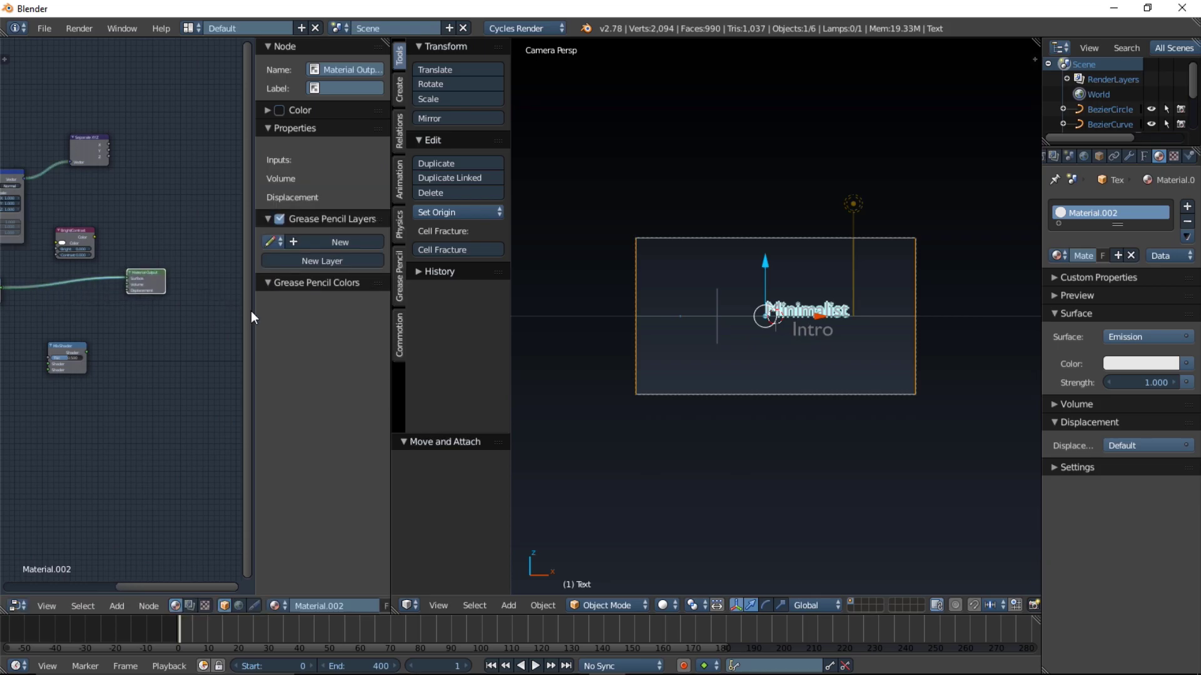
{"action": "left_click_drag", "start_coordinate": [254, 314], "coordinate": [306, 328]}
{"action": "left_click_drag", "start_coordinate": [391, 344], "coordinate": [682, 367]}
{"action": "middle_click_drag", "start_coordinate": [506, 430], "coordinate": [569, 449]}
{"action": "scroll", "coordinate": [482, 471], "scroll_direction": "up", "scroll_amount": 4}
{"action": "middle_click_drag", "start_coordinate": [450, 440], "coordinate": [517, 486]}
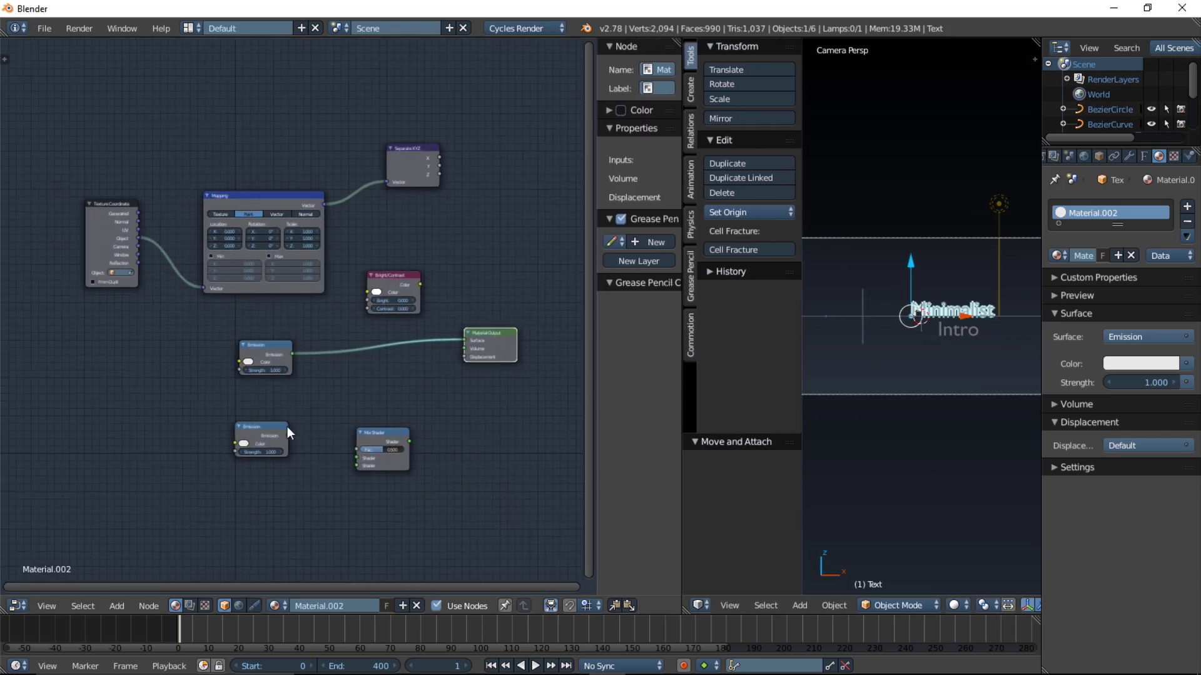
Rearrange the nodes, link Separate XYZ's X output to Bright/Contrast's Color input, and insert the Mix Shader between the upper Emission and Material Output
{"action": "scroll", "coordinate": [322, 410], "scroll_direction": "up", "scroll_amount": 3}
{"action": "left_click_drag", "start_coordinate": [257, 358], "coordinate": [217, 378]}
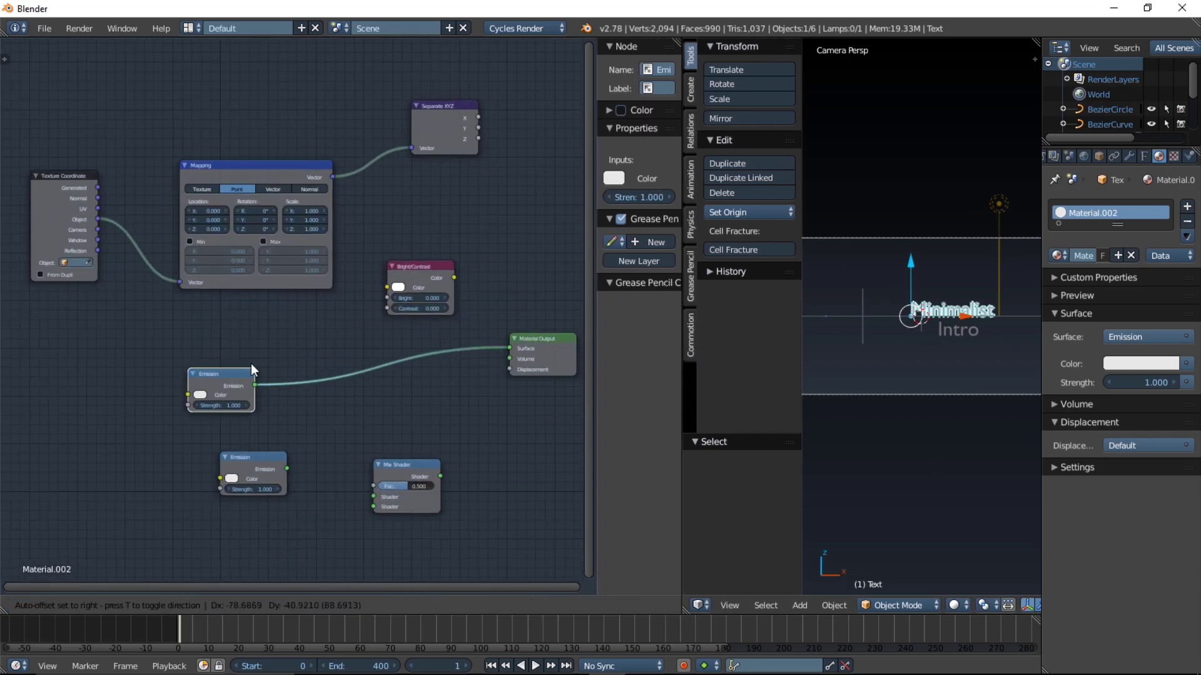
{"action": "left_click_drag", "start_coordinate": [403, 265], "coordinate": [488, 223]}
{"action": "left_click_drag", "start_coordinate": [452, 115], "coordinate": [420, 260]}
{"action": "left_click_drag", "start_coordinate": [265, 458], "coordinate": [227, 450]}
{"action": "left_click_drag", "start_coordinate": [408, 465], "coordinate": [401, 352]}
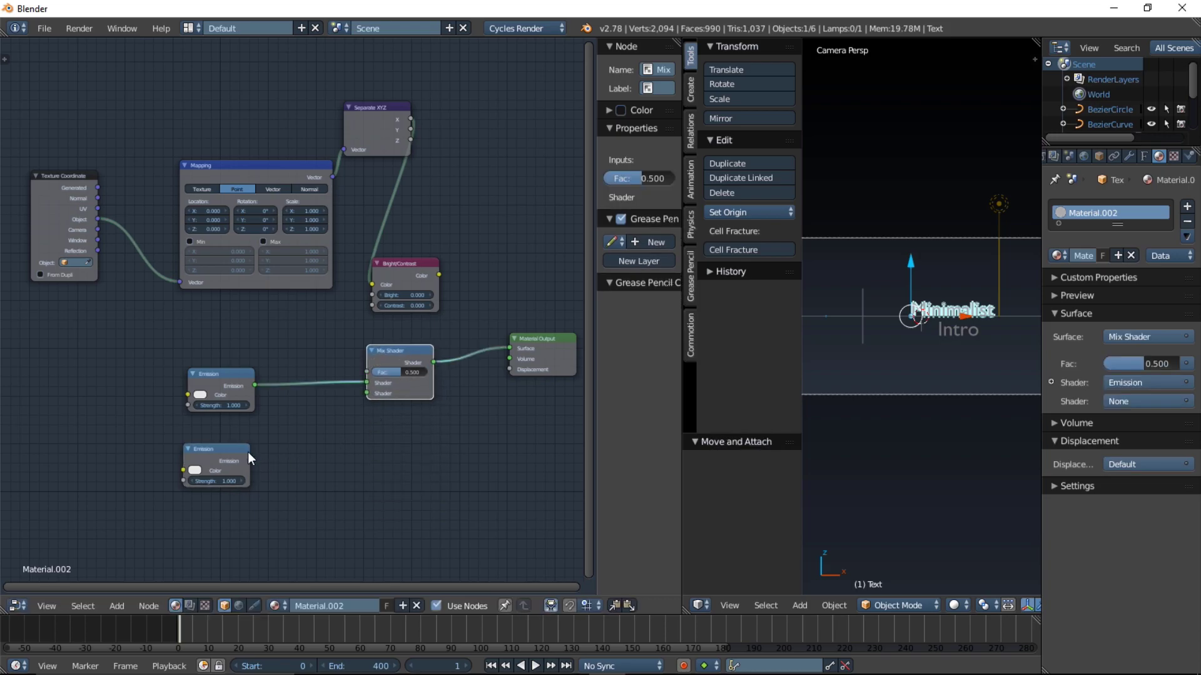
Link the lower Emission to the Mix Shader's second Shader input and the Bright/Contrast Color output to its Fac input
{"action": "left_click_drag", "start_coordinate": [249, 460], "coordinate": [369, 393]}
{"action": "left_click_drag", "start_coordinate": [404, 352], "coordinate": [420, 374]}
{"action": "left_click_drag", "start_coordinate": [407, 265], "coordinate": [424, 306]}
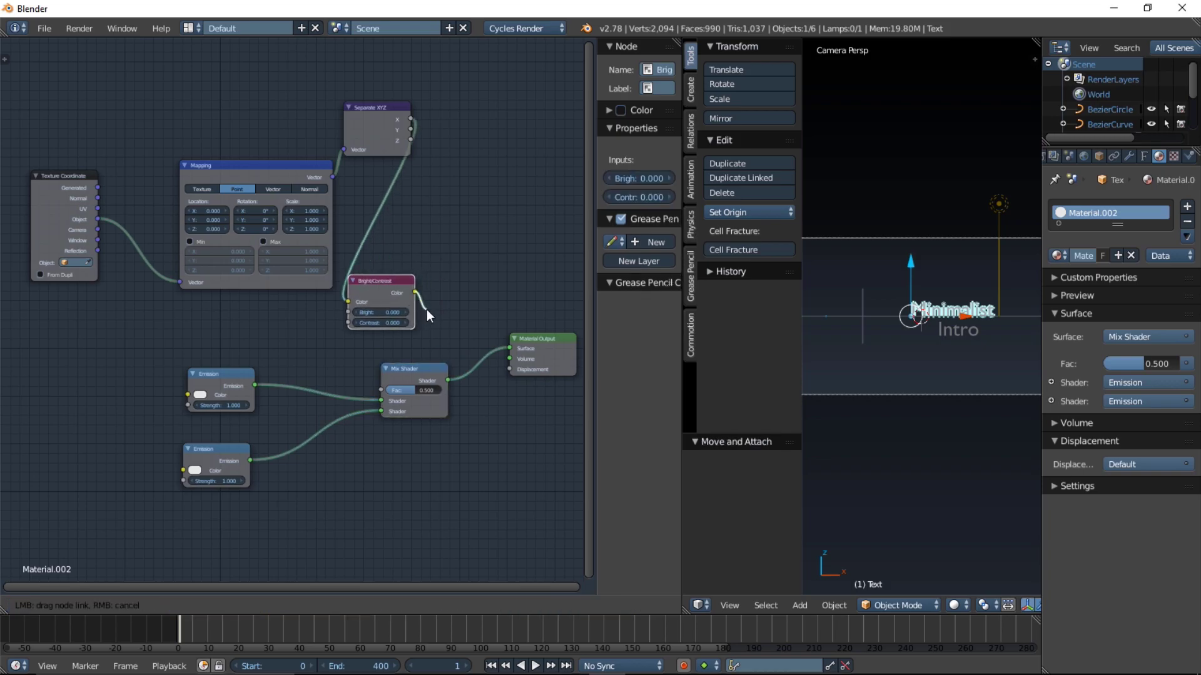
{"action": "left_click_drag", "start_coordinate": [465, 317], "coordinate": [380, 392]}
Set the upper Emission node's color to black
{"action": "middle_click_drag", "start_coordinate": [286, 337], "coordinate": [125, 325]}
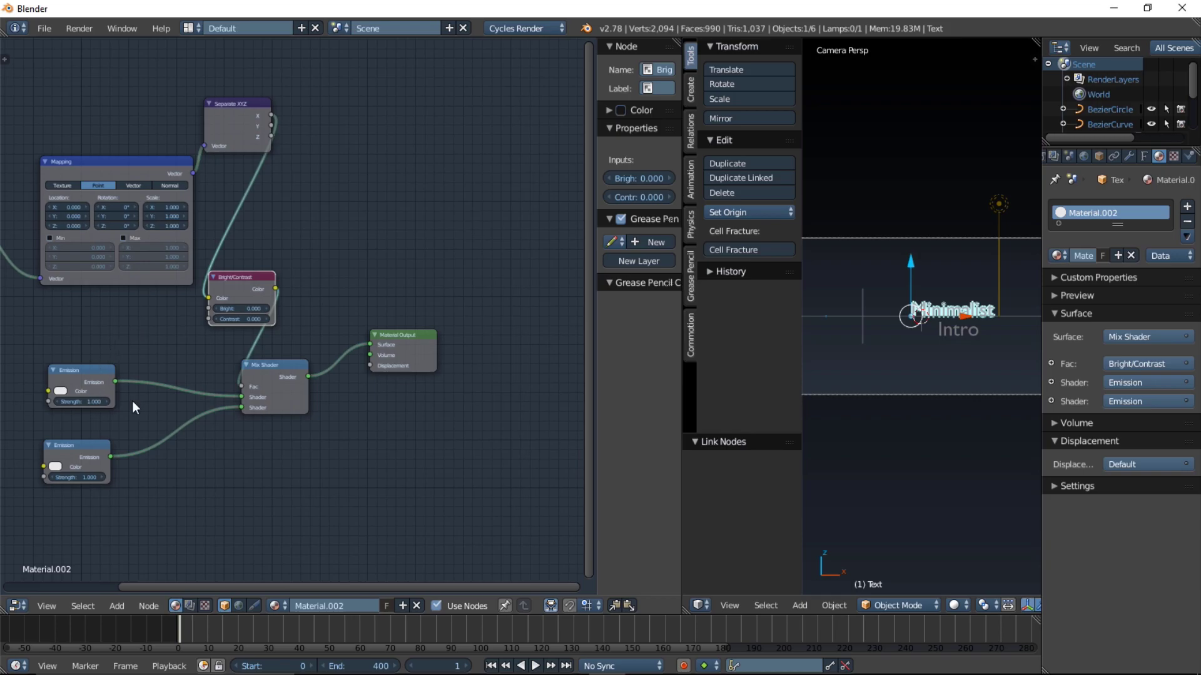
{"action": "middle_click_drag", "start_coordinate": [417, 283], "coordinate": [478, 319]}
{"action": "left_click_drag", "start_coordinate": [591, 395], "coordinate": [521, 396]}
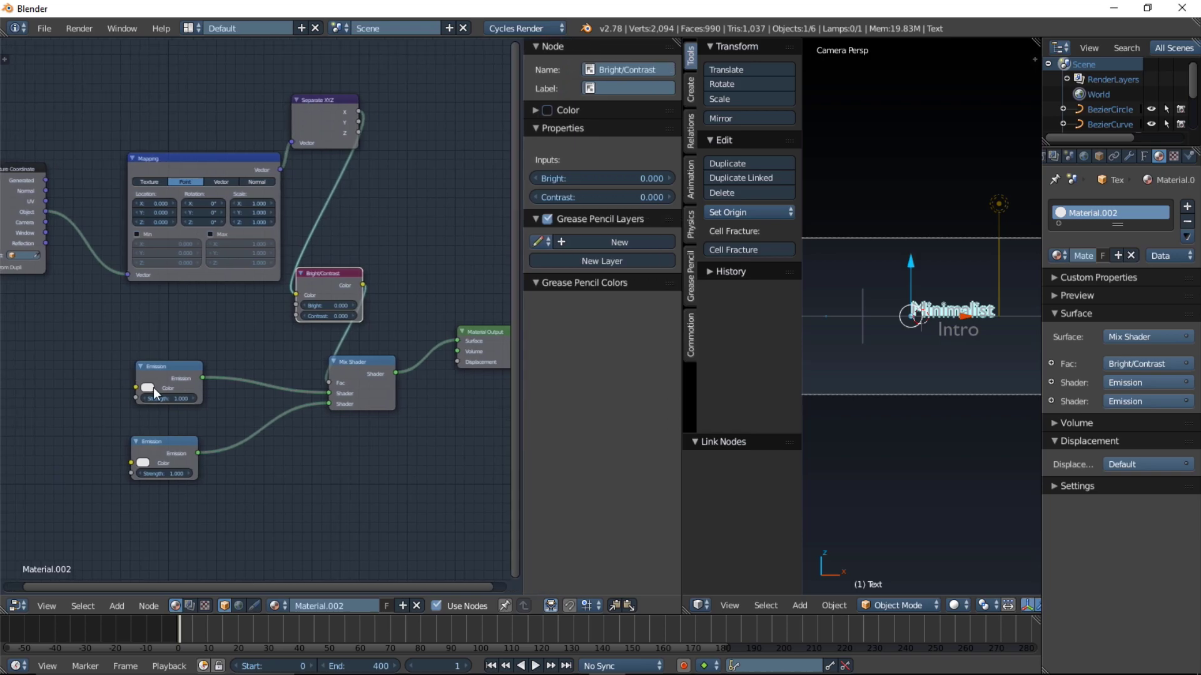
{"action": "left_click", "coordinate": [149, 387]}
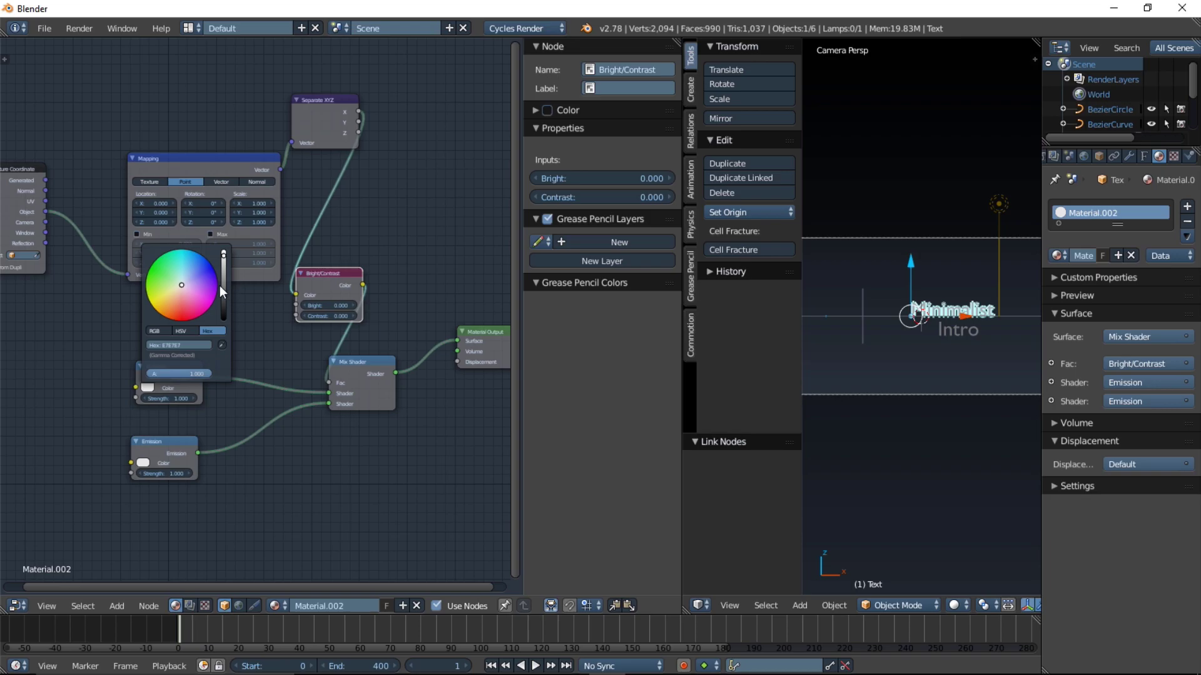
{"action": "left_click_drag", "start_coordinate": [223, 285], "coordinate": [223, 319]}
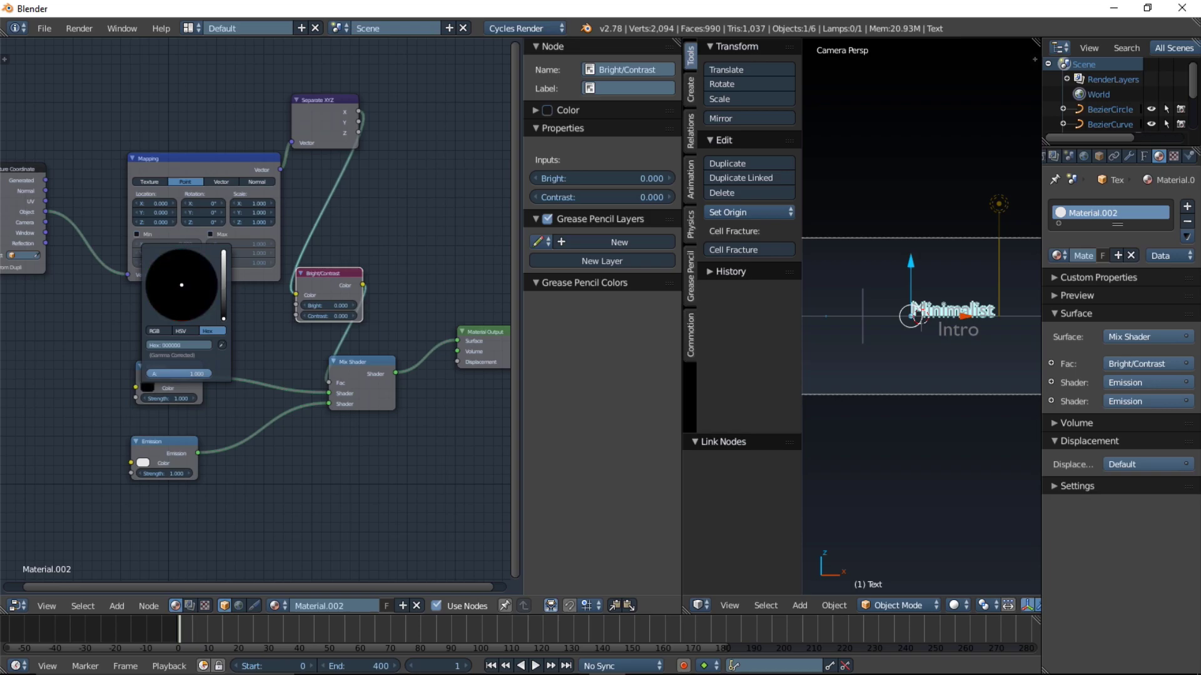
{"action": "scroll", "coordinate": [461, 478], "scroll_direction": "down", "scroll_amount": 3, "text": "ctrl"}
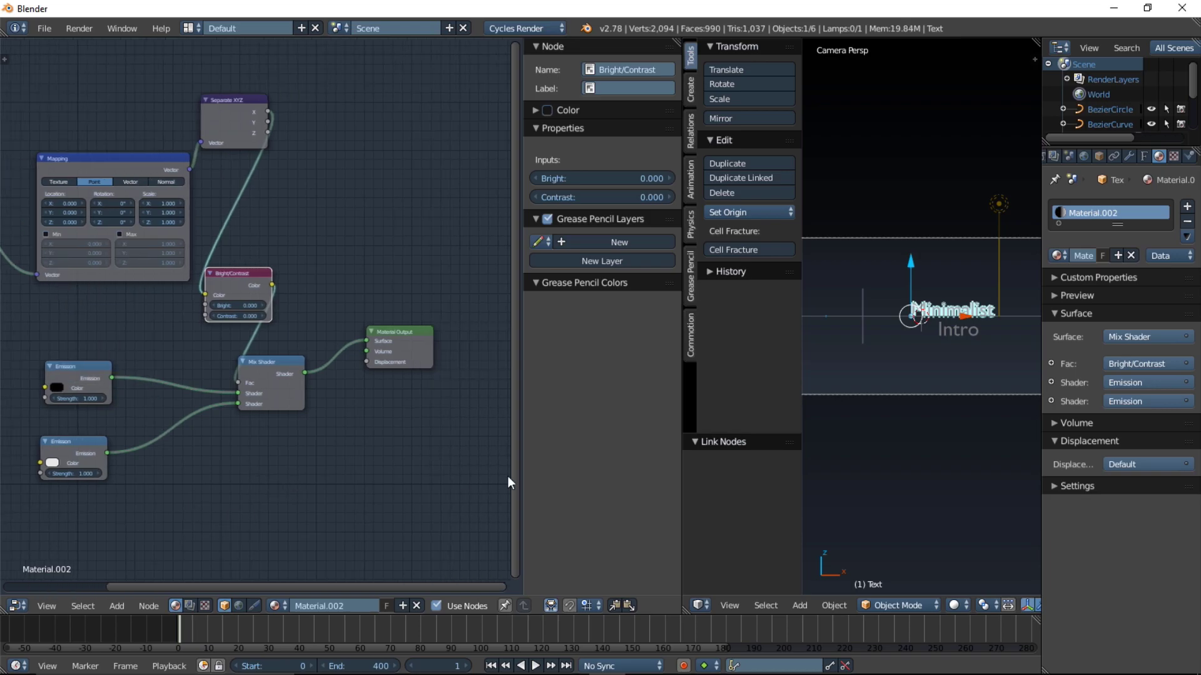
Narrow the node editor again to give the 3D view more room
{"action": "left_click_drag", "start_coordinate": [524, 482], "coordinate": [294, 483]}
{"action": "left_click_drag", "start_coordinate": [682, 508], "coordinate": [451, 484]}
{"action": "left_click_drag", "start_coordinate": [60, 430], "coordinate": [322, 470]}
{"action": "left_click_drag", "start_coordinate": [451, 470], "coordinate": [378, 480]}
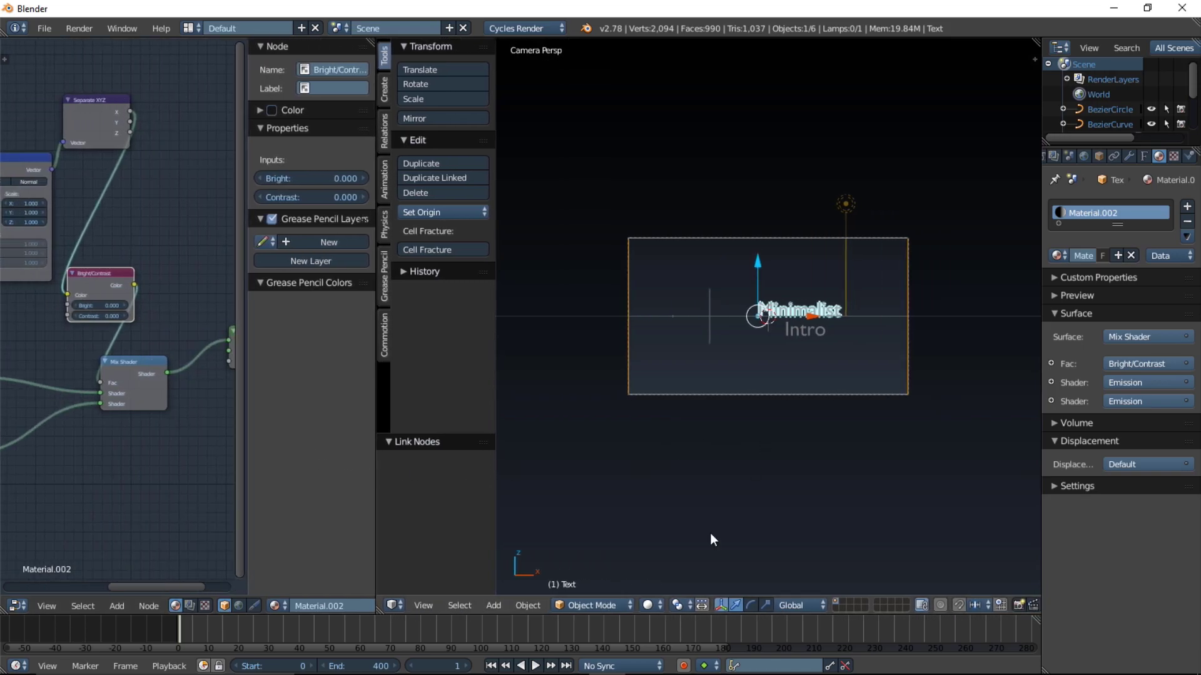
Preview the text gradient in Rendered viewport shading, then return the 3D view to Solid shading
{"action": "left_click", "coordinate": [651, 605]}
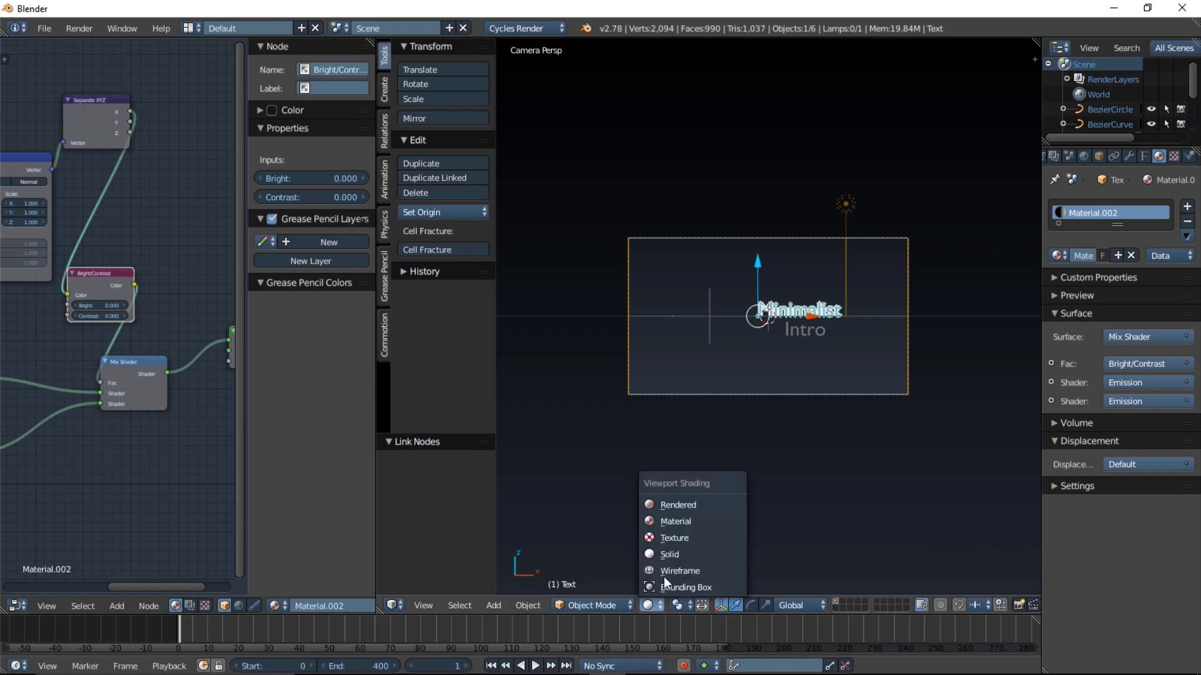
{"action": "left_click", "coordinate": [675, 506]}
{"action": "scroll", "coordinate": [855, 448], "scroll_direction": "up", "scroll_amount": 2}
{"action": "scroll", "coordinate": [854, 447], "scroll_direction": "down", "scroll_amount": 1}
{"action": "scroll", "coordinate": [855, 448], "scroll_direction": "up", "scroll_amount": 4}
{"action": "scroll", "coordinate": [854, 445], "scroll_direction": "up", "scroll_amount": 1}
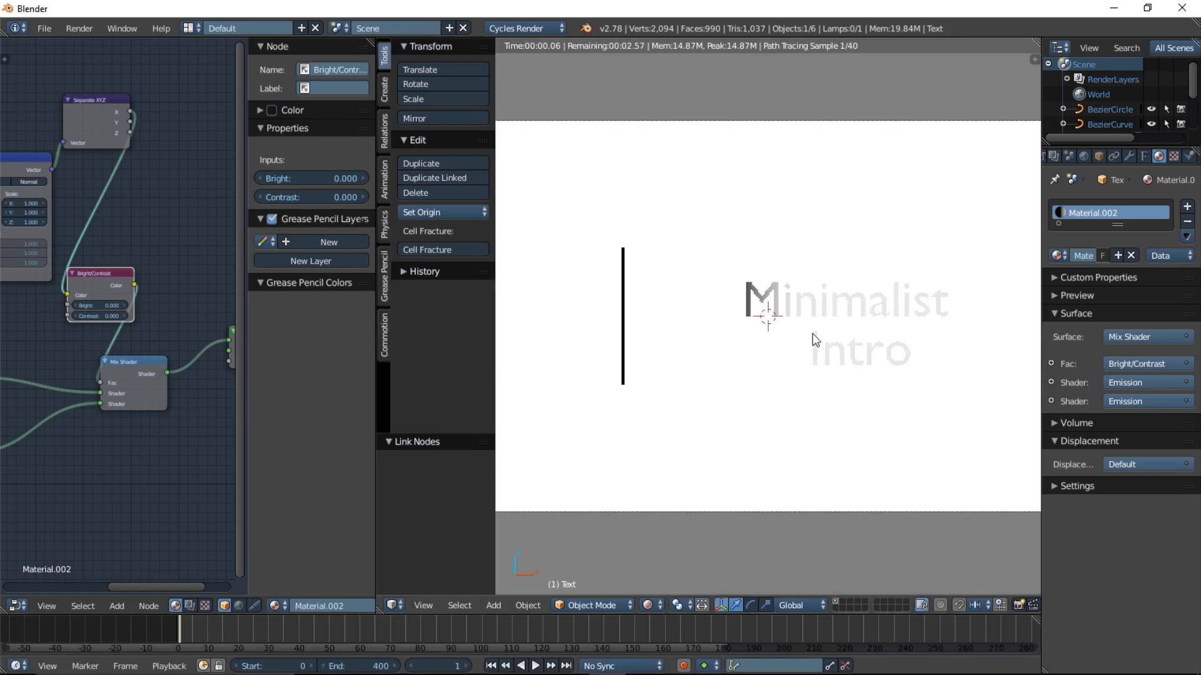
{"action": "left_click", "coordinate": [648, 606]}
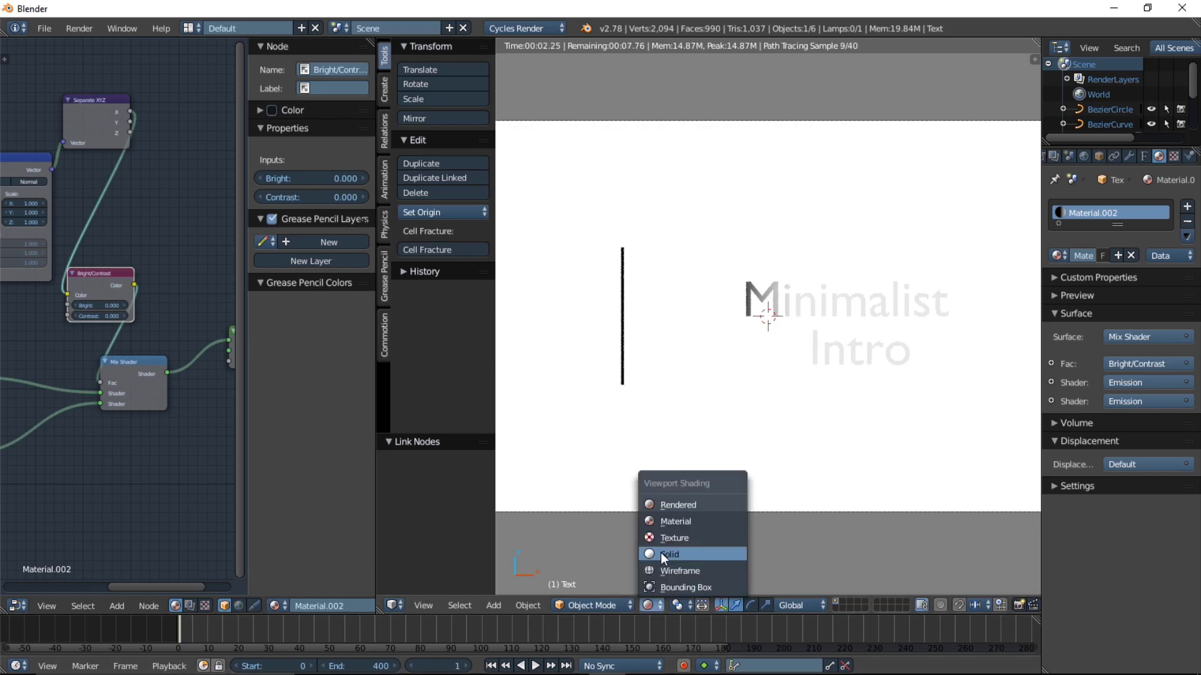
{"action": "left_click", "coordinate": [661, 553]}
Add an Empty and move it -2.298 along X, between the vertical line and the Minimalist text
{"action": "left_click", "coordinate": [491, 605]}
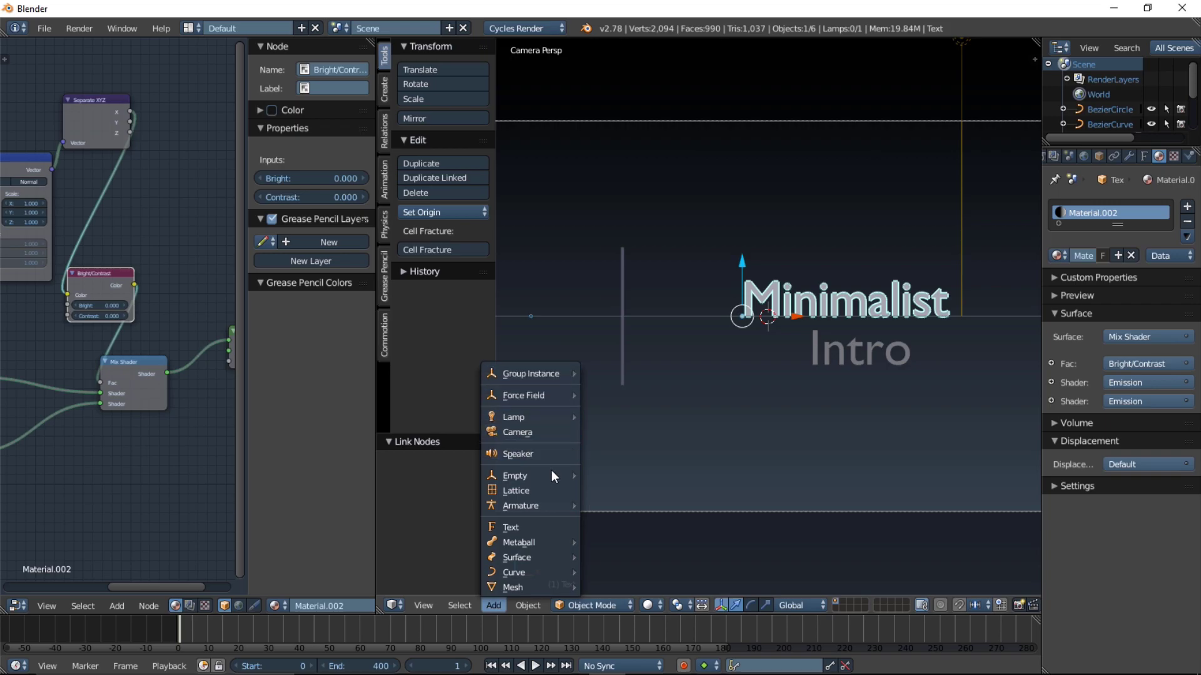
{"action": "mouse_move", "coordinate": [551, 477]}
{"action": "left_click", "coordinate": [635, 476]}
{"action": "left_click_drag", "start_coordinate": [823, 318], "coordinate": [706, 328]}
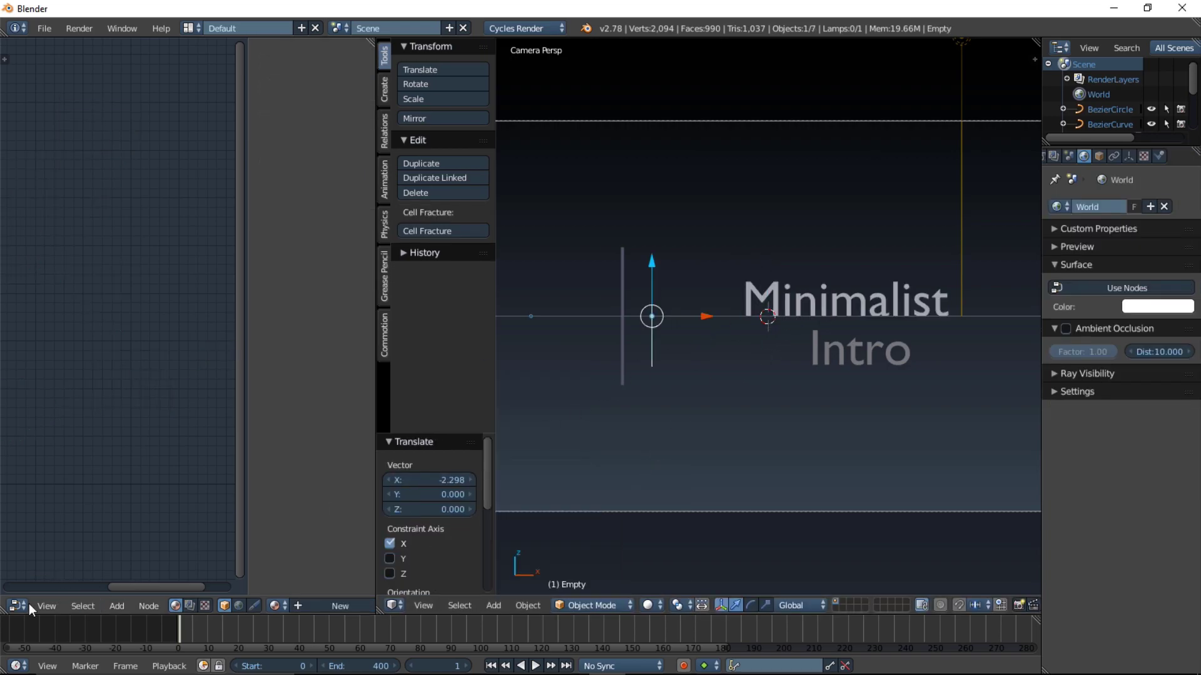
Set the Empty as the Object of the Texture Coordinate node in the Minimalist text's material
{"action": "right_click", "coordinate": [794, 299]}
{"action": "middle_click_drag", "start_coordinate": [282, 214], "coordinate": [99, 251]}
{"action": "left_click", "coordinate": [74, 249]}
{"action": "left_click", "coordinate": [84, 290]}
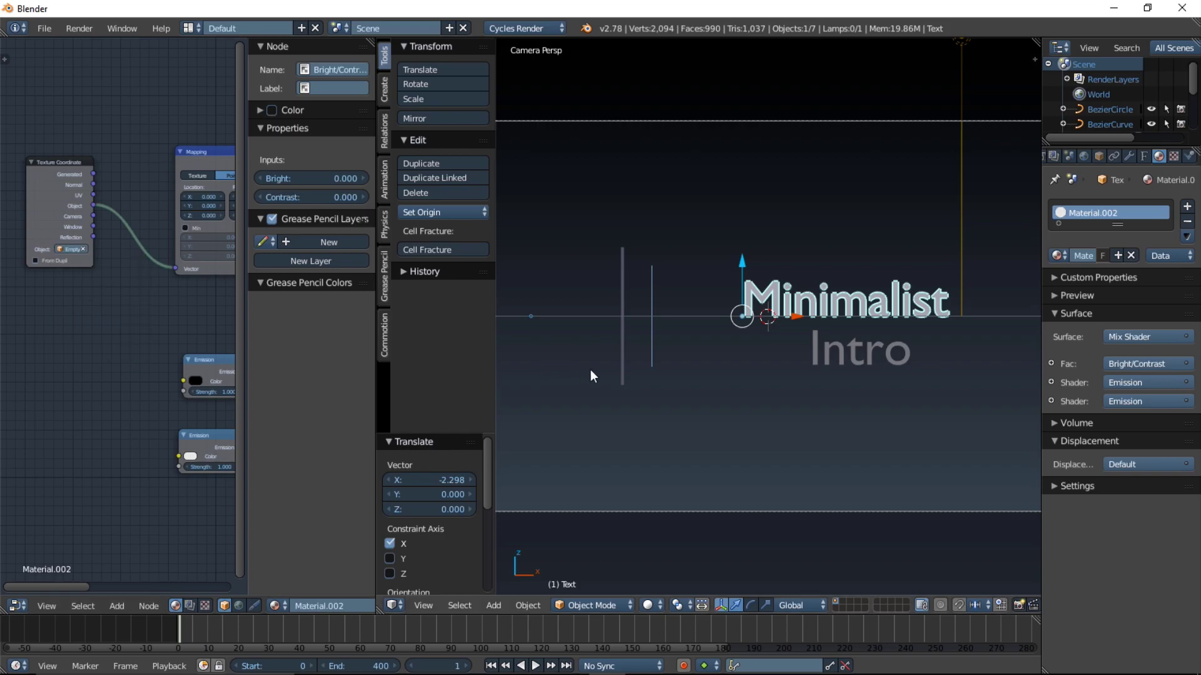
Move the Empty 2.090 along X while previewing the gradient in Rendered shading, and restore Solid shading
{"action": "right_click", "coordinate": [655, 336]}
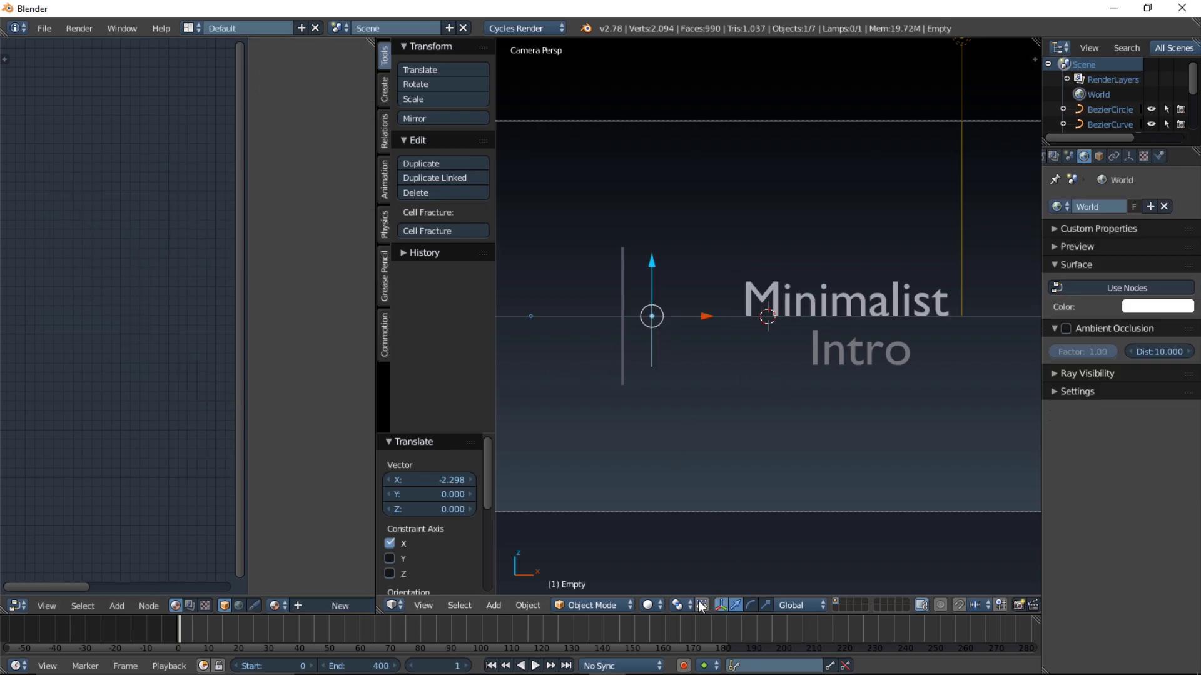
{"action": "left_click", "coordinate": [658, 605]}
{"action": "left_click", "coordinate": [675, 500]}
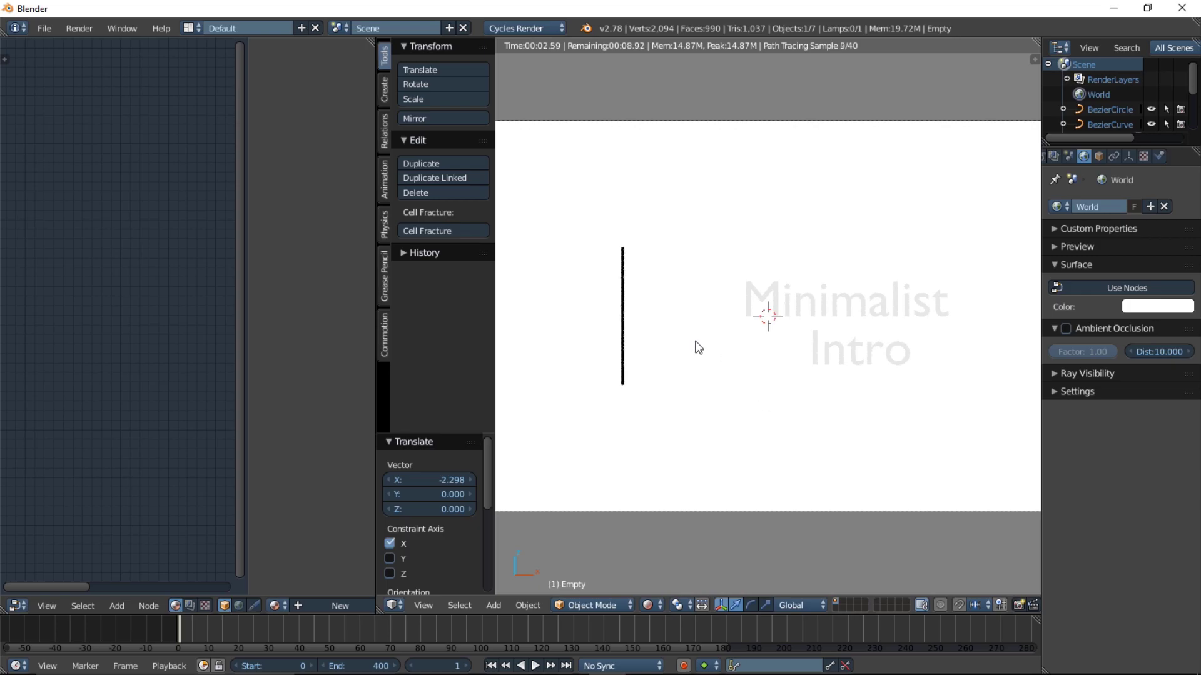
{"action": "key", "text": "g"}
{"action": "key", "text": "x"}
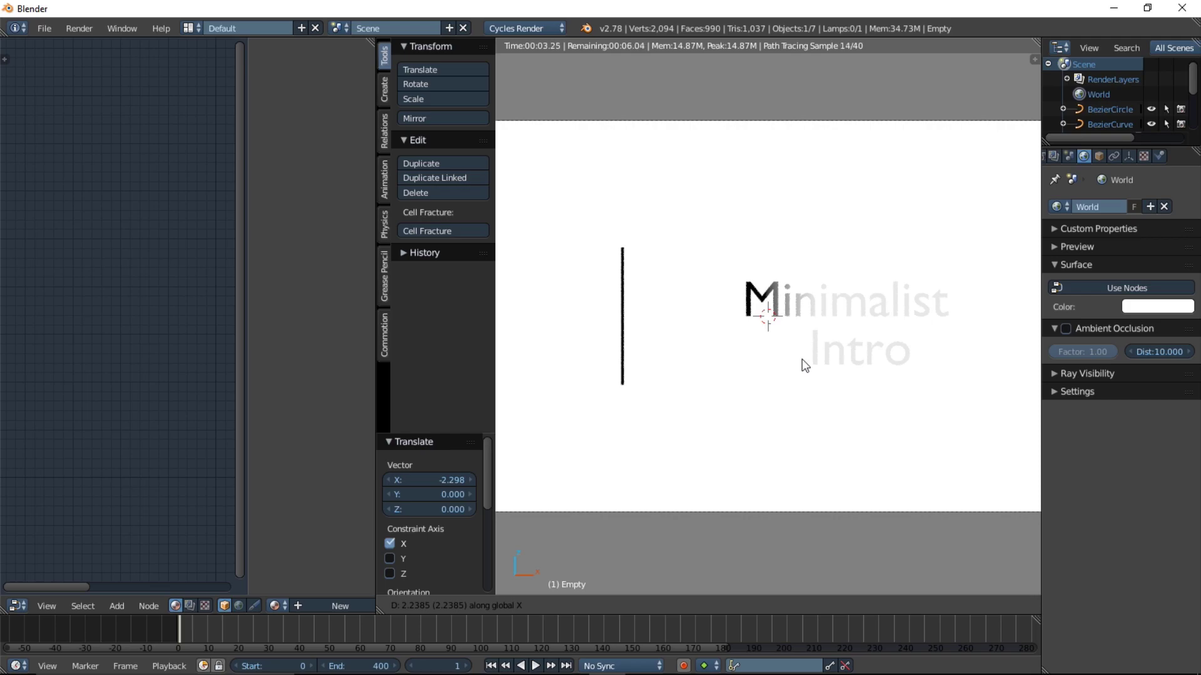
{"action": "left_click", "coordinate": [802, 359]}
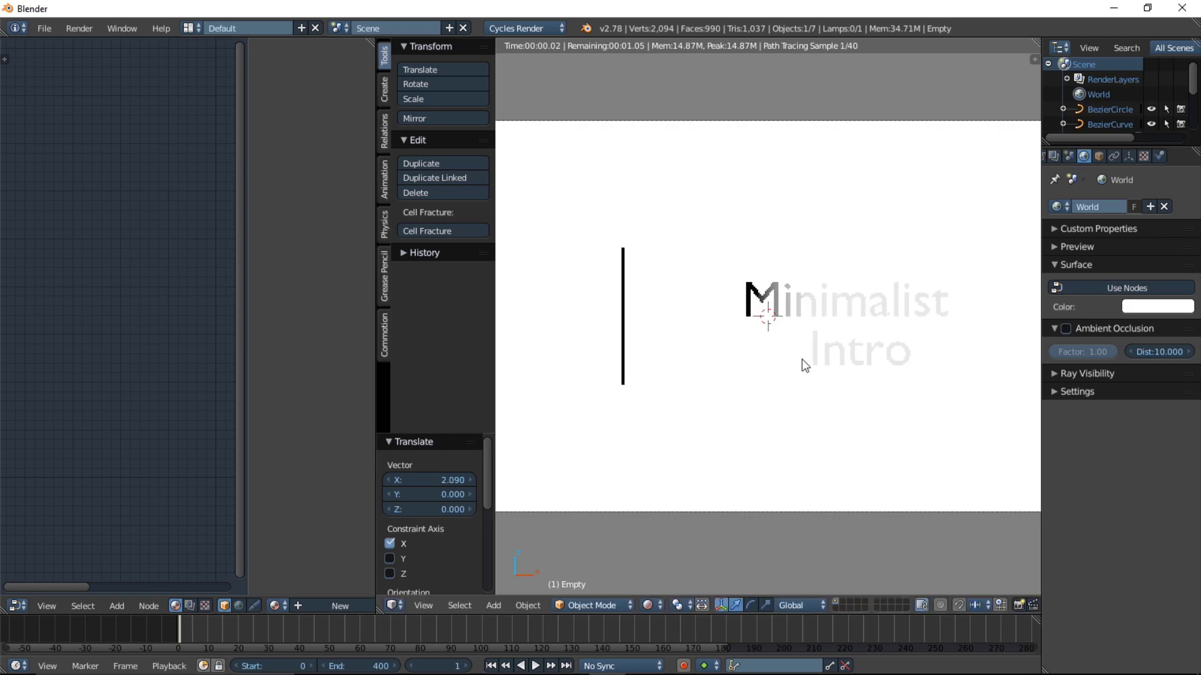
{"action": "left_click", "coordinate": [650, 605]}
{"action": "left_click", "coordinate": [667, 554]}
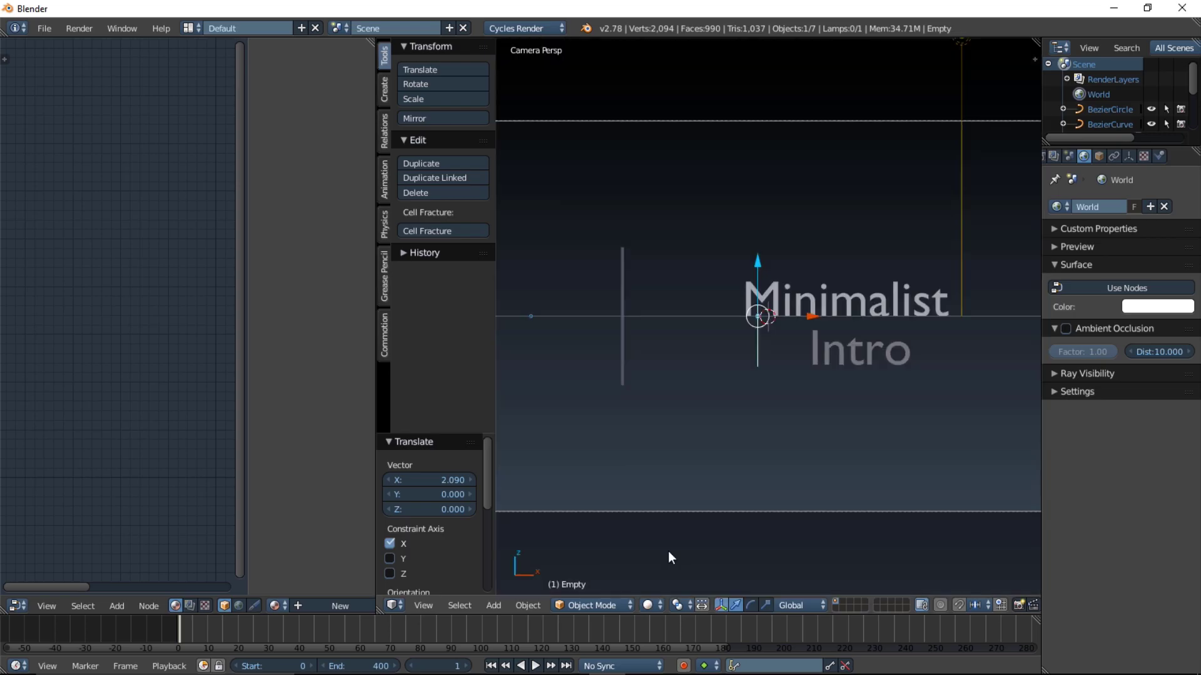
Set the lower Emission node's color to white in the Minimalist text's material
{"action": "left_click", "coordinate": [11, 610]}
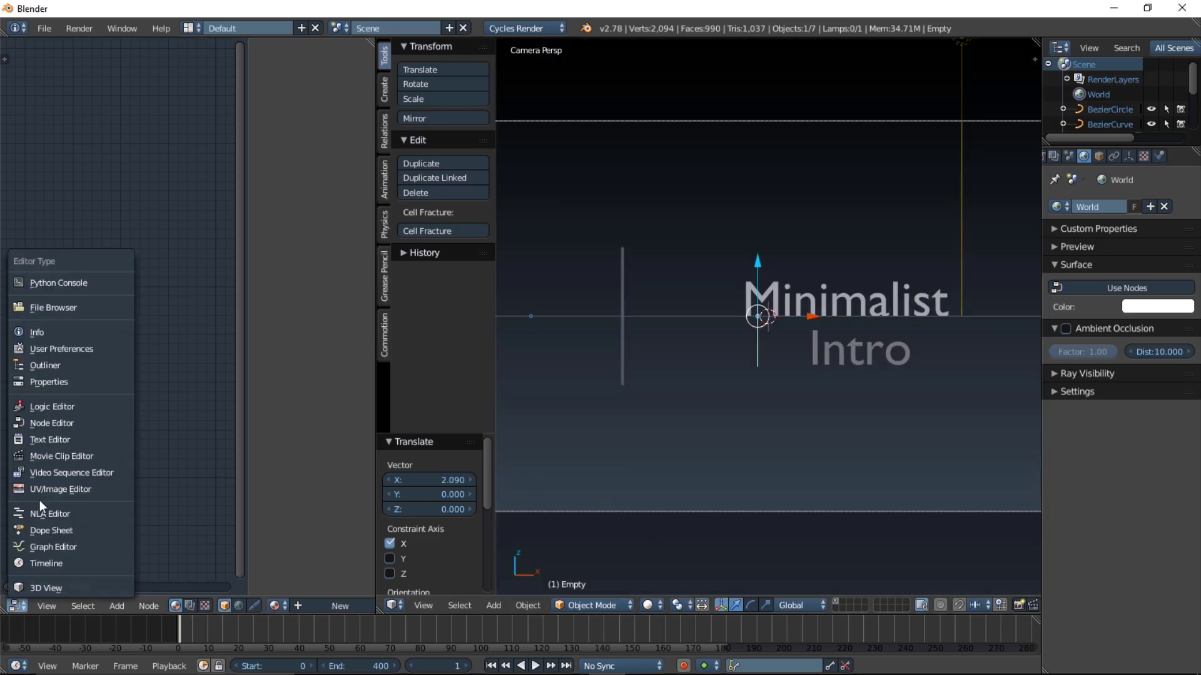
{"action": "left_click", "coordinate": [72, 423]}
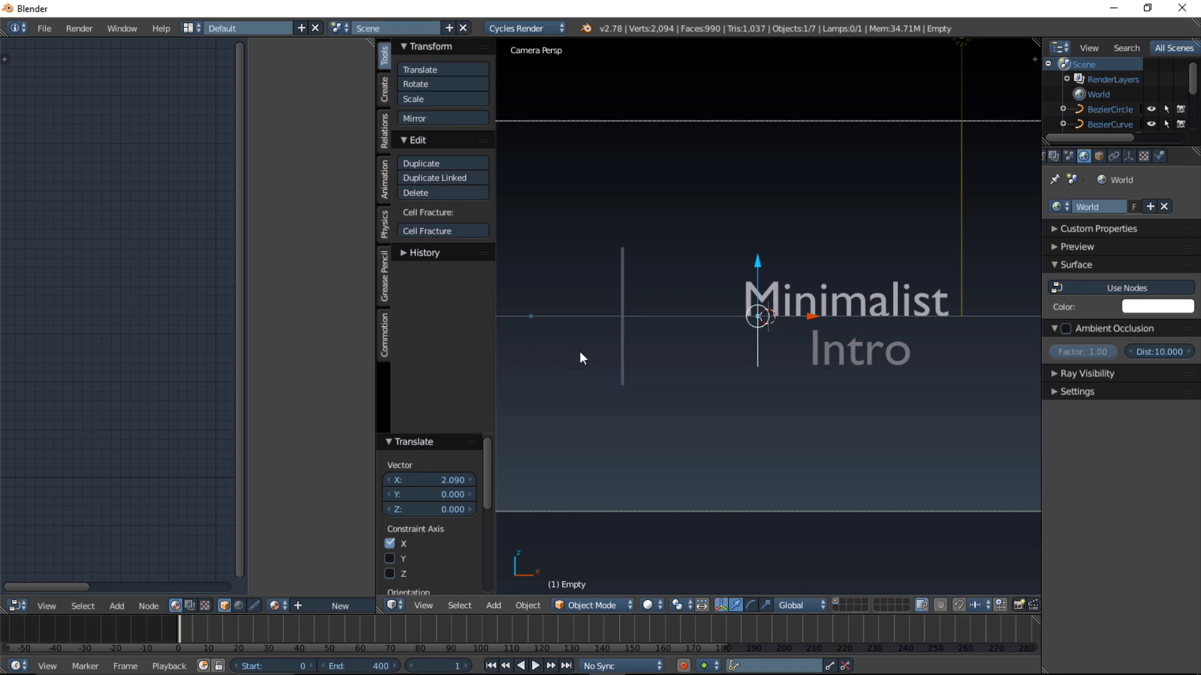
{"action": "right_click", "coordinate": [837, 279]}
{"action": "middle_click_drag", "start_coordinate": [167, 317], "coordinate": [117, 265]}
{"action": "left_click", "coordinate": [137, 404]}
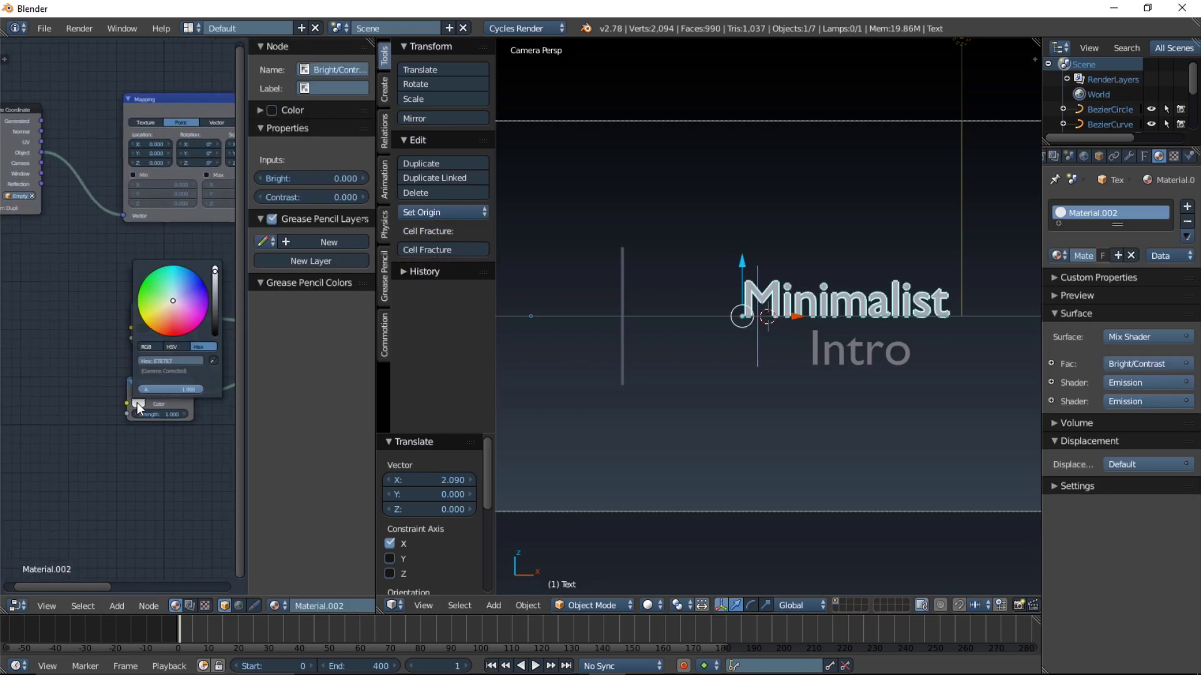
{"action": "left_click", "coordinate": [182, 362]}
{"action": "key", "text": "BackSpace"}
{"action": "left_click", "coordinate": [74, 336]}
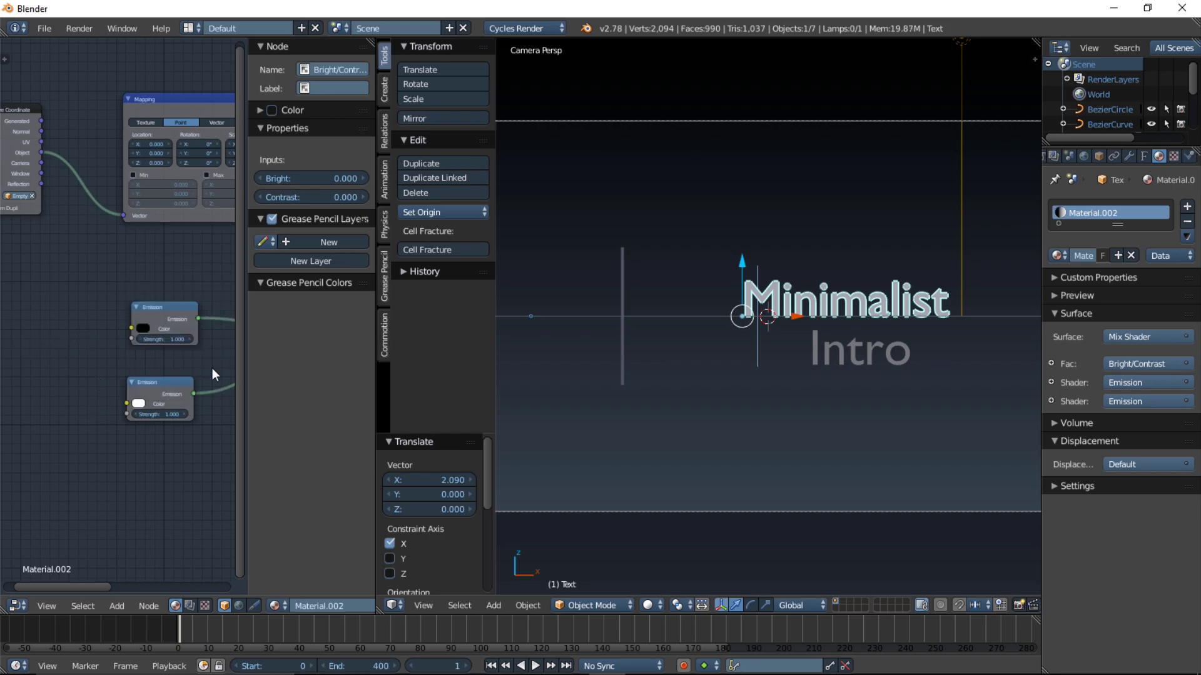
{"action": "middle_click_drag", "start_coordinate": [138, 244], "coordinate": [14, 329]}
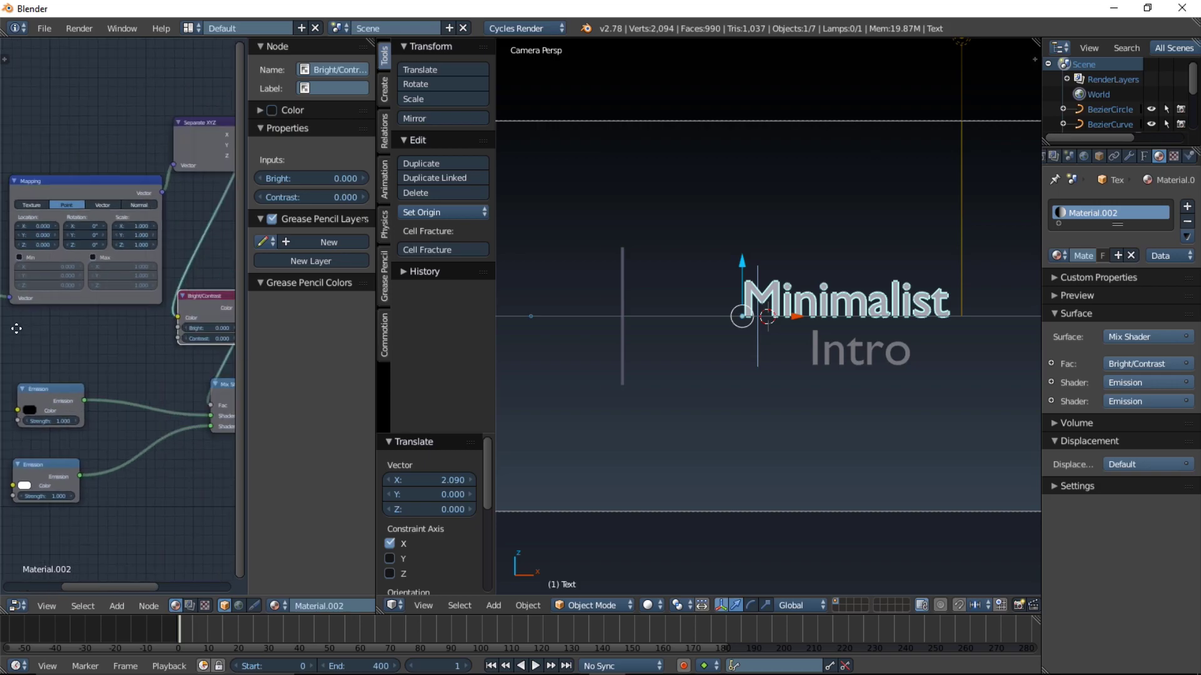
Set the Mapping node's Y rotation to 180° and the Bright/Contrast node's contrast to 100 in the Minimalist text's material
{"action": "left_click", "coordinate": [78, 235]}
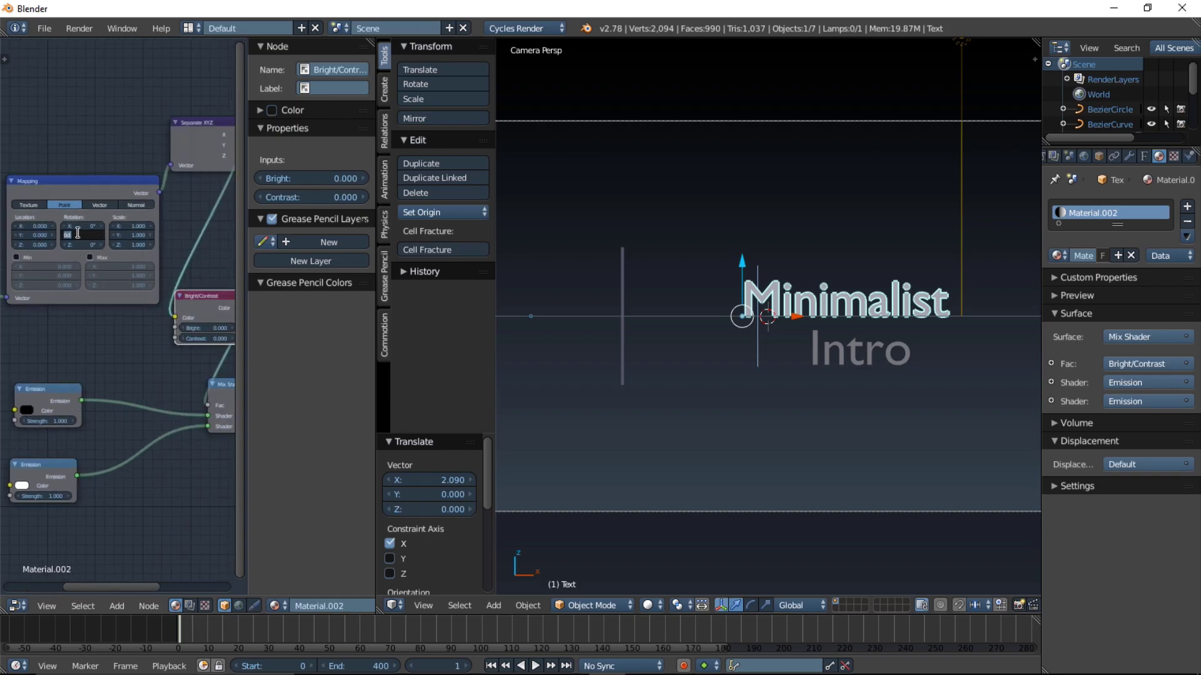
{"action": "type", "text": "180"}
{"action": "key", "text": "Return"}
{"action": "middle_click_drag", "start_coordinate": [178, 252], "coordinate": [48, 241]}
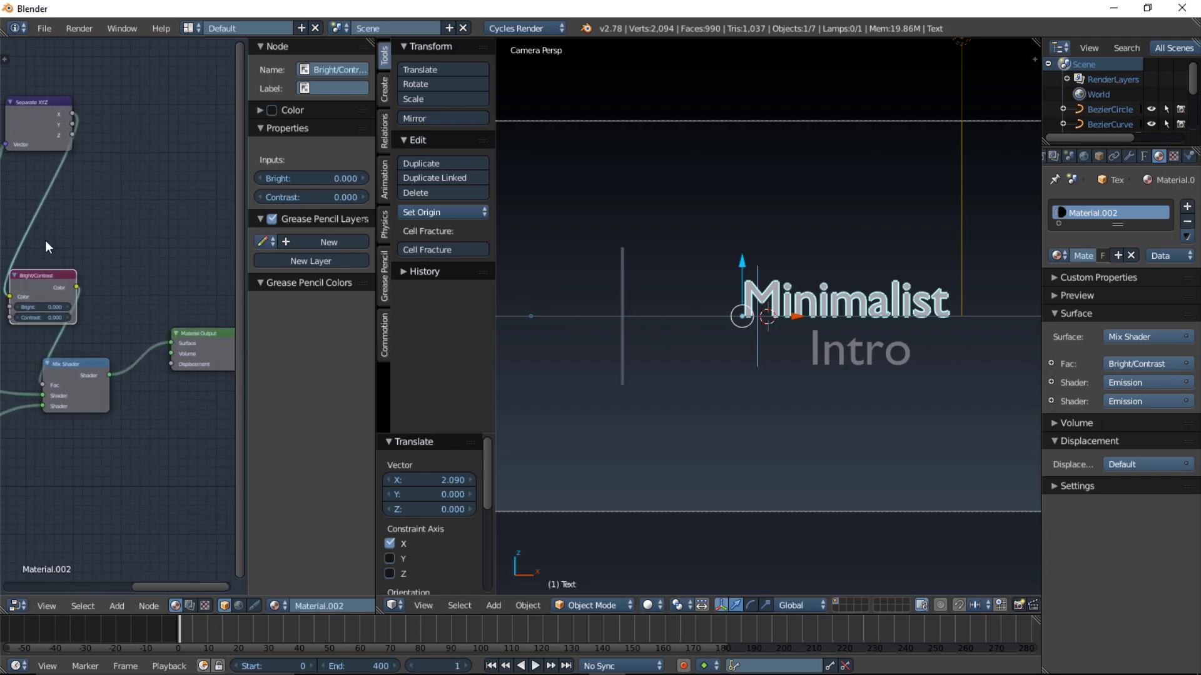
{"action": "left_click", "coordinate": [43, 317]}
{"action": "left_click", "coordinate": [141, 272]}
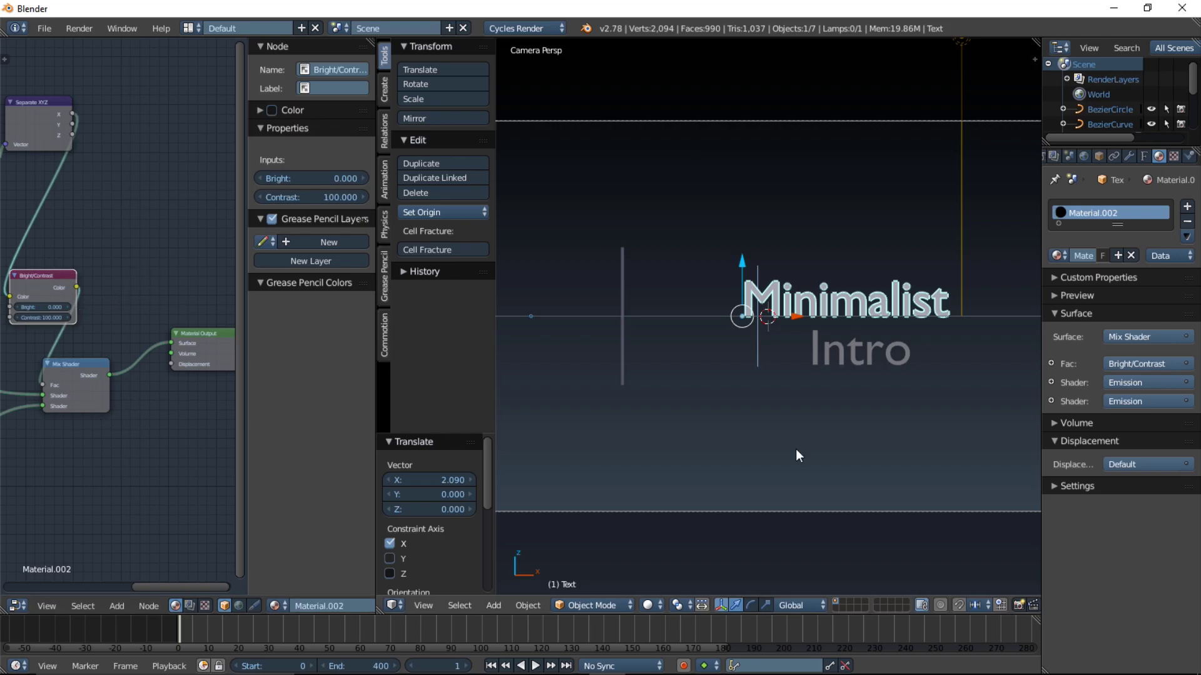
Move the Empty -0.119 along X while previewing the text reveal in Rendered shading, and switch to Texture shading
{"action": "right_click", "coordinate": [751, 362]}
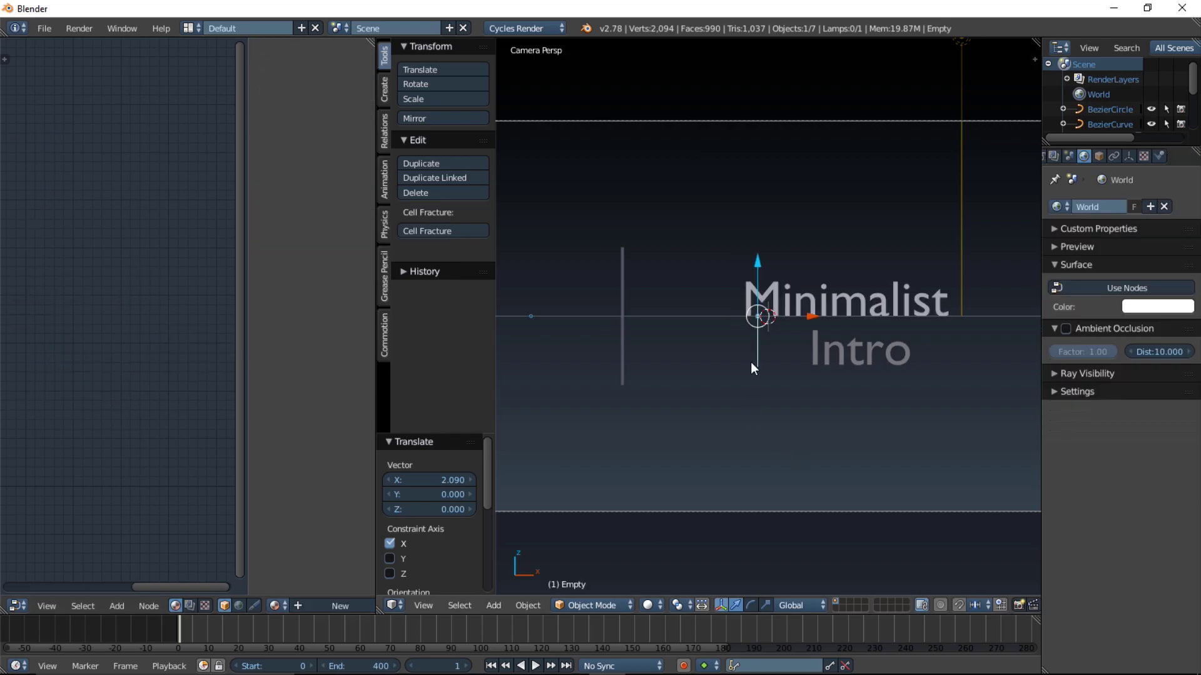
{"action": "left_click", "coordinate": [644, 606]}
{"action": "left_click", "coordinate": [666, 505]}
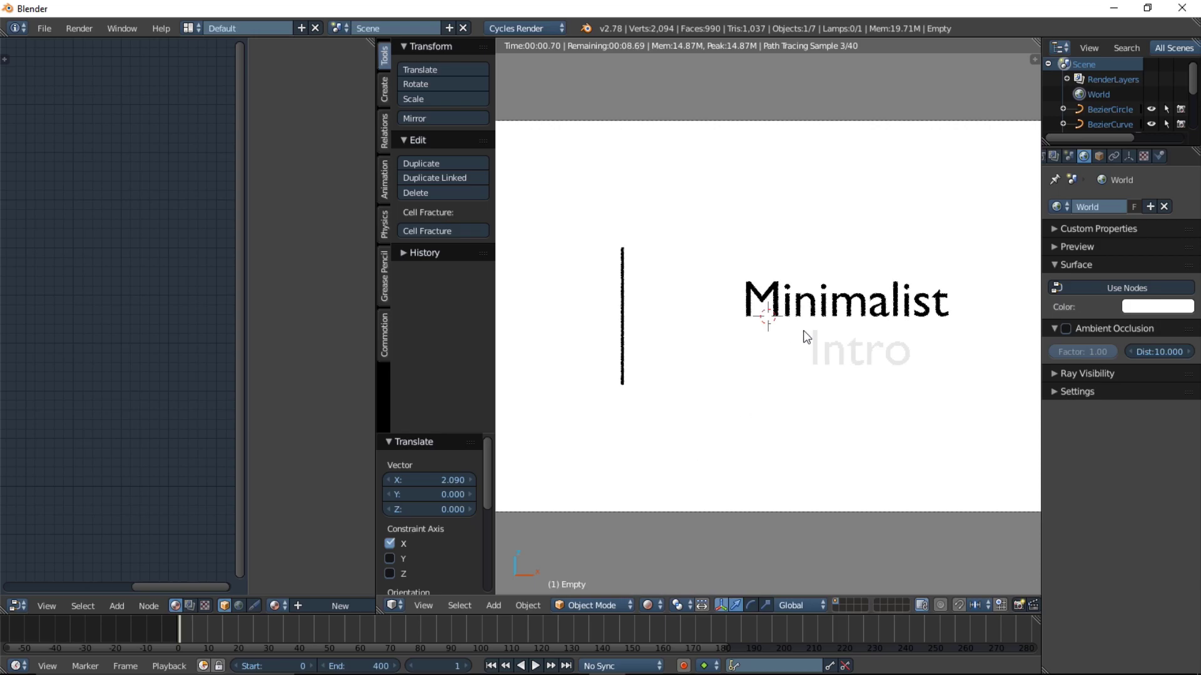
{"action": "key", "text": "g"}
{"action": "key", "text": "x"}
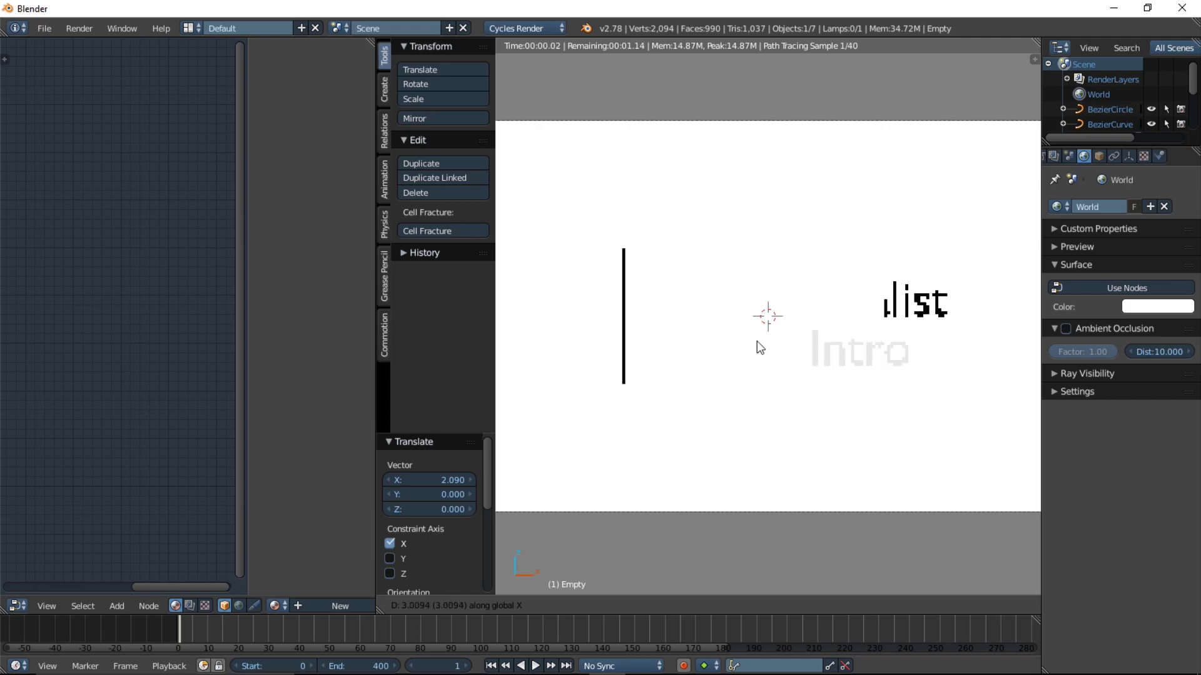
{"action": "left_click", "coordinate": [777, 342]}
{"action": "left_click", "coordinate": [648, 605]}
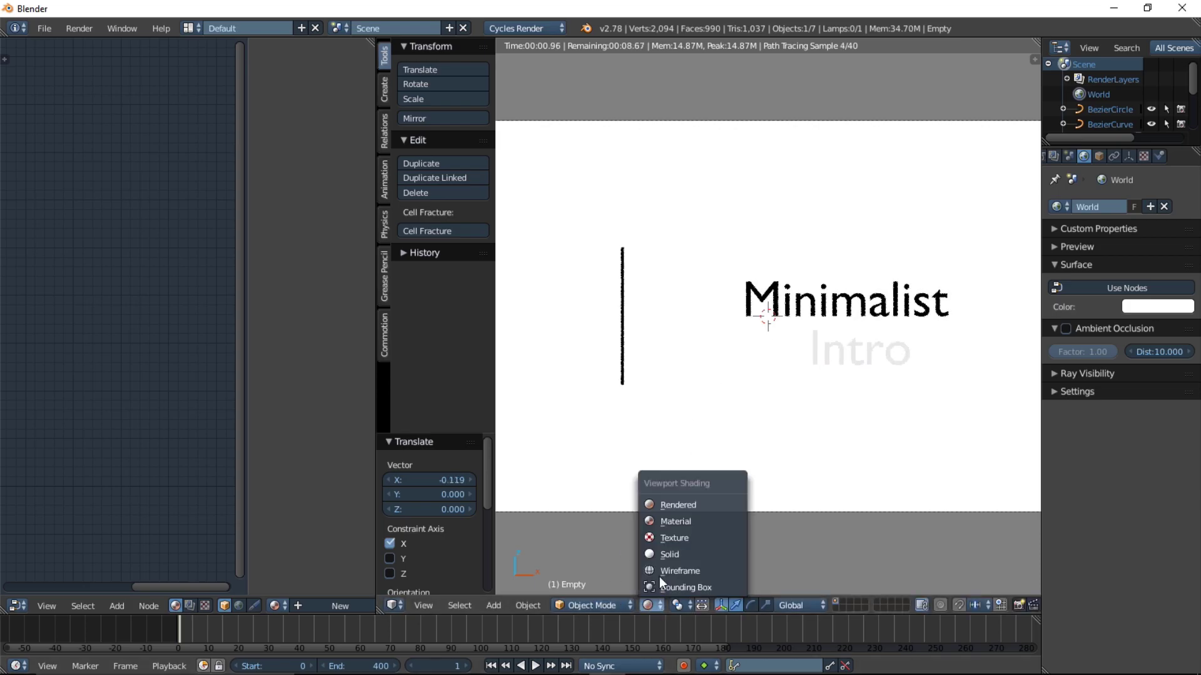
{"action": "left_click", "coordinate": [668, 538]}
Move the Empty -2.668 along X to the vertical line and the Minimalist text -3.024 along X across the line
{"action": "left_click_drag", "start_coordinate": [804, 313], "coordinate": [668, 310]}
{"action": "right_click", "coordinate": [833, 307]}
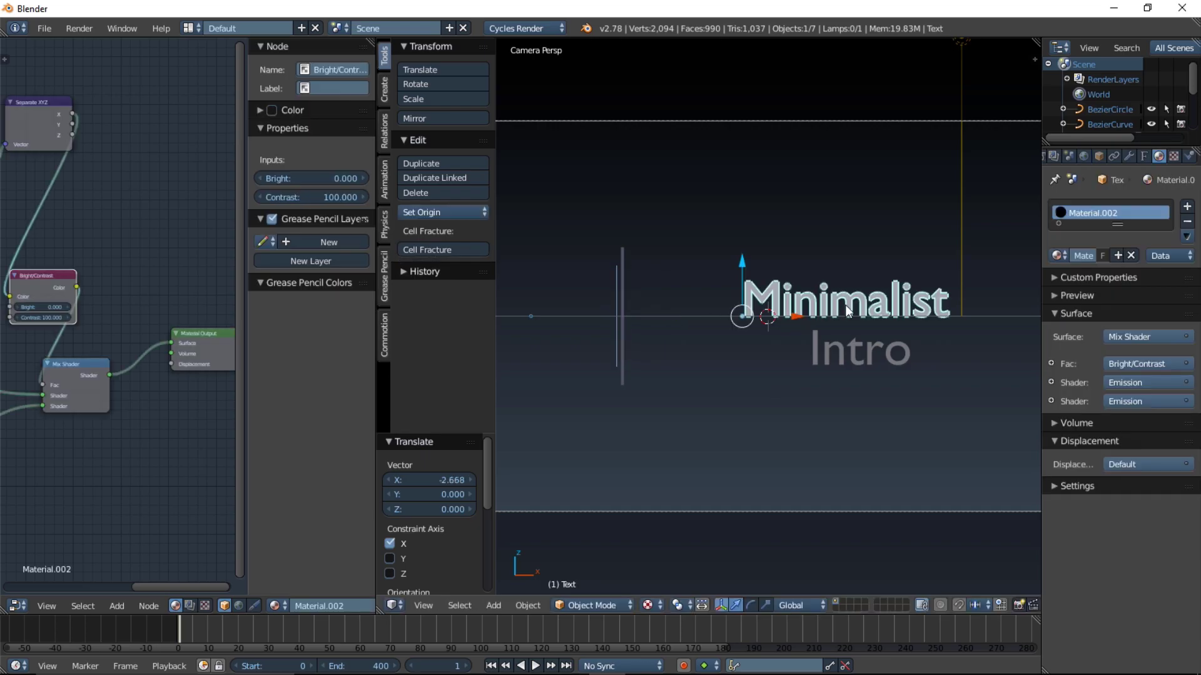
{"action": "left_click_drag", "start_coordinate": [796, 315], "coordinate": [644, 320]}
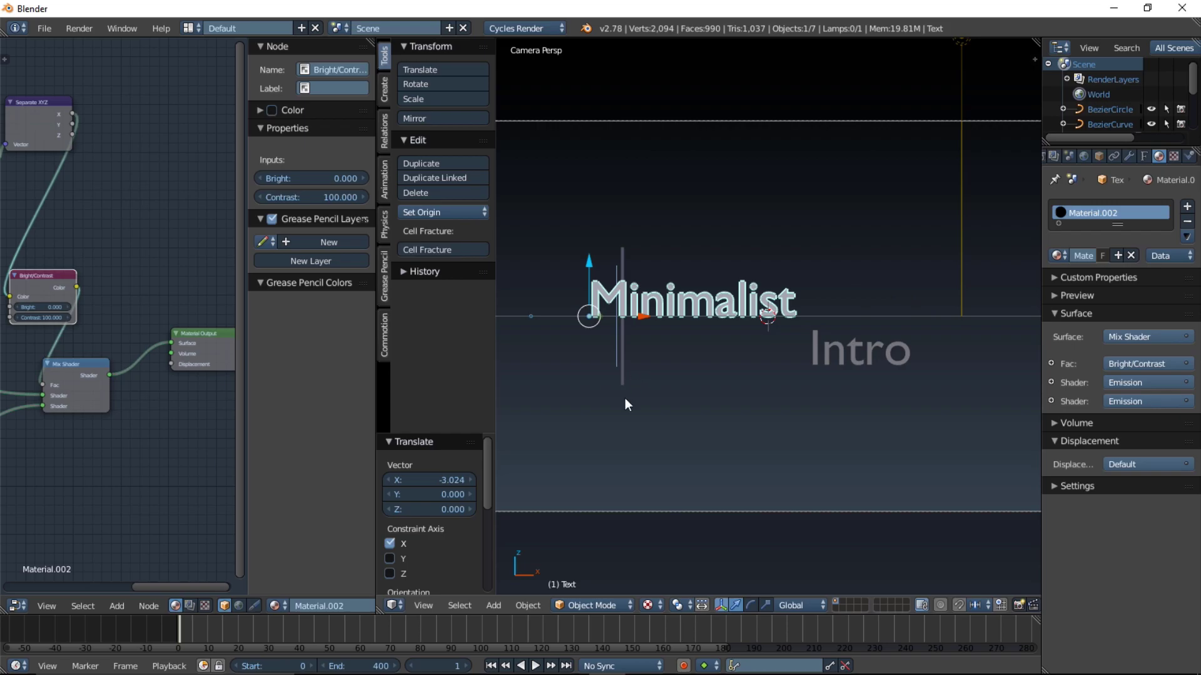
Move the Empty 0.623 along X in Rendered shading to hide the start of the Minimalist text, and return to Texture shading
{"action": "right_click", "coordinate": [618, 363]}
{"action": "left_click", "coordinate": [655, 603]}
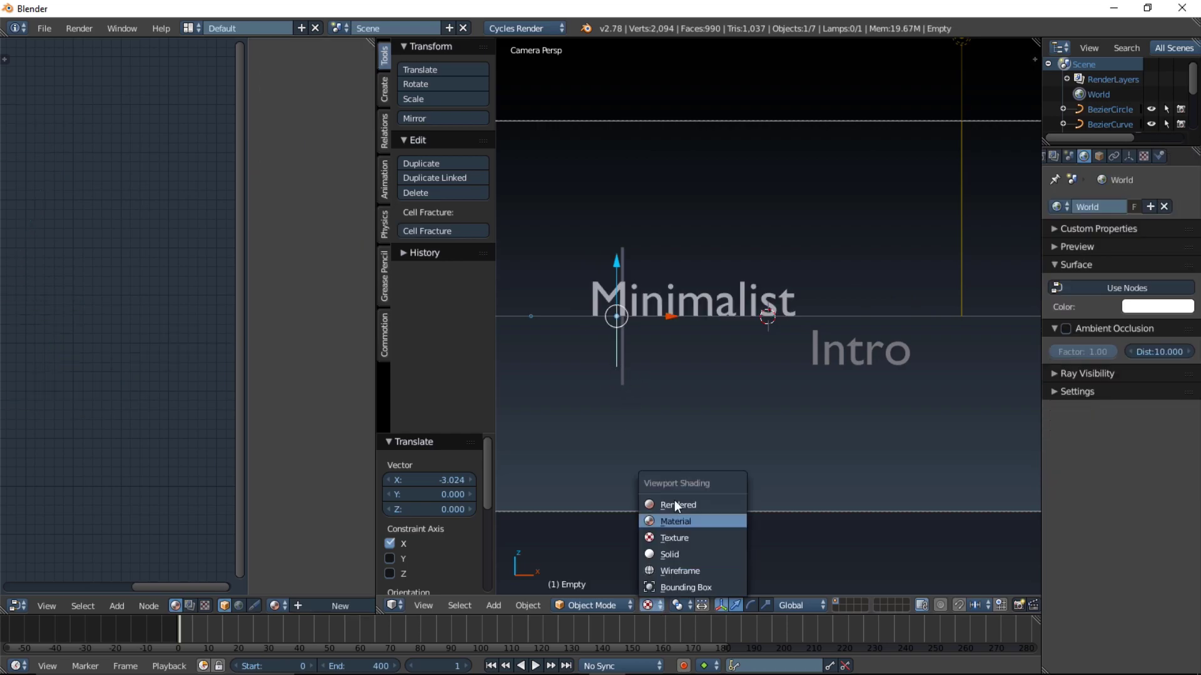
{"action": "left_click", "coordinate": [678, 500]}
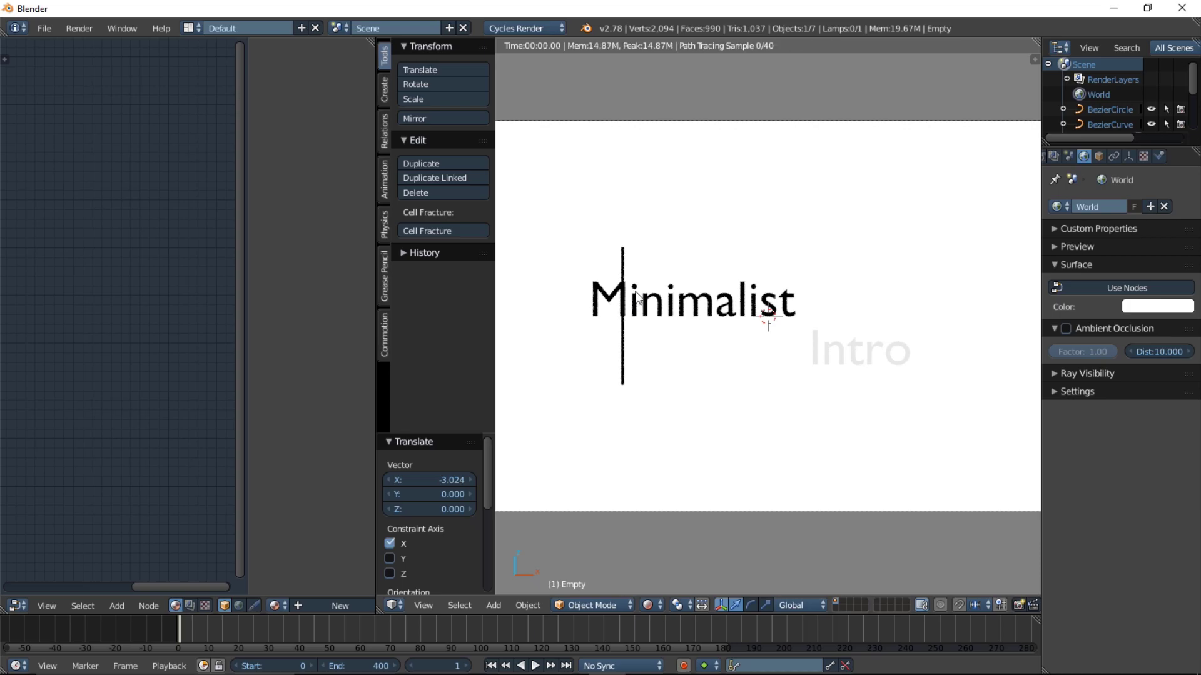
{"action": "key", "text": "g"}
{"action": "key", "text": "x"}
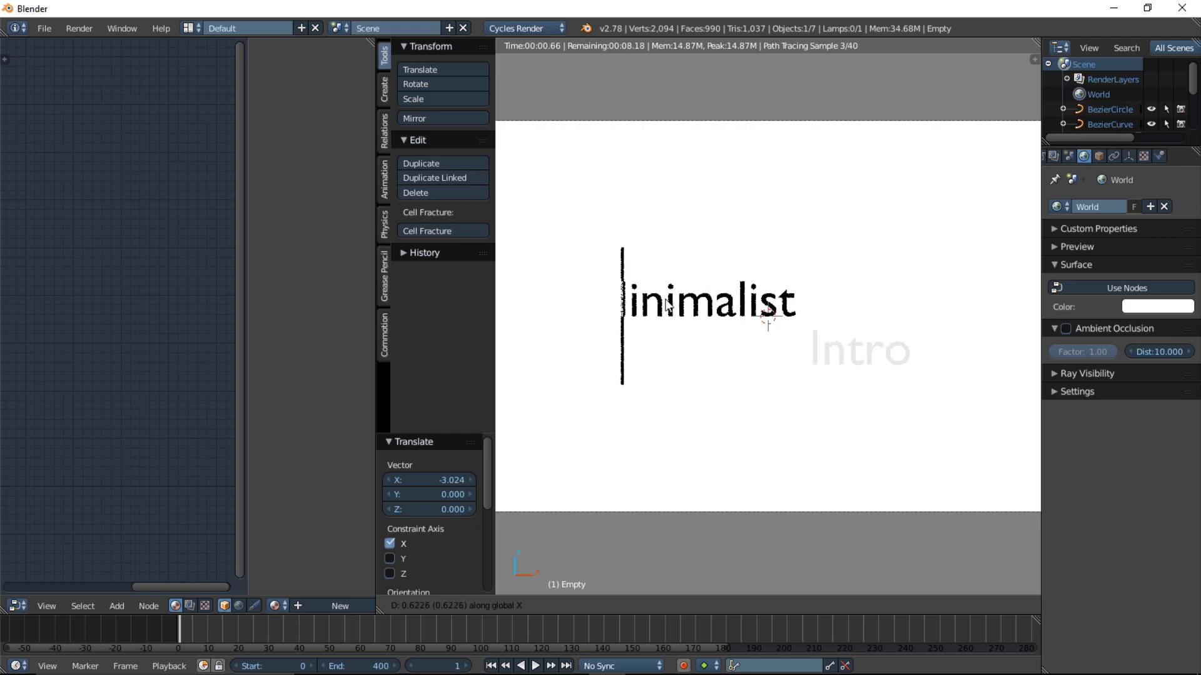
{"action": "left_click", "coordinate": [668, 305]}
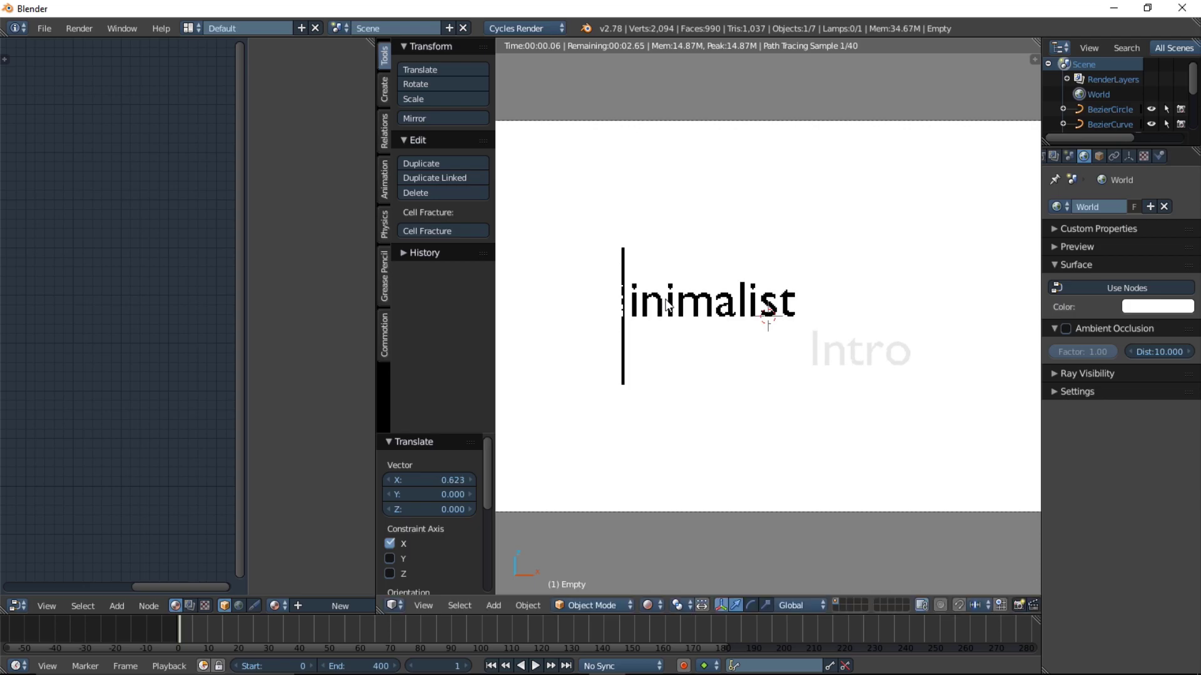
{"action": "left_click", "coordinate": [655, 607]}
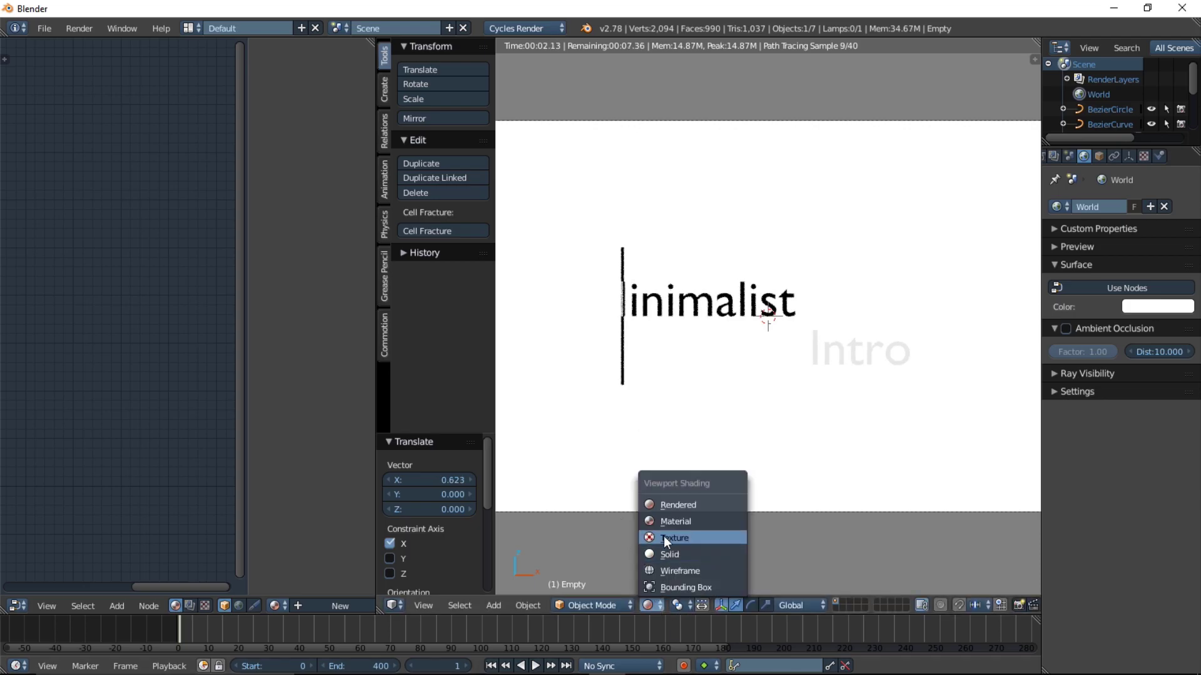
{"action": "left_click", "coordinate": [663, 536]}
Move the vertical line -0.023 along Y, in front of the Minimalist text, and return to the camera view
{"action": "middle_click_drag", "start_coordinate": [702, 420], "coordinate": [695, 448]}
{"action": "scroll", "coordinate": [697, 420], "scroll_direction": "up", "scroll_amount": 4}
{"action": "right_click", "coordinate": [636, 269]}
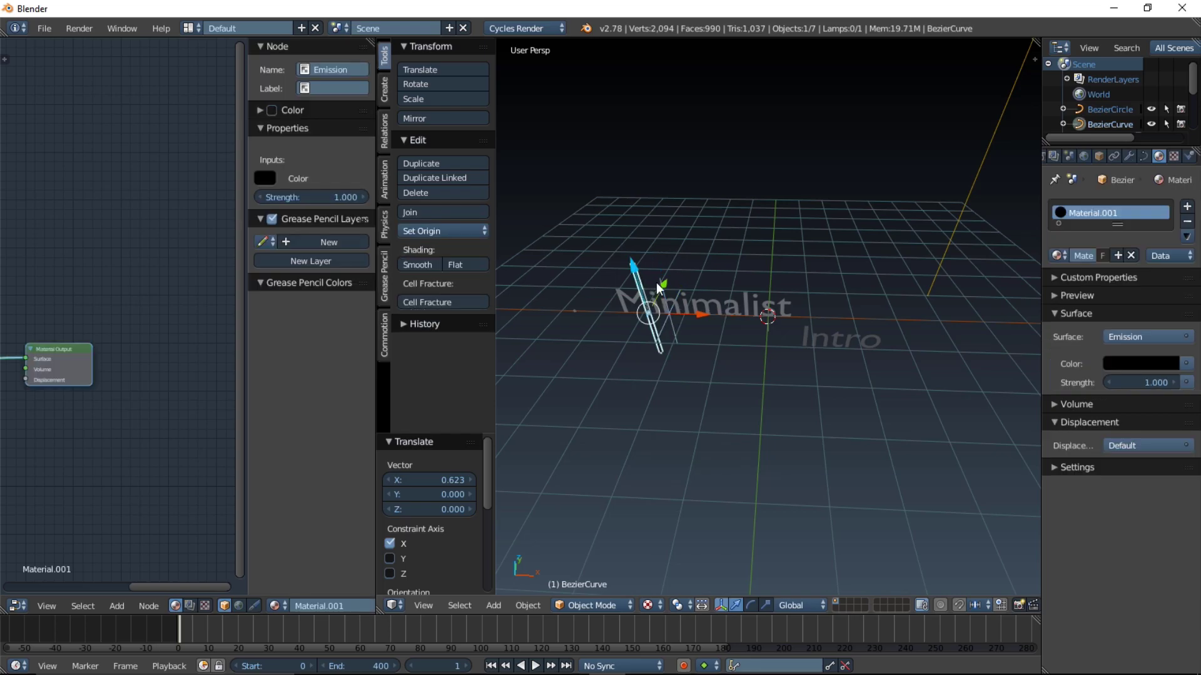
{"action": "left_click_drag", "start_coordinate": [662, 284], "coordinate": [661, 286]}
{"action": "key", "text": "KP_0"}
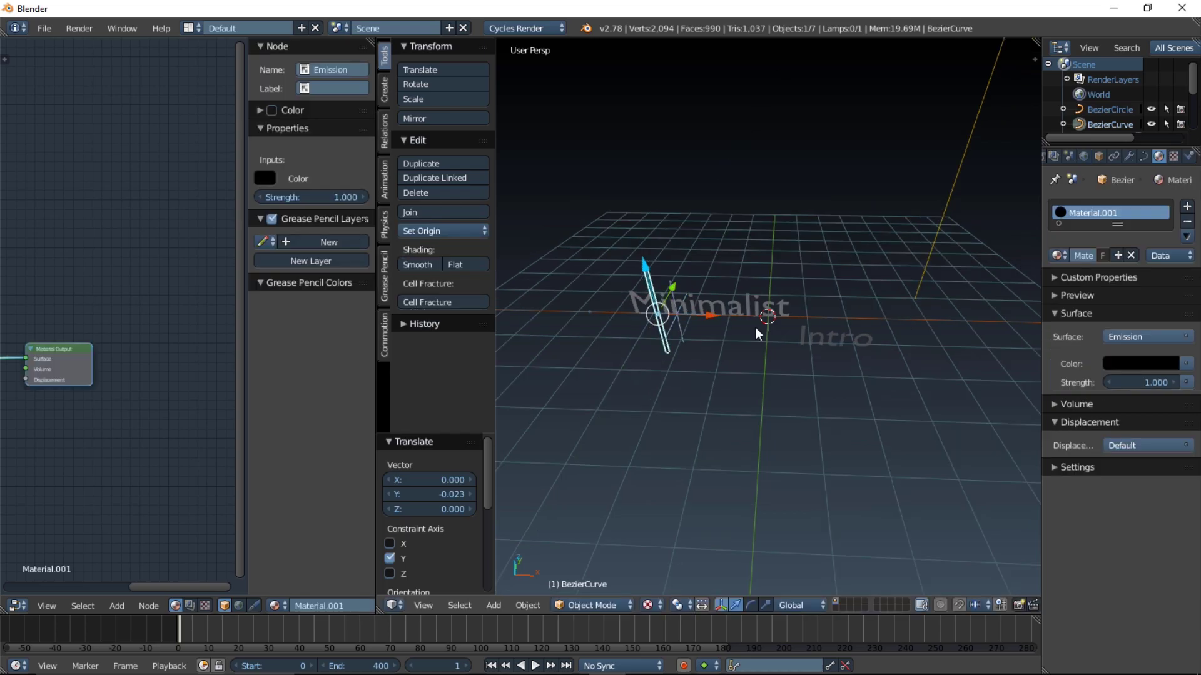
Check the overlap of the line and the Minimalist text in Rendered shading, and restore Solid shading
{"action": "right_click", "coordinate": [644, 347]}
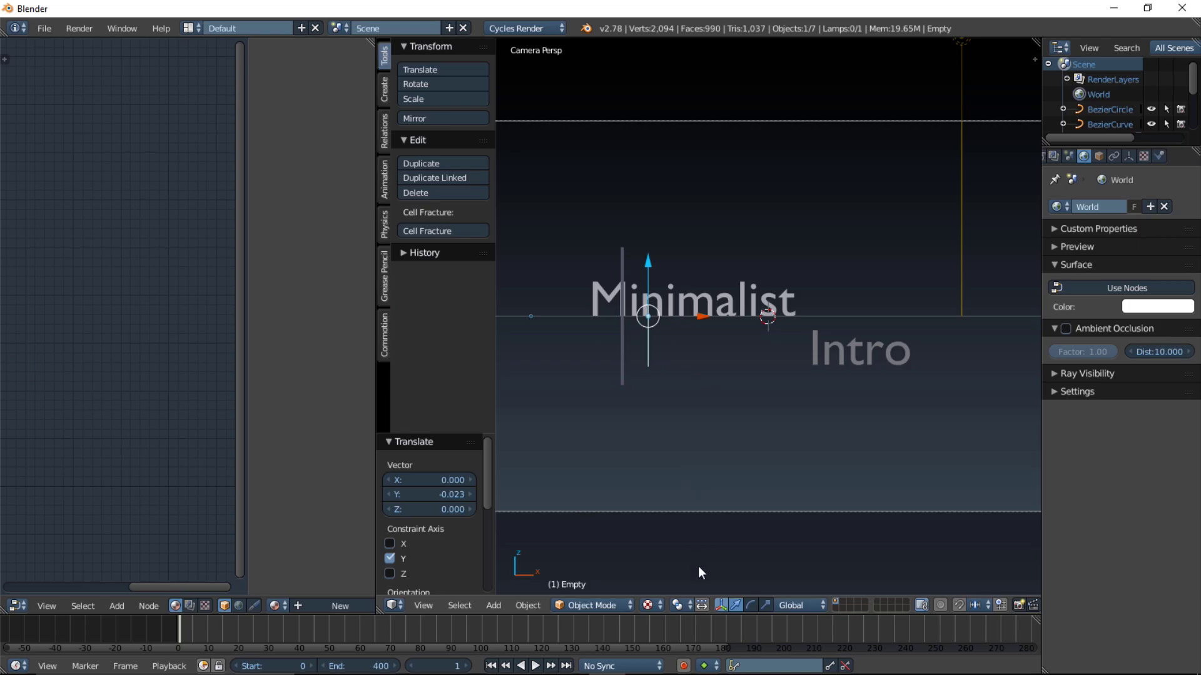
{"action": "left_click", "coordinate": [650, 605]}
{"action": "left_click", "coordinate": [675, 506]}
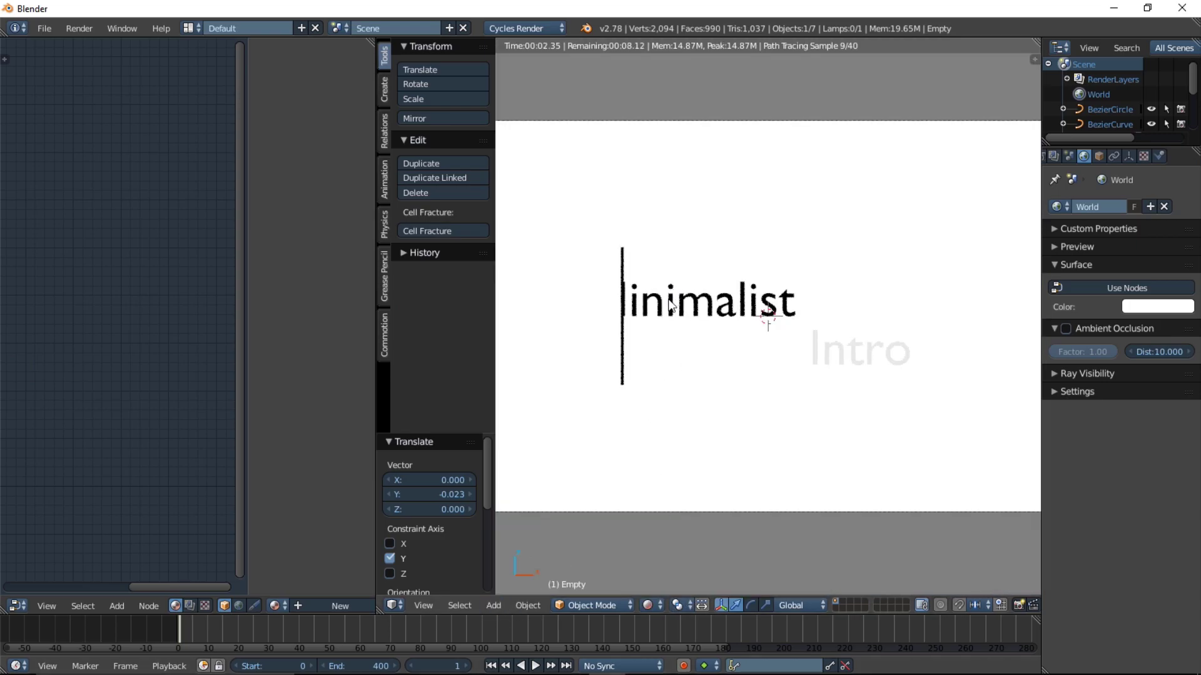
{"action": "left_click", "coordinate": [653, 605]}
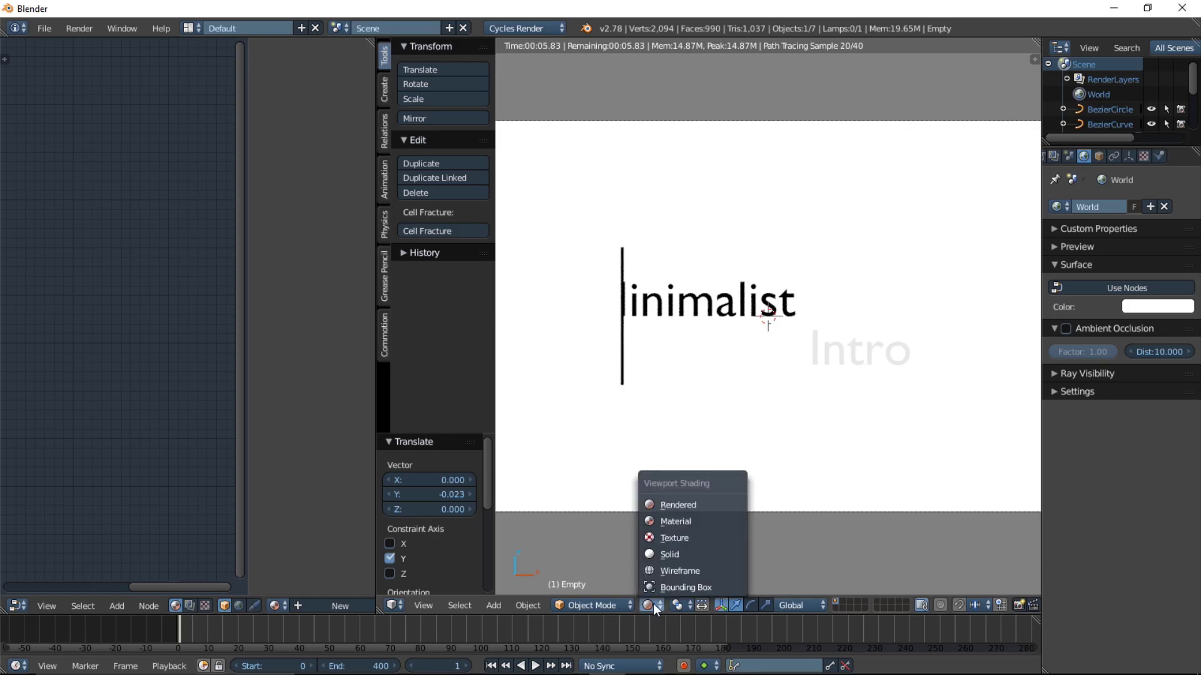
{"action": "left_click", "coordinate": [708, 554]}
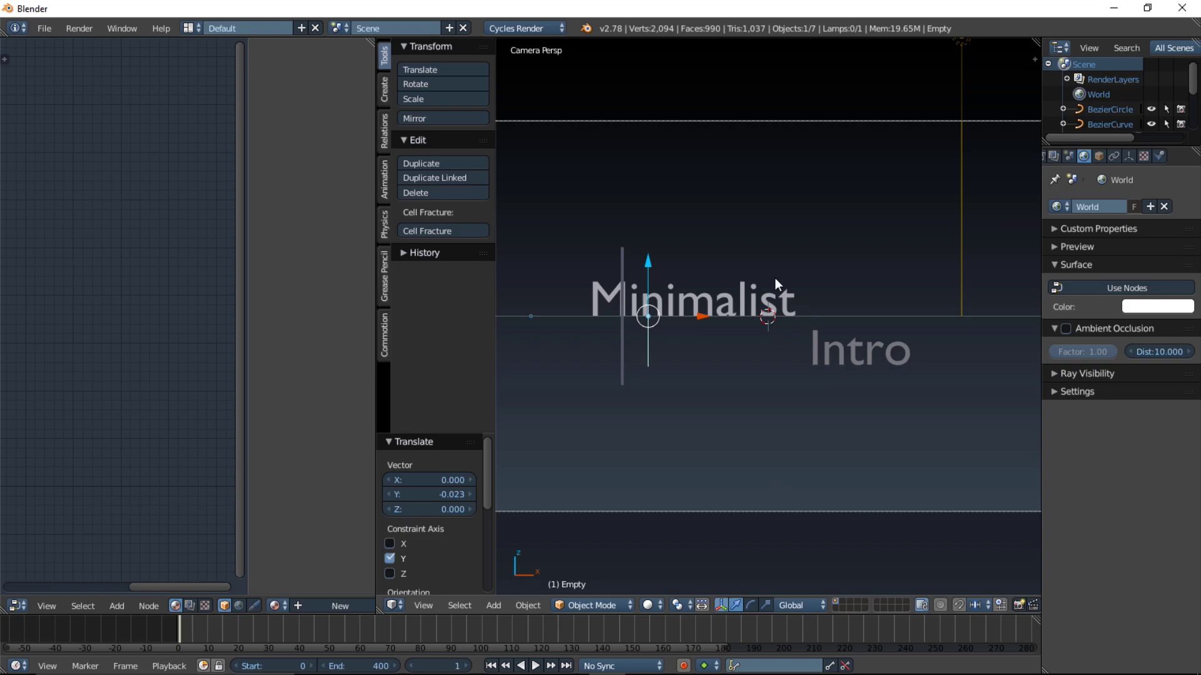
Assign Material.002 to the Intro text and make it a separate single-user copy
{"action": "right_click", "coordinate": [782, 298]}
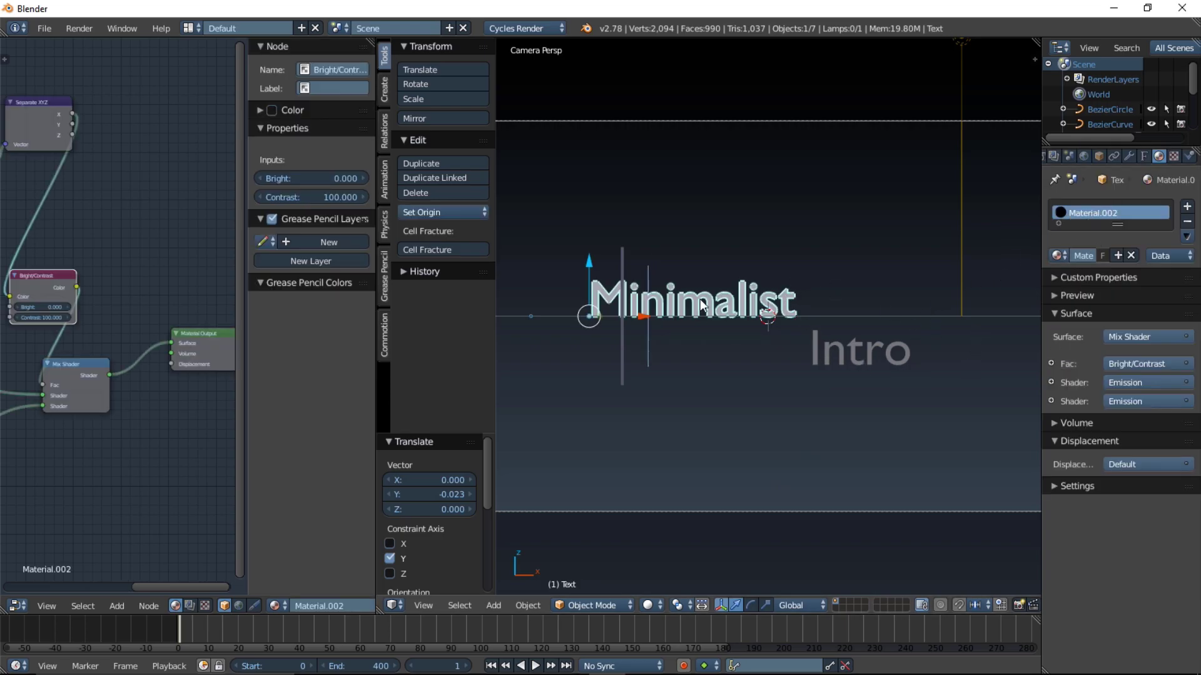
{"action": "middle_click_drag", "start_coordinate": [111, 445], "coordinate": [244, 392]}
{"action": "right_click", "coordinate": [871, 343]}
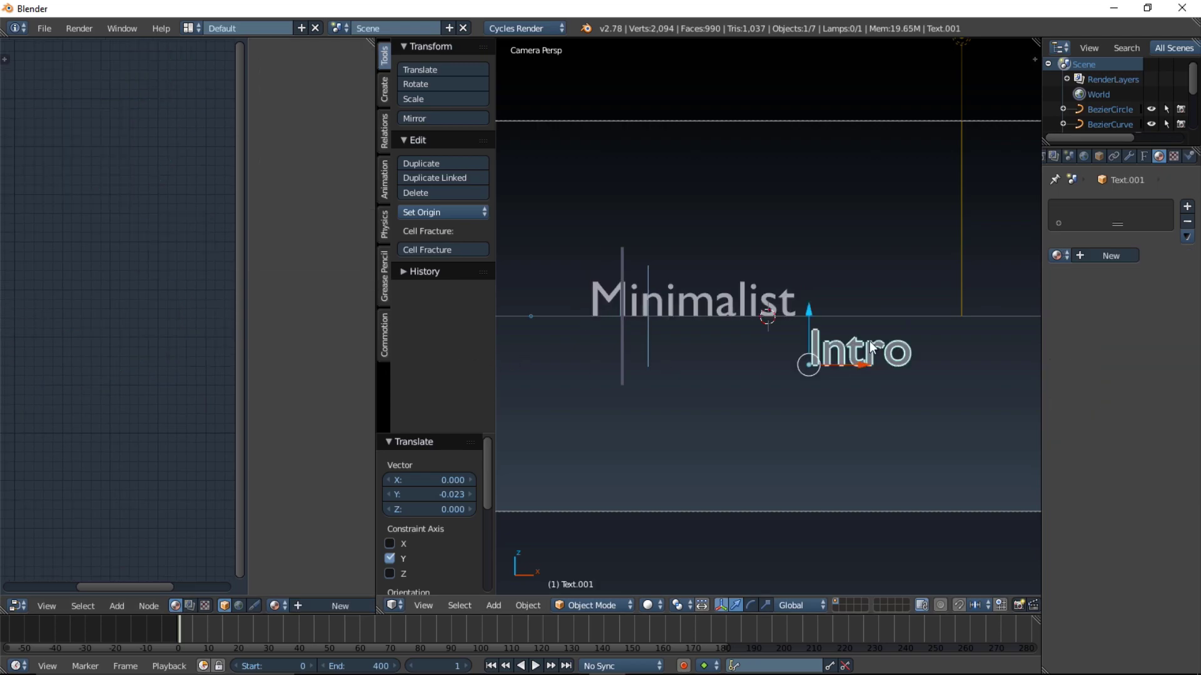
{"action": "left_click", "coordinate": [1063, 255]}
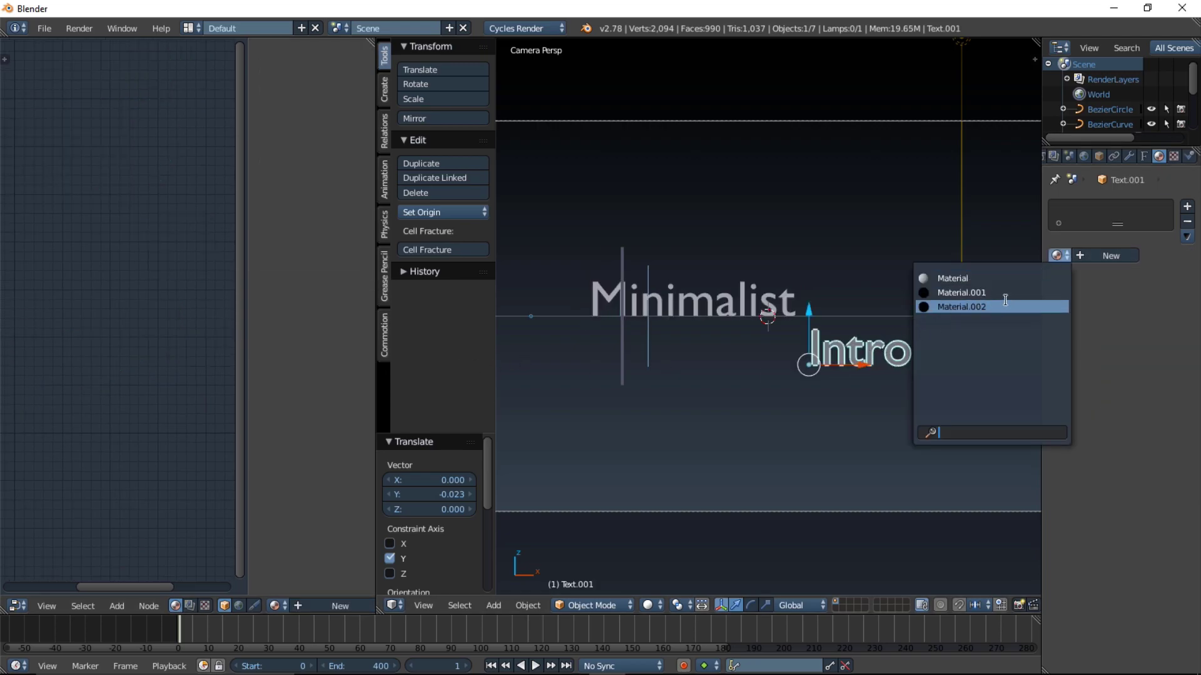
{"action": "left_click", "coordinate": [982, 307]}
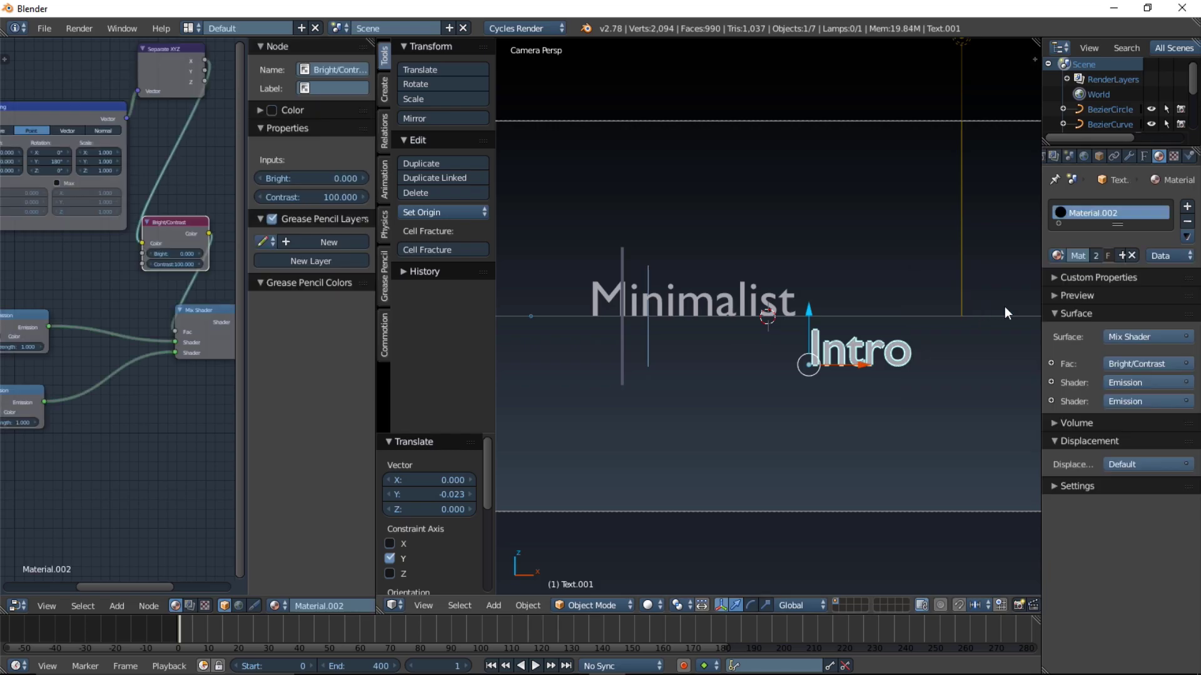
{"action": "left_click", "coordinate": [1123, 254]}
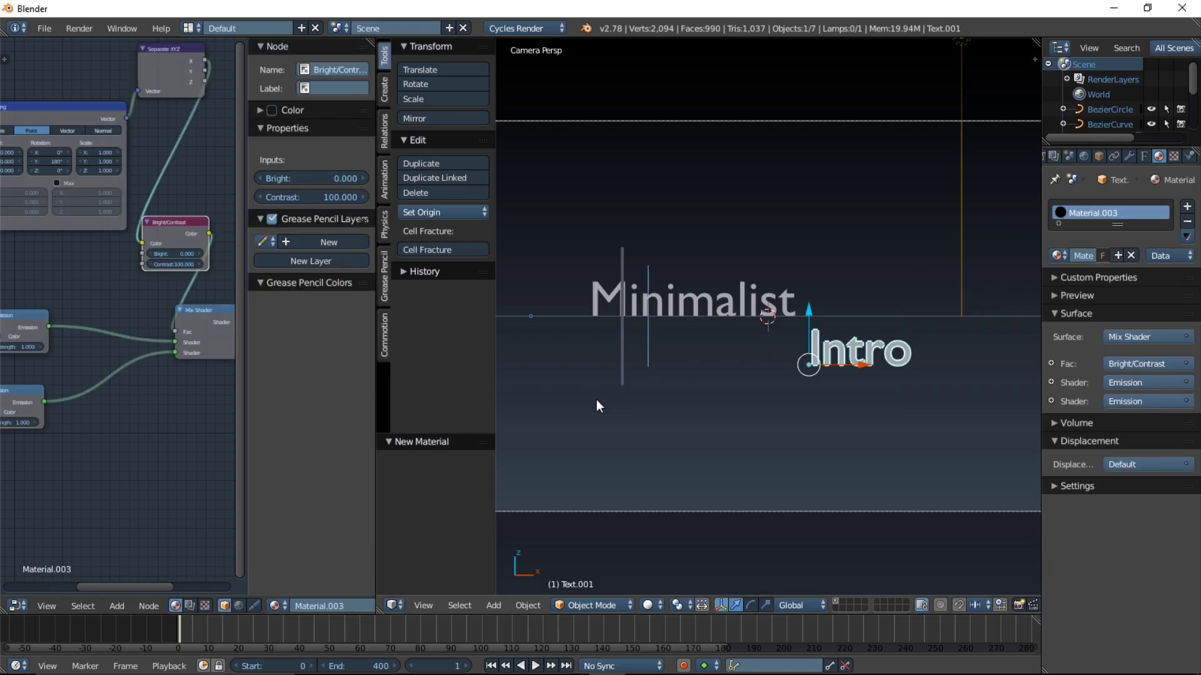
Set the upper Emission node's color to magenta in the Intro text's material
{"action": "middle_click_drag", "start_coordinate": [90, 448], "coordinate": [203, 473]}
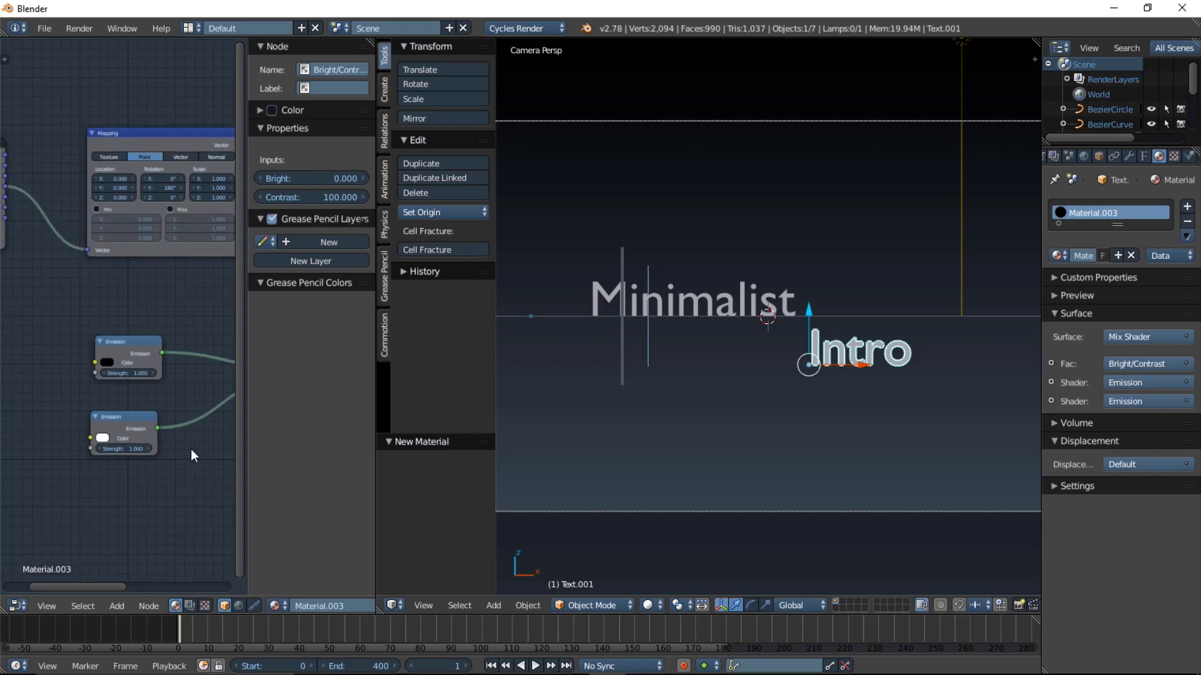
{"action": "left_click", "coordinate": [108, 363]}
{"action": "left_click", "coordinate": [183, 243]}
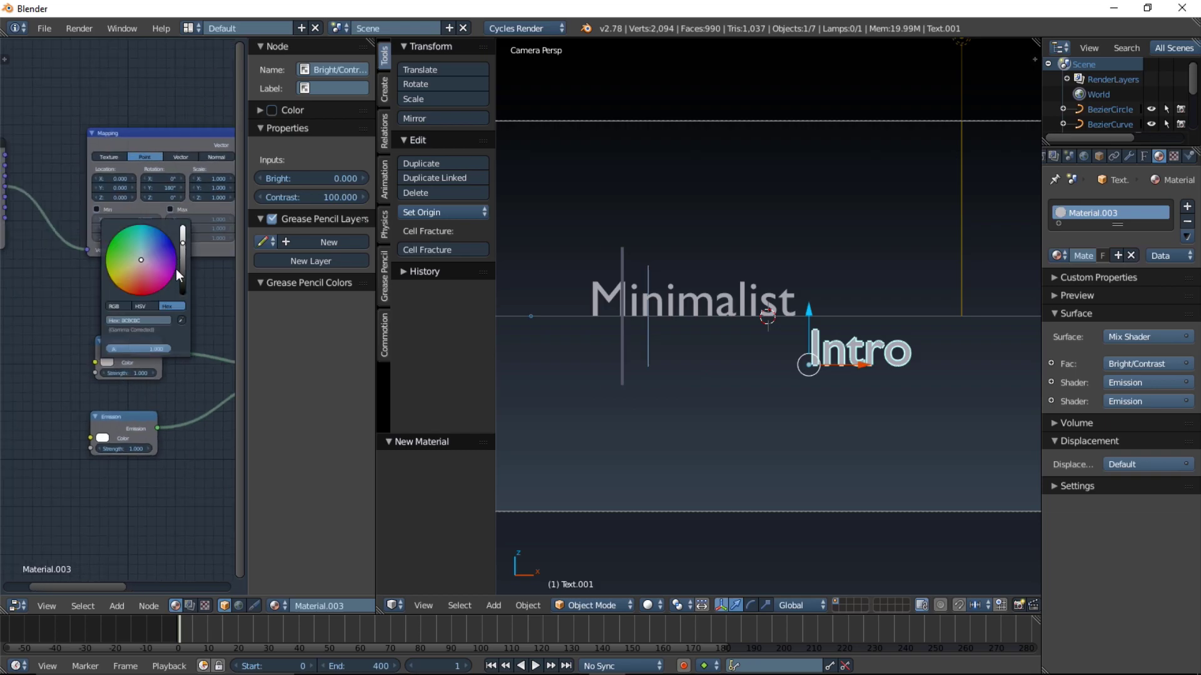
{"action": "left_click", "coordinate": [105, 363]}
{"action": "left_click_drag", "start_coordinate": [157, 275], "coordinate": [170, 281]}
Set the magenta Emission node's strength to 3 while previewing in Rendered shading, and restore Solid shading
{"action": "left_click", "coordinate": [655, 603]}
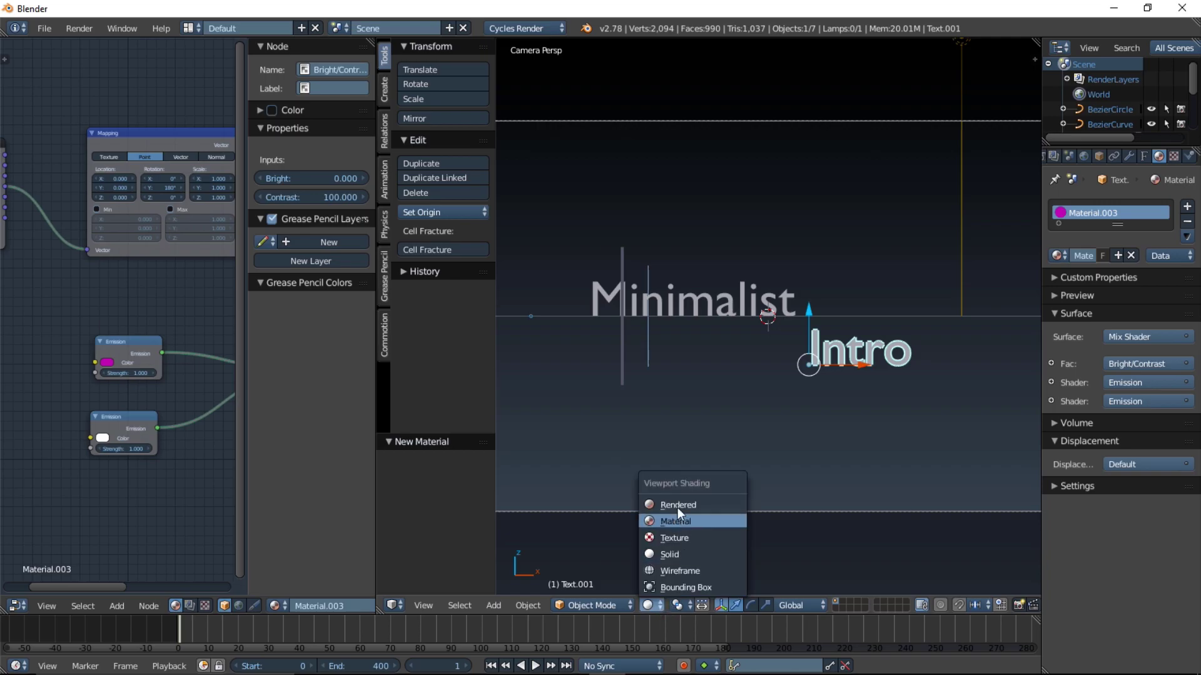
{"action": "left_click", "coordinate": [677, 508]}
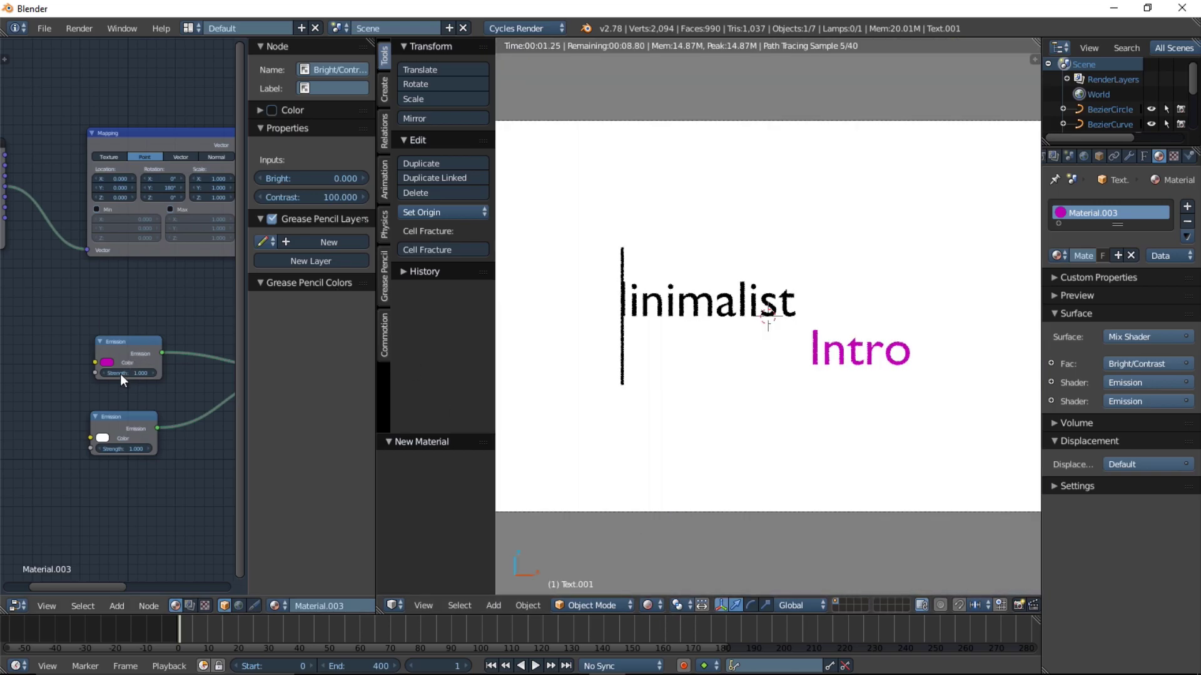
{"action": "type", "text": "3"}
{"action": "key", "text": "Return"}
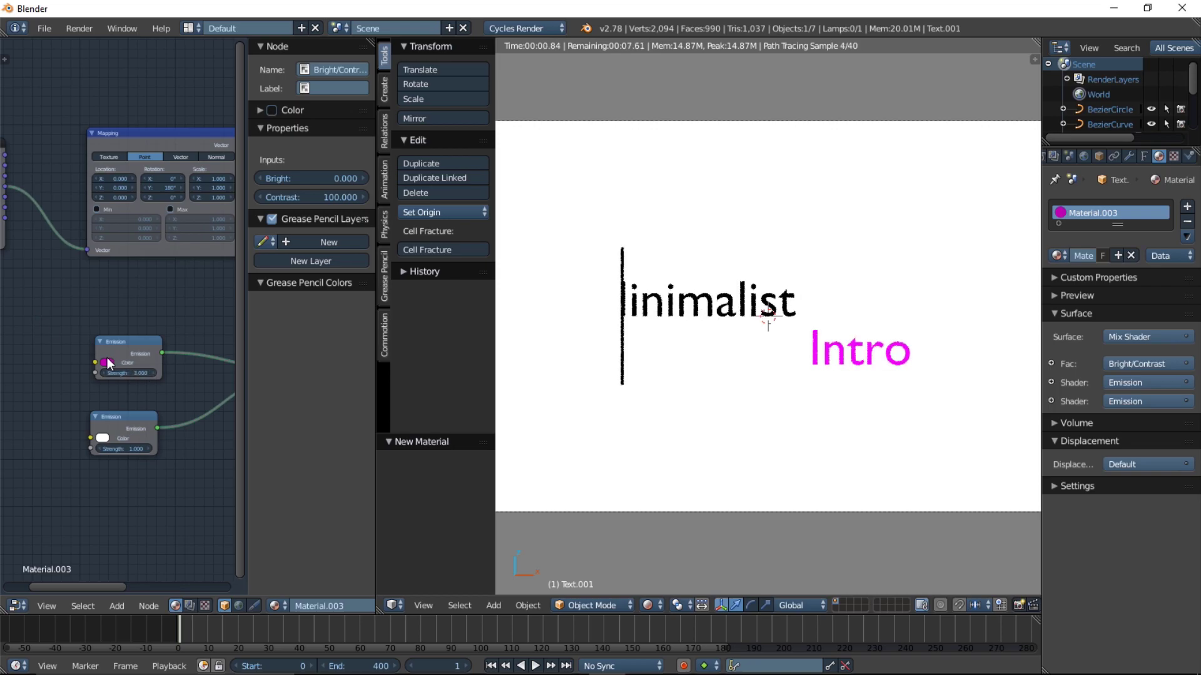
{"action": "left_click", "coordinate": [104, 364]}
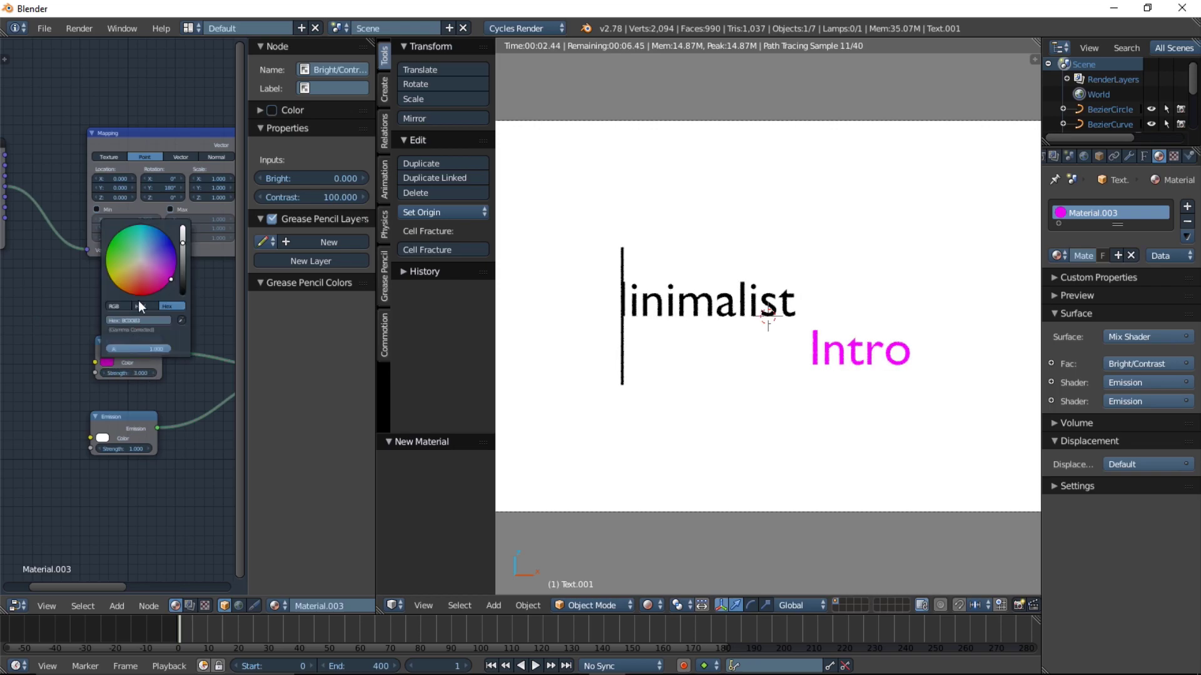
{"action": "left_click", "coordinate": [105, 365]}
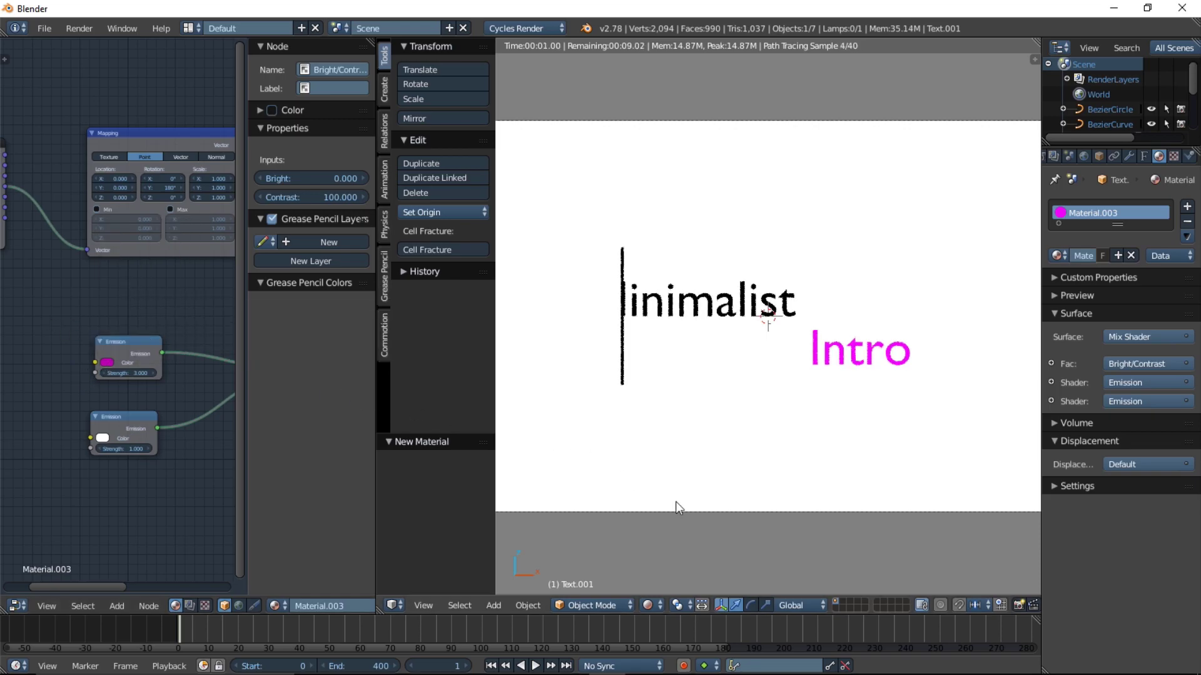
{"action": "left_click", "coordinate": [655, 606]}
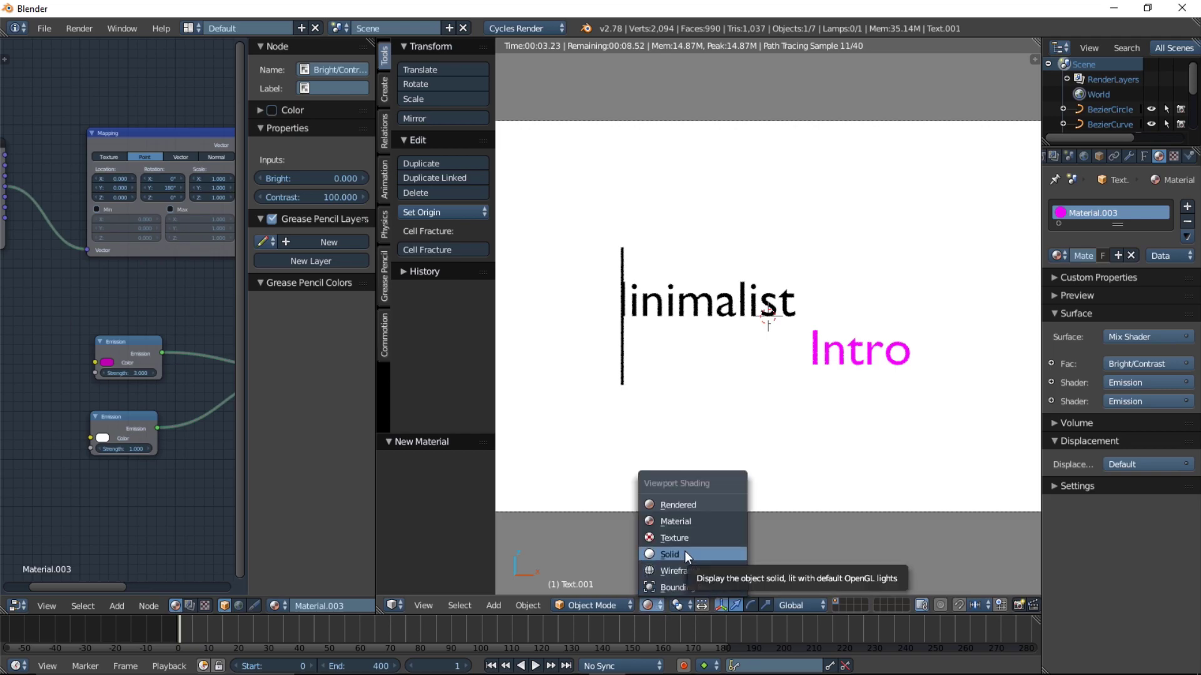
{"action": "left_click", "coordinate": [685, 551]}
Move the Minimalist text about 1.836 units along the X axis, away from the vertical line
{"action": "scroll", "coordinate": [688, 531], "scroll_direction": "down", "scroll_amount": 2}
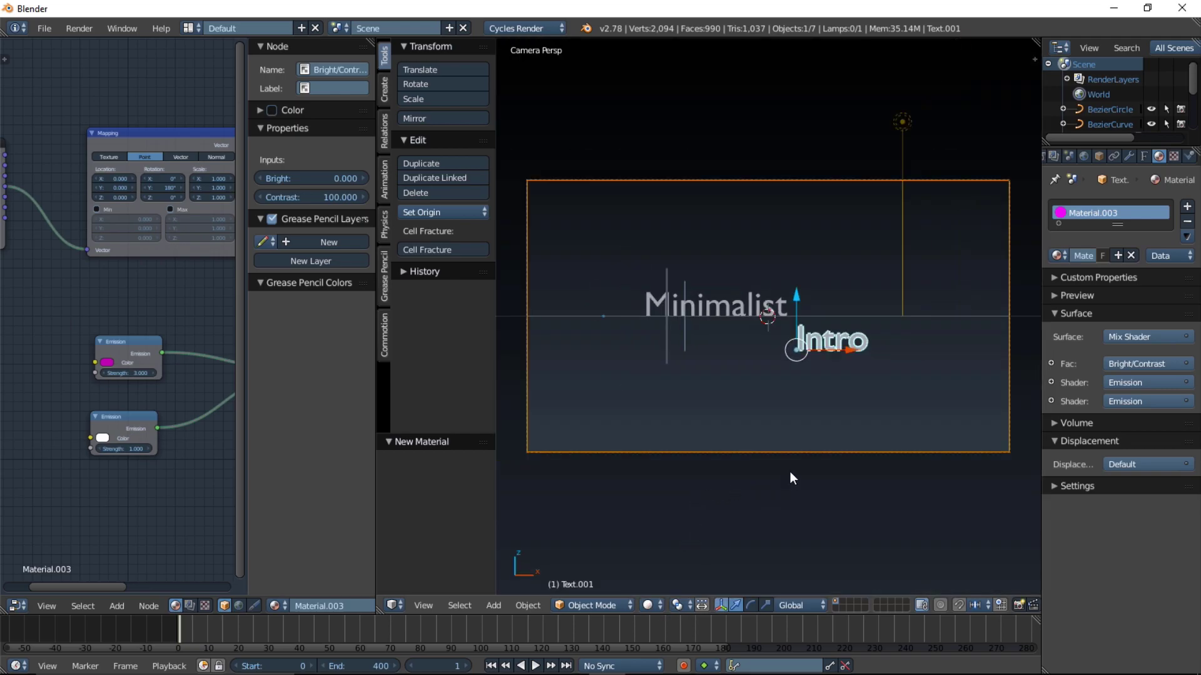
{"action": "middle_click_drag", "start_coordinate": [790, 473], "coordinate": [761, 471], "text": "shift"}
{"action": "right_click", "coordinate": [696, 306]}
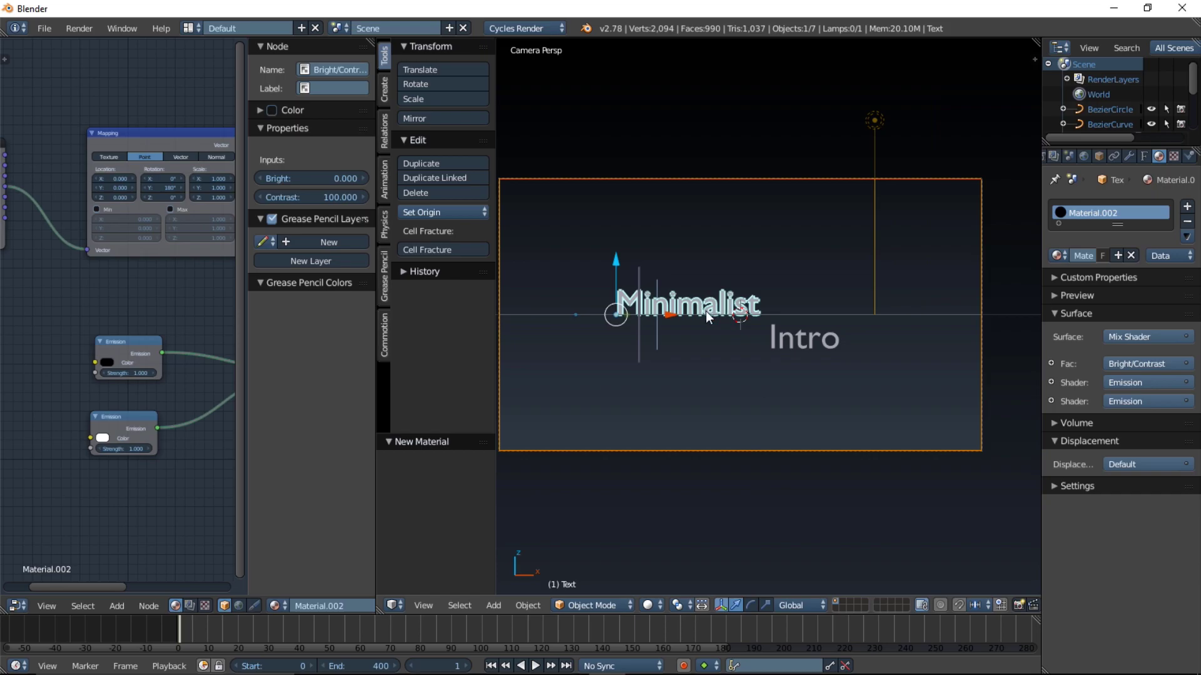
{"action": "key", "text": "g"}
{"action": "key", "text": "x"}
{"action": "left_click", "coordinate": [735, 322]}
Move the Intro text about -0.897 units along the X axis, beneath the Minimalist text
{"action": "right_click", "coordinate": [803, 344]}
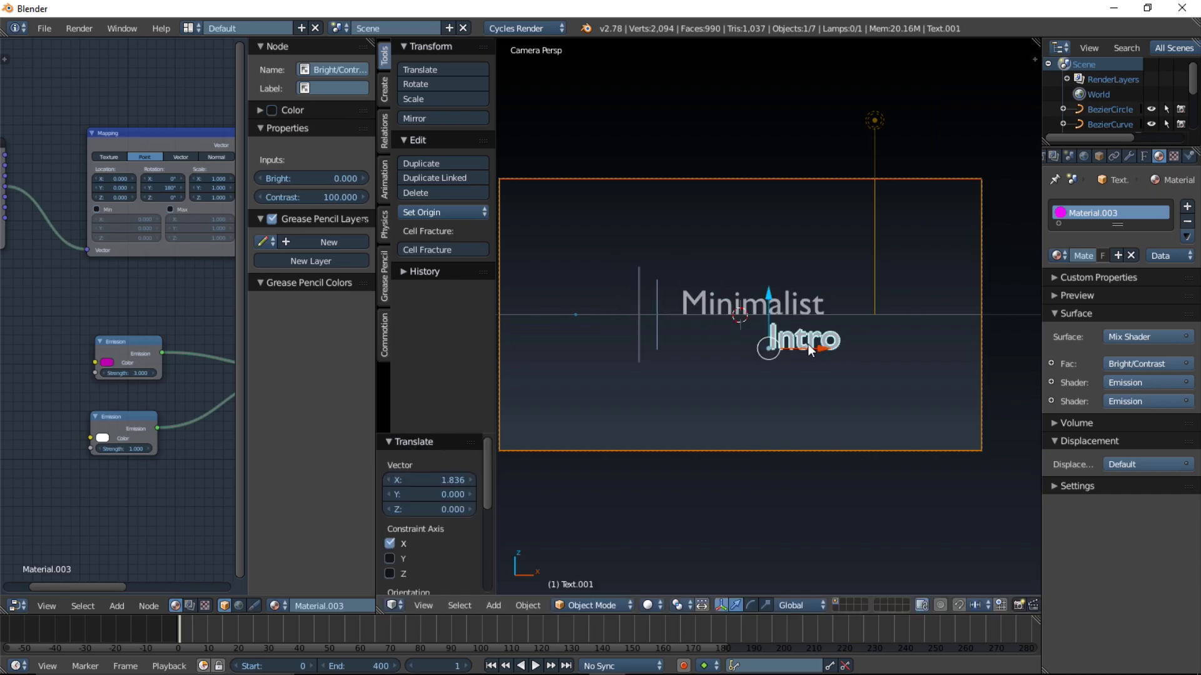
{"action": "key", "text": "g"}
{"action": "key", "text": "x"}
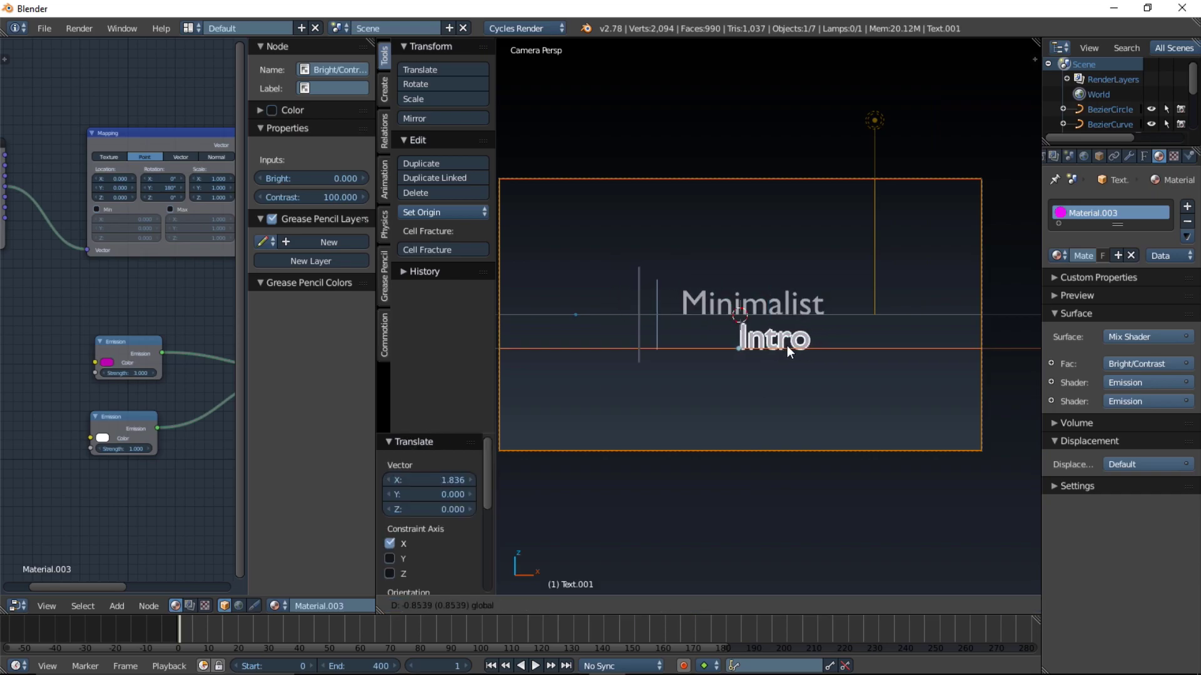
{"action": "left_click", "coordinate": [745, 374]}
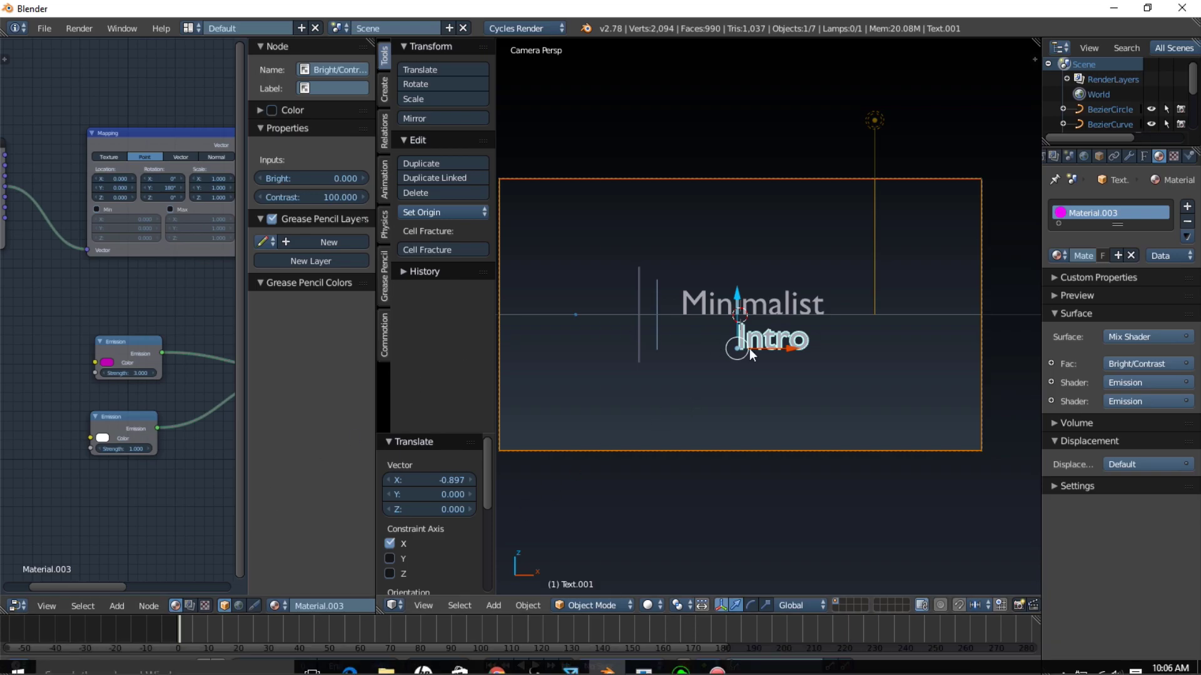
Check the spacing of the two texts and the line in Rendered shading, and restore Solid shading
{"action": "right_click", "coordinate": [774, 302]}
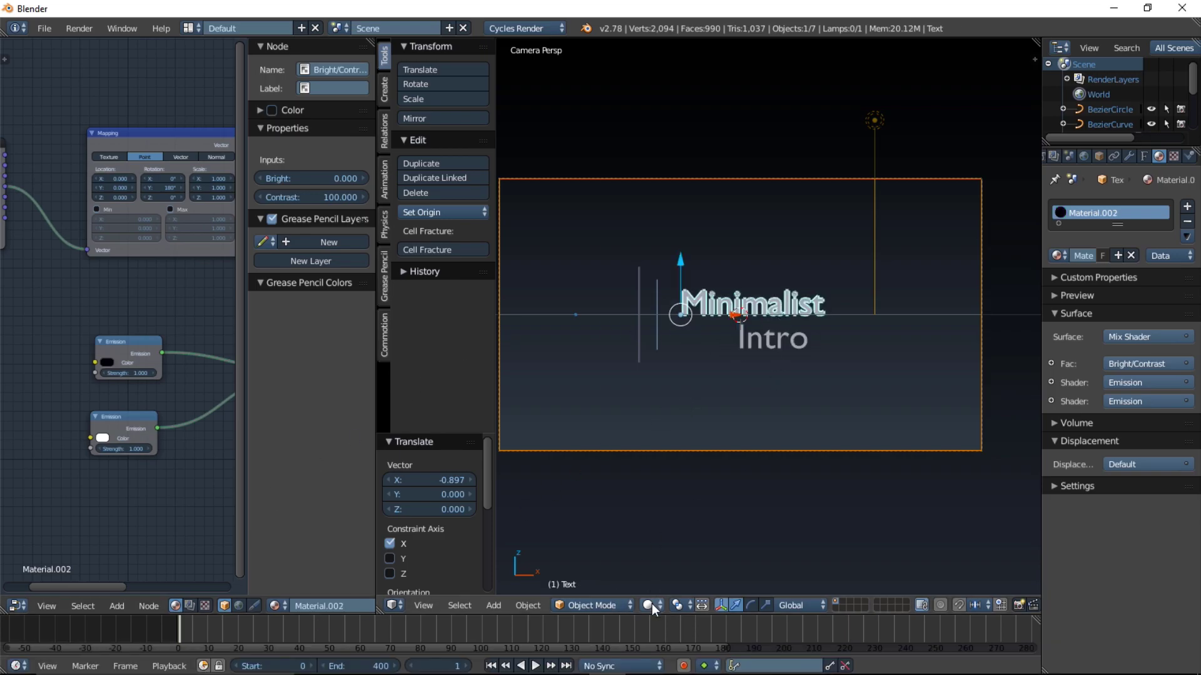
{"action": "left_click", "coordinate": [650, 605]}
{"action": "left_click", "coordinate": [669, 502]}
{"action": "left_click", "coordinate": [660, 603]}
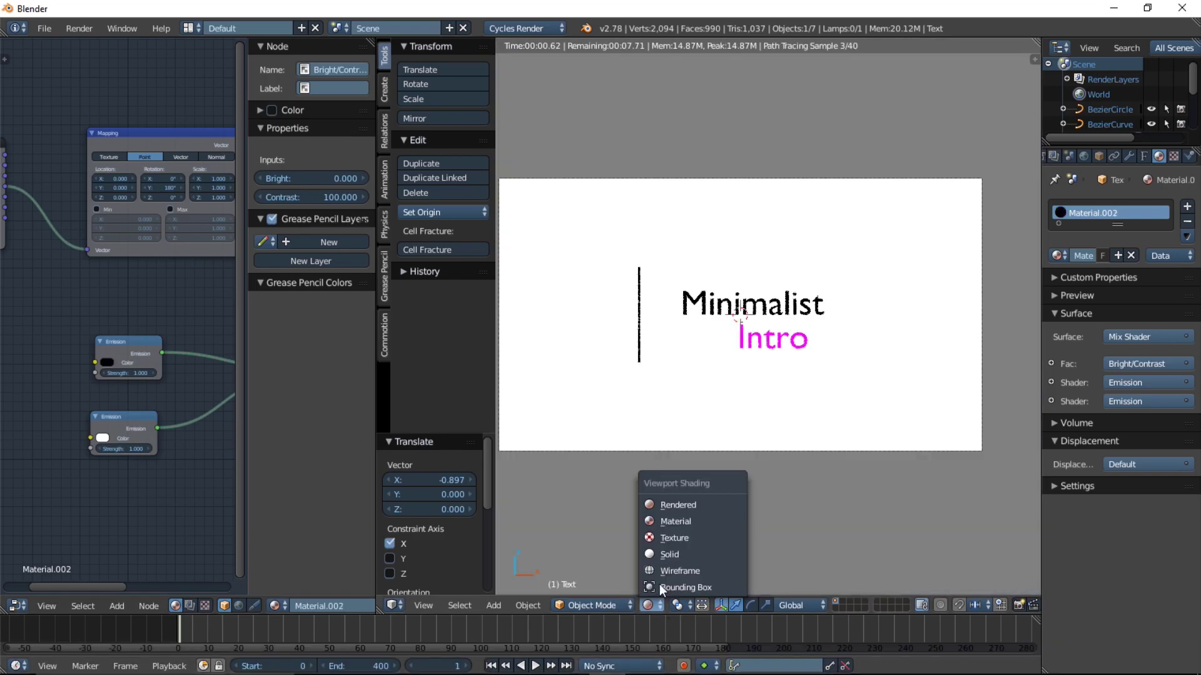
{"action": "left_click", "coordinate": [669, 553]}
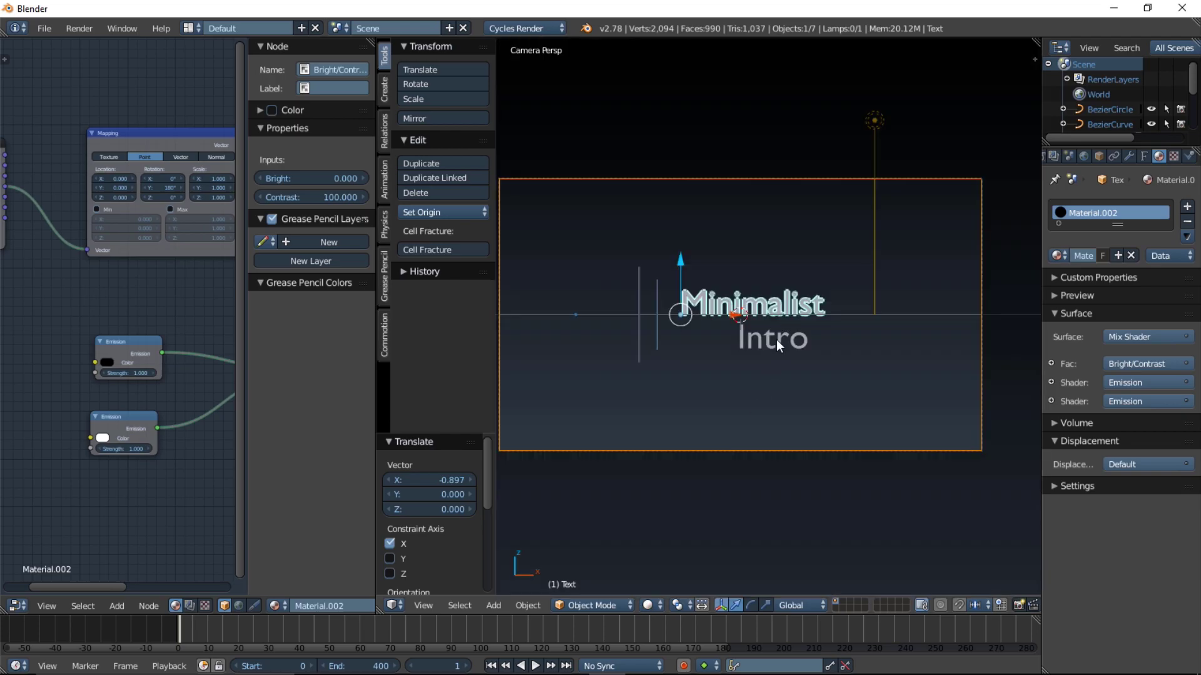
Select the Minimalist and Intro texts together and move them about -0.256 units along the X axis
{"action": "key", "text": "b"}
{"action": "mouse_move", "coordinate": [770, 287]}
{"action": "left_mouse_down"}
{"action": "mouse_move", "coordinate": [785, 368]}
{"action": "mouse_move", "coordinate": [742, 337]}
{"action": "mouse_move", "coordinate": [751, 344]}
{"action": "left_mouse_up"}
{"action": "left_click", "coordinate": [651, 606]}
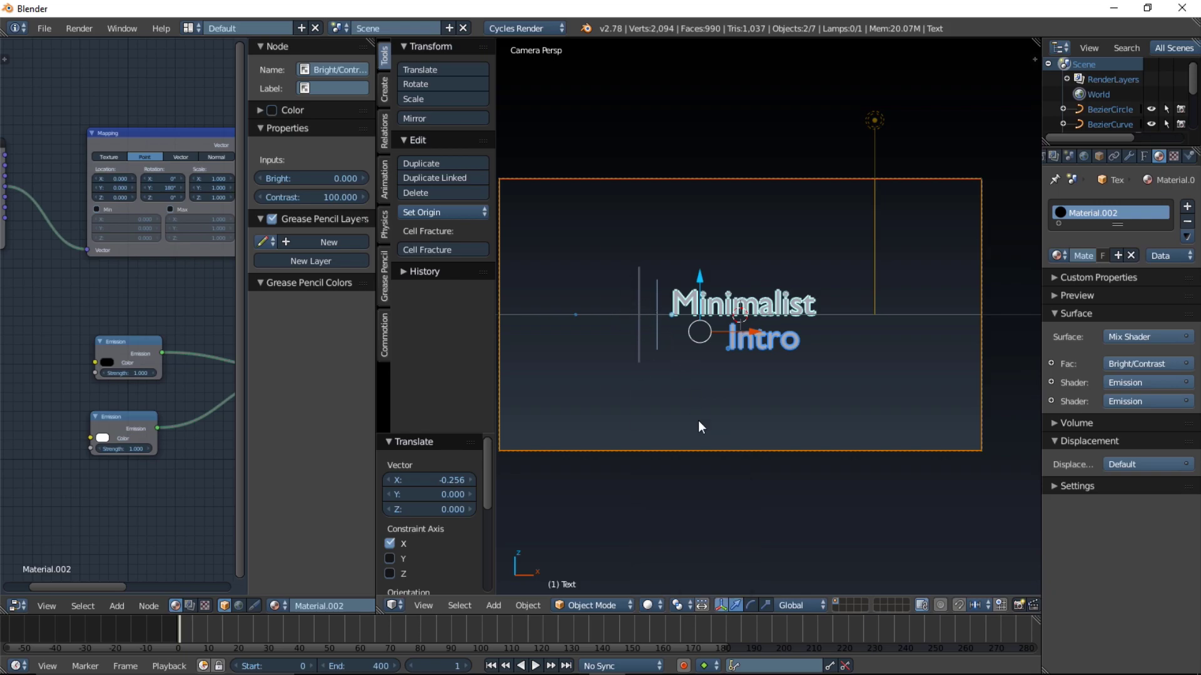
{"action": "left_click", "coordinate": [648, 605]}
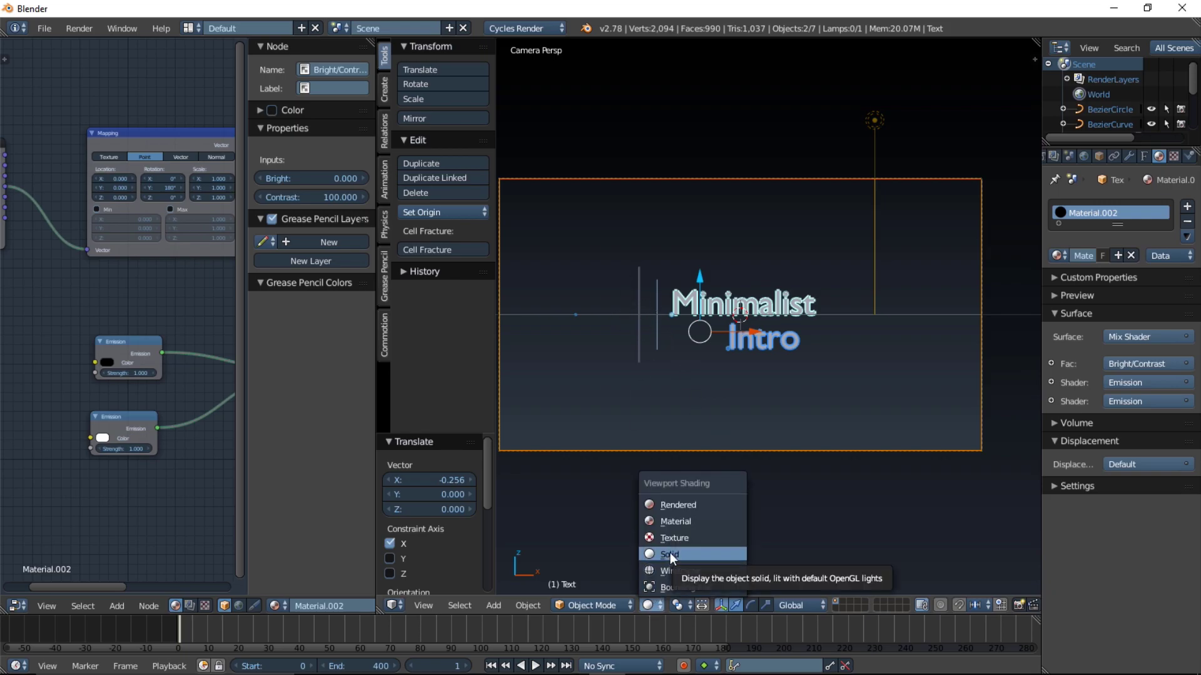
Select the Minimalist text and set the timeline's playback sync mode to AV-sync
{"action": "right_click", "coordinate": [778, 307]}
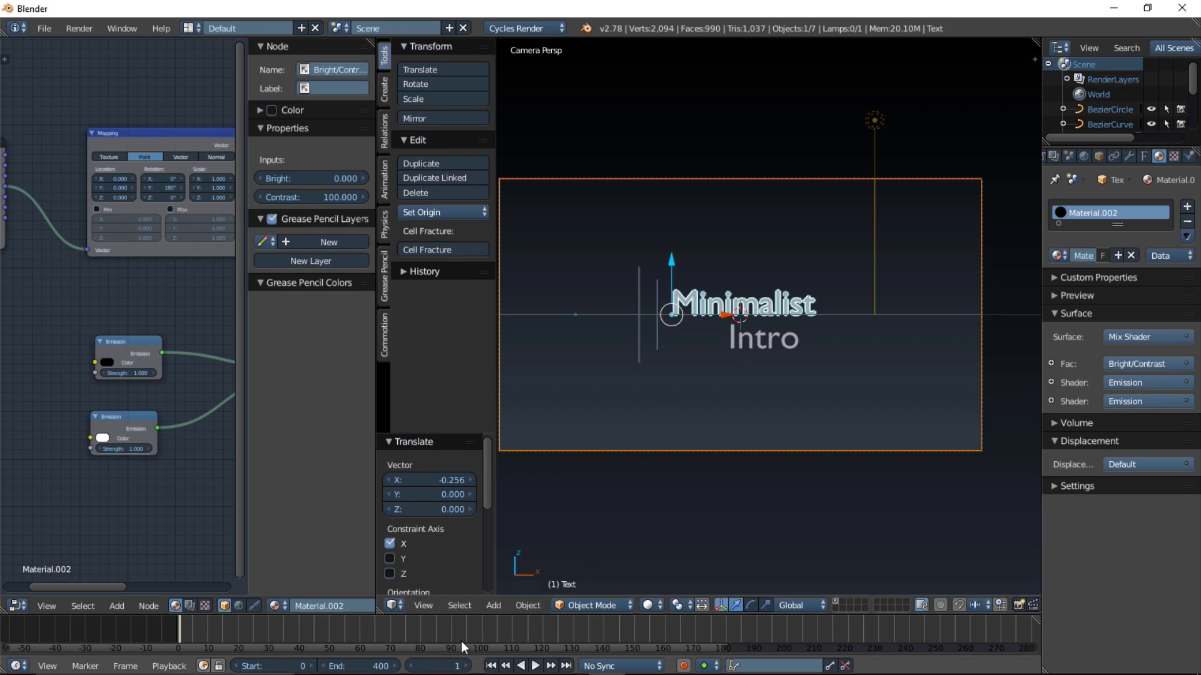
{"action": "left_click", "coordinate": [616, 665]}
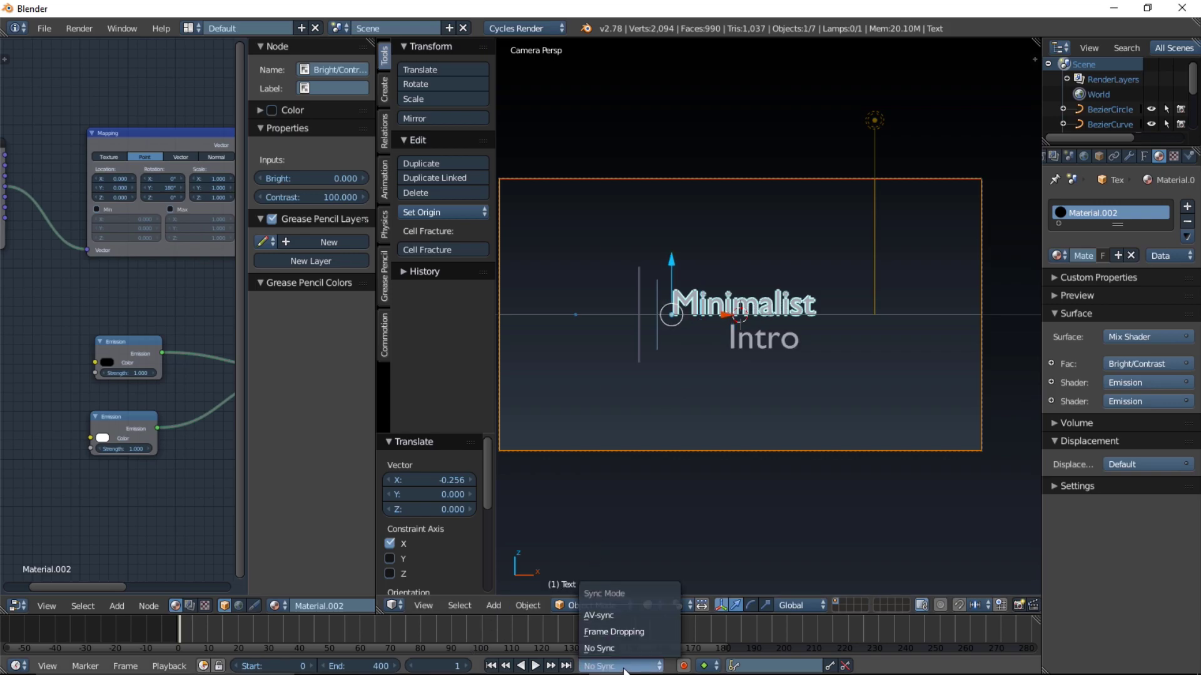
{"action": "left_click", "coordinate": [613, 614]}
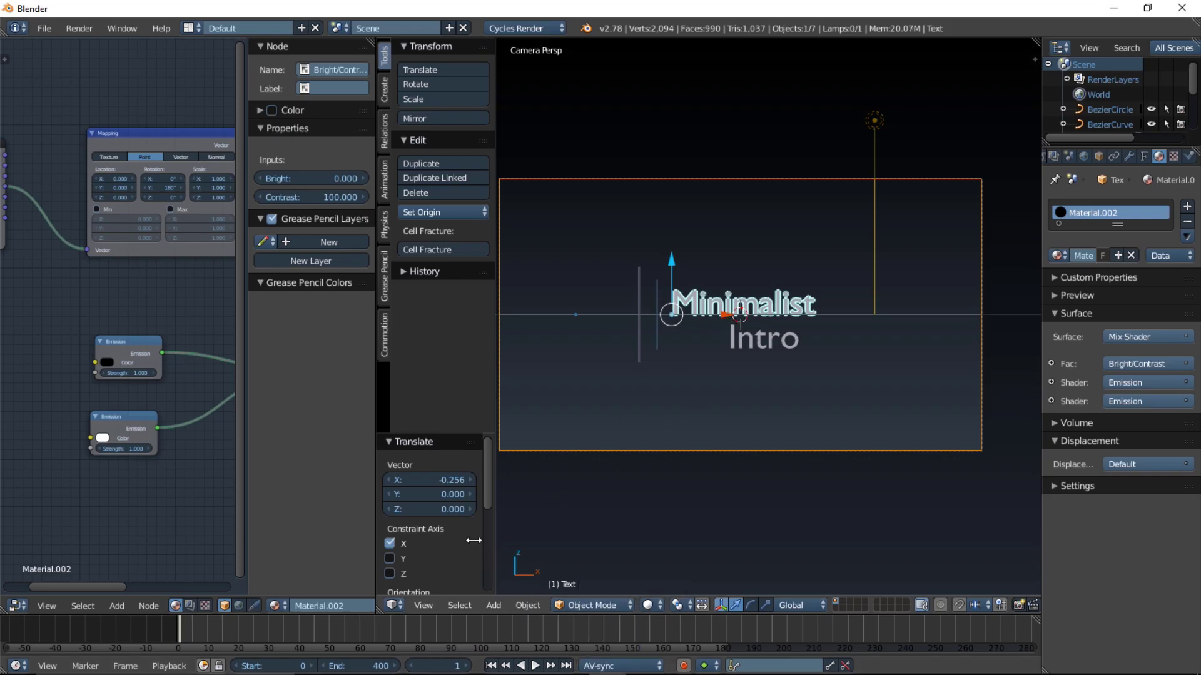
Go to frame 60 and insert a Location keyframe on both the Minimalist and Intro texts
{"action": "left_click", "coordinate": [445, 661]}
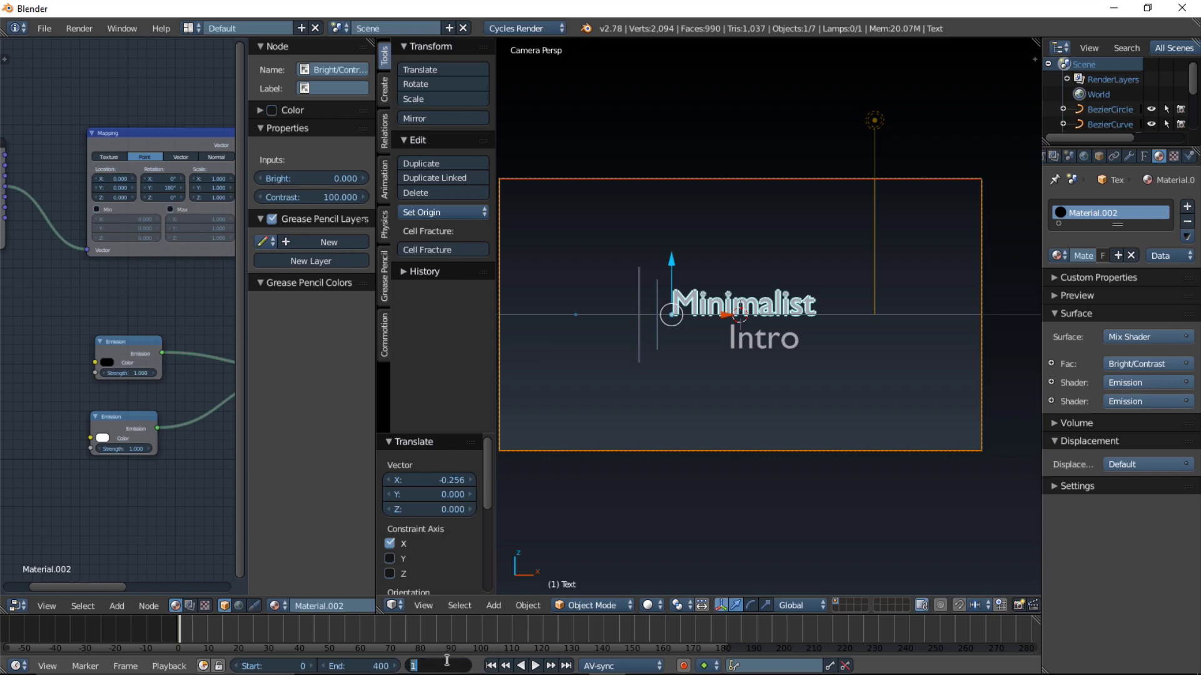
{"action": "key", "text": "Return"}
{"action": "right_click", "coordinate": [785, 334]}
{"action": "right_click", "coordinate": [783, 304]}
{"action": "key", "text": "i"}
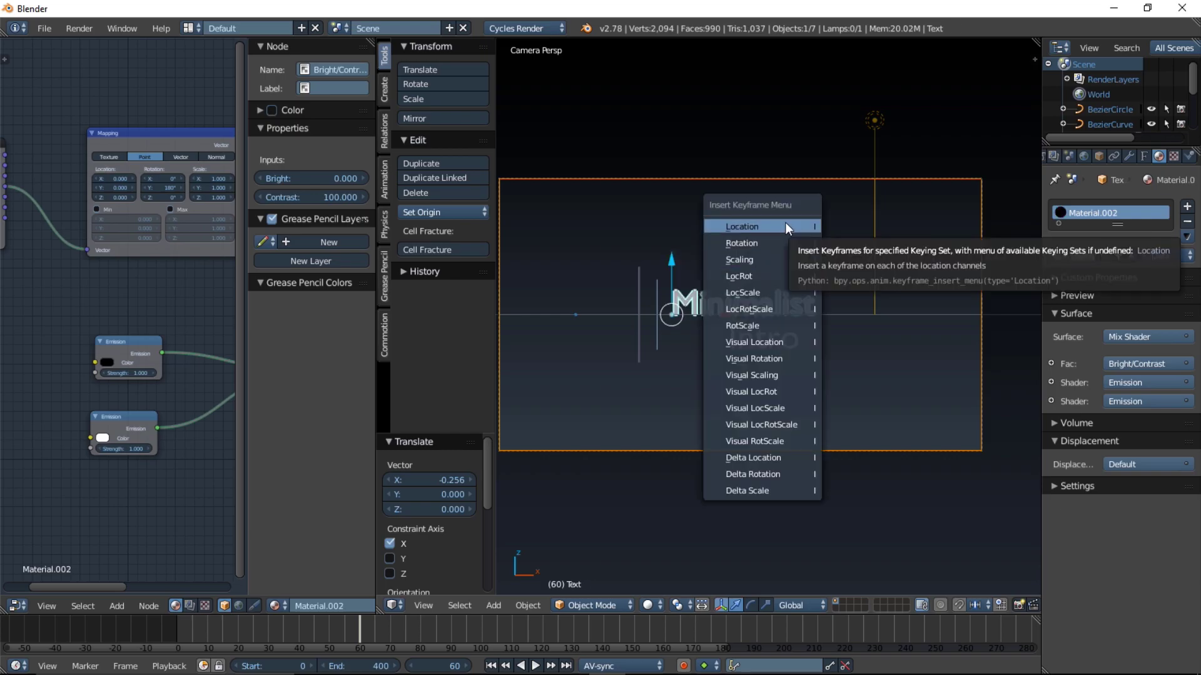
{"action": "left_click", "coordinate": [785, 226]}
{"action": "right_click", "coordinate": [775, 335]}
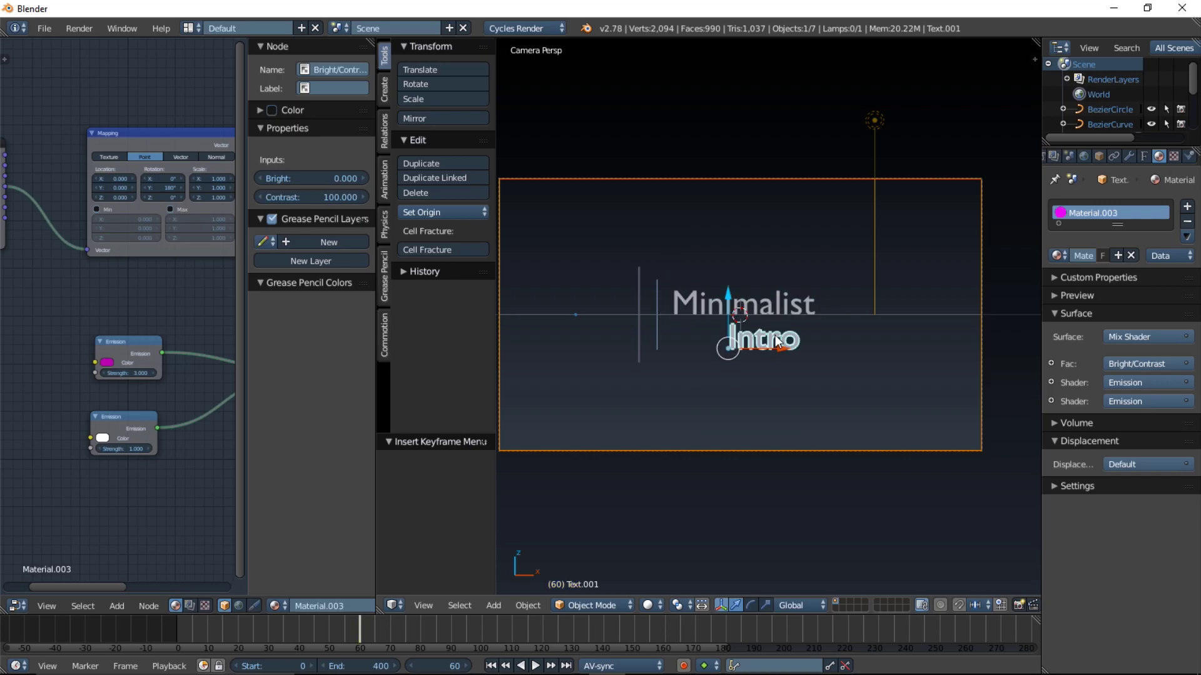
{"action": "key", "text": "i"}
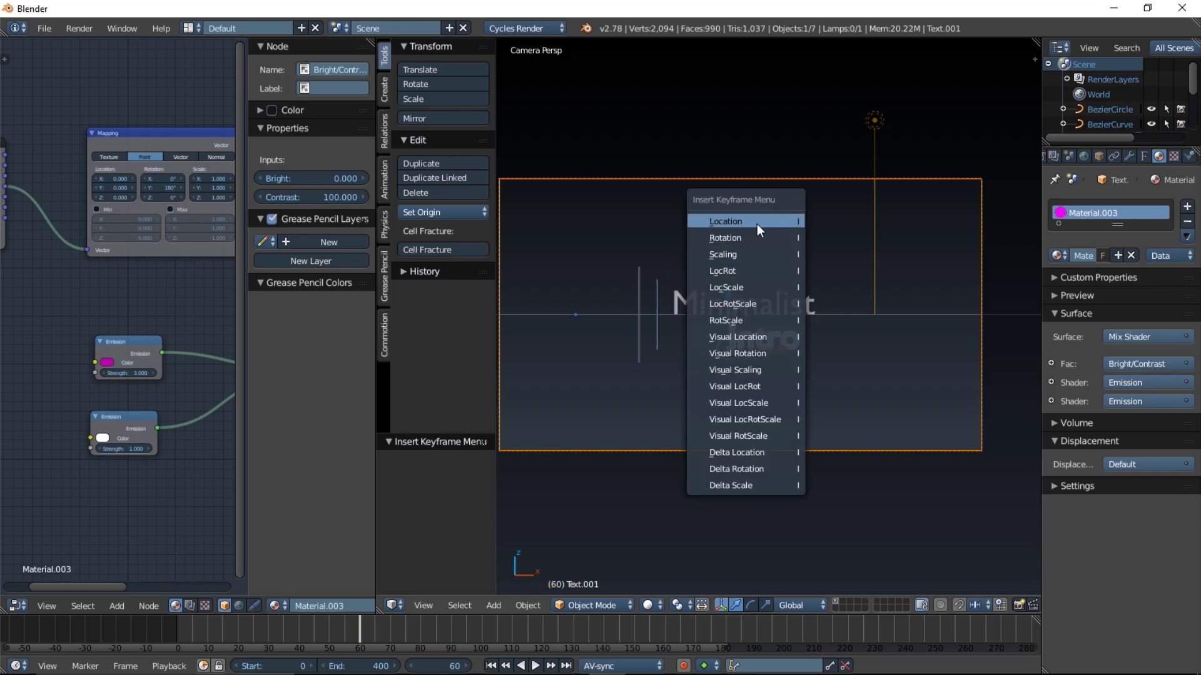
{"action": "left_click", "coordinate": [757, 223]}
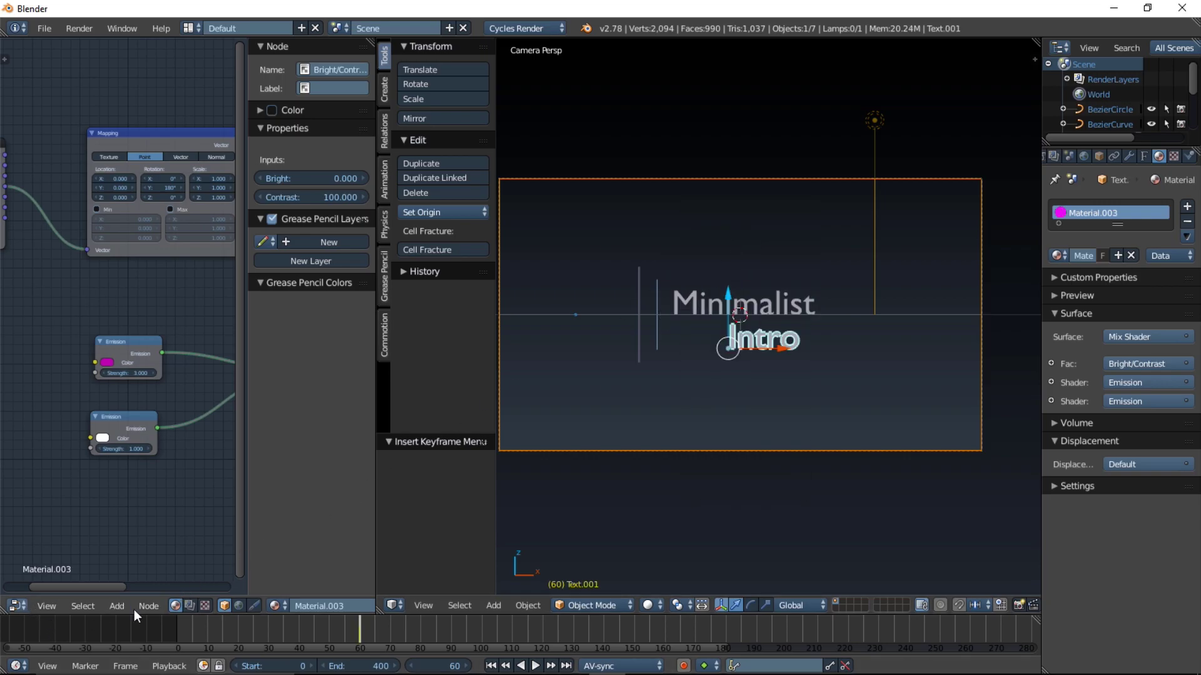
Go to frame 0 and move the Intro text about -5.181 units along X, past the vertical line
{"action": "left_click", "coordinate": [438, 665]}
{"action": "type", "text": "0"}
{"action": "key", "text": "Return"}
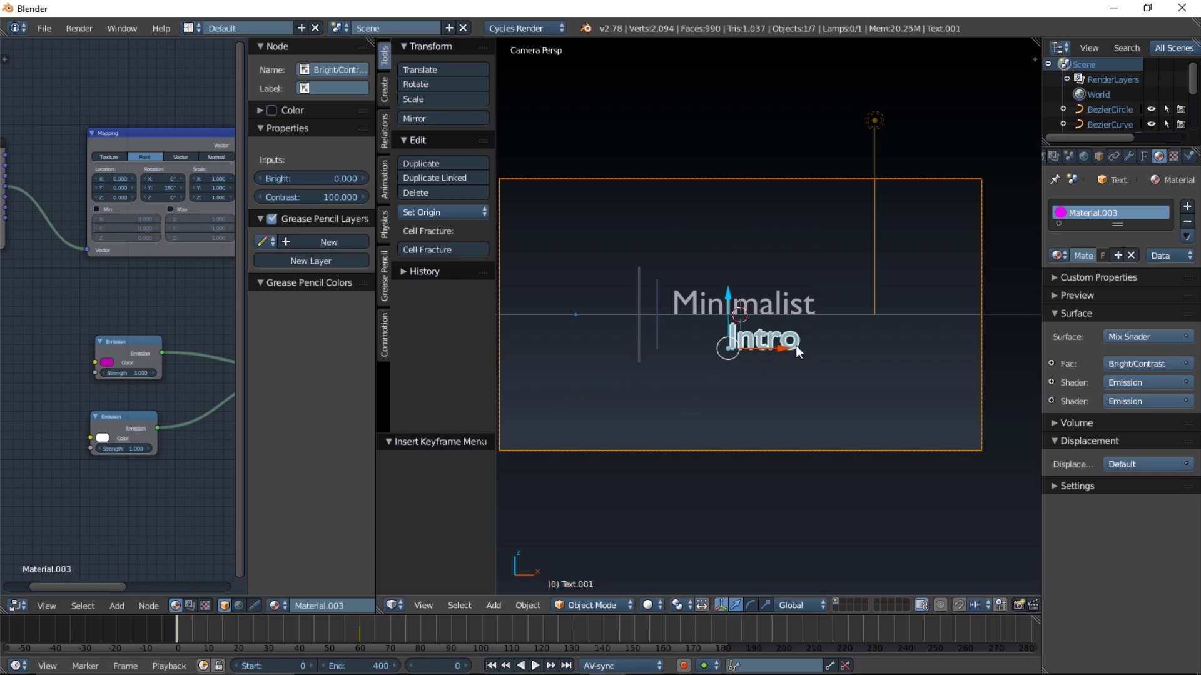
{"action": "key", "text": "g"}
{"action": "key", "text": "x"}
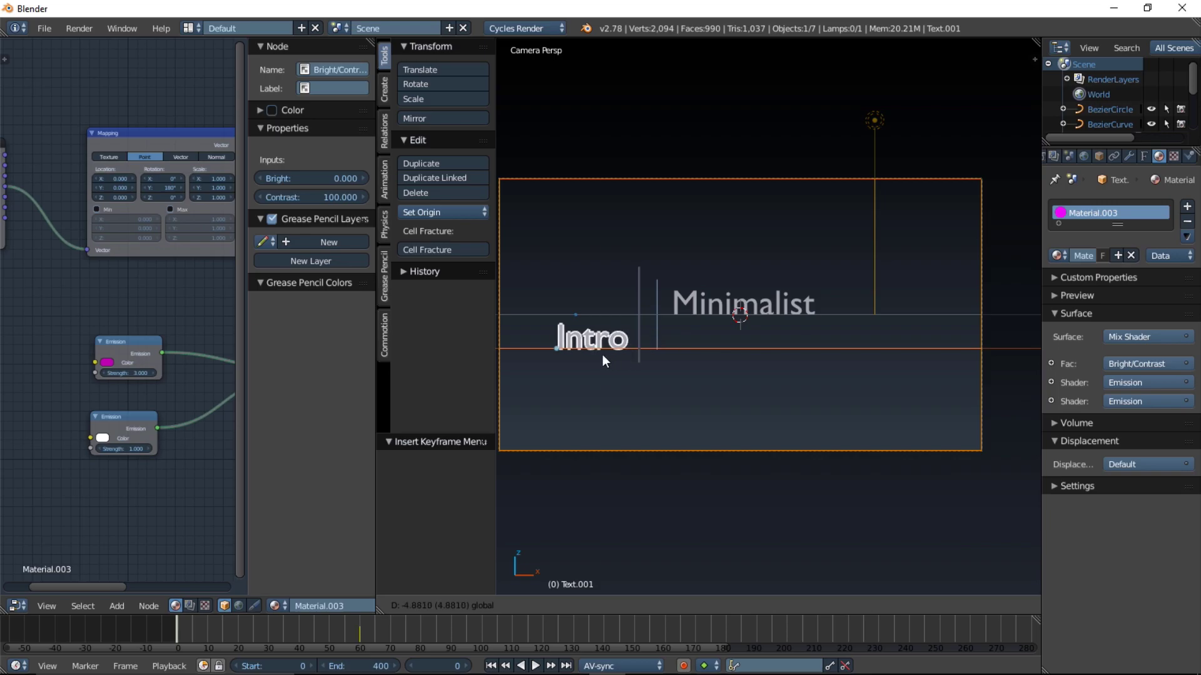
{"action": "left_click", "coordinate": [602, 355]}
Move the Minimalist text about -5.807 units along X so it lies entirely beyond the vertical line
{"action": "right_click", "coordinate": [725, 293]}
{"action": "key", "text": "g"}
{"action": "key", "text": "x"}
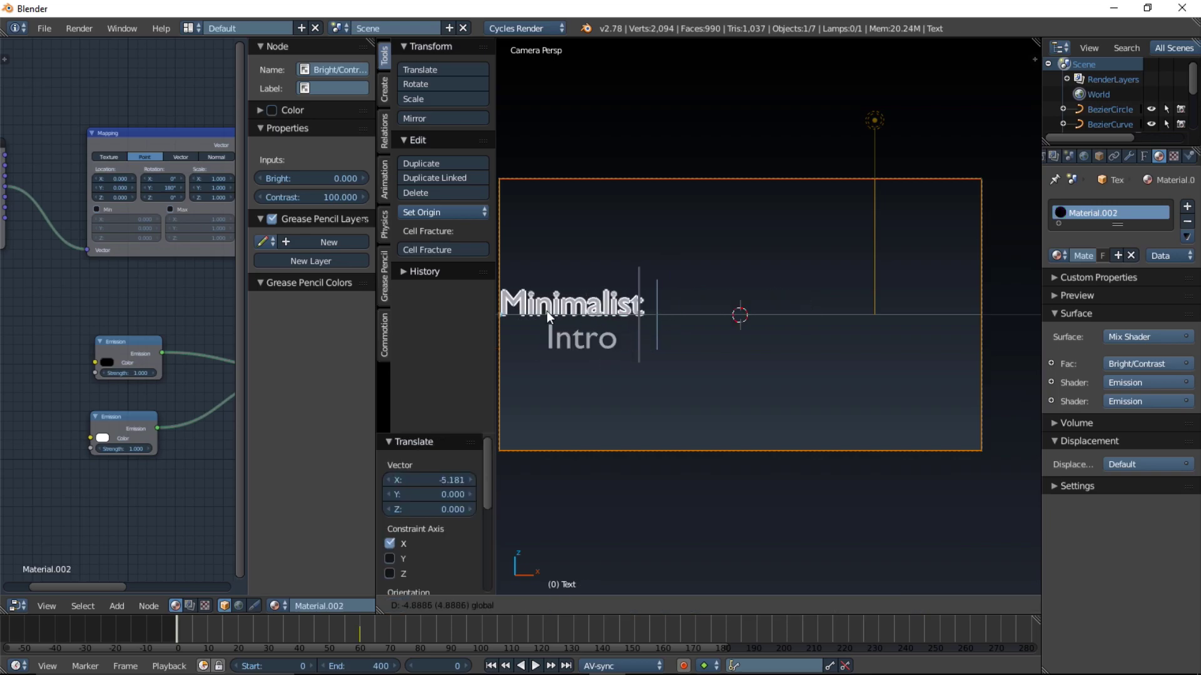
{"action": "left_click", "coordinate": [516, 310]}
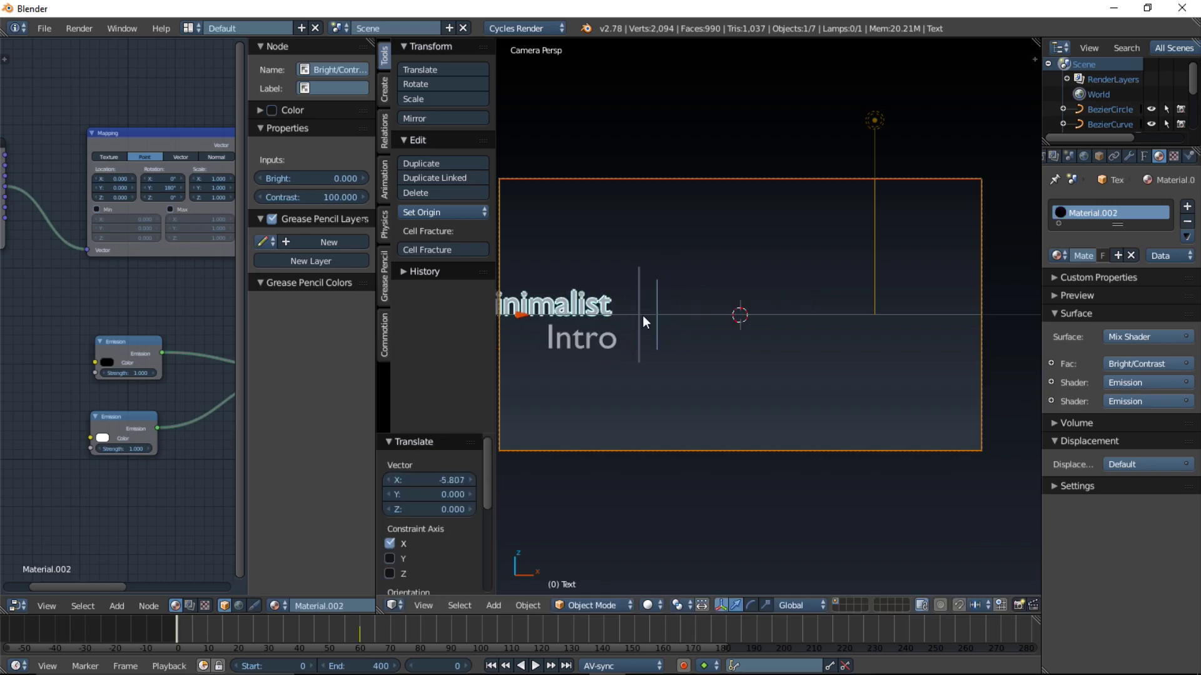
Insert Location keyframes at frame 0 on the Minimalist text and the Intro text
{"action": "key", "text": "i"}
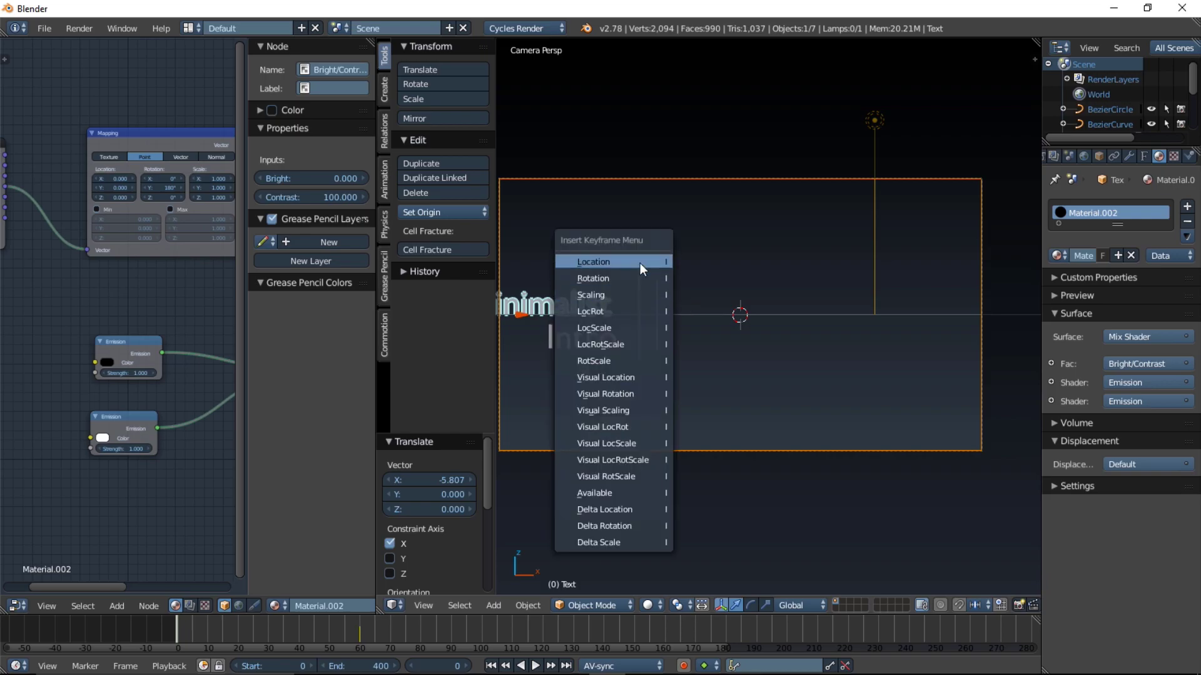
{"action": "left_click", "coordinate": [640, 263]}
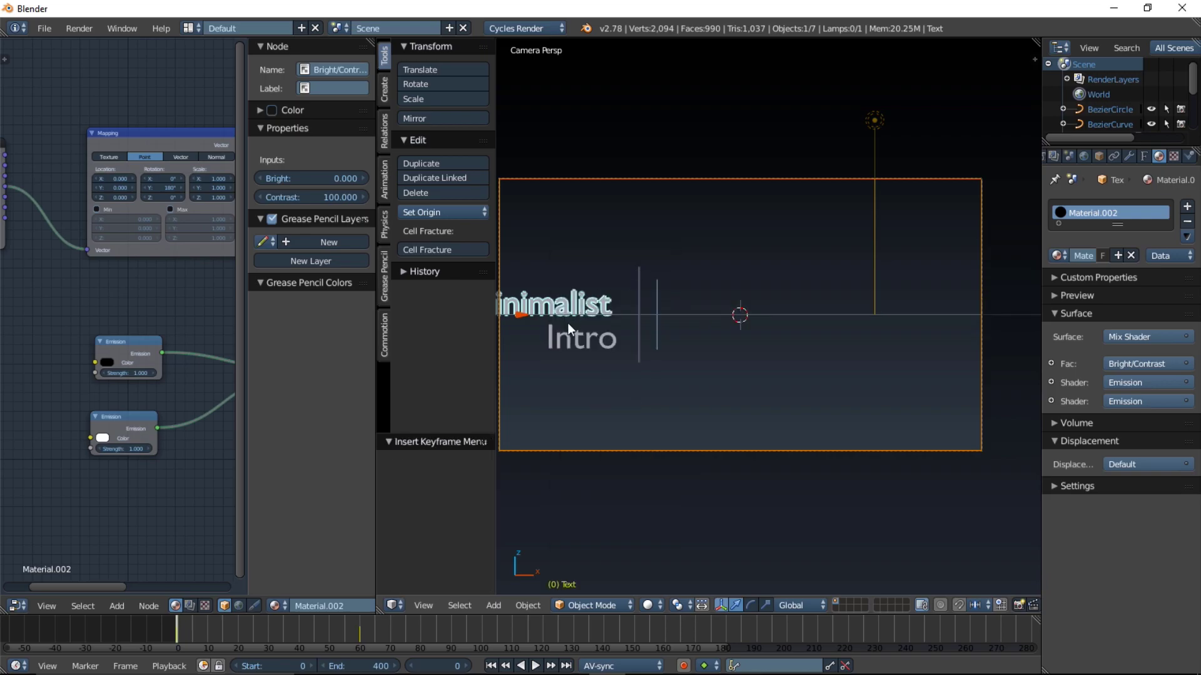
{"action": "right_click", "coordinate": [574, 344]}
{"action": "key", "text": "i"}
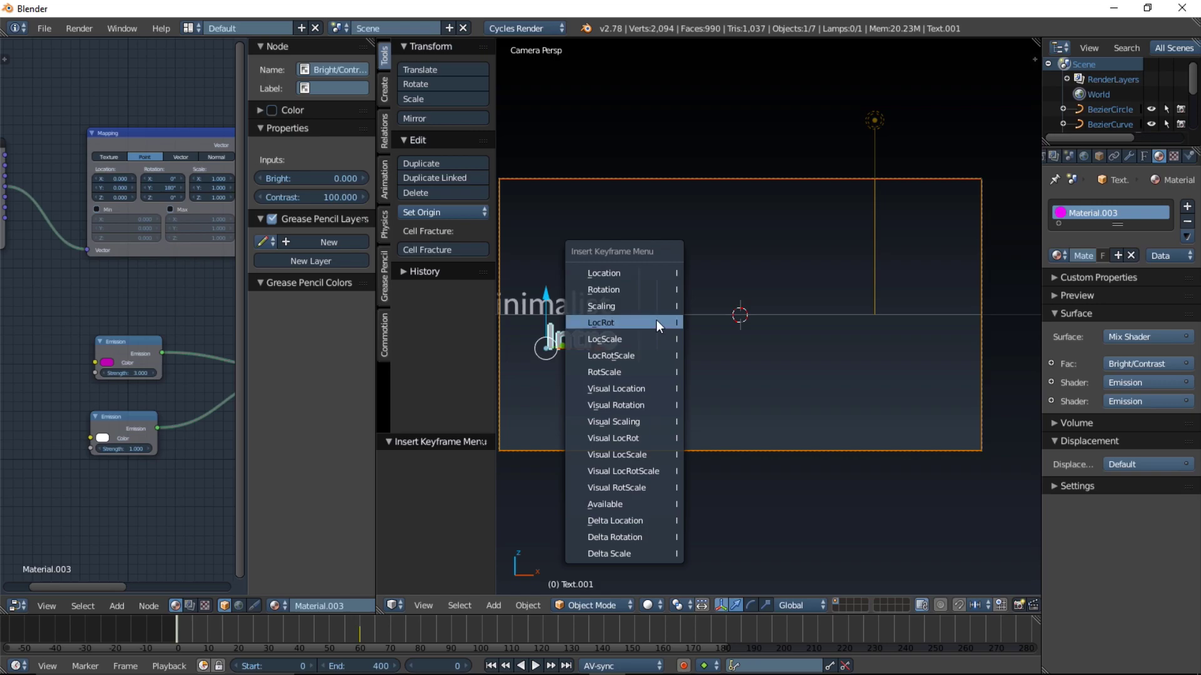
{"action": "left_click", "coordinate": [647, 273]}
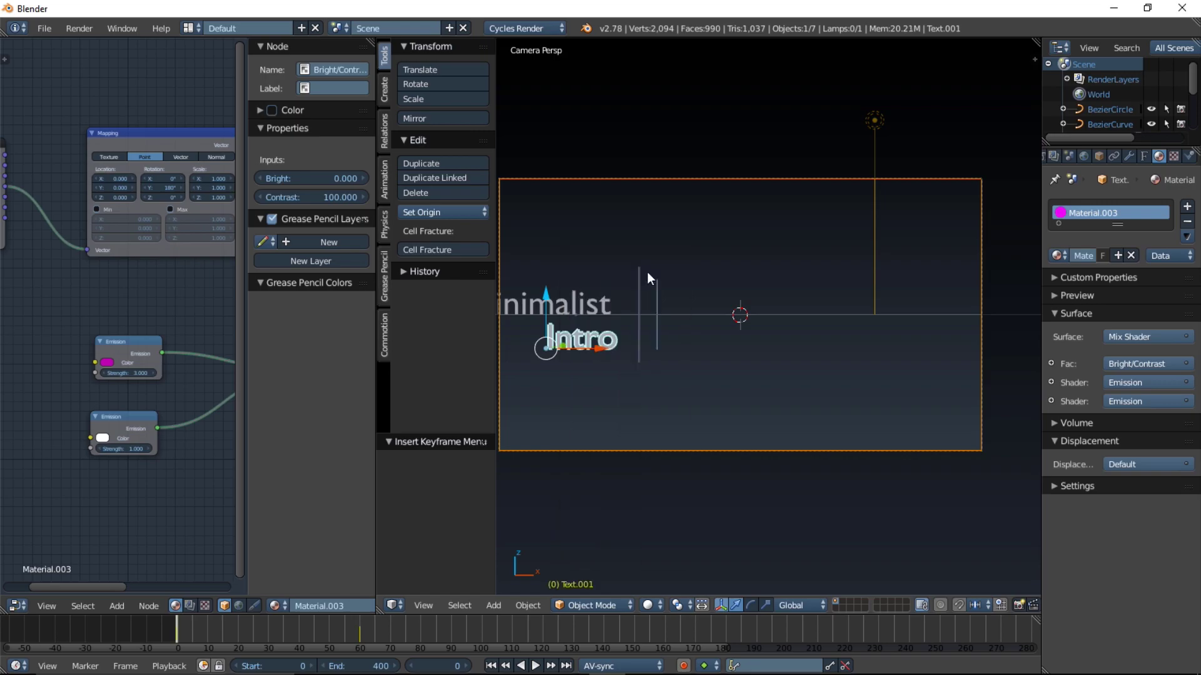
Play back the sliding text animation, stop it, and scrub to frame 26
{"action": "left_click", "coordinate": [537, 666]}
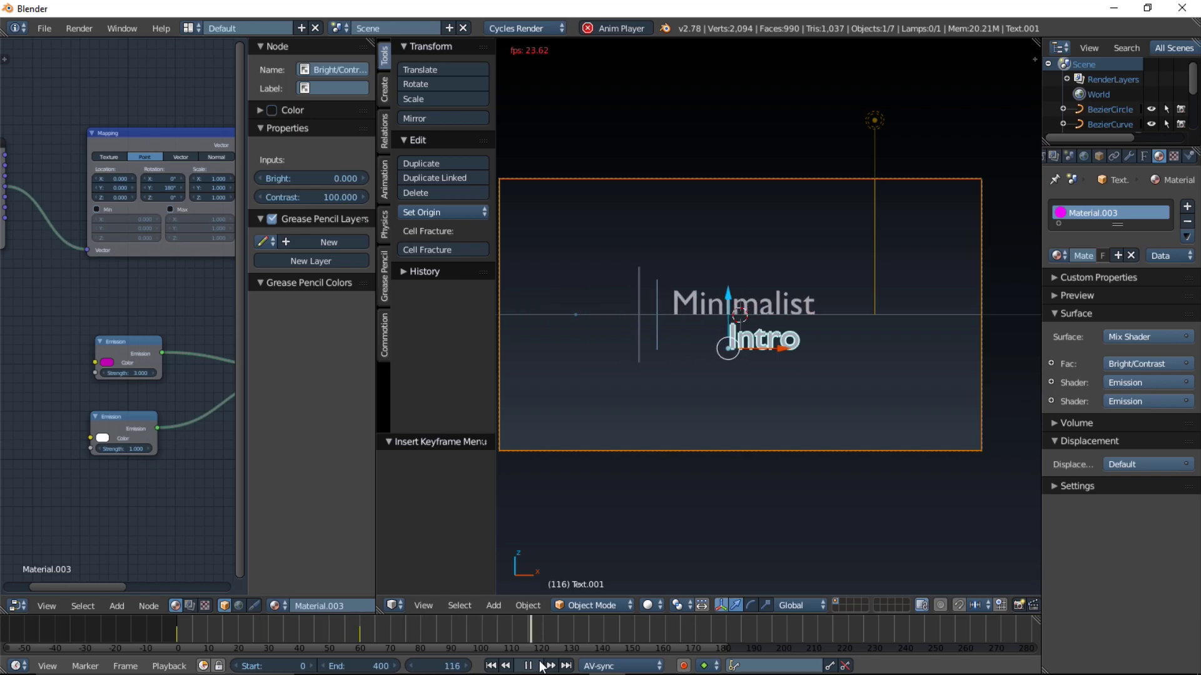
{"action": "left_click", "coordinate": [539, 665]}
{"action": "mouse_move", "coordinate": [239, 633]}
{"action": "left_mouse_down"}
{"action": "mouse_move", "coordinate": [202, 630]}
{"action": "mouse_move", "coordinate": [257, 628]}
{"action": "left_mouse_up"}
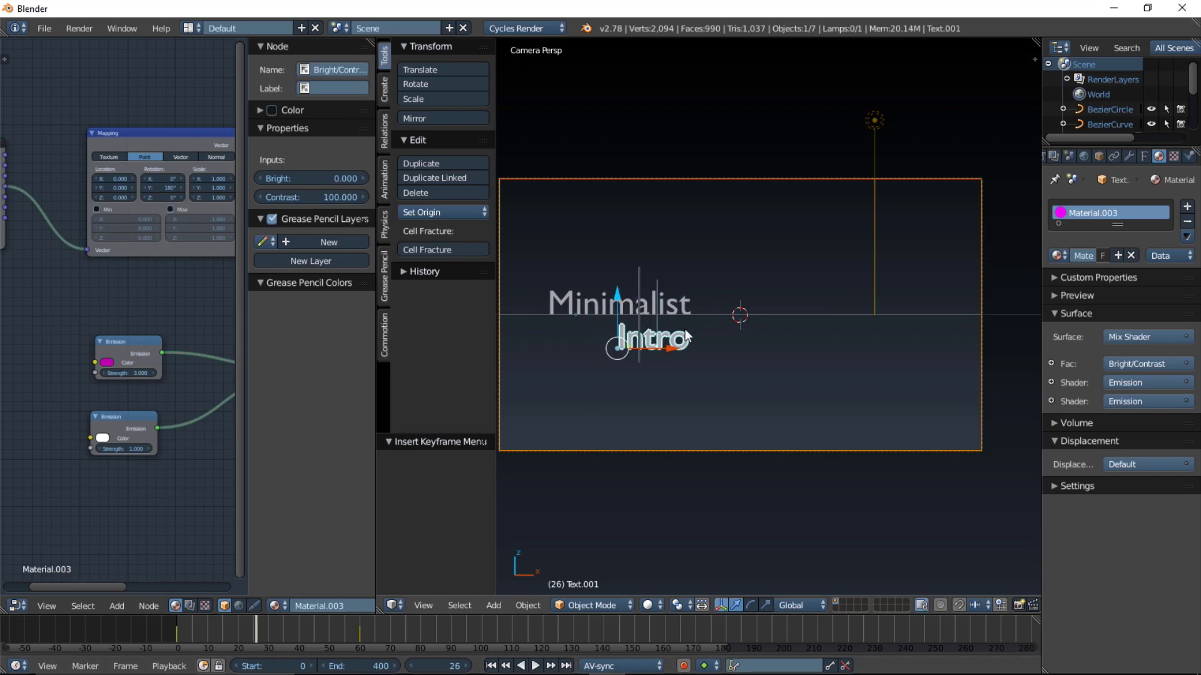
Check the partial text reveal at frame 26 in Rendered shading, and restore Solid shading
{"action": "left_click", "coordinate": [661, 605]}
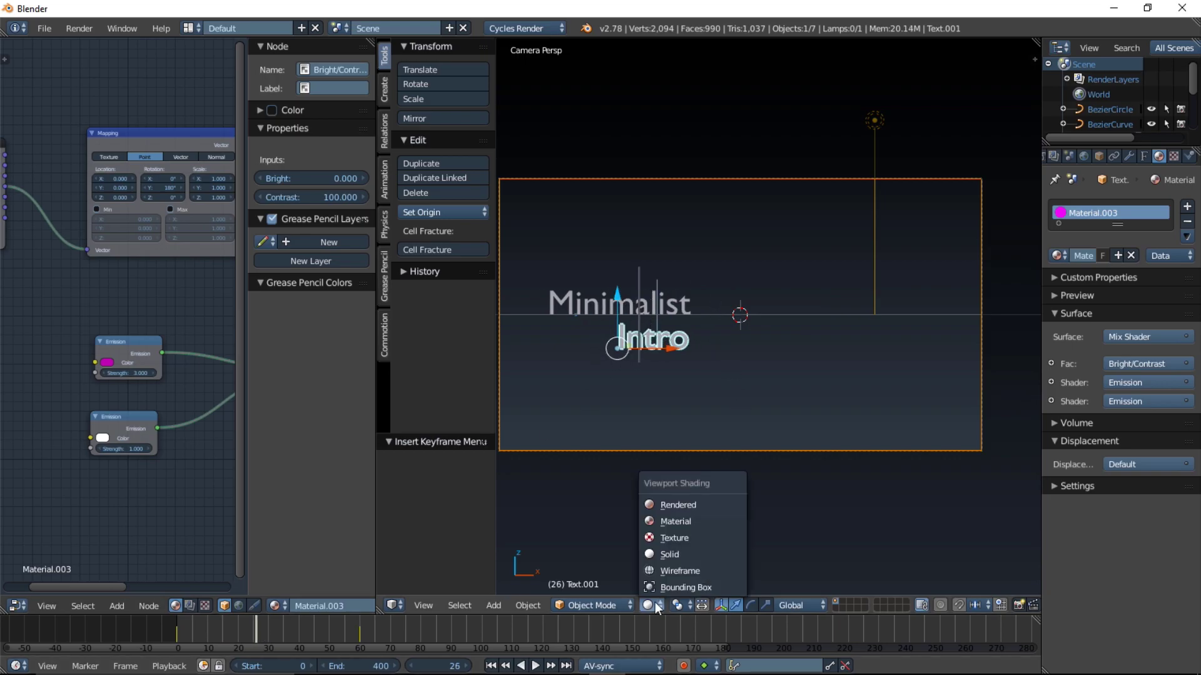
{"action": "left_click", "coordinate": [675, 496]}
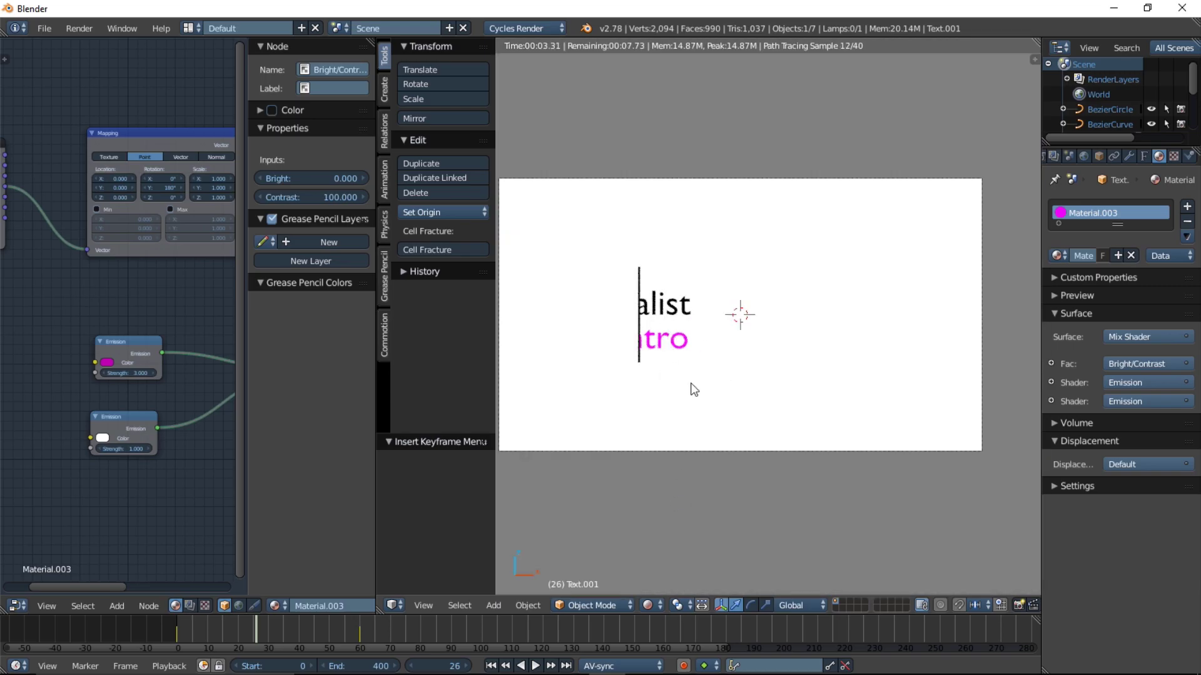
{"action": "left_click", "coordinate": [648, 605]}
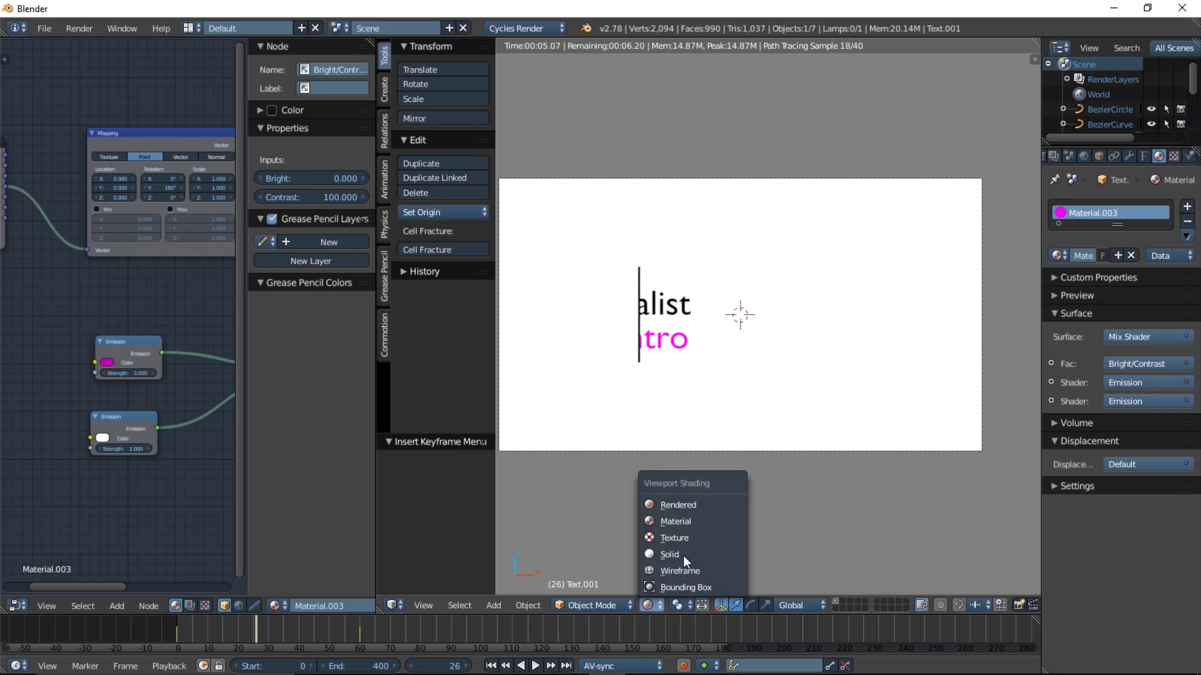
{"action": "left_click", "coordinate": [681, 552]}
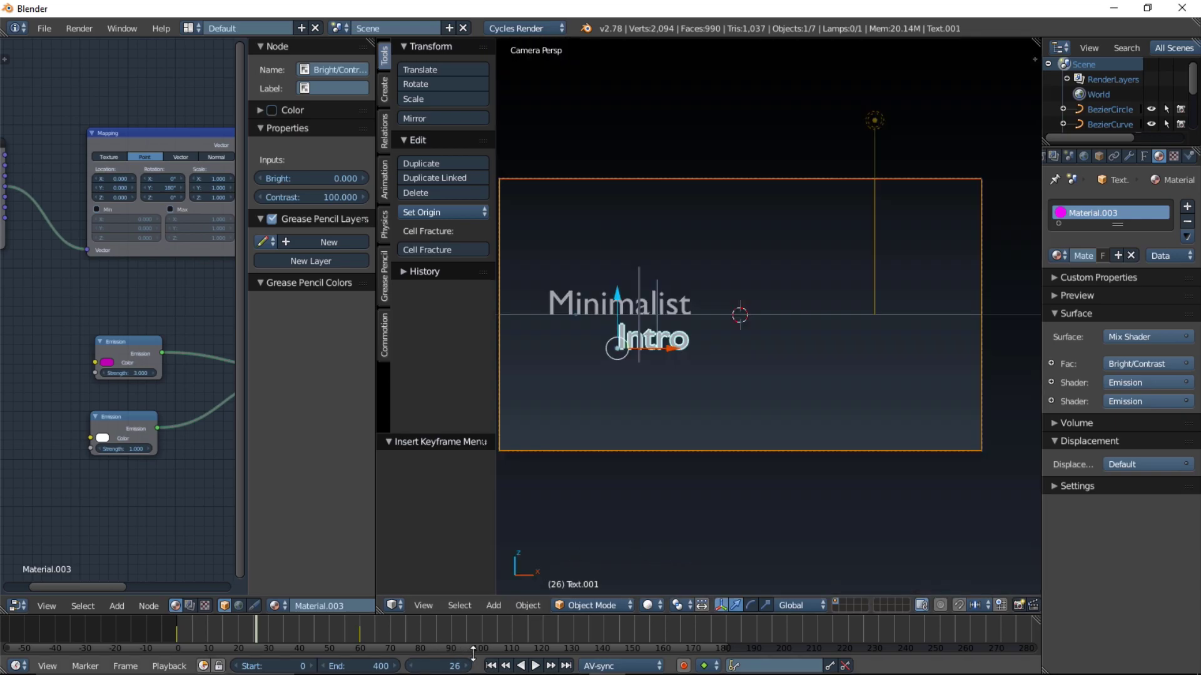
Change the node editor area to the Dope Sheet, with the keyframes of both texts in view
{"action": "left_click", "coordinate": [17, 606]}
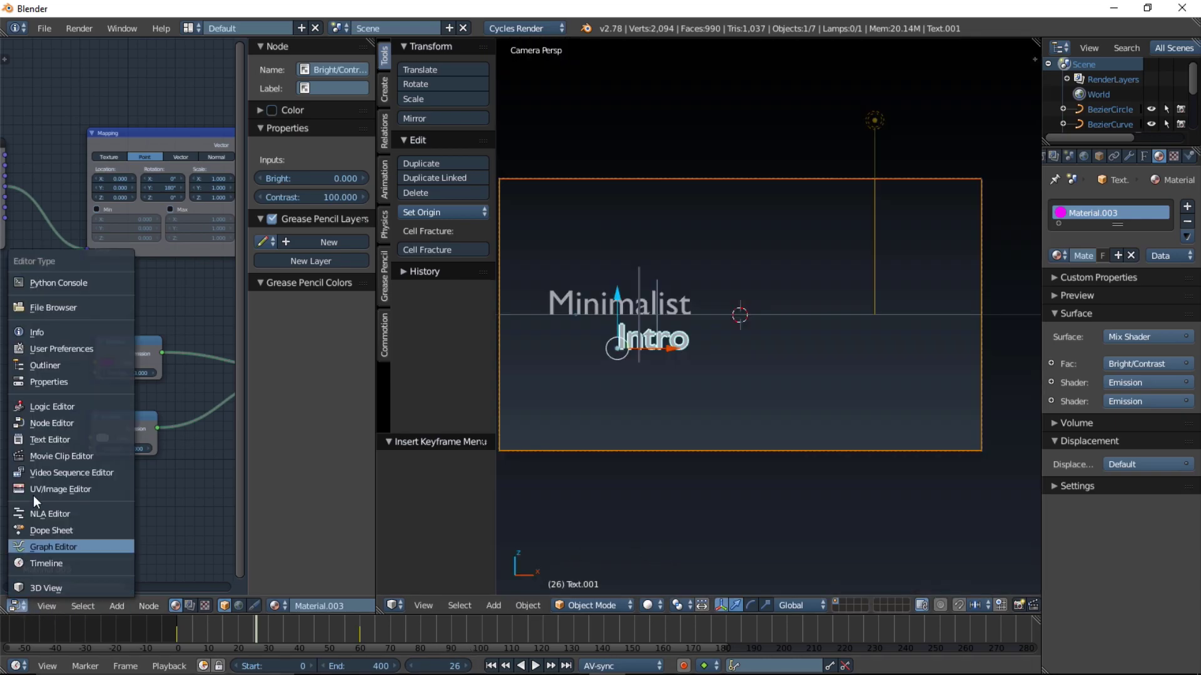
{"action": "left_click", "coordinate": [55, 530]}
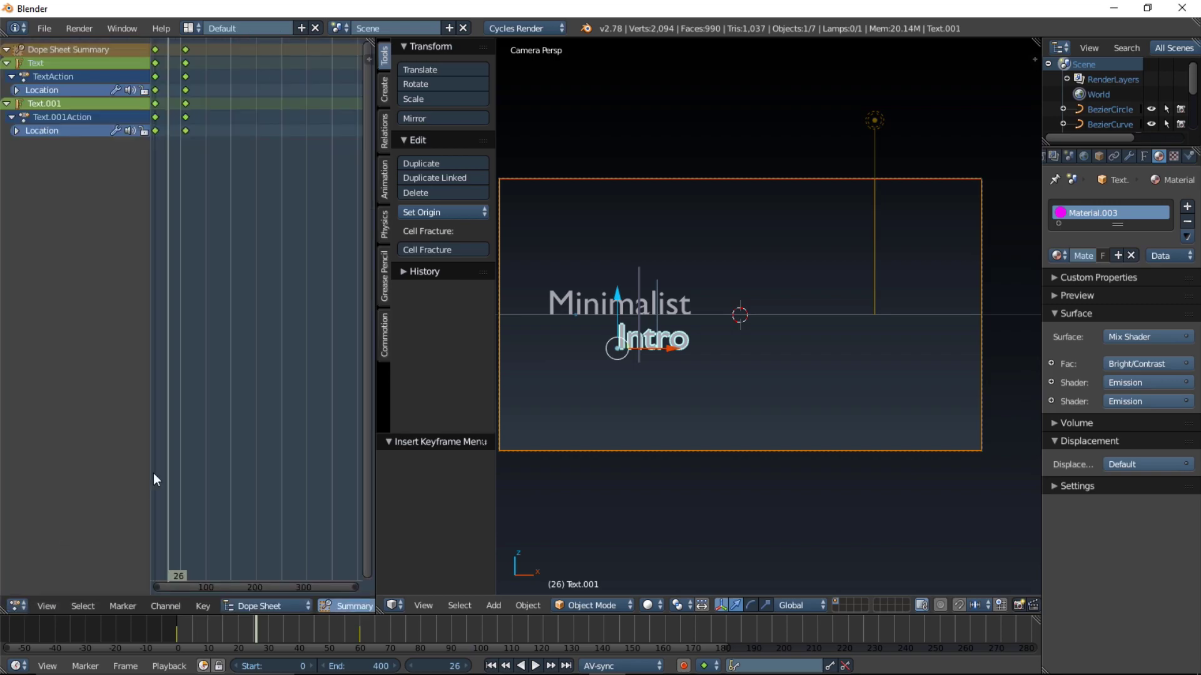
{"action": "middle_click_drag", "start_coordinate": [287, 399], "coordinate": [376, 407]}
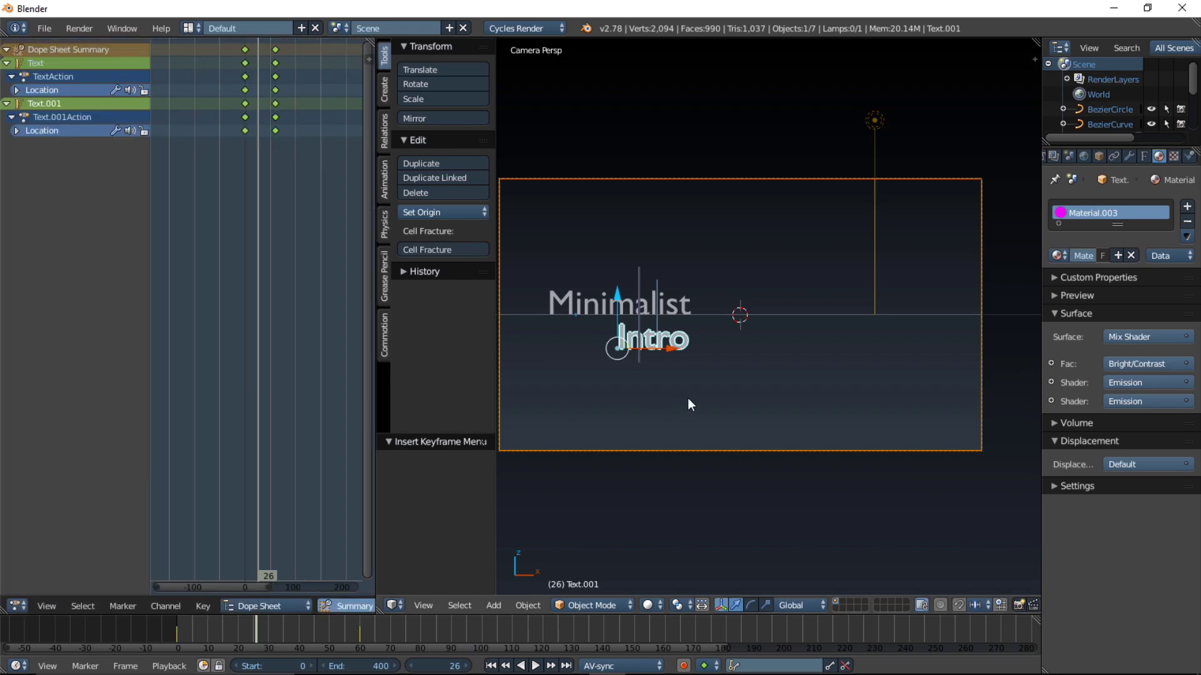
Insert Location keyframes at frame 200 on the Minimalist text and the Intro text
{"action": "right_click", "coordinate": [579, 304]}
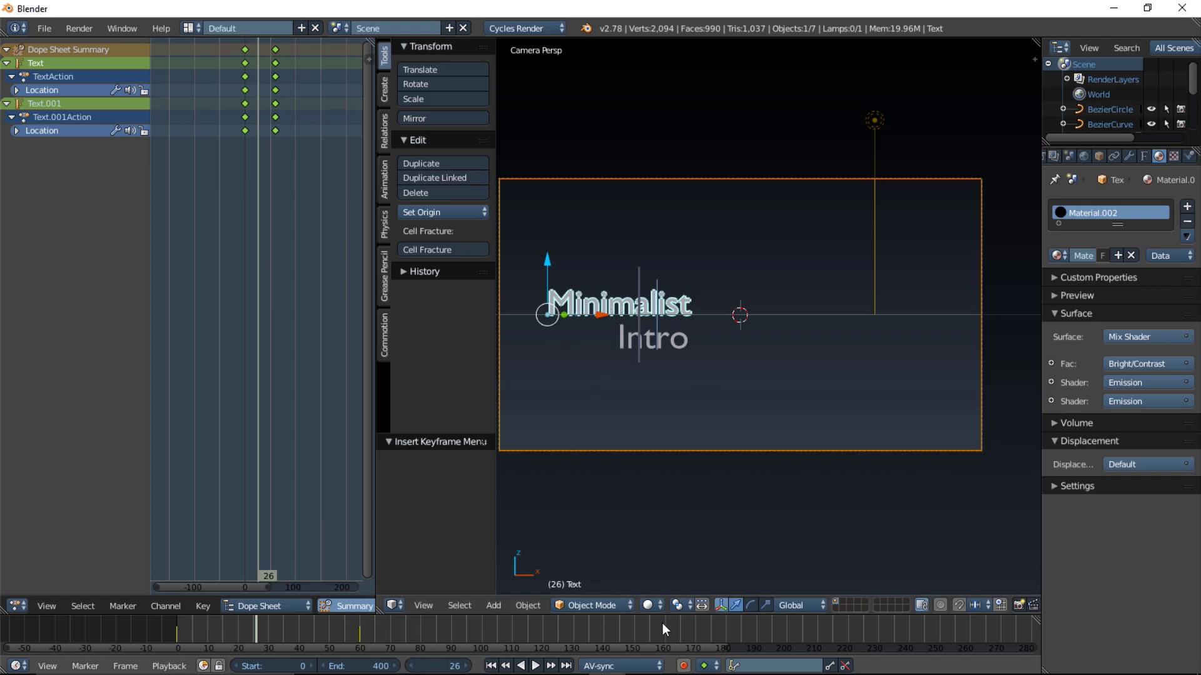
{"action": "left_click_drag", "start_coordinate": [758, 635], "coordinate": [787, 635]}
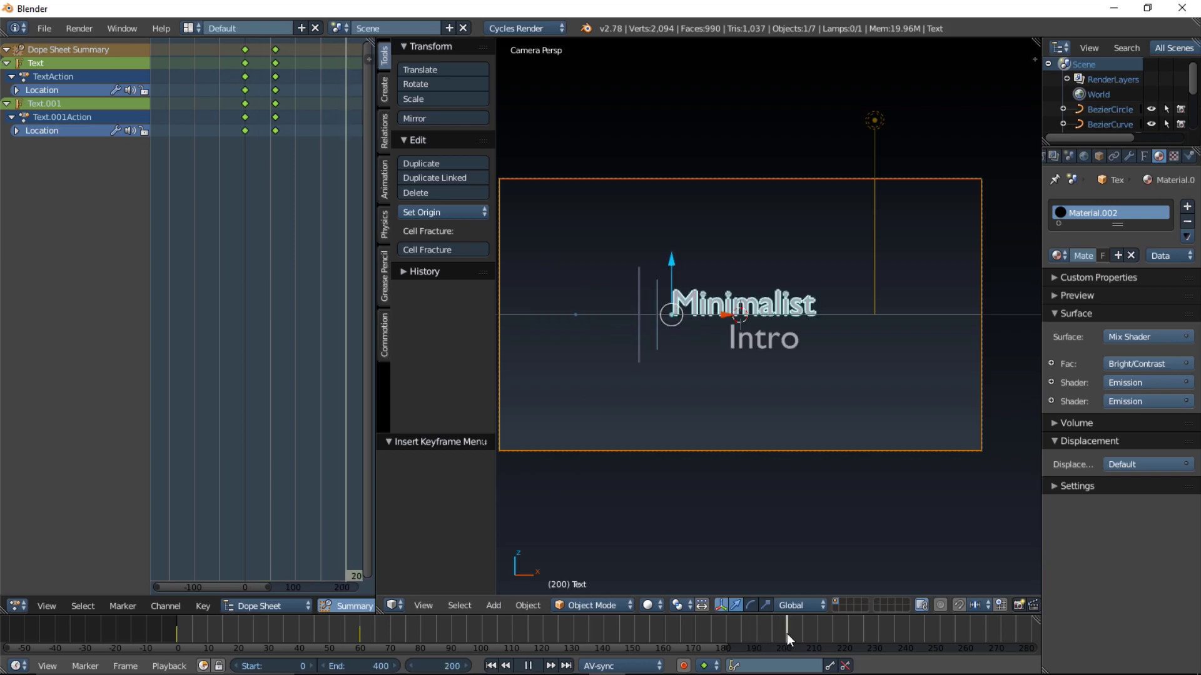
{"action": "key", "text": "i"}
{"action": "left_click", "coordinate": [784, 283]}
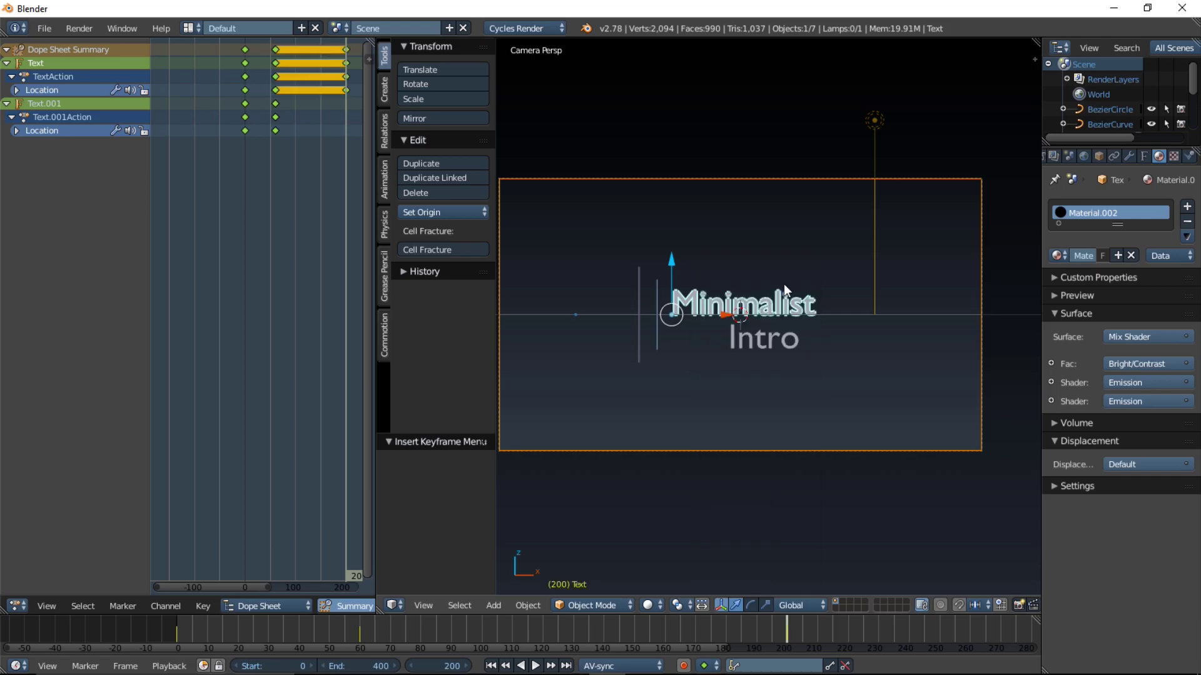
{"action": "right_click", "coordinate": [773, 344]}
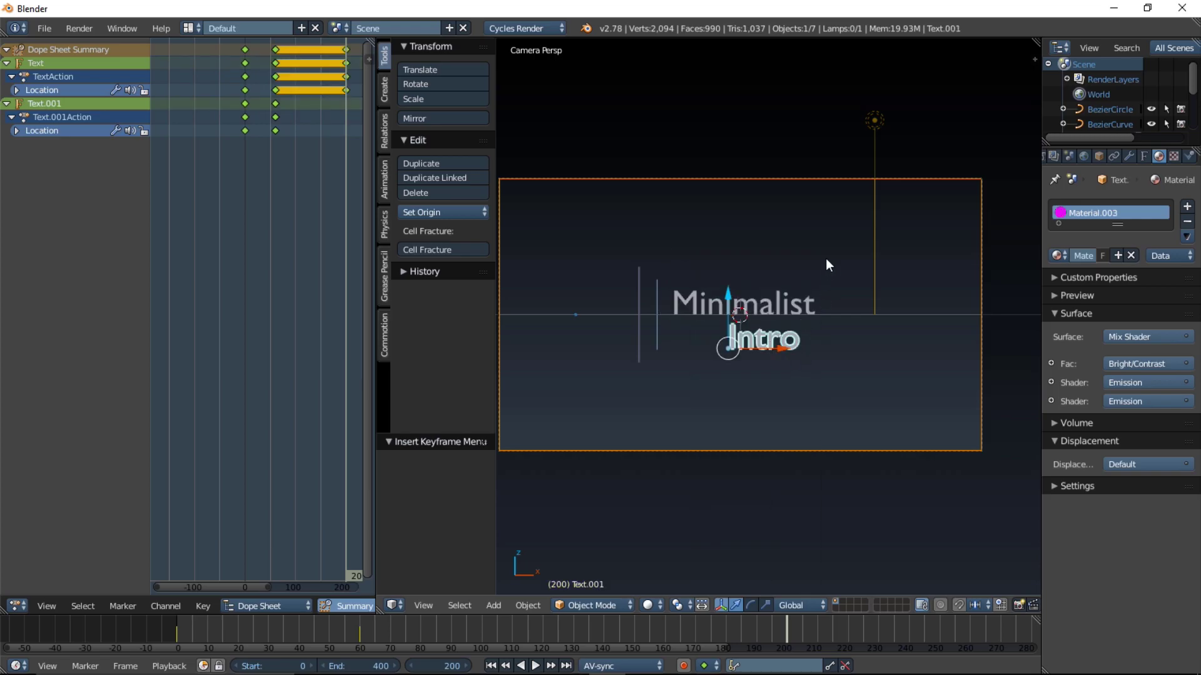
{"action": "key", "text": "i"}
{"action": "left_click", "coordinate": [803, 259]}
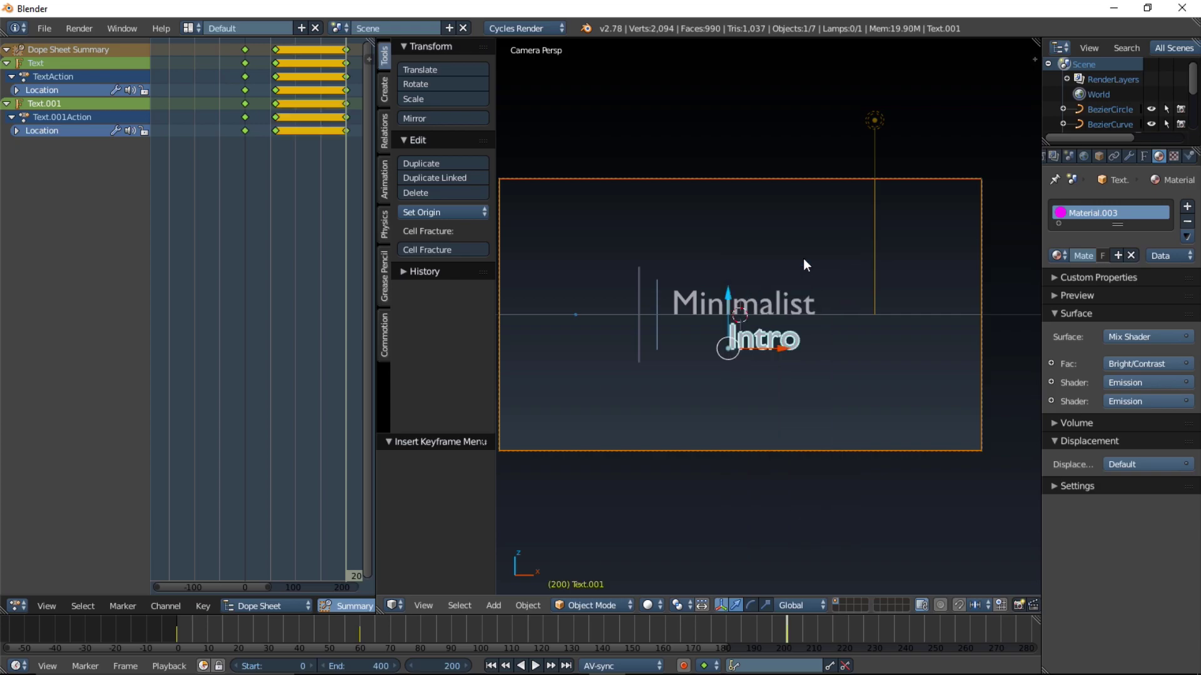
At frame 260, move the Intro text and the Minimalist text along X back to the left of the vertical line, Minimalist by about -6.105
{"action": "middle_click_drag", "start_coordinate": [798, 626], "coordinate": [549, 625]}
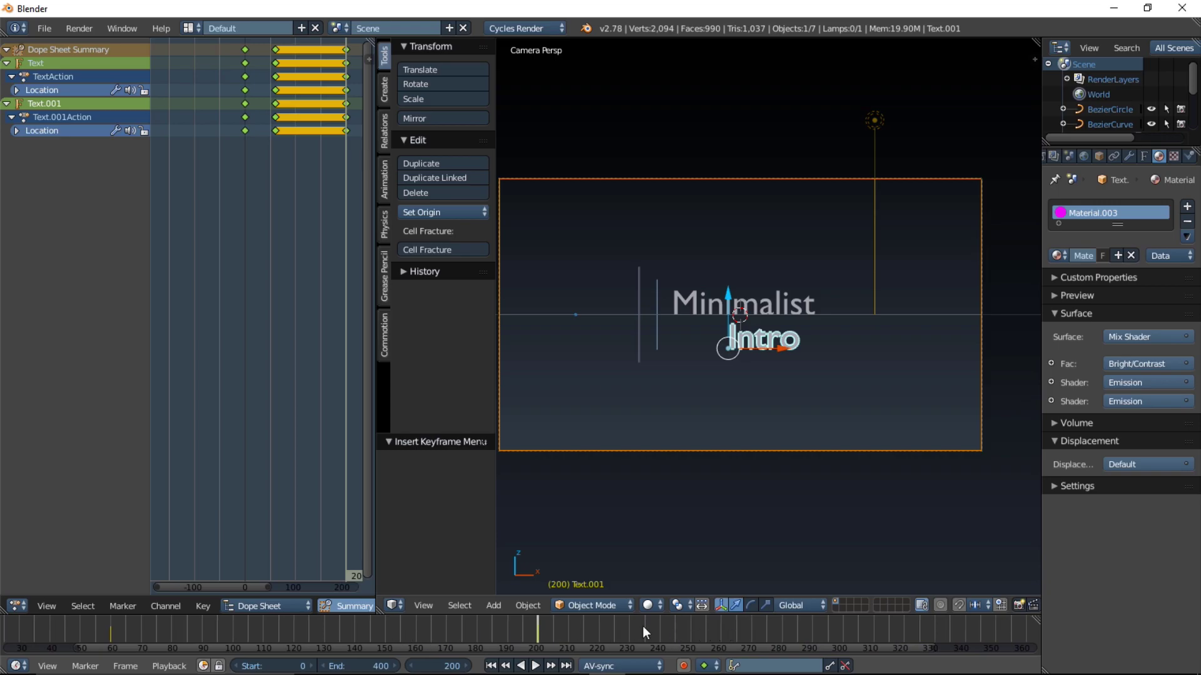
{"action": "left_click_drag", "start_coordinate": [728, 626], "coordinate": [723, 626]}
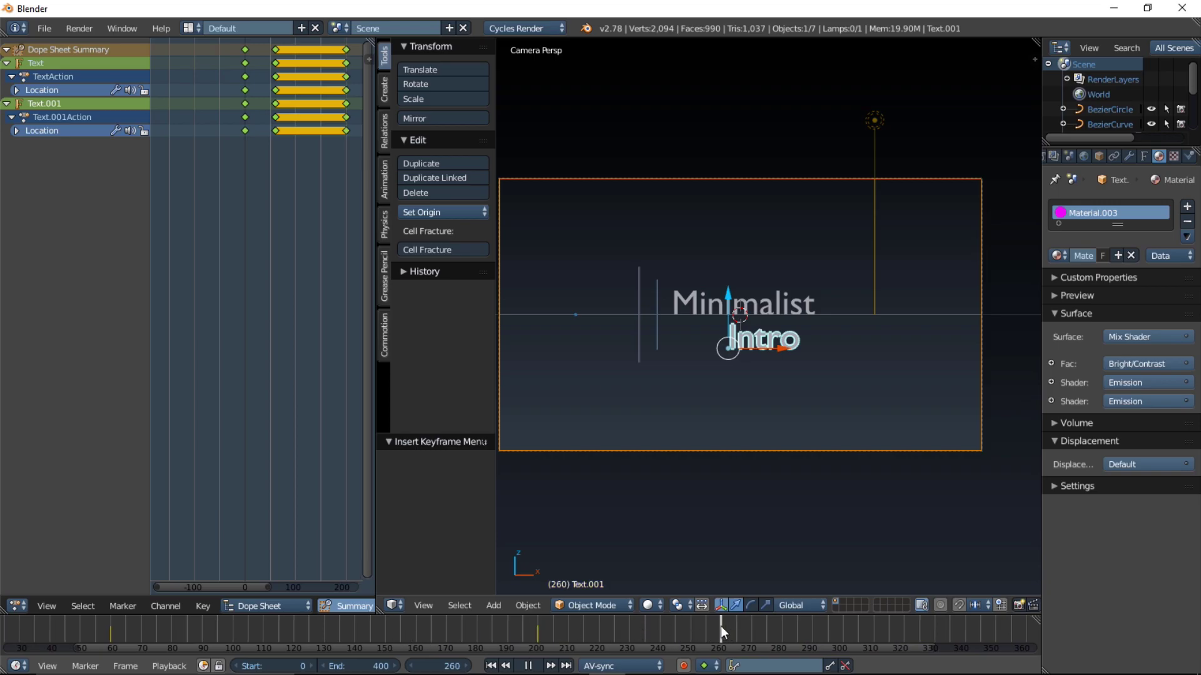
{"action": "left_click_drag", "start_coordinate": [789, 346], "coordinate": [592, 345]}
{"action": "right_click", "coordinate": [700, 309]}
{"action": "left_click_drag", "start_coordinate": [742, 319], "coordinate": [511, 315]}
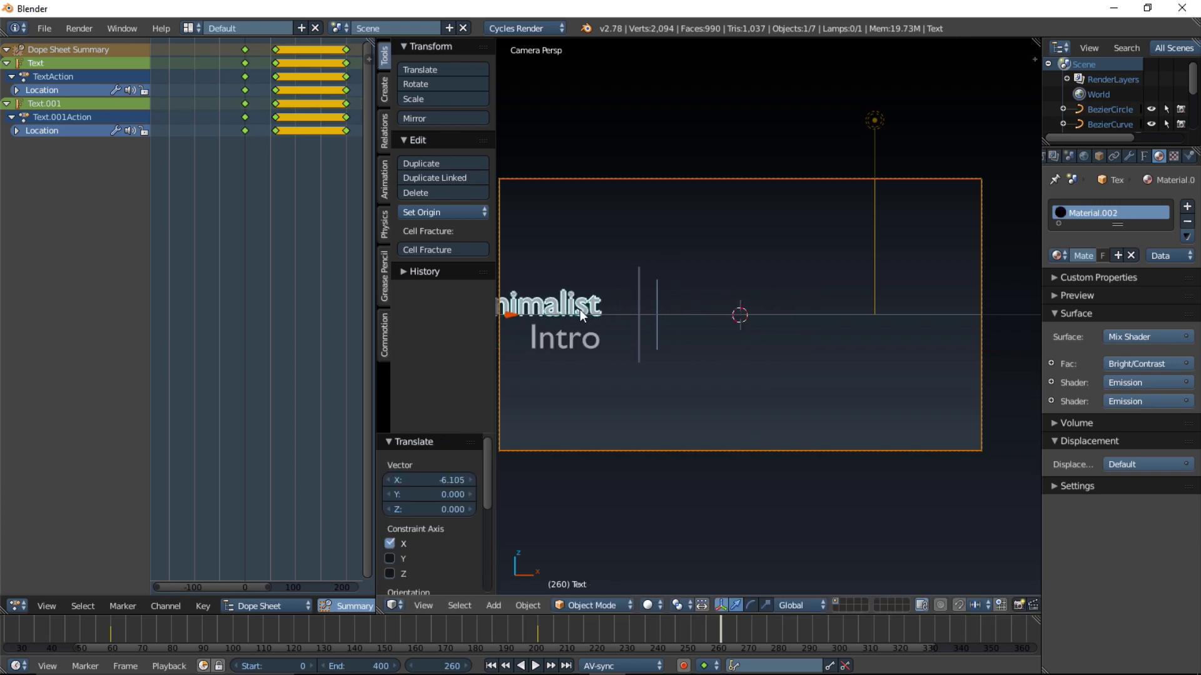
Insert Location keyframes at frame 260 on the Minimalist text and the Intro text
{"action": "key", "text": "i"}
{"action": "left_click", "coordinate": [645, 280]}
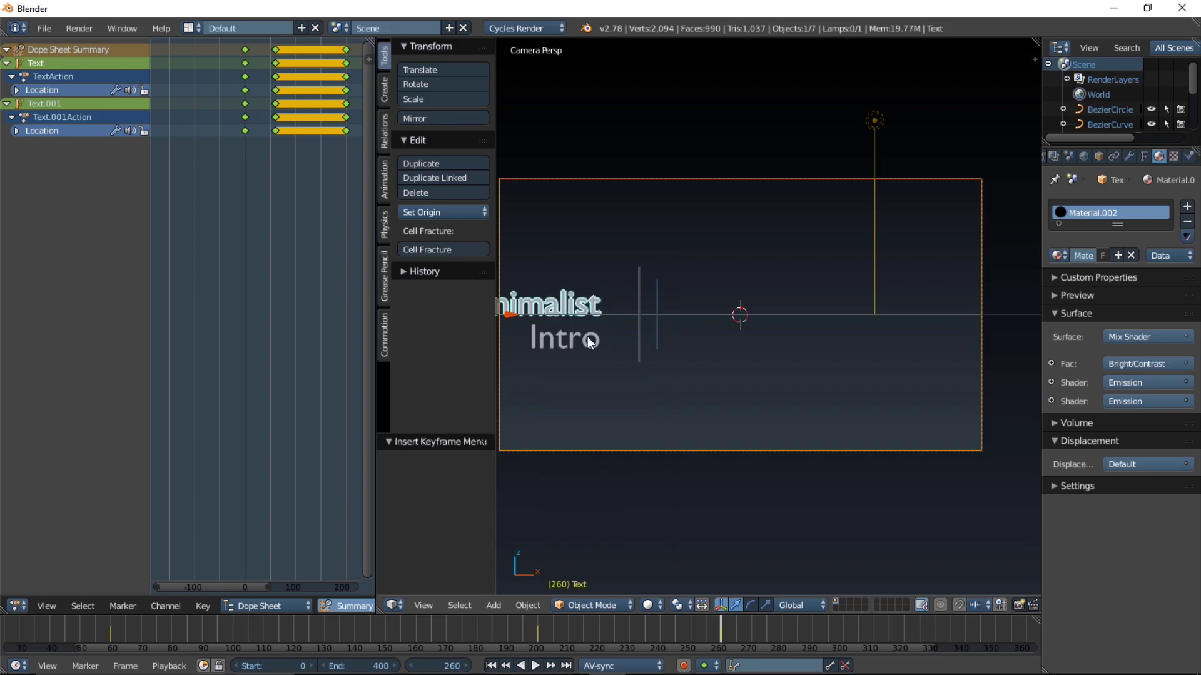
{"action": "right_click", "coordinate": [650, 332]}
{"action": "key", "text": "i"}
{"action": "left_click", "coordinate": [675, 299]}
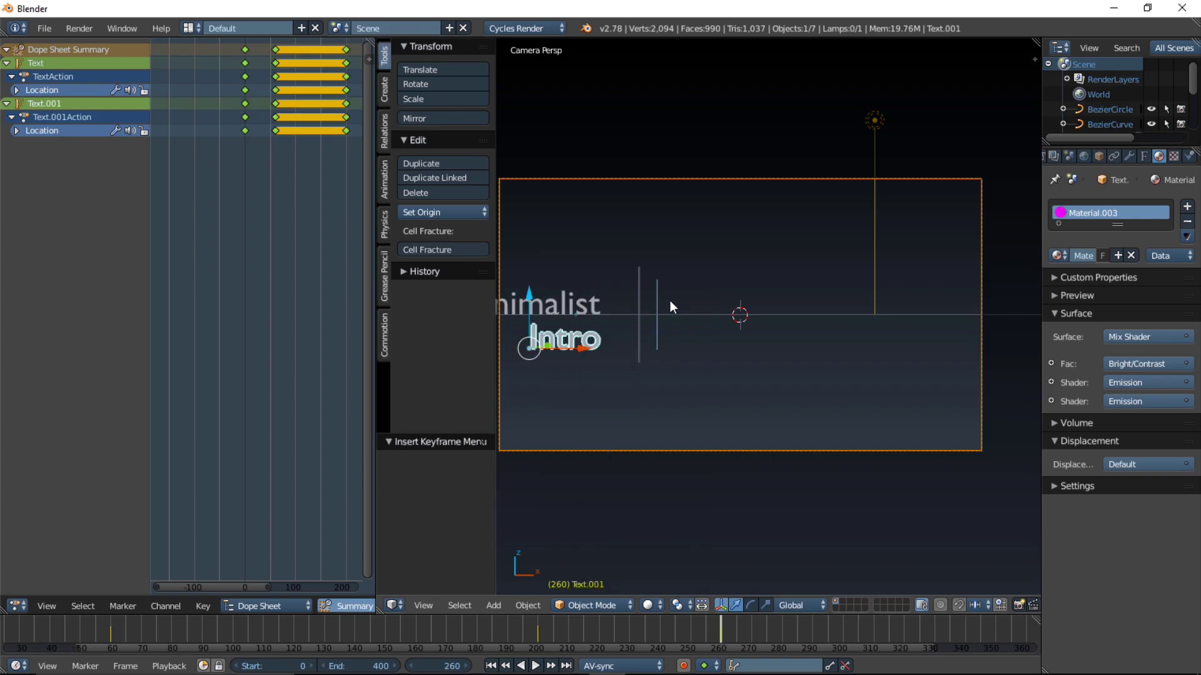
Review both texts' keyframes in the Dope Sheet, and play back the slide-in and slide-out animation from frame 0
{"action": "middle_click_drag", "start_coordinate": [305, 363], "coordinate": [237, 378]}
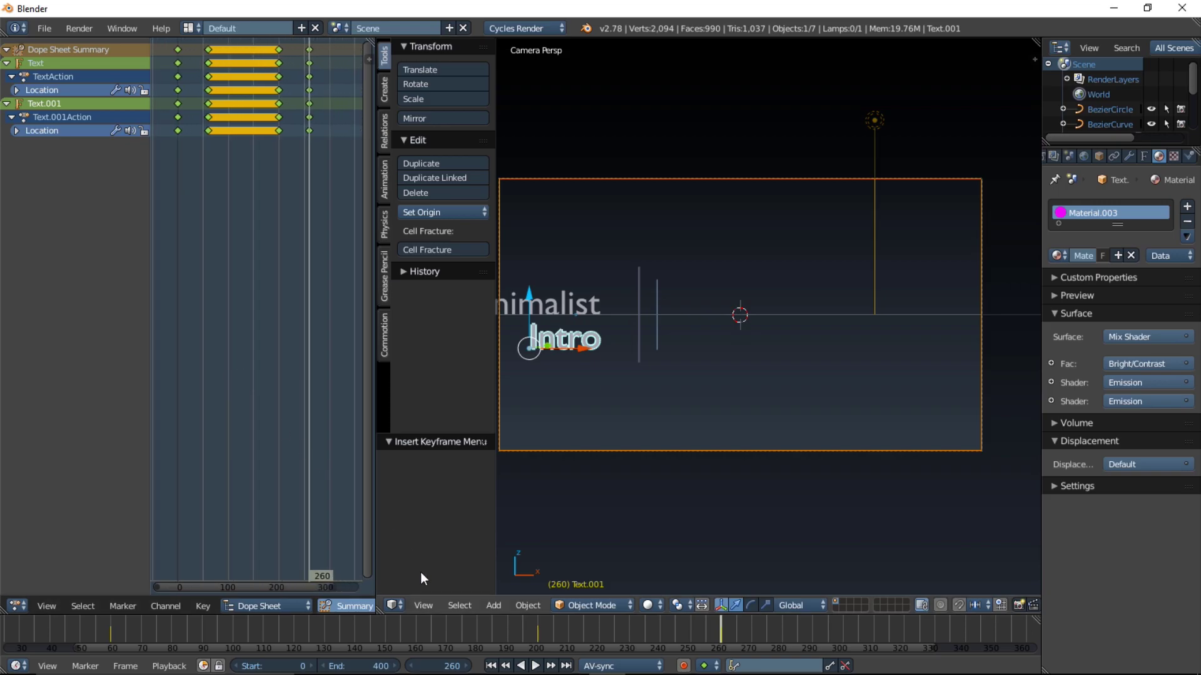
{"action": "left_click_drag", "start_coordinate": [89, 629], "coordinate": [1027, 625]}
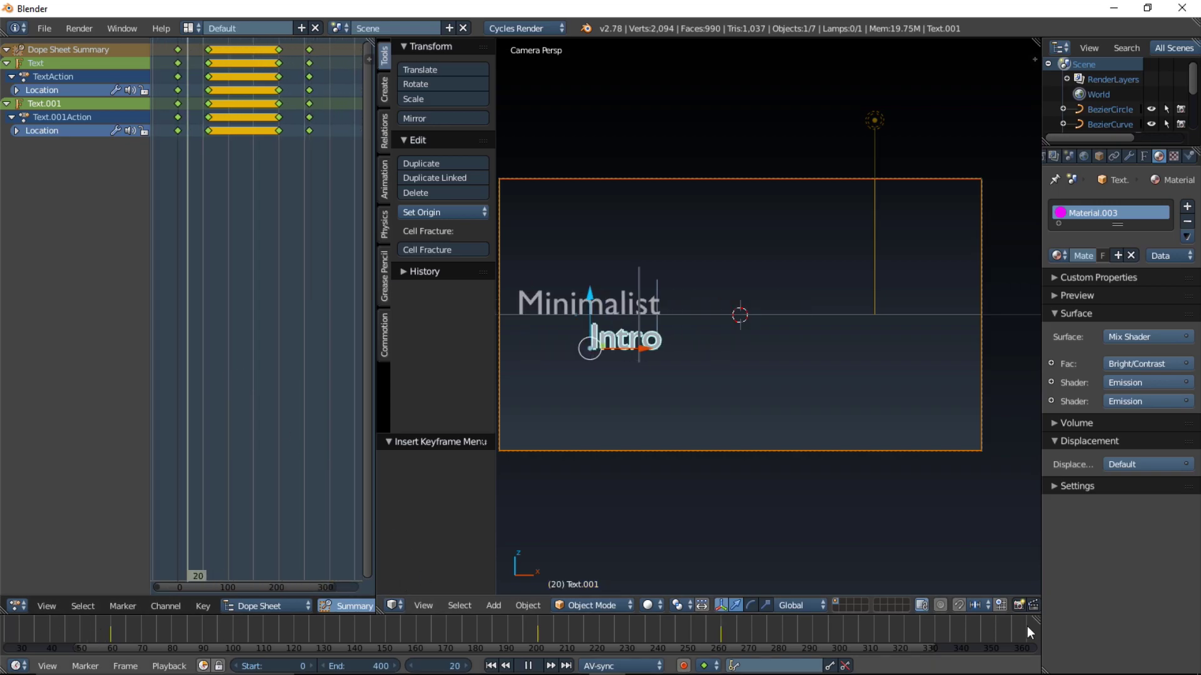
{"action": "middle_click_drag", "start_coordinate": [526, 631], "coordinate": [702, 632]}
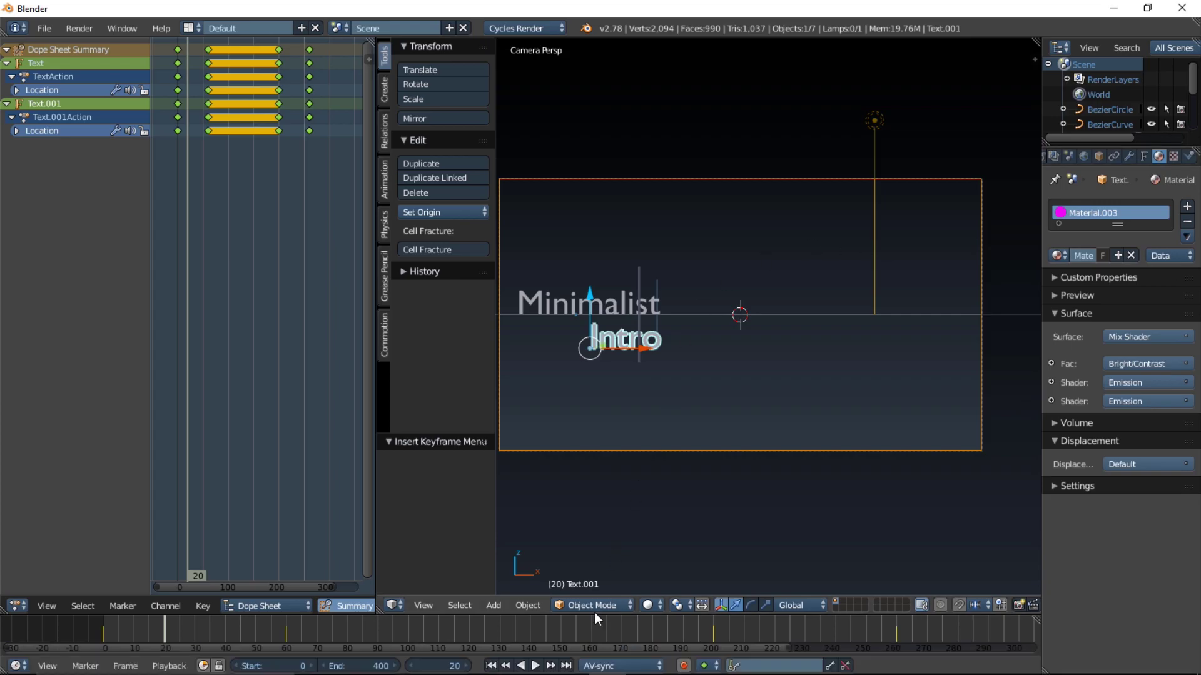
{"action": "left_click", "coordinate": [100, 629]}
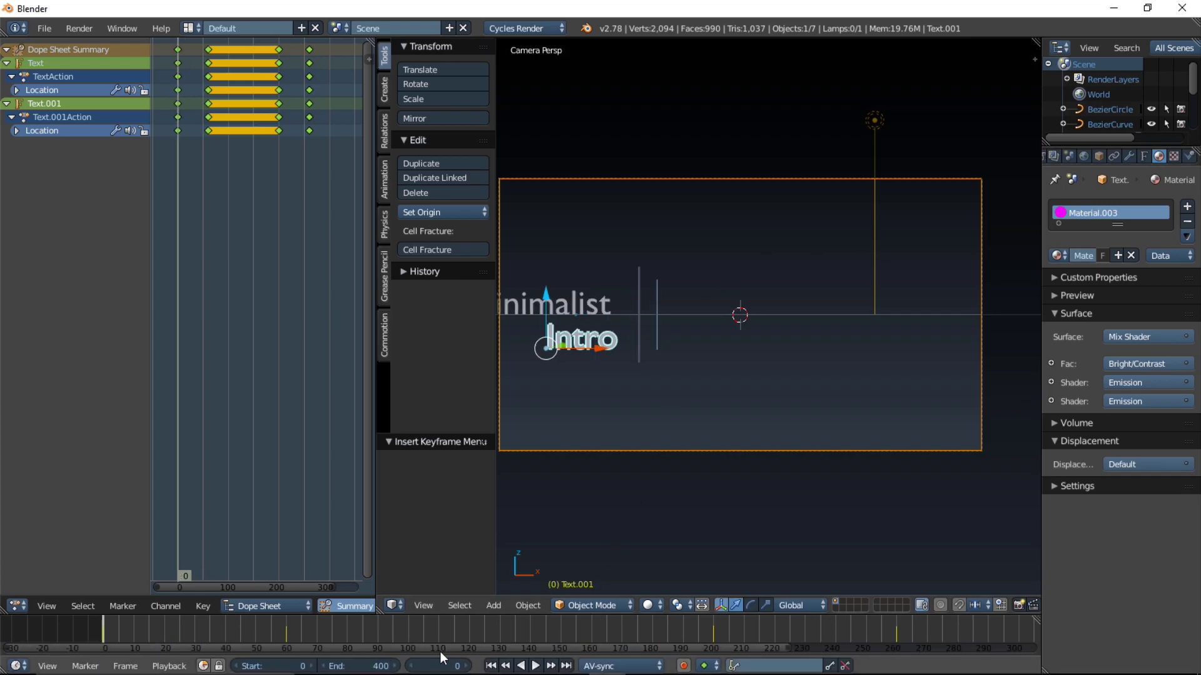
{"action": "left_click", "coordinate": [536, 666]}
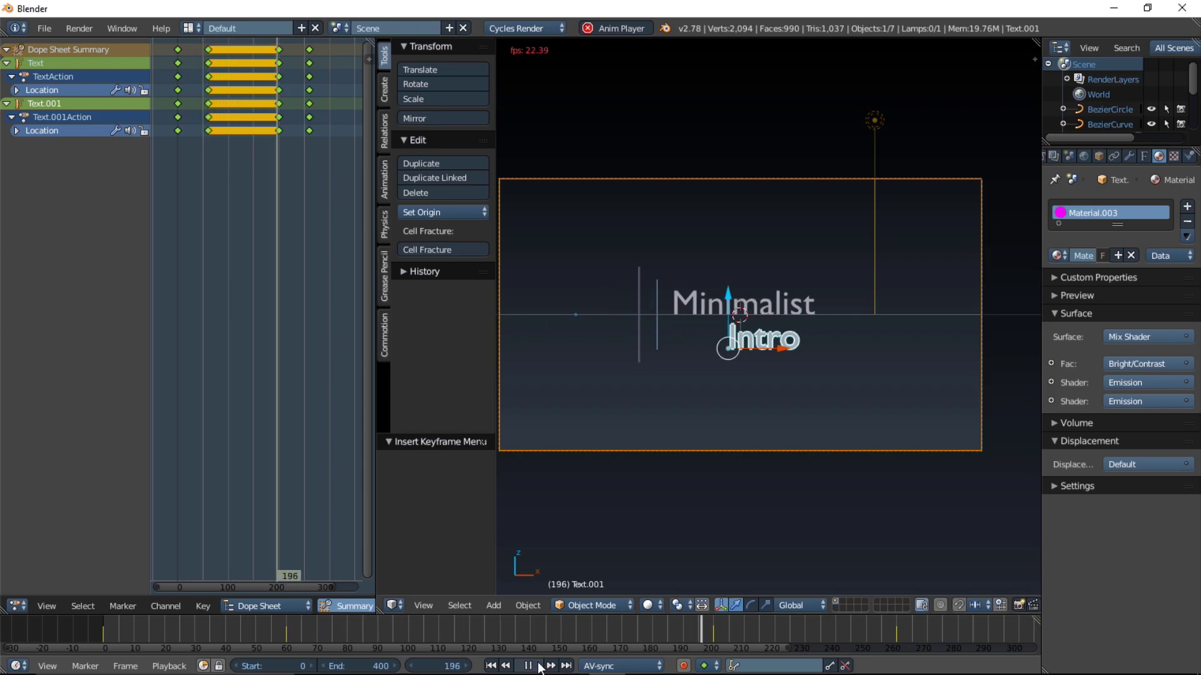
{"action": "left_click", "coordinate": [529, 667]}
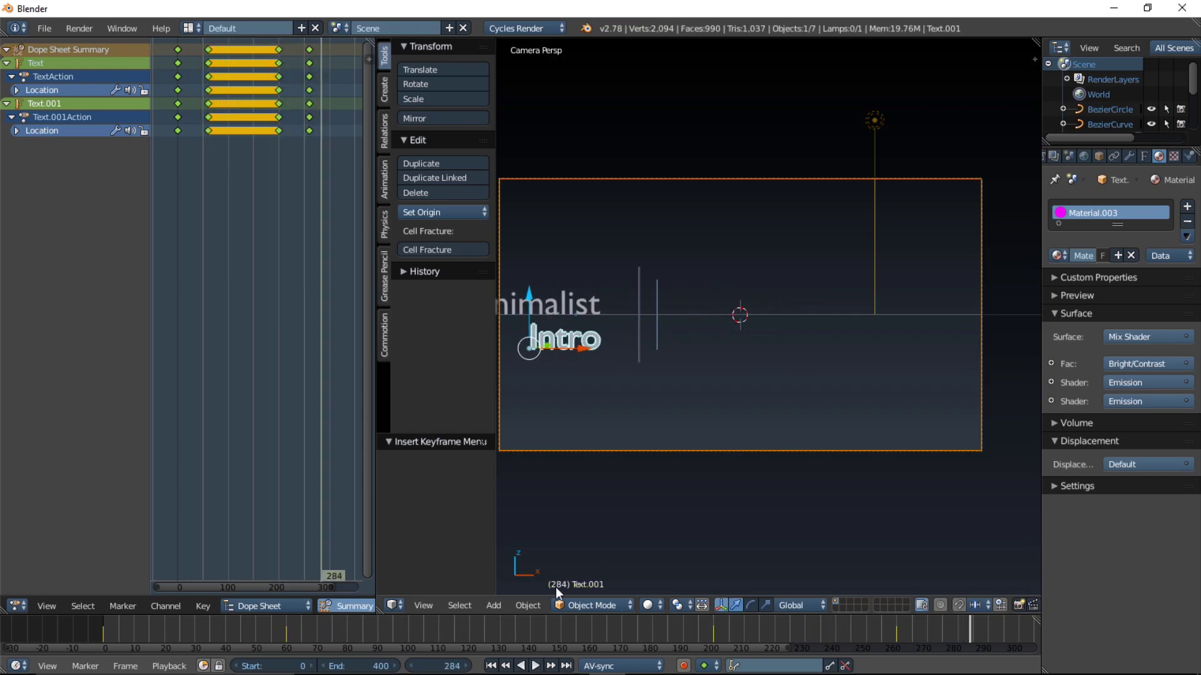
Keyframe the vertical line curve's Bevel Factor Start at 0.000 and End at 1.000 on frame 60
{"action": "left_click_drag", "start_coordinate": [126, 630], "coordinate": [353, 625]}
{"action": "right_click", "coordinate": [636, 314]}
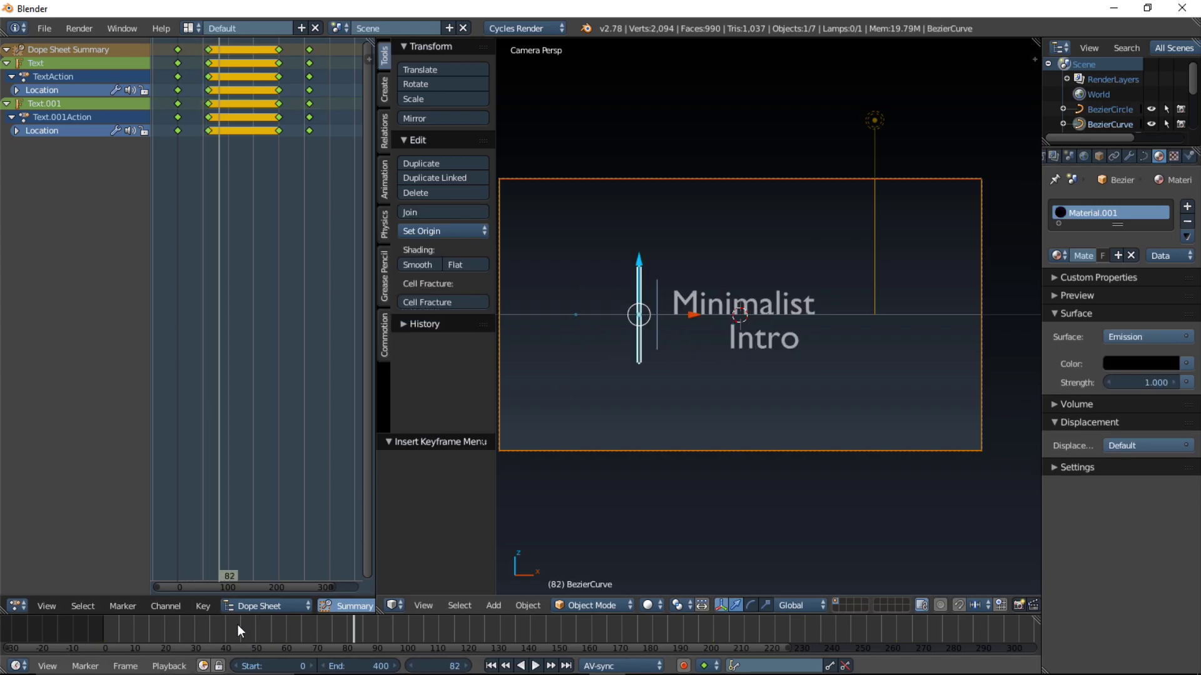
{"action": "left_click", "coordinate": [1145, 157]}
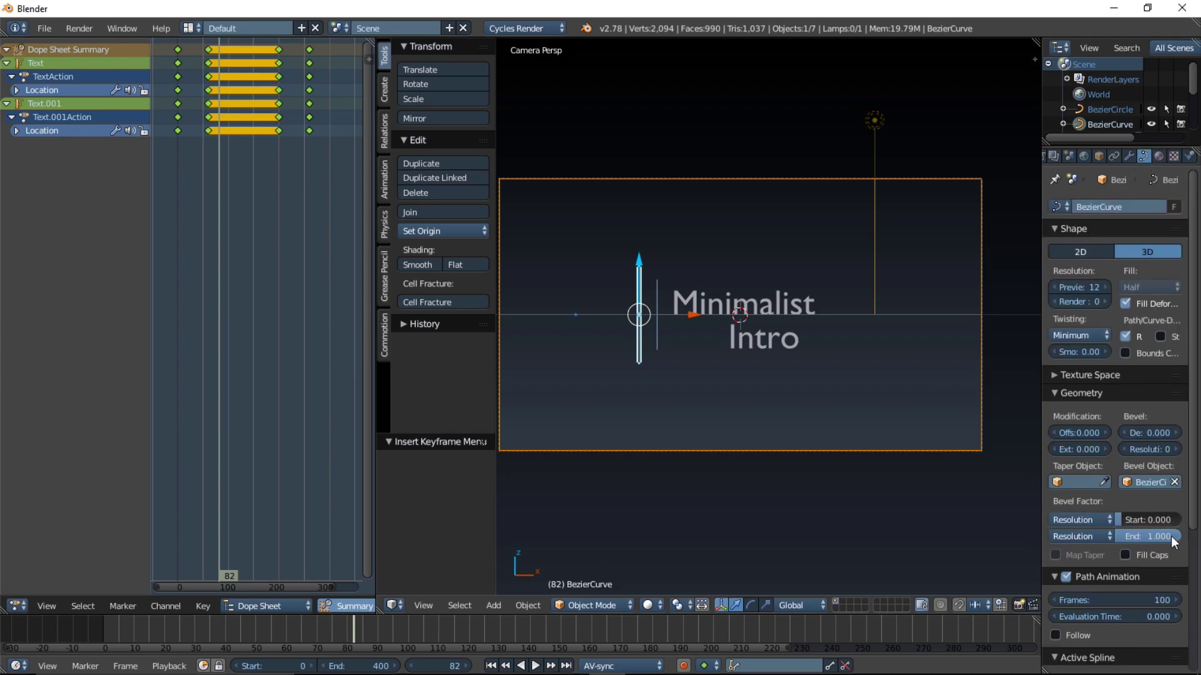
{"action": "left_click", "coordinate": [459, 668]}
{"action": "type", "text": "60"}
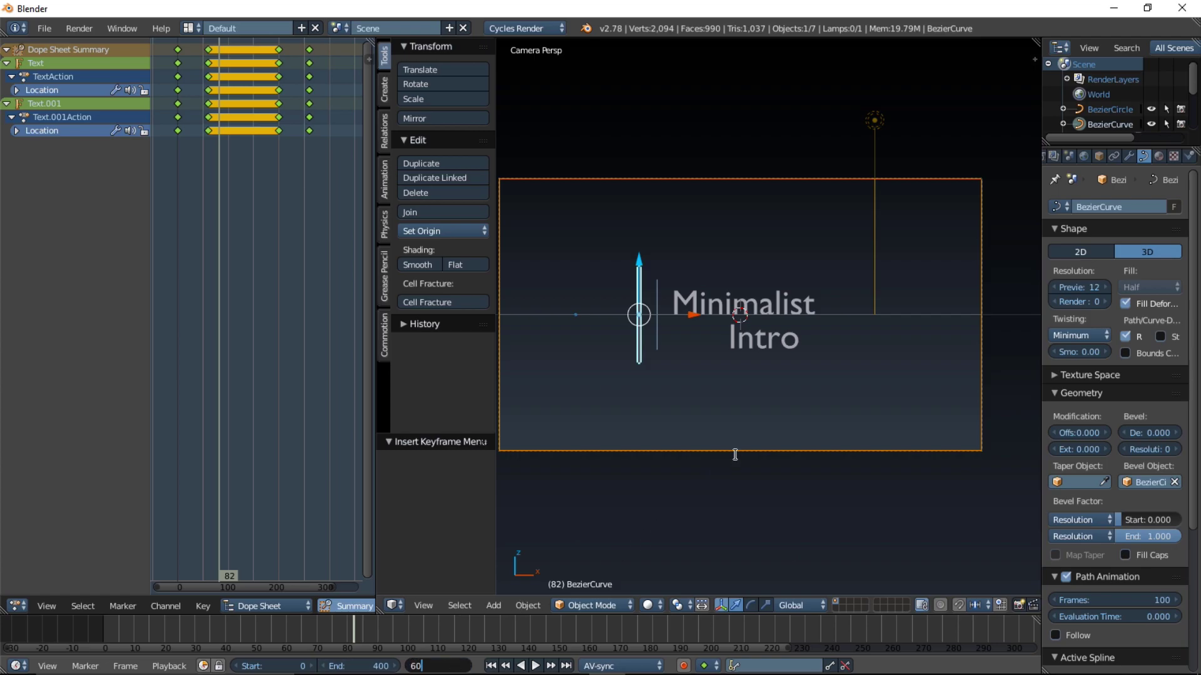
{"action": "key", "text": "Return"}
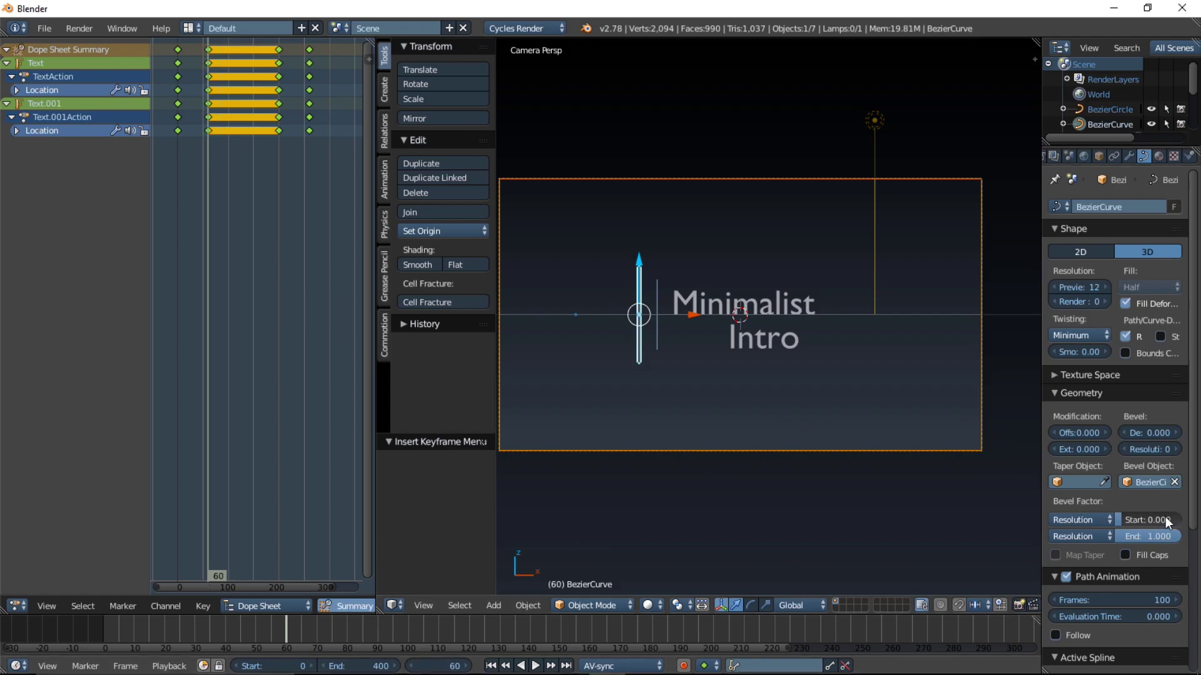
{"action": "key", "text": "i"}
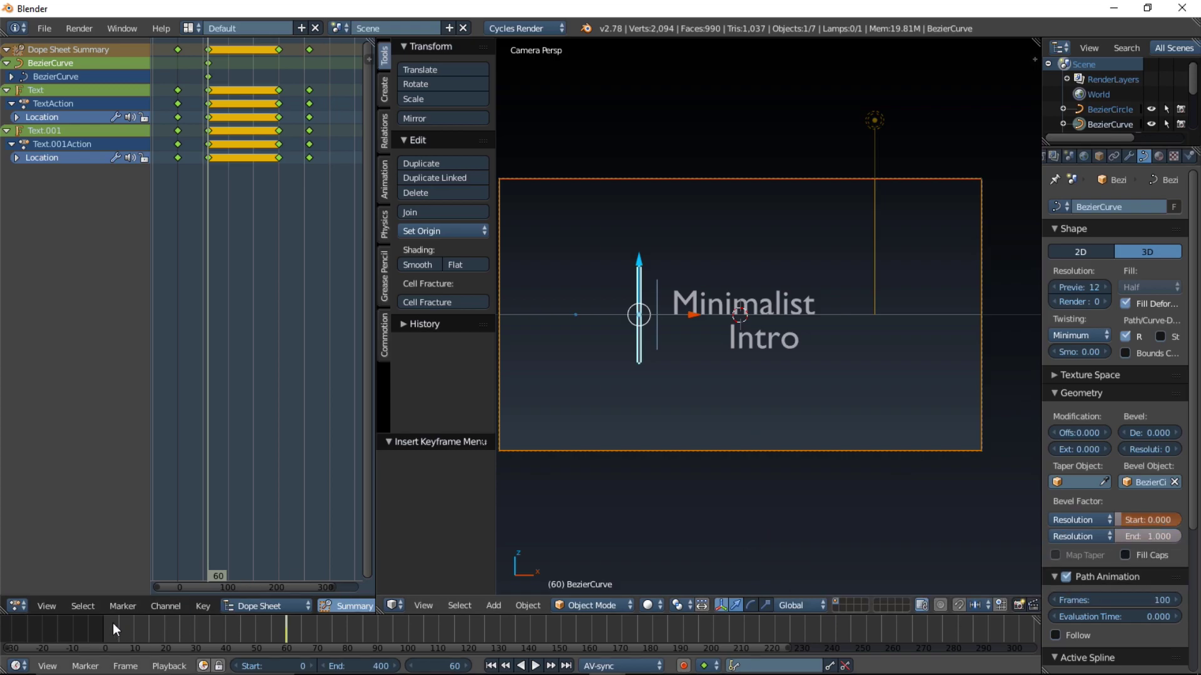
At frame 0, set the line curve's Bevel Factor End to 0.000 and keyframe both the Start and End factors
{"action": "left_click_drag", "start_coordinate": [122, 626], "coordinate": [100, 624]}
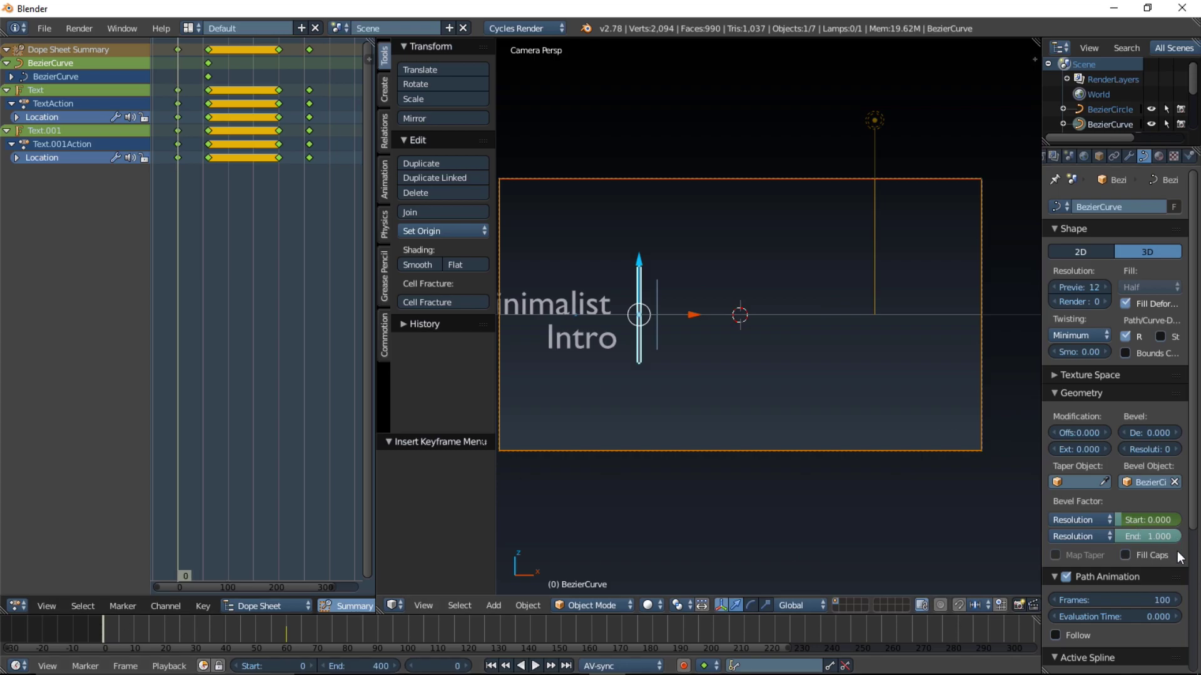
{"action": "left_click_drag", "start_coordinate": [1173, 537], "coordinate": [1110, 537]}
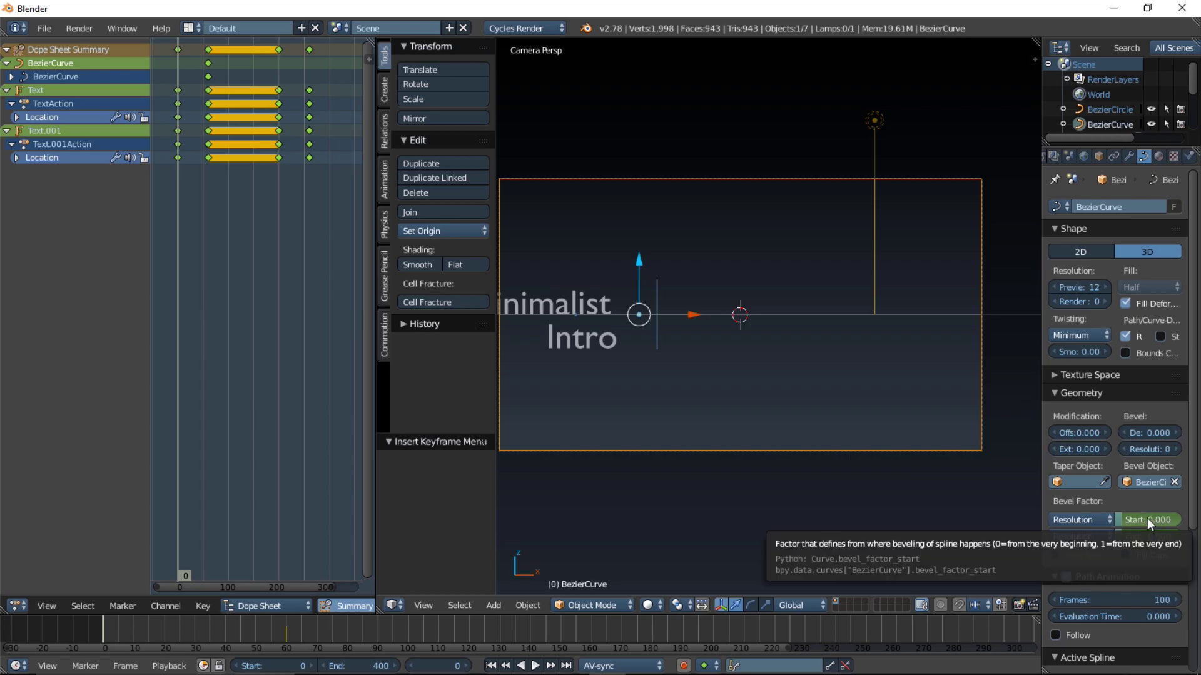
{"action": "key", "text": "i"}
{"action": "key", "text": "i"}
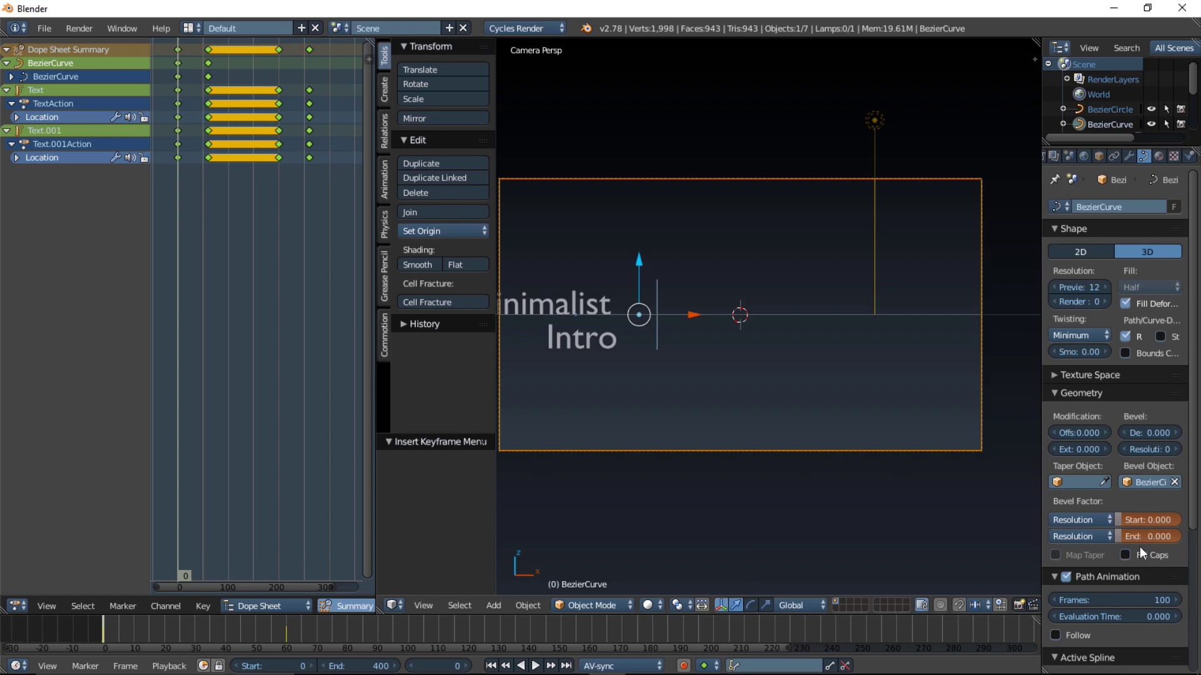
Play back the line's growth animation twice, returning to frame 0 between runs
{"action": "left_click", "coordinate": [536, 666]}
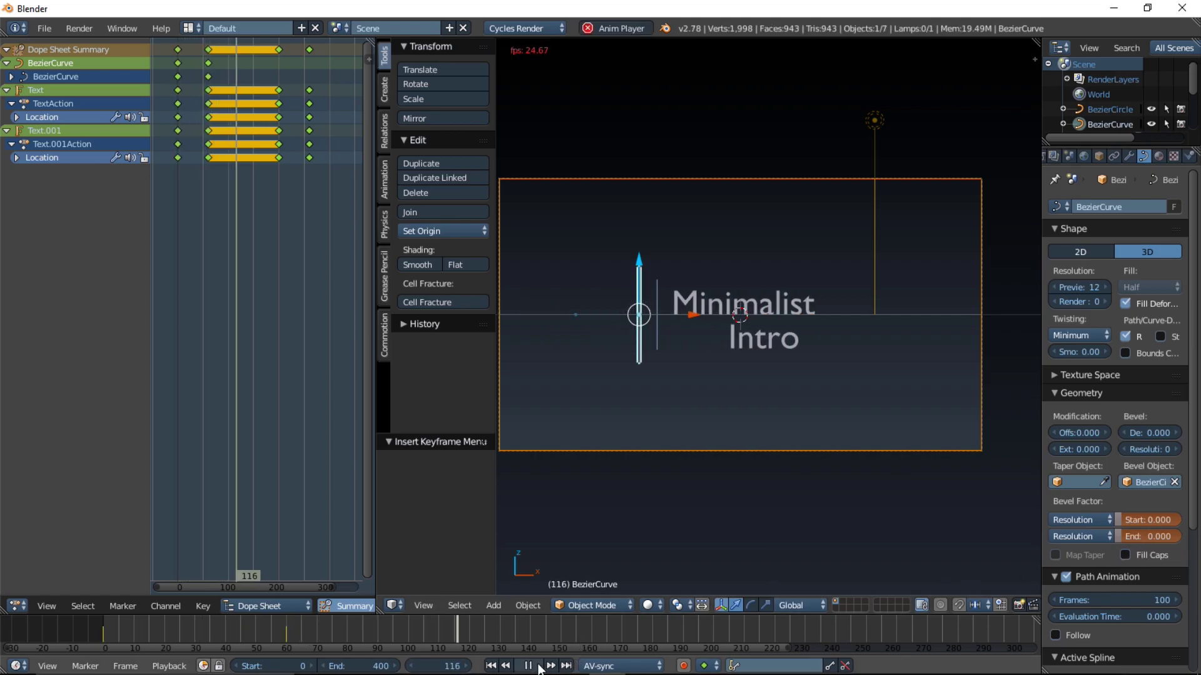
{"action": "left_click", "coordinate": [539, 665]}
{"action": "left_click_drag", "start_coordinate": [265, 644], "coordinate": [84, 625]}
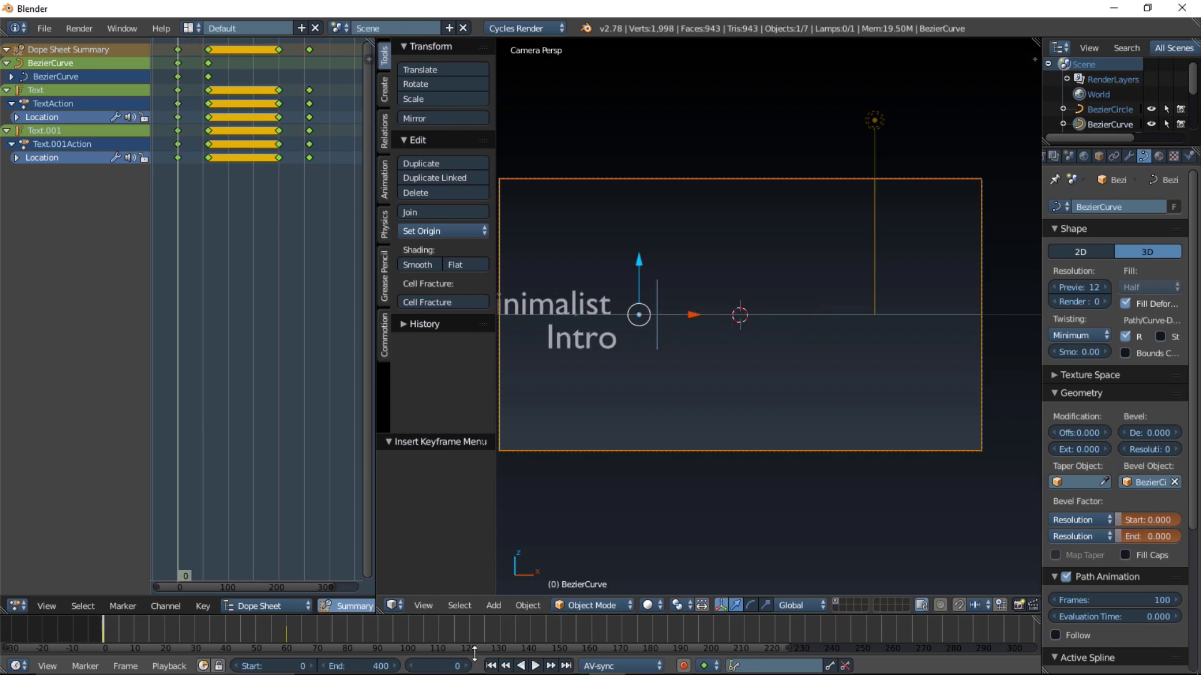
{"action": "left_click", "coordinate": [541, 668]}
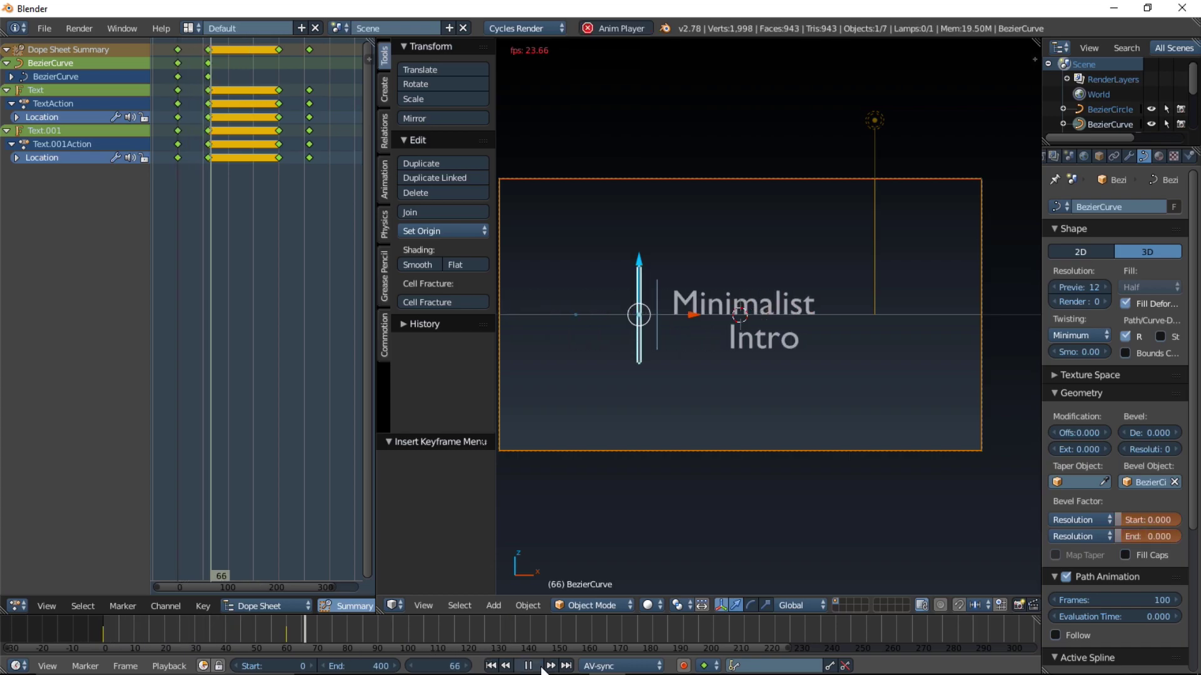
Keyframe the line curve's Bevel Factor Start at 0.000 and End at 1.000 on frame 200
{"action": "left_click_drag", "start_coordinate": [132, 634], "coordinate": [713, 623]}
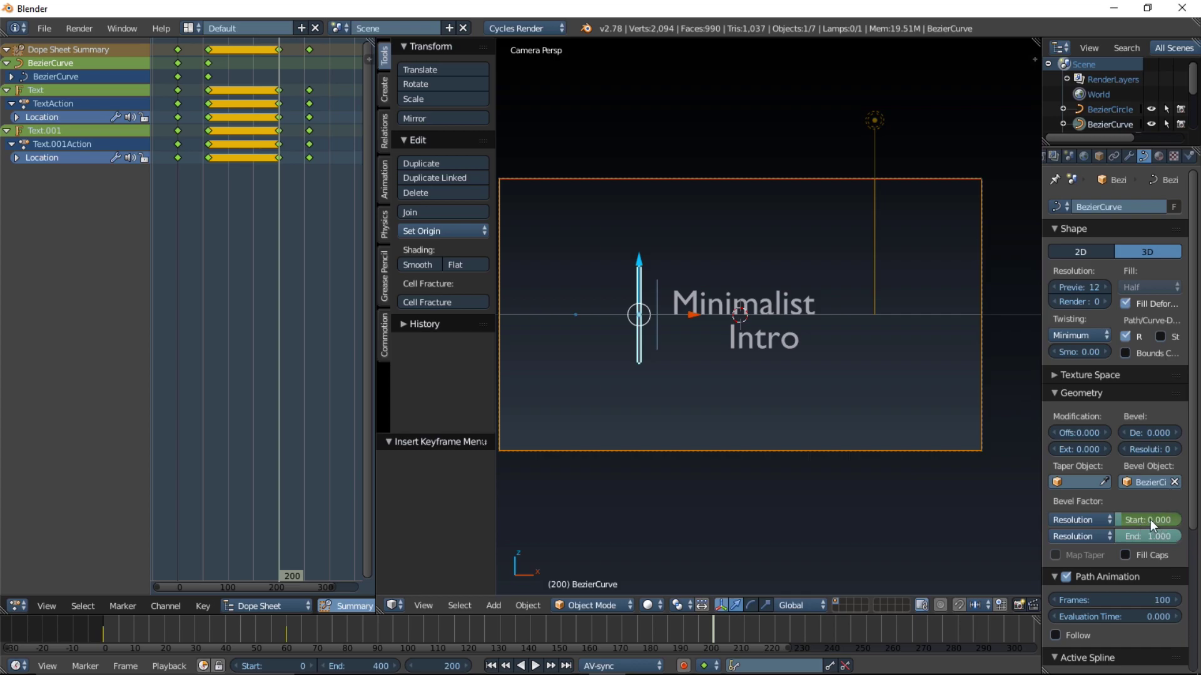
{"action": "key", "text": "i"}
{"action": "key", "text": "i"}
At frame 260, set the line curve's Bevel Factor End to 0.000 and keyframe both the Start and End factors
{"action": "left_click_drag", "start_coordinate": [711, 632], "coordinate": [896, 630]}
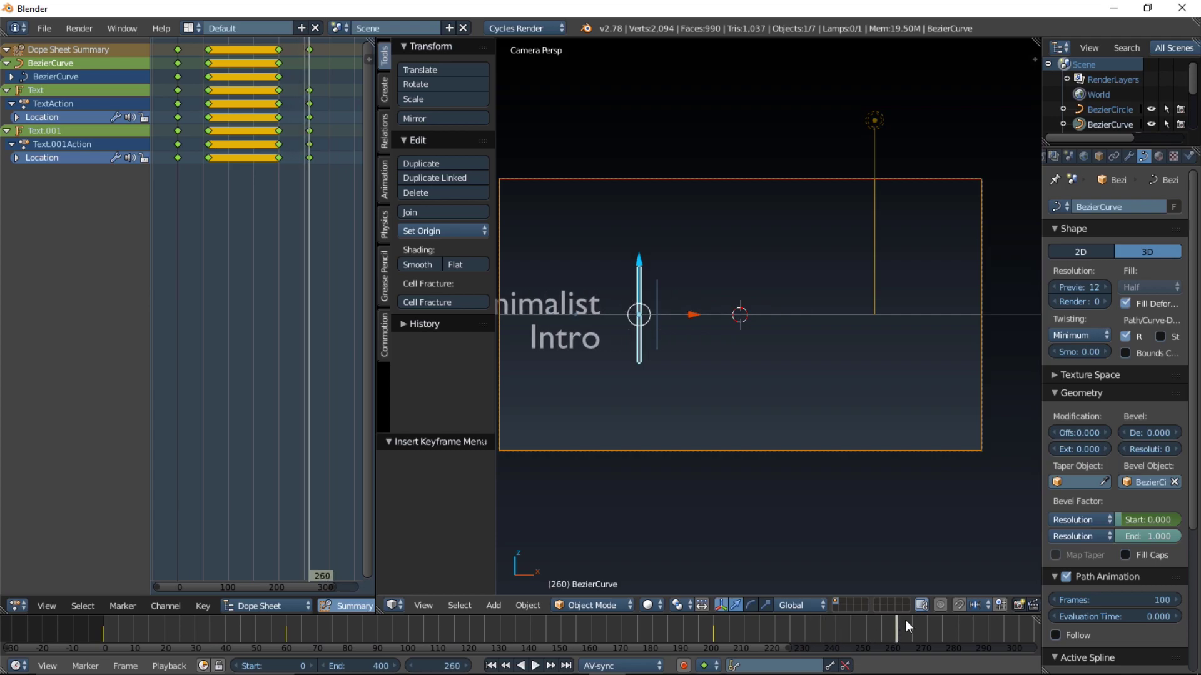
{"action": "left_click_drag", "start_coordinate": [1157, 539], "coordinate": [1091, 539]}
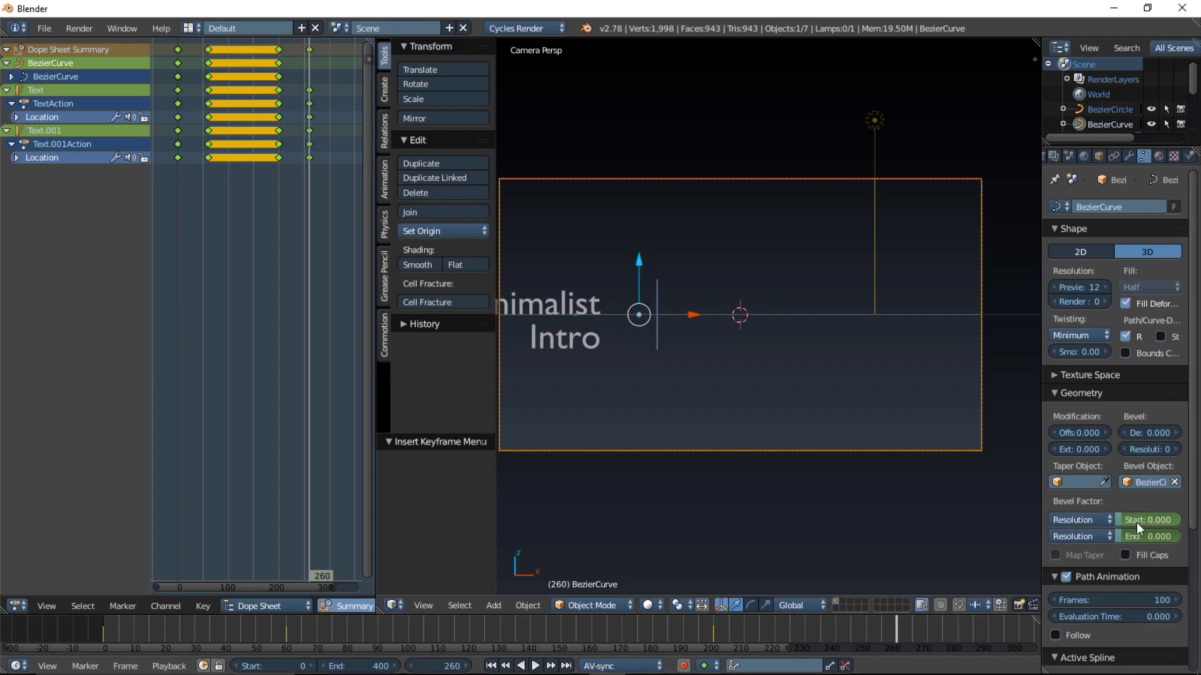
{"action": "key", "text": "i"}
{"action": "key", "text": "i"}
Play back the full line and text animation from frame 0, stop it, and scrub to frame 139
{"action": "left_click", "coordinate": [96, 633]}
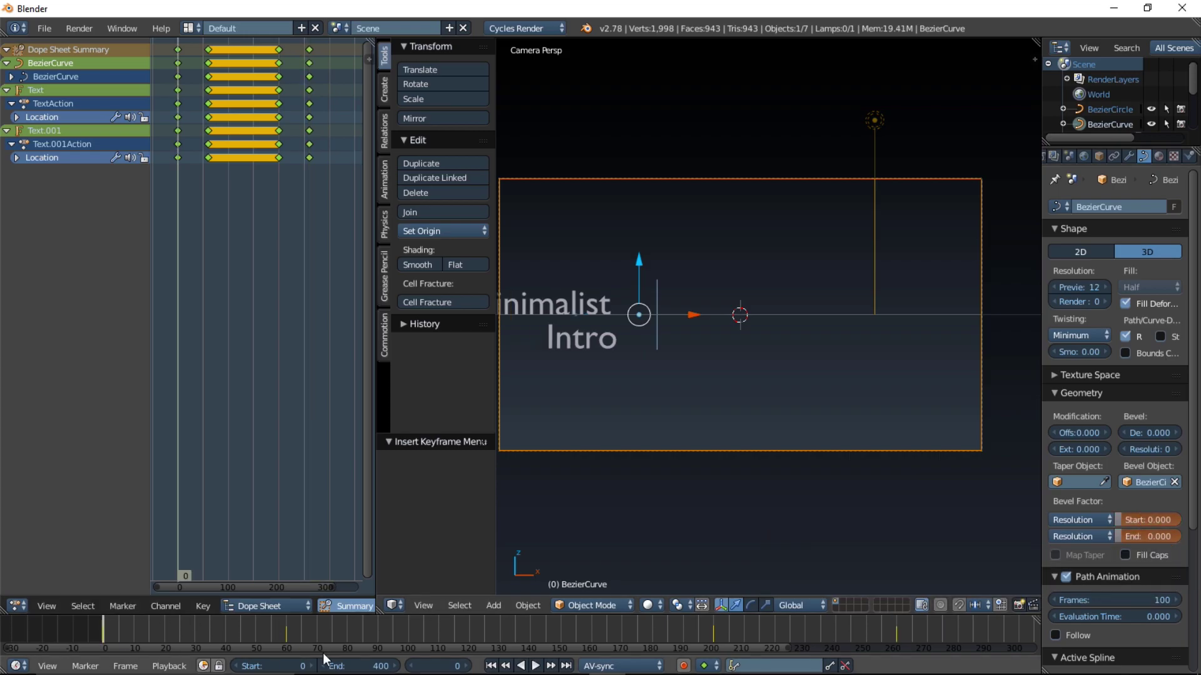
{"action": "left_click", "coordinate": [535, 665]}
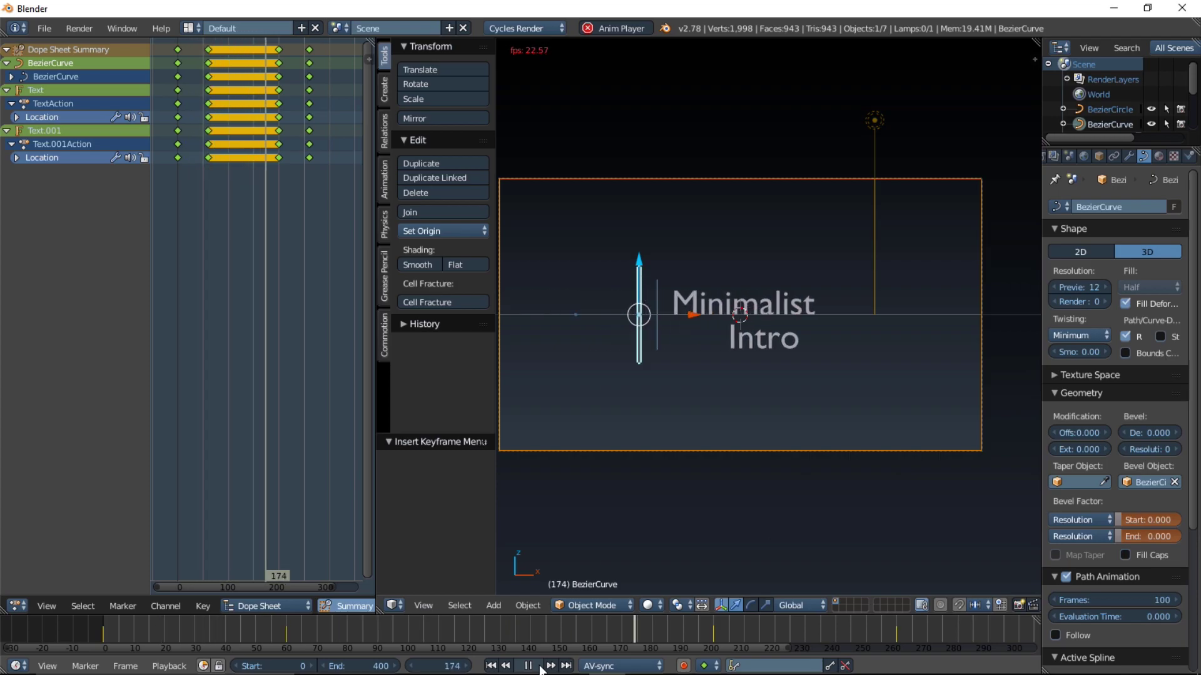
{"action": "left_click", "coordinate": [539, 667]}
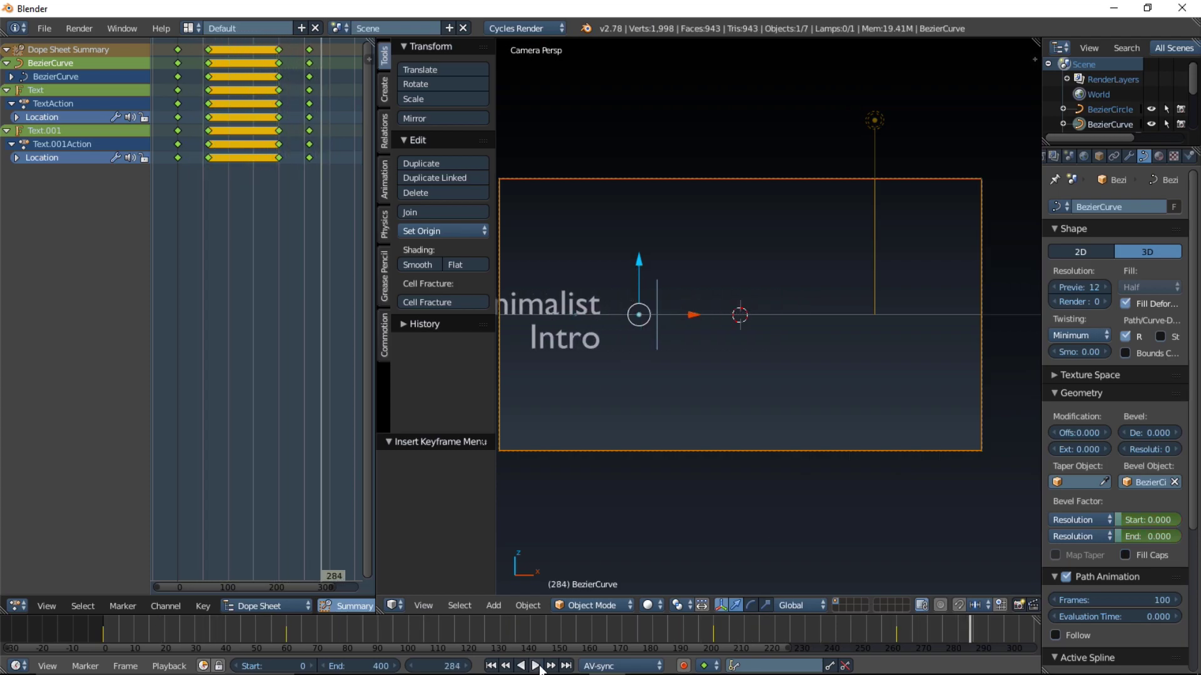
{"action": "mouse_move", "coordinate": [531, 623]}
{"action": "left_mouse_down"}
{"action": "mouse_move", "coordinate": [174, 632]}
{"action": "mouse_move", "coordinate": [93, 619]}
{"action": "mouse_move", "coordinate": [432, 640]}
{"action": "mouse_move", "coordinate": [895, 636]}
{"action": "mouse_move", "coordinate": [483, 632]}
{"action": "mouse_move", "coordinate": [527, 636]}
{"action": "left_mouse_up"}
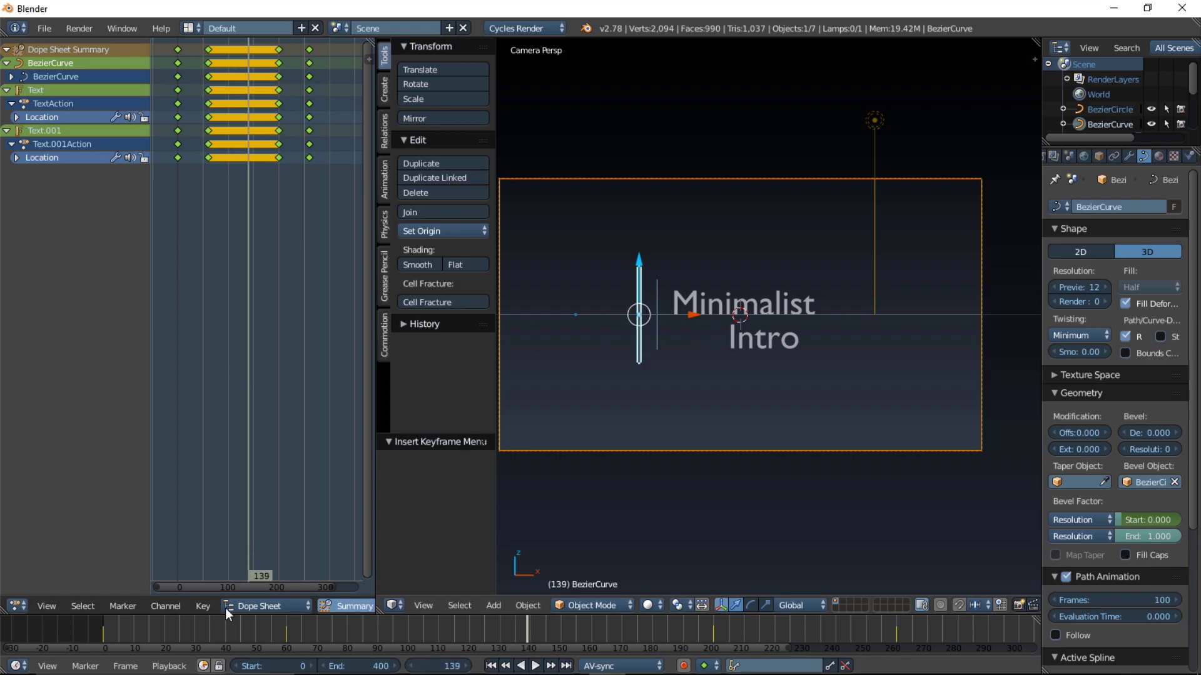
Limit the dope sheet to show only the selected line curve's keyframes
{"action": "scroll", "coordinate": [248, 584], "scroll_direction": "down", "scroll_amount": 1}
{"action": "scroll", "coordinate": [317, 597], "scroll_direction": "down", "scroll_amount": 2}
{"action": "scroll", "coordinate": [317, 598], "scroll_direction": "up", "scroll_amount": 1}
{"action": "scroll", "coordinate": [317, 602], "scroll_direction": "down", "scroll_amount": 2}
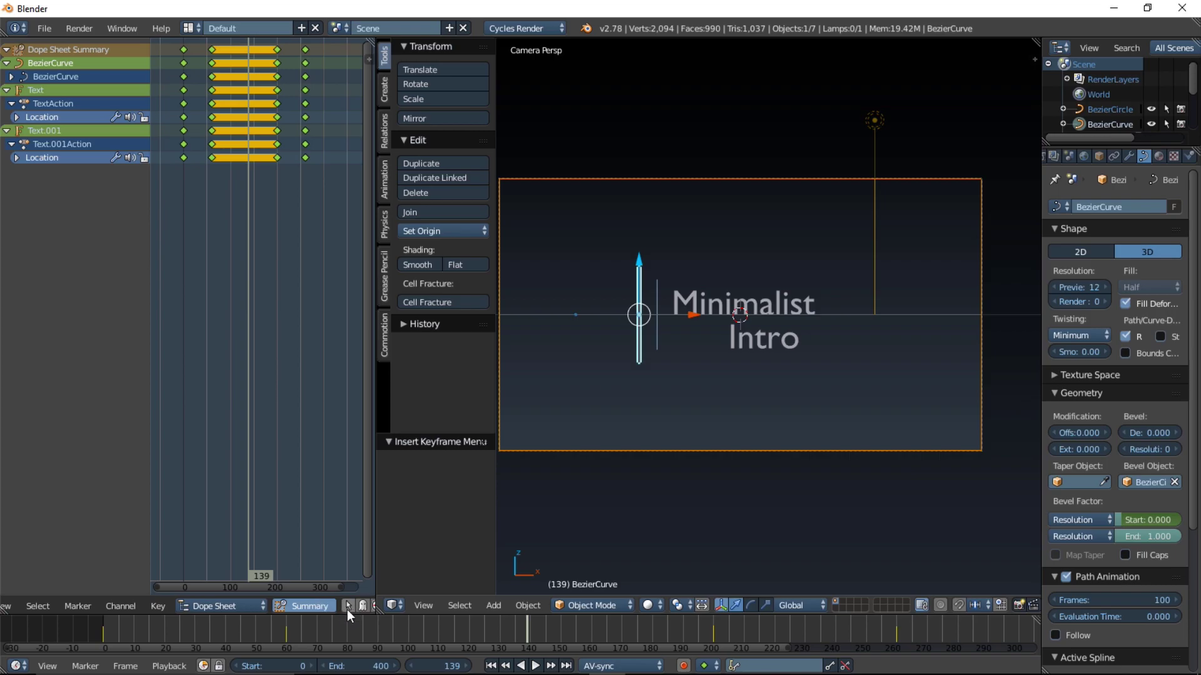
{"action": "left_click", "coordinate": [349, 606]}
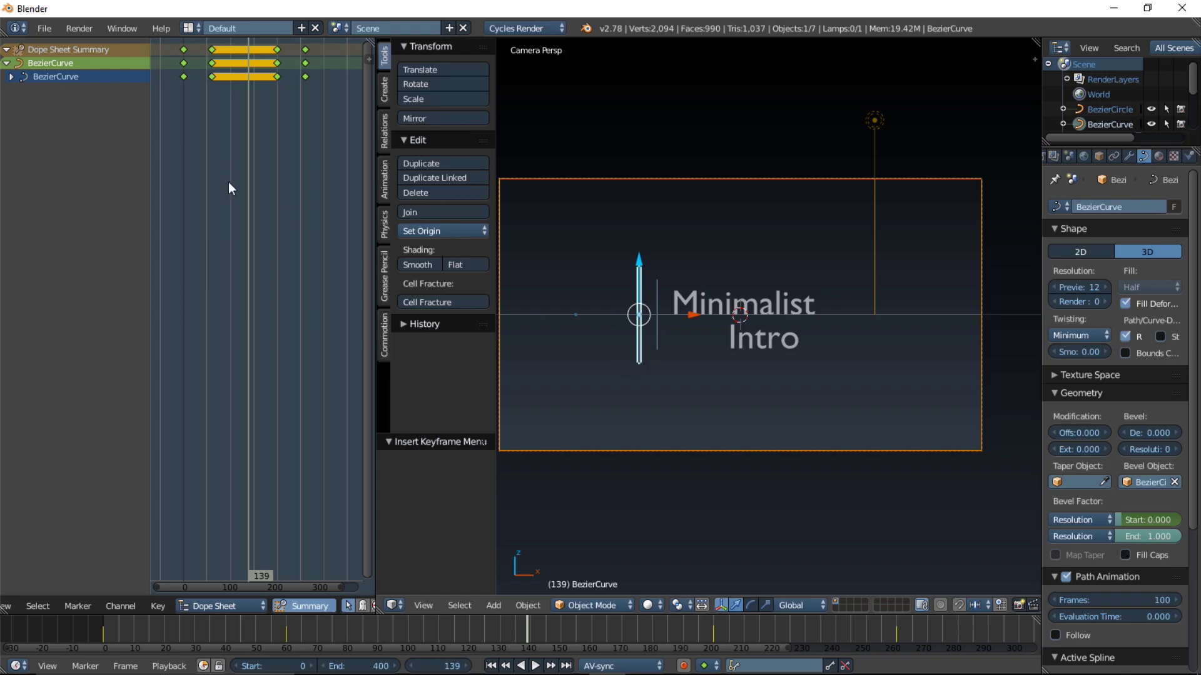
Select the line curve's last two keyframes and move them 35 frames earlier
{"action": "right_click", "coordinate": [307, 77]}
{"action": "key", "text": "b"}
{"action": "left_click_drag", "start_coordinate": [325, 127], "coordinate": [264, 41]}
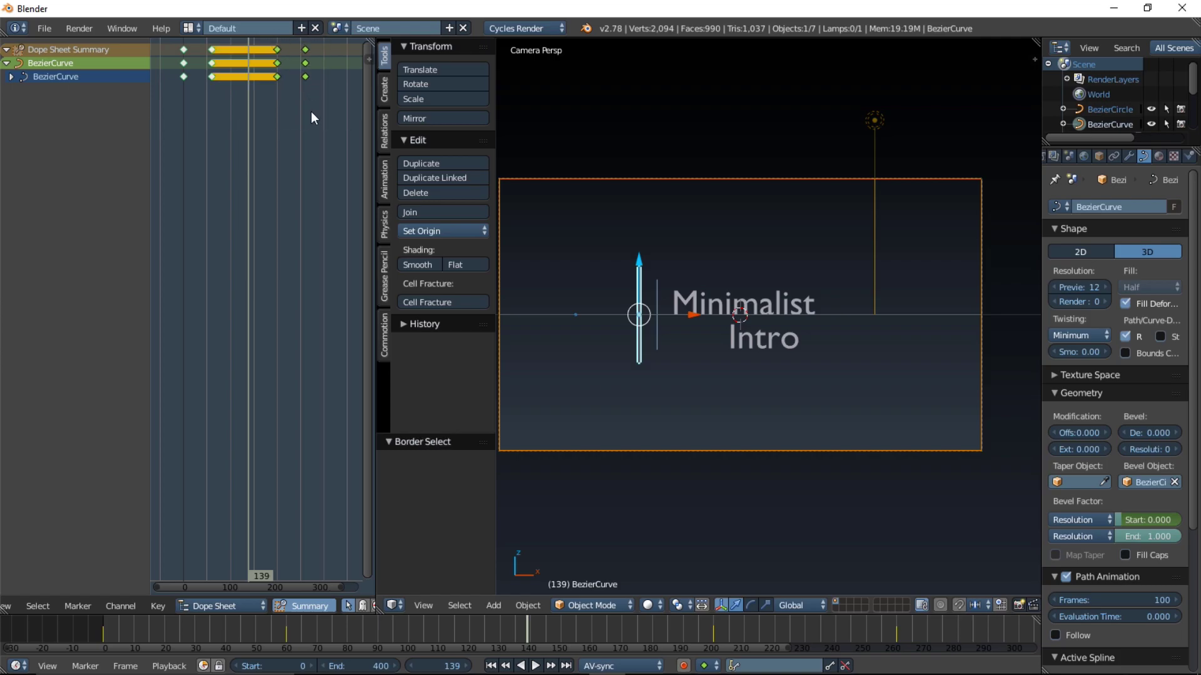
{"action": "key", "text": "g"}
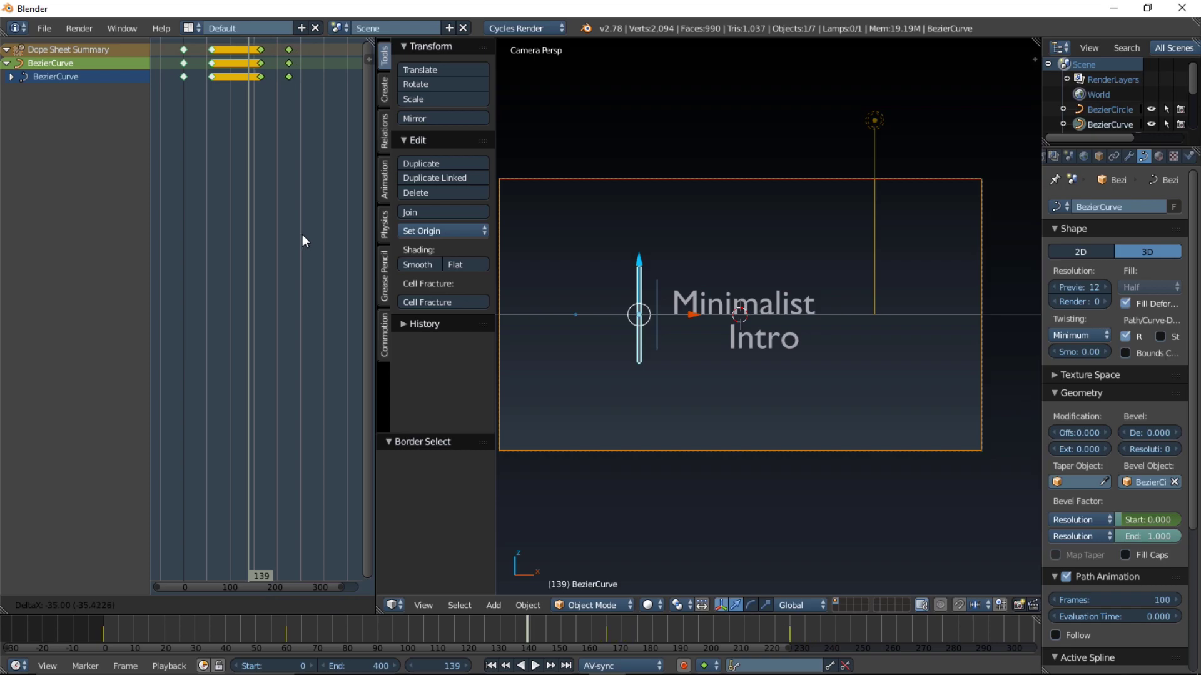
{"action": "left_click", "coordinate": [302, 235]}
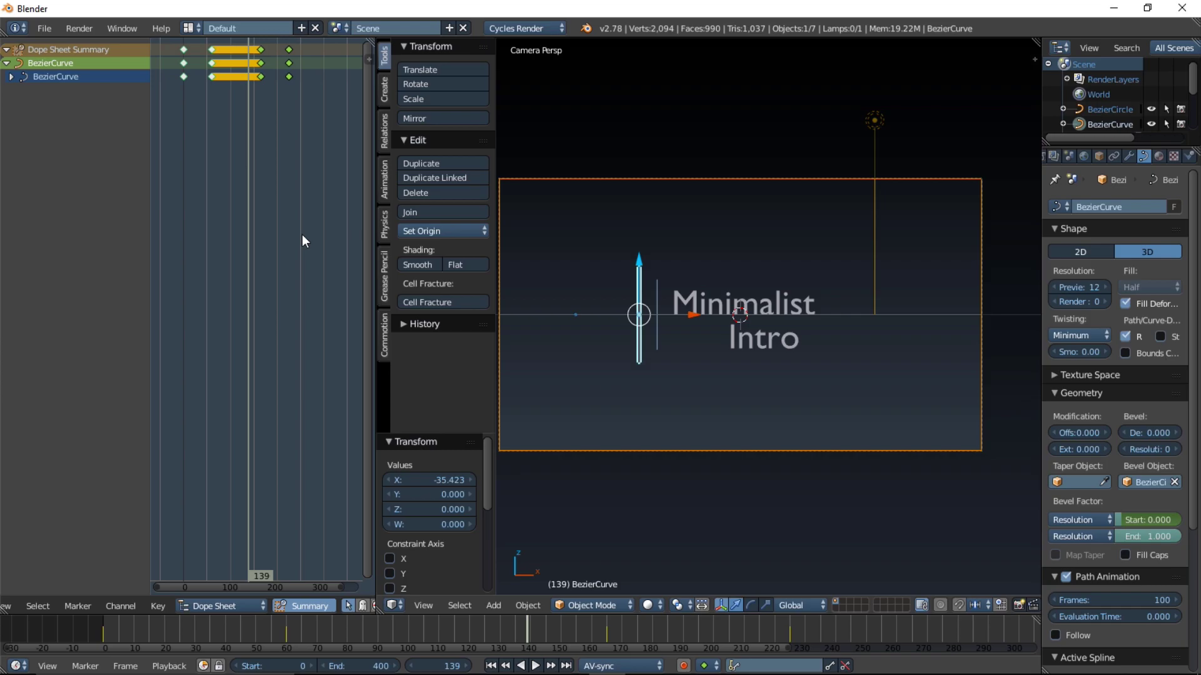
Select the "Minimalist" text and shift all its location keyframes about 60 frames later
{"action": "right_click", "coordinate": [713, 302]}
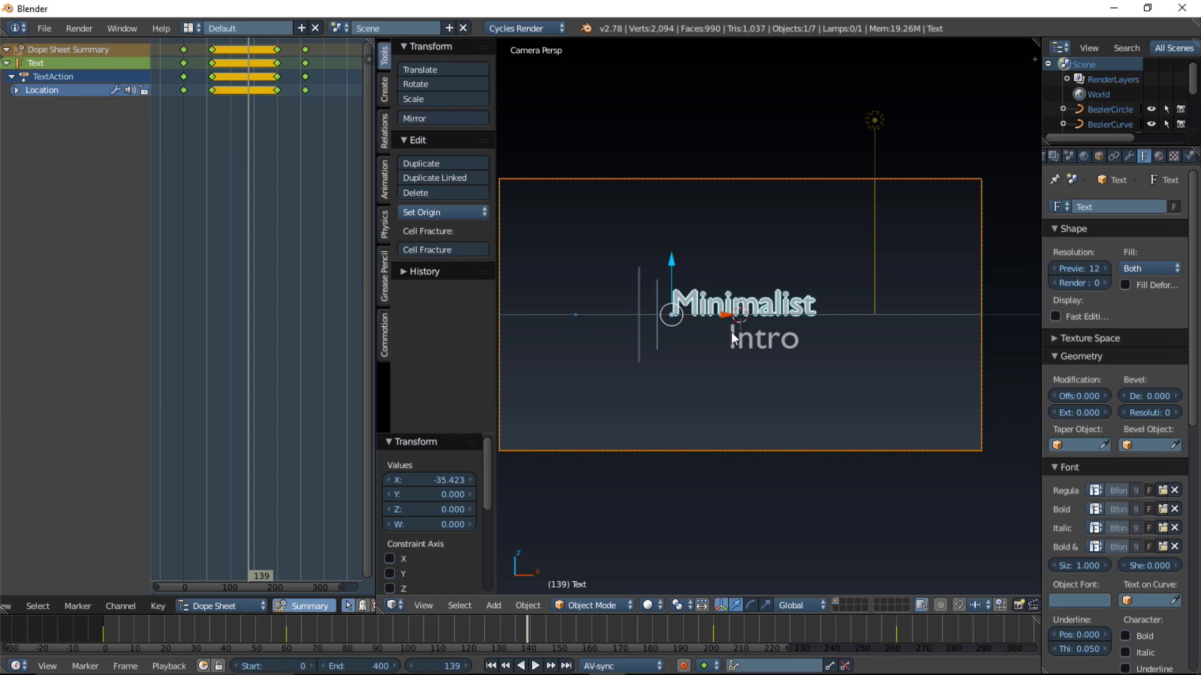
{"action": "right_click", "coordinate": [307, 90]}
{"action": "key", "text": "b"}
{"action": "left_click_drag", "start_coordinate": [326, 198], "coordinate": [265, 44]}
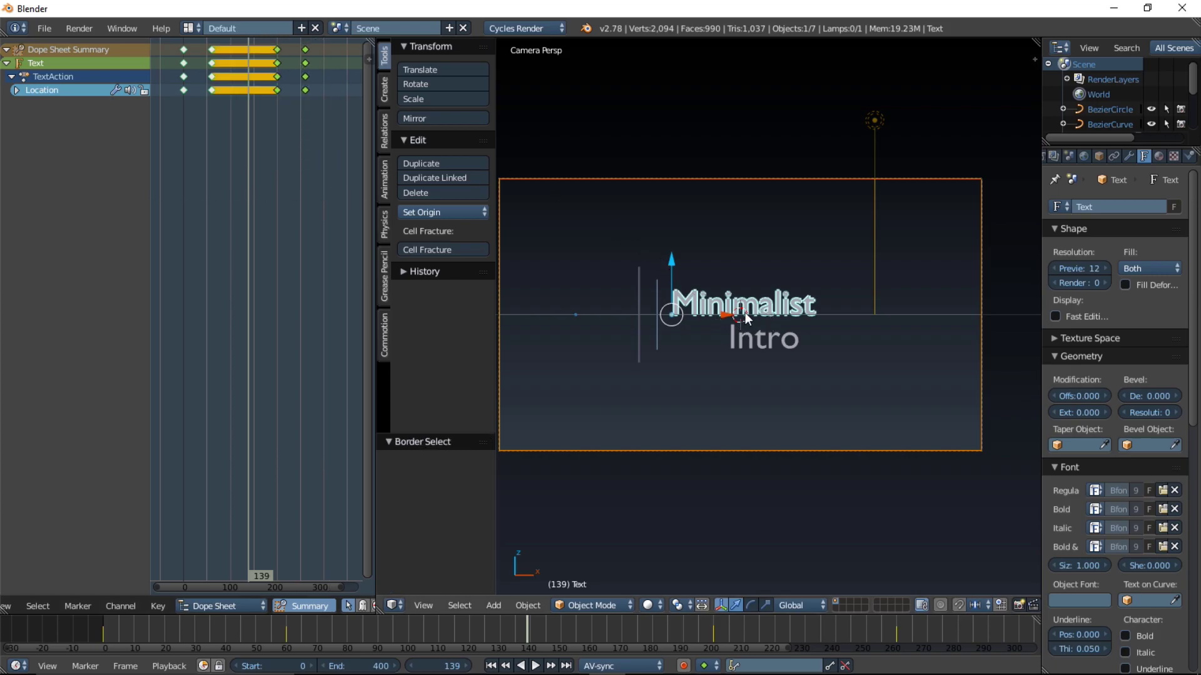
{"action": "key", "text": "b"}
{"action": "left_click_drag", "start_coordinate": [334, 254], "coordinate": [167, 39]}
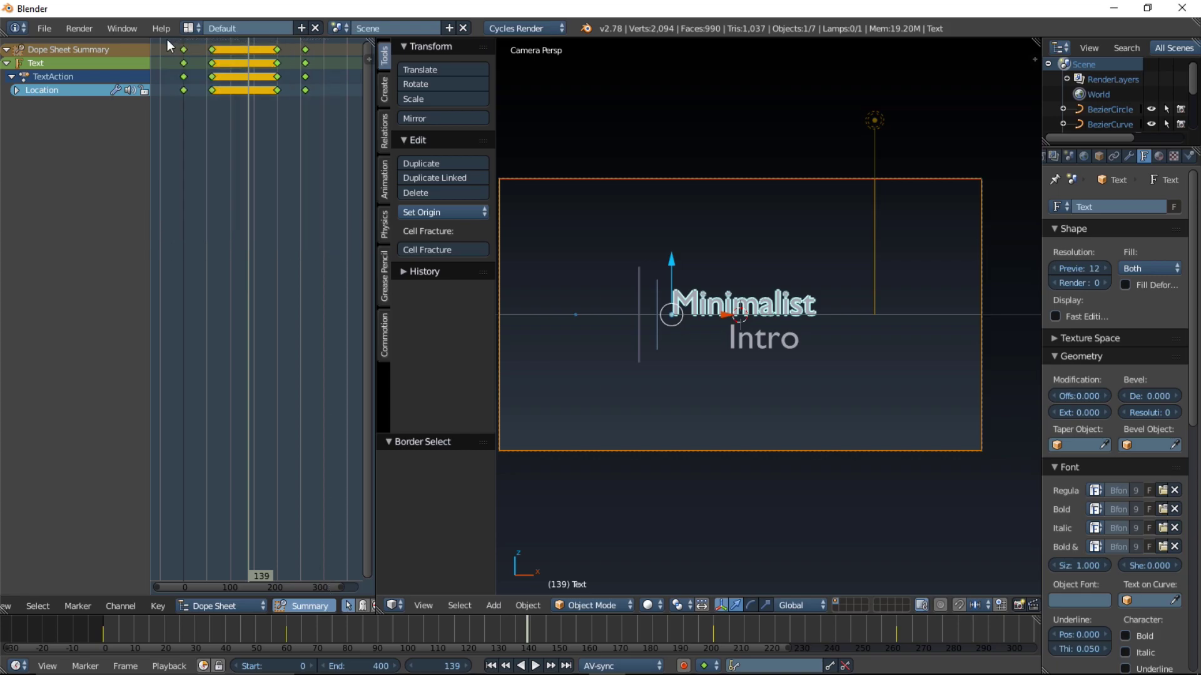
{"action": "key", "text": "g"}
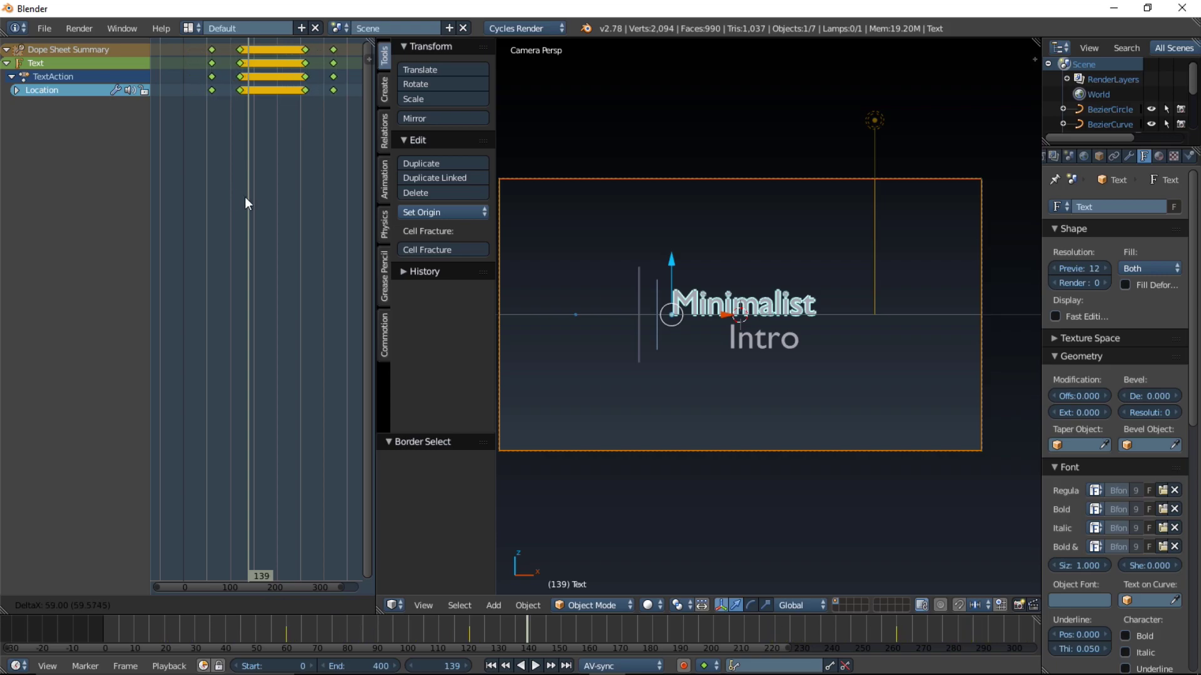
{"action": "left_click", "coordinate": [245, 197]}
Move the "Minimalist" text's last two keyframes about 60 frames earlier, to frames 200 and 260
{"action": "right_click", "coordinate": [303, 90]}
{"action": "key", "text": "b"}
{"action": "left_click_drag", "start_coordinate": [297, 131], "coordinate": [342, 43]}
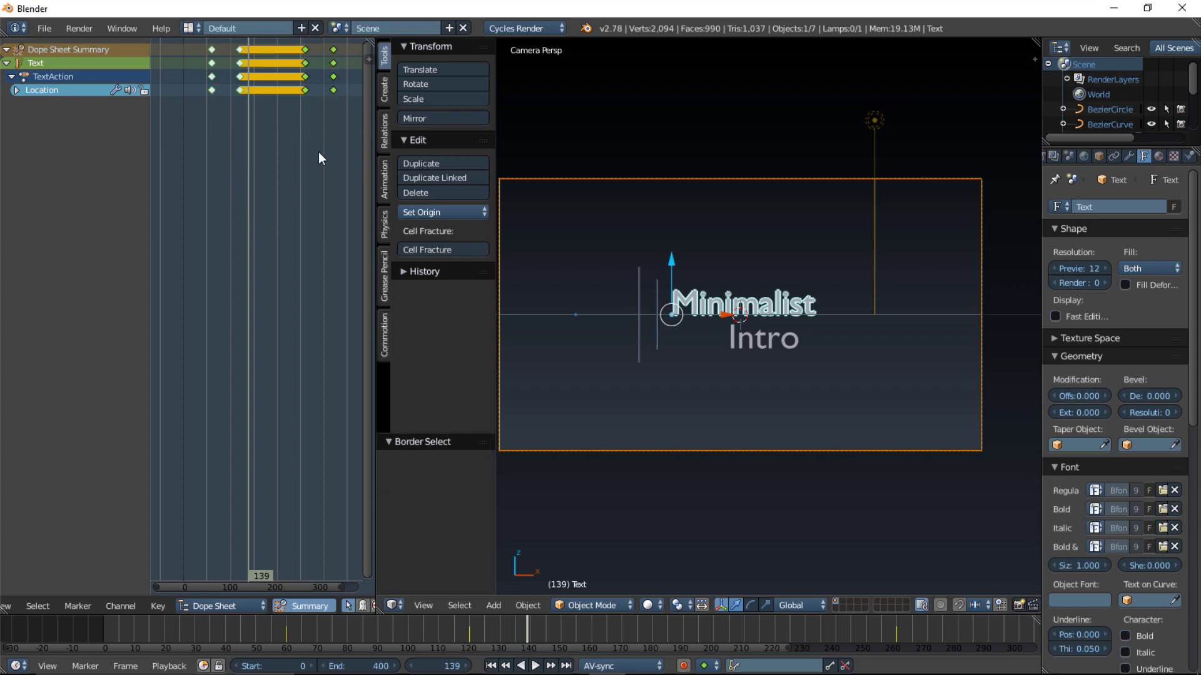
{"action": "key", "text": "g"}
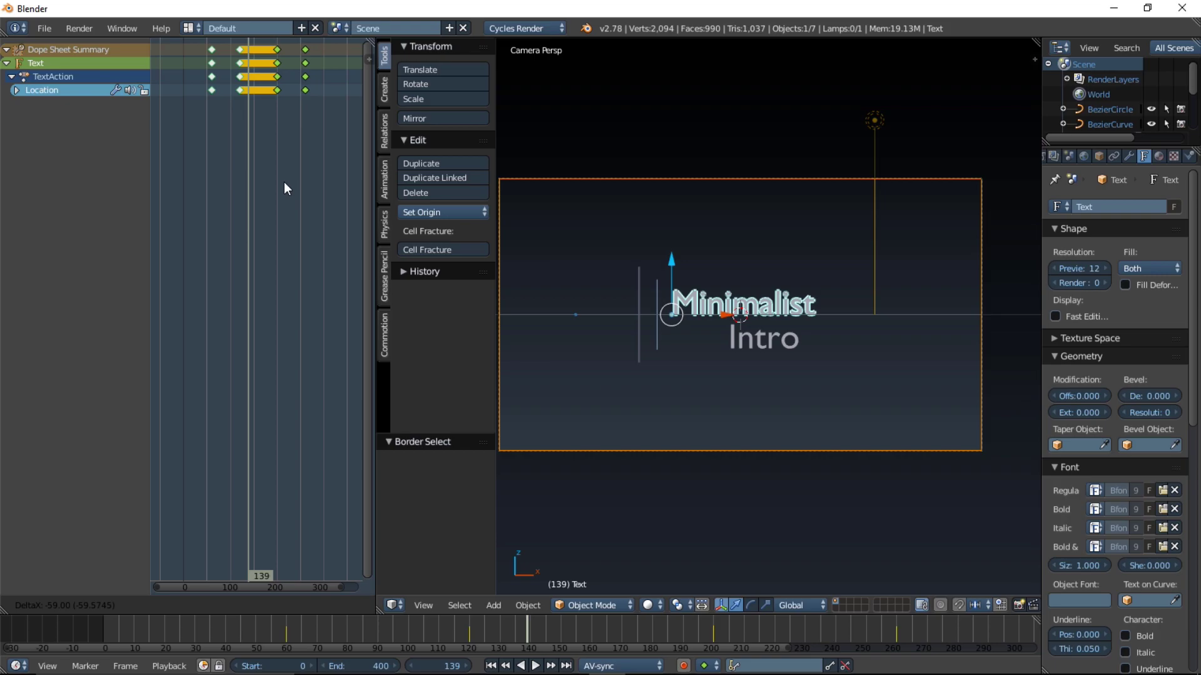
{"action": "left_click", "coordinate": [285, 182]}
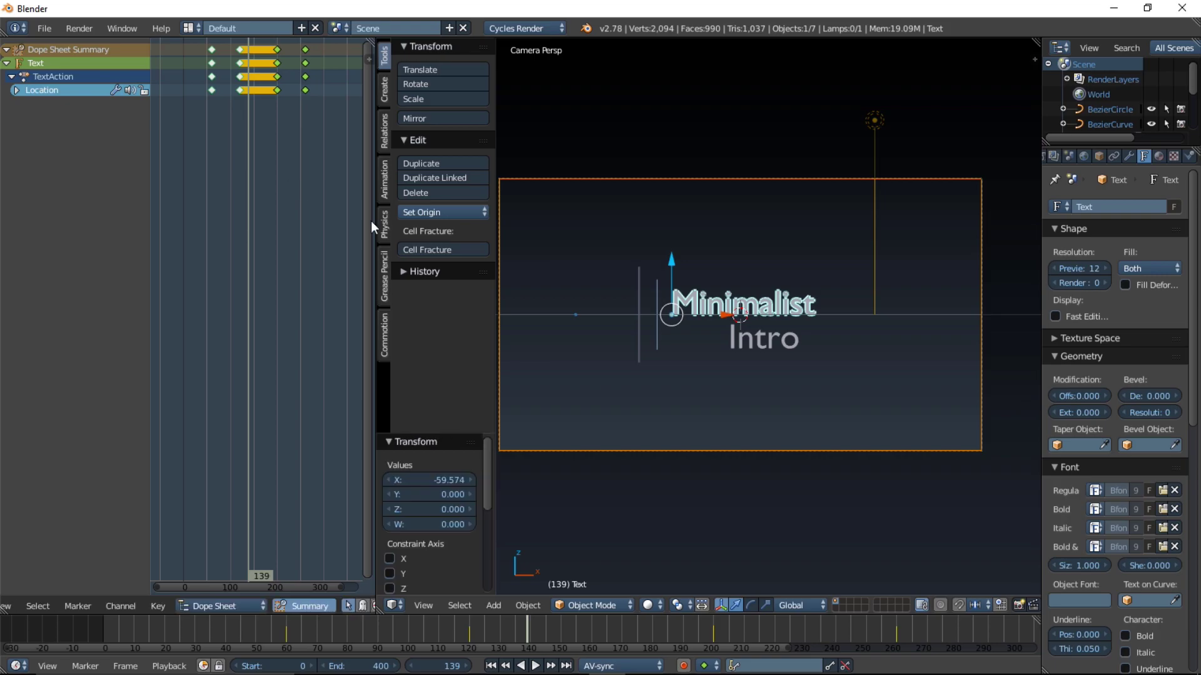
Play back the animation from the start to check the "Minimalist" text's timing, and stop it
{"action": "left_click_drag", "start_coordinate": [121, 626], "coordinate": [88, 625]}
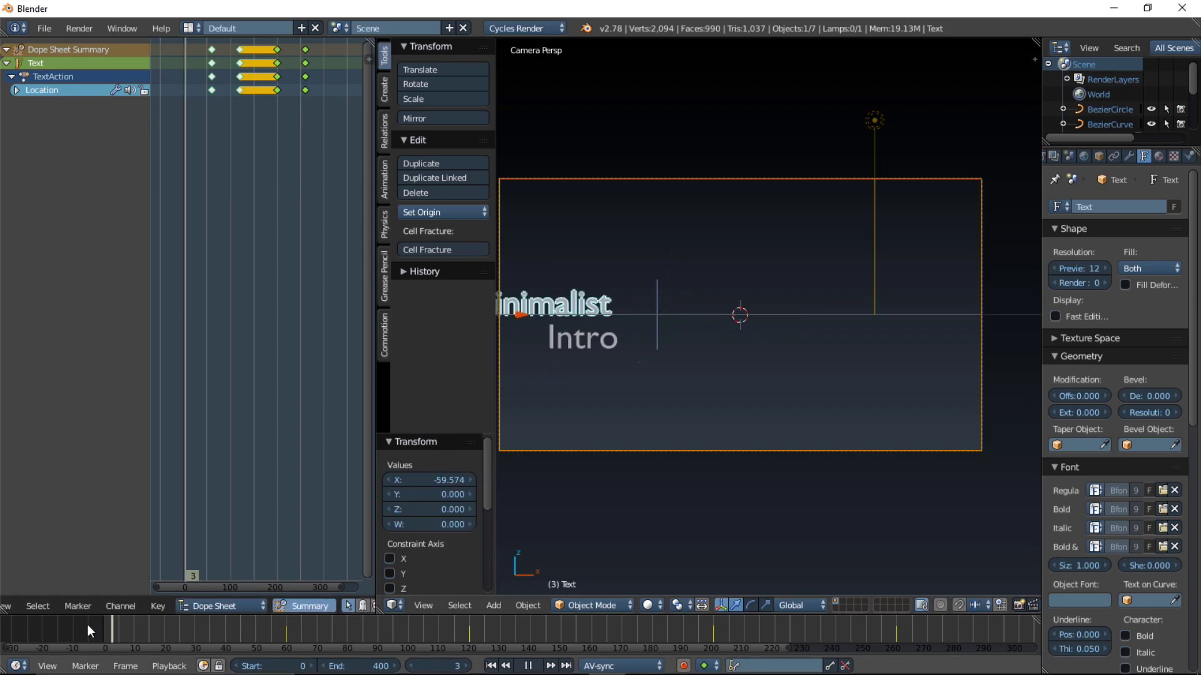
{"action": "left_click", "coordinate": [537, 666]}
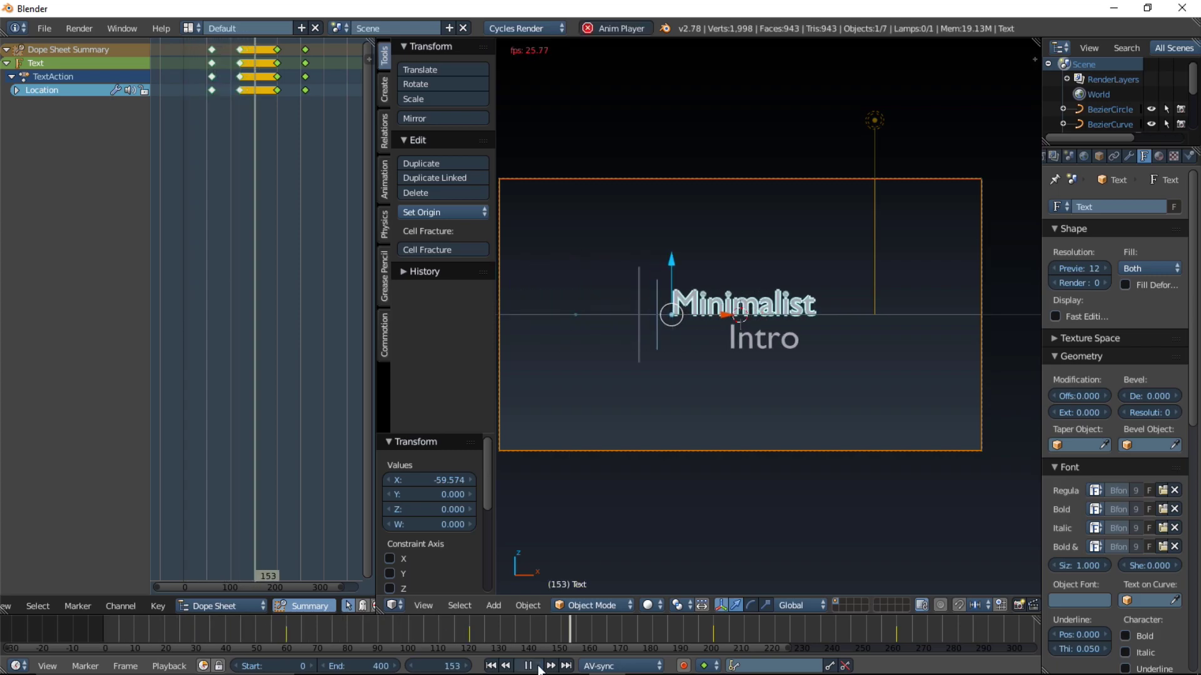
{"action": "left_click", "coordinate": [538, 668]}
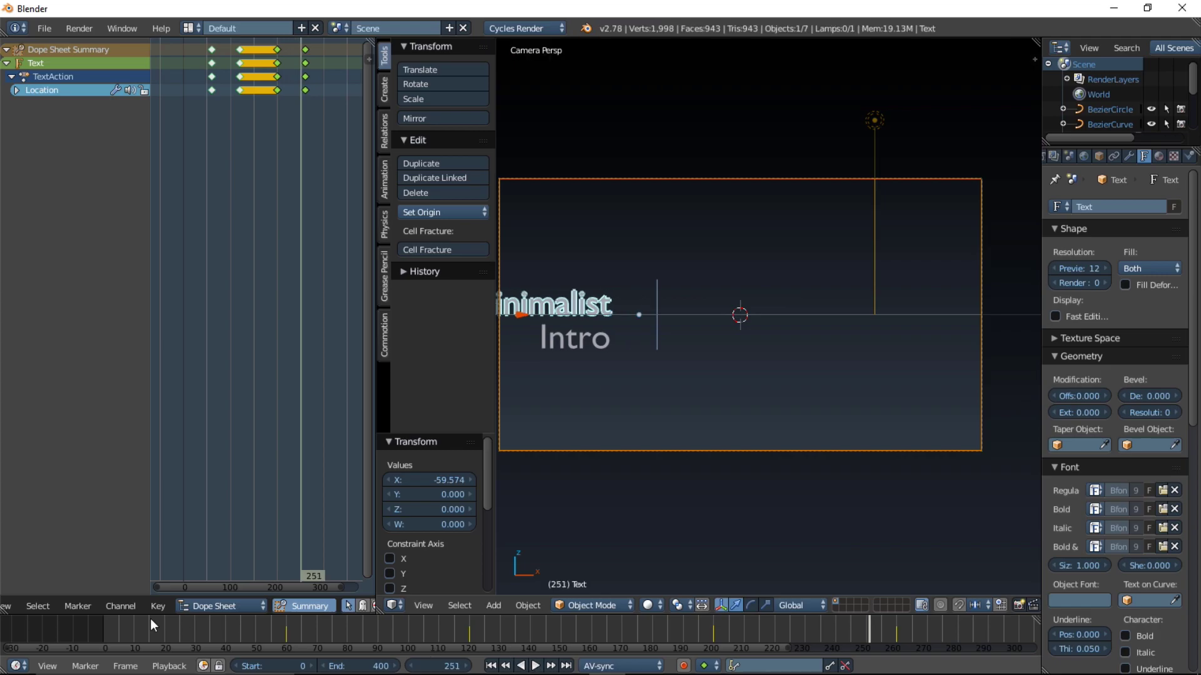
Scrub to frame 131, select the "Intro" text and shift all its location keyframes about 100 frames later
{"action": "left_click_drag", "start_coordinate": [123, 622], "coordinate": [503, 623]}
{"action": "right_click", "coordinate": [772, 351]}
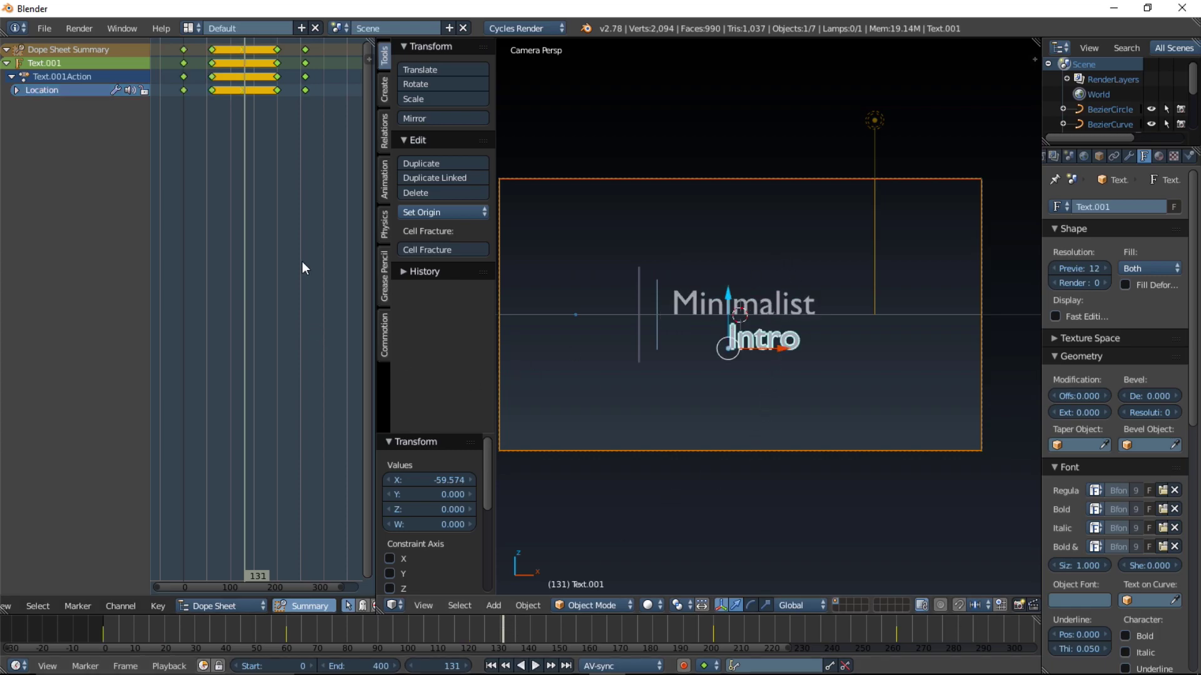
{"action": "key", "text": "a"}
{"action": "key", "text": "a"}
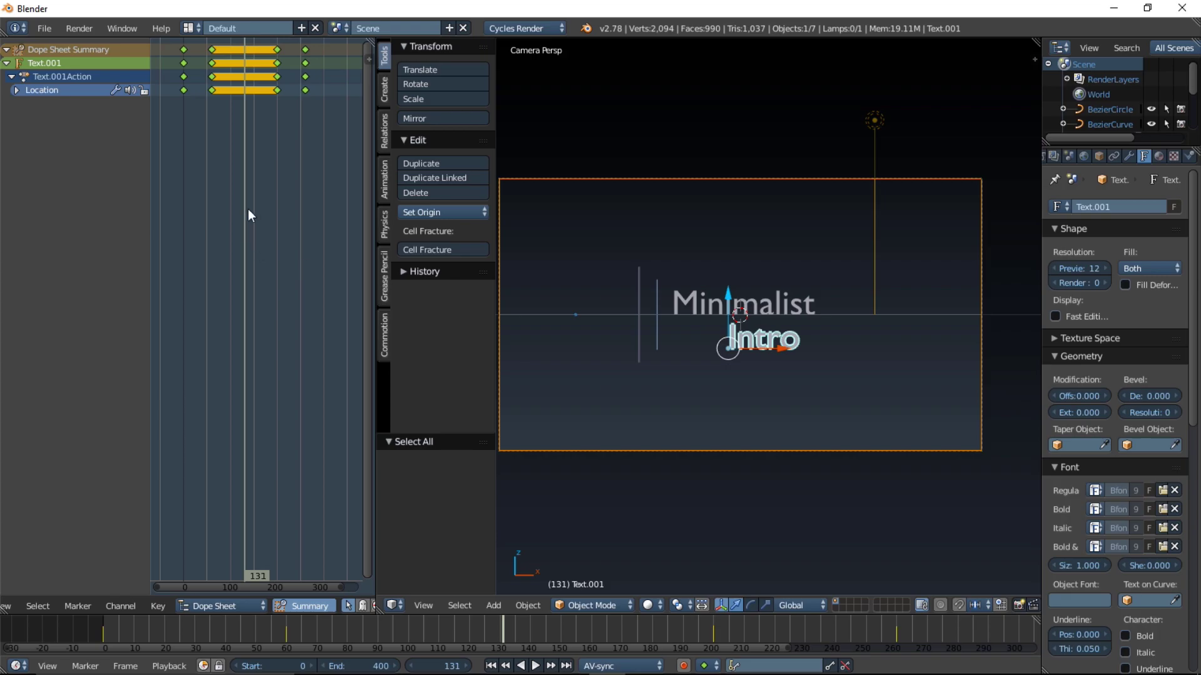
{"action": "key", "text": "g"}
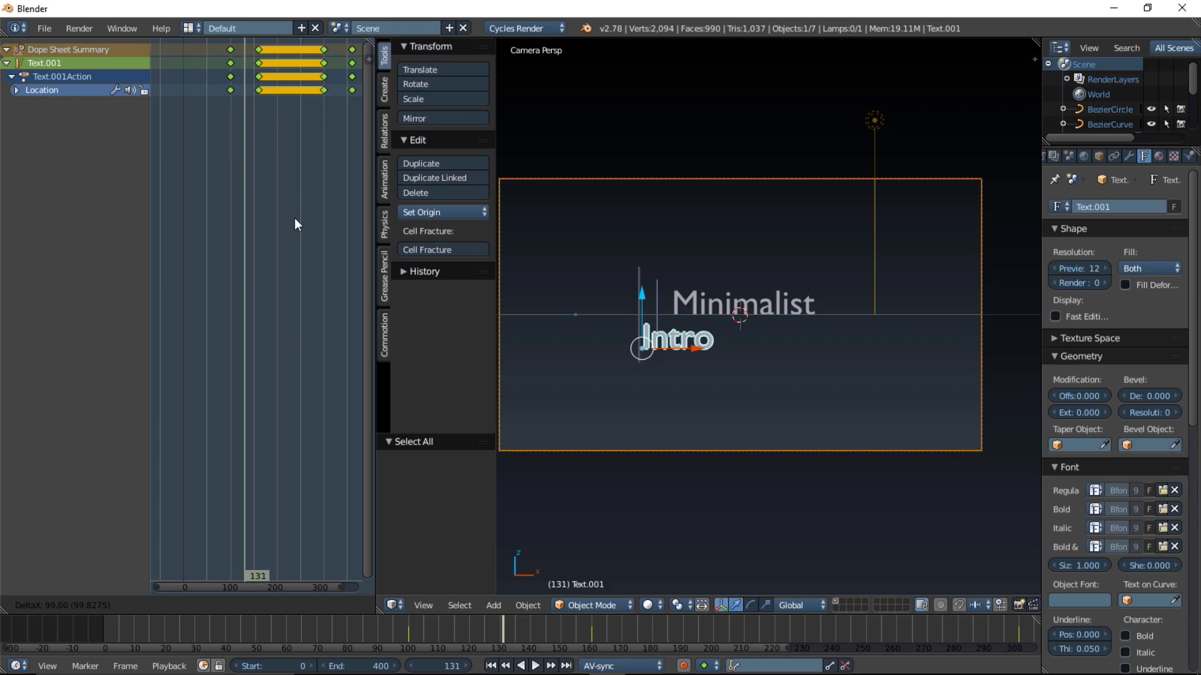
{"action": "left_click", "coordinate": [294, 217]}
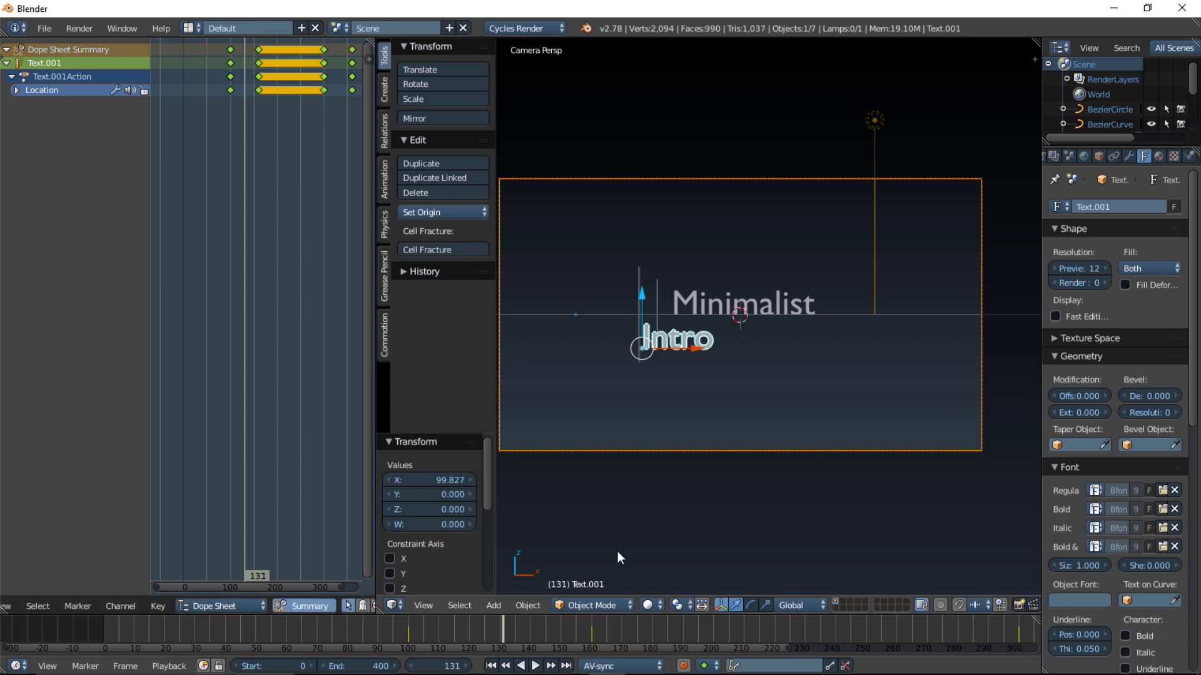
Play back the animation from frame 0 to check the "Intro" text's timing, and stop it
{"action": "left_click_drag", "start_coordinate": [399, 621], "coordinate": [81, 621]}
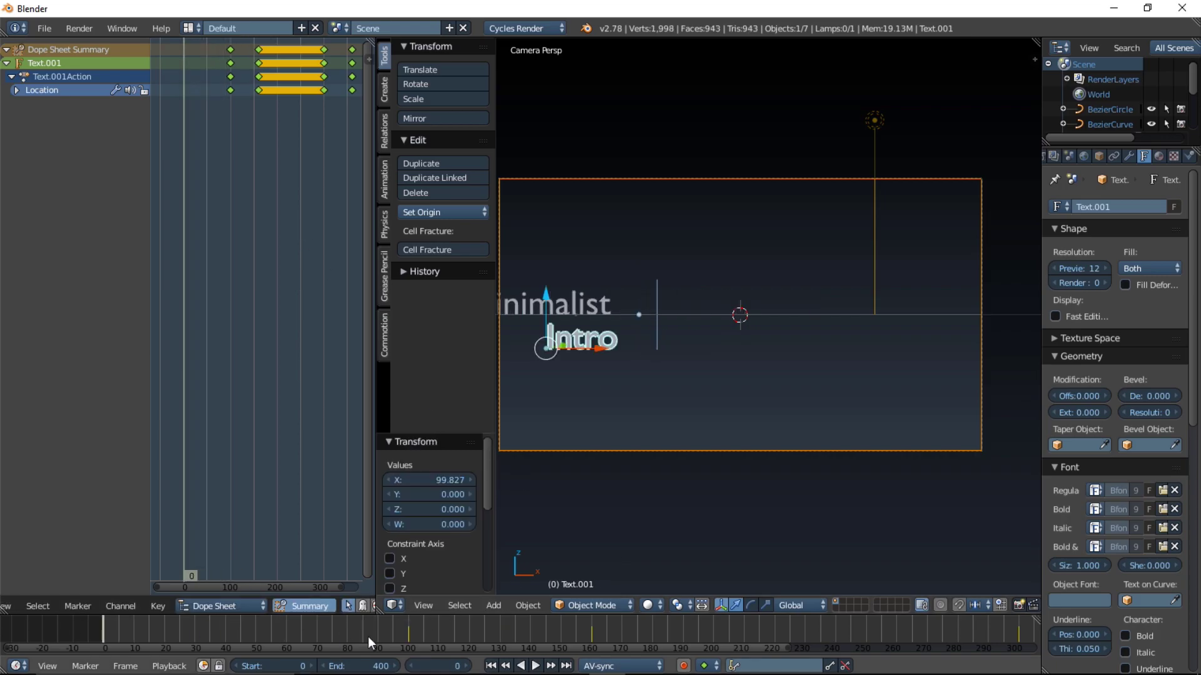
{"action": "left_click", "coordinate": [537, 664]}
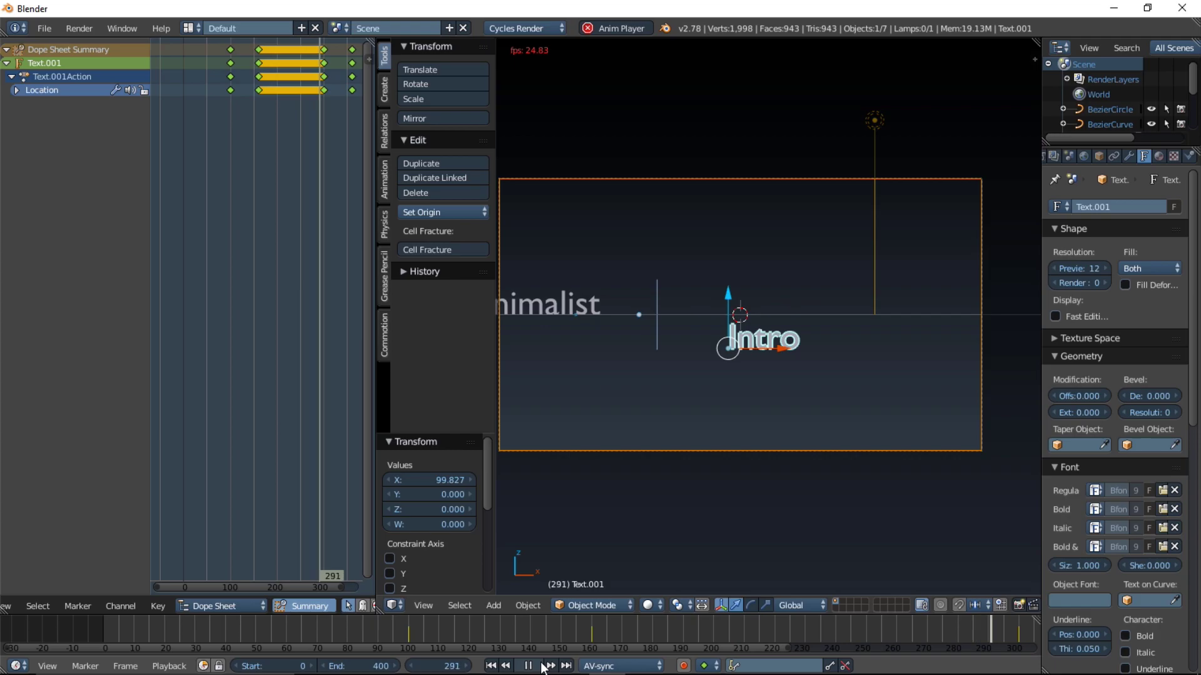
{"action": "left_click", "coordinate": [542, 667]}
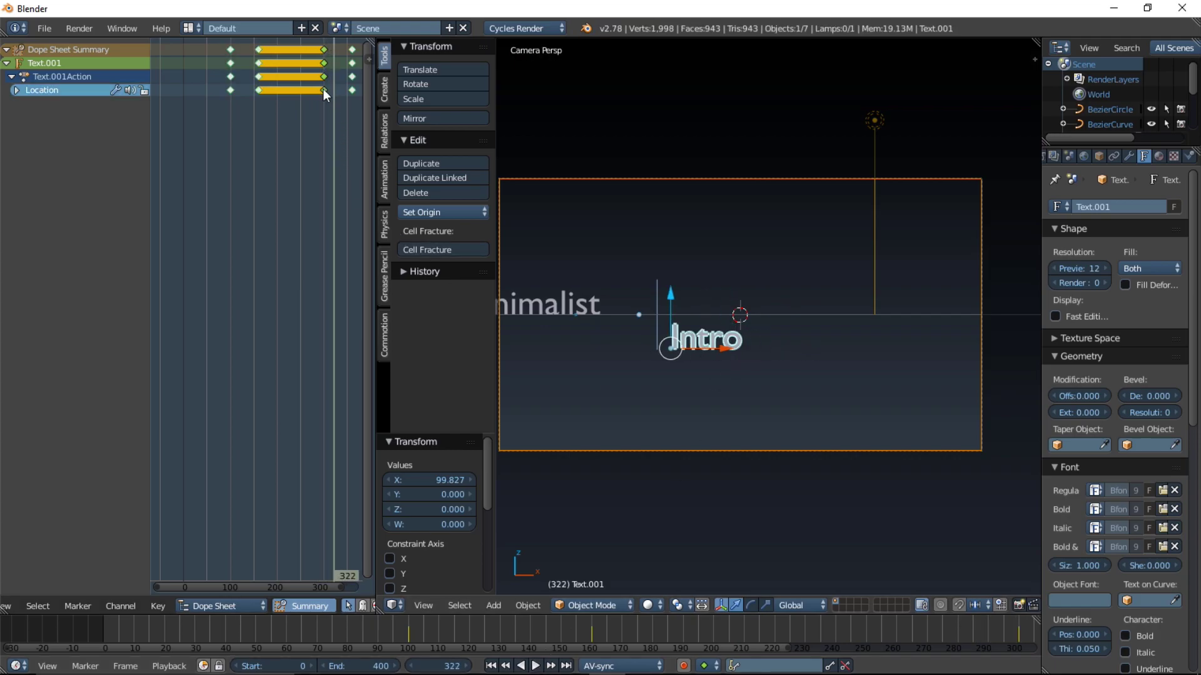
Select the "Intro" text's last two keyframes and move them about 60 frames earlier
{"action": "key", "text": "b"}
{"action": "left_click_drag", "start_coordinate": [322, 115], "coordinate": [354, 46]}
{"action": "key", "text": "b"}
{"action": "left_click_drag", "start_coordinate": [303, 103], "coordinate": [358, 45]}
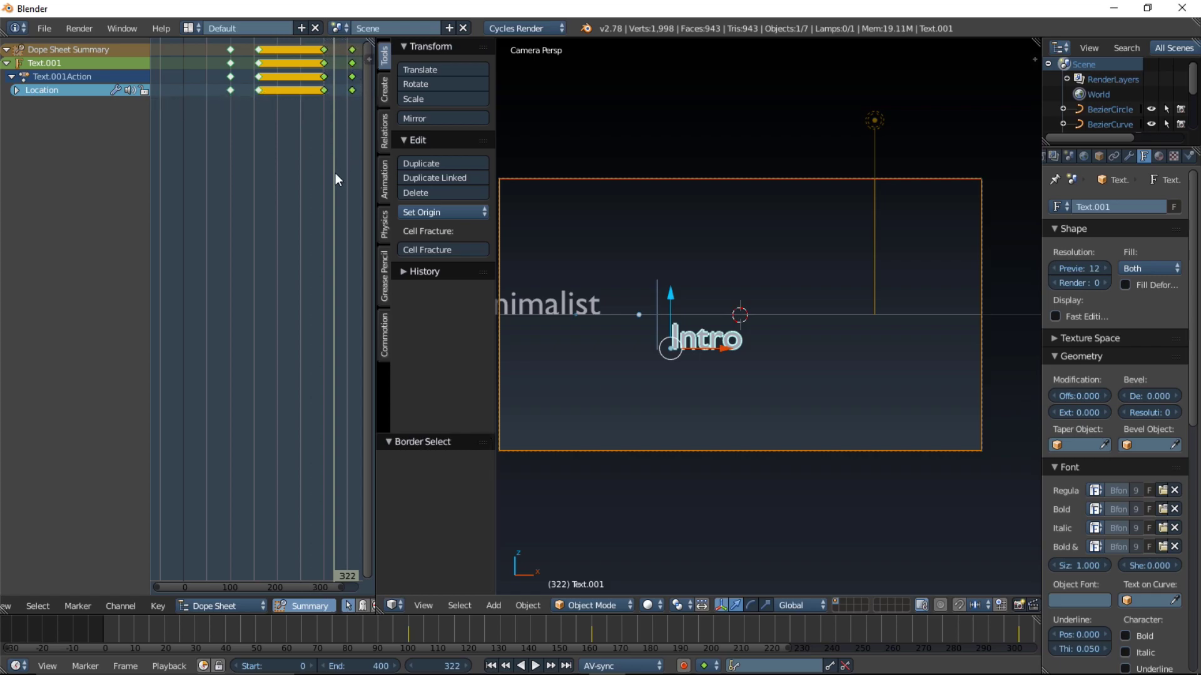
{"action": "key", "text": "g"}
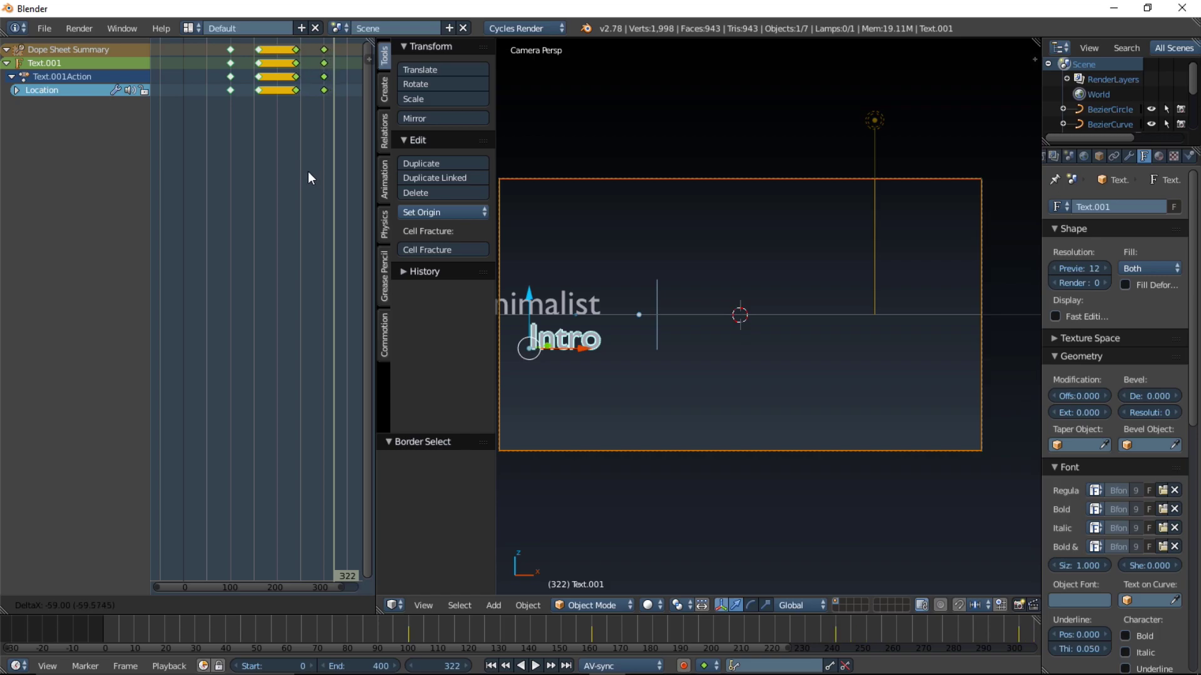
{"action": "left_click", "coordinate": [309, 172]}
Play back the animation from frame 0, and move the "Intro" text's last two keyframes about 10 frames earlier
{"action": "left_click_drag", "start_coordinate": [260, 616], "coordinate": [99, 621]}
{"action": "left_click", "coordinate": [535, 666]}
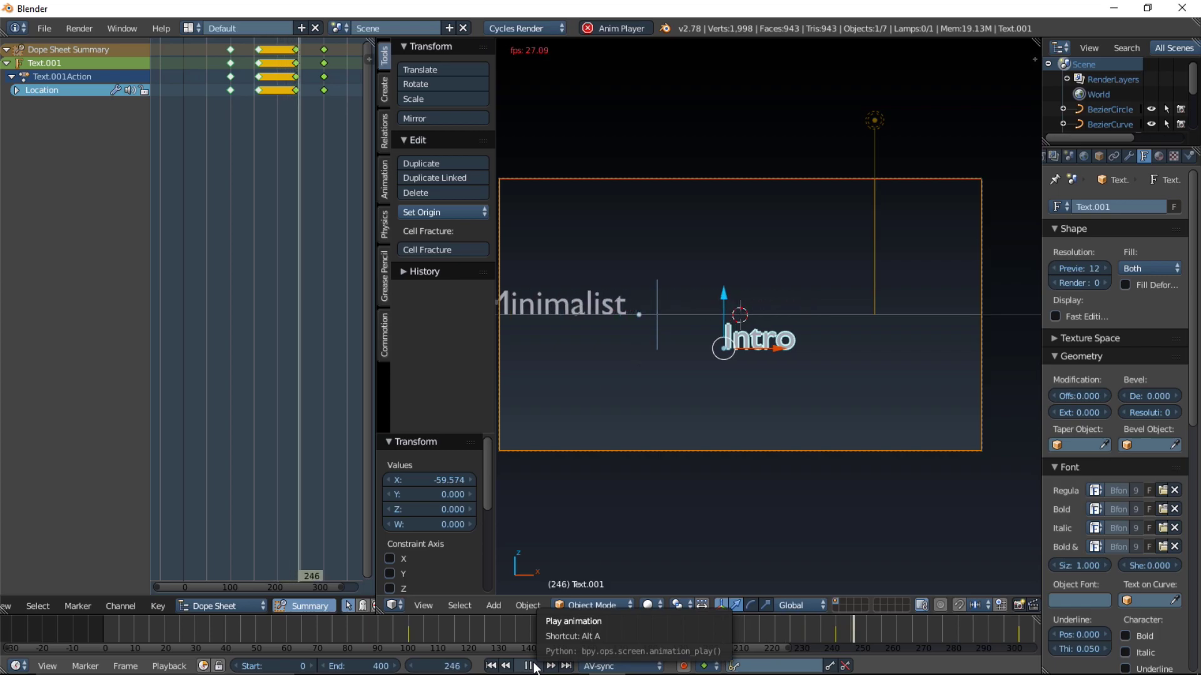
{"action": "left_click", "coordinate": [529, 666]}
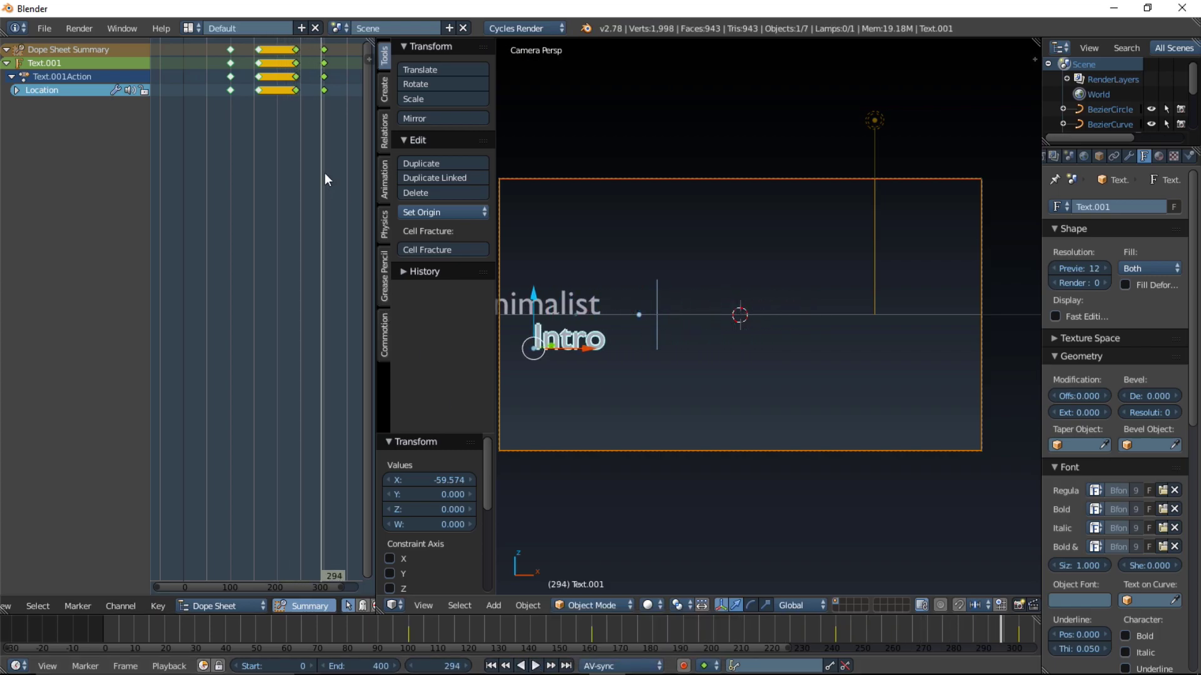
{"action": "key", "text": "g"}
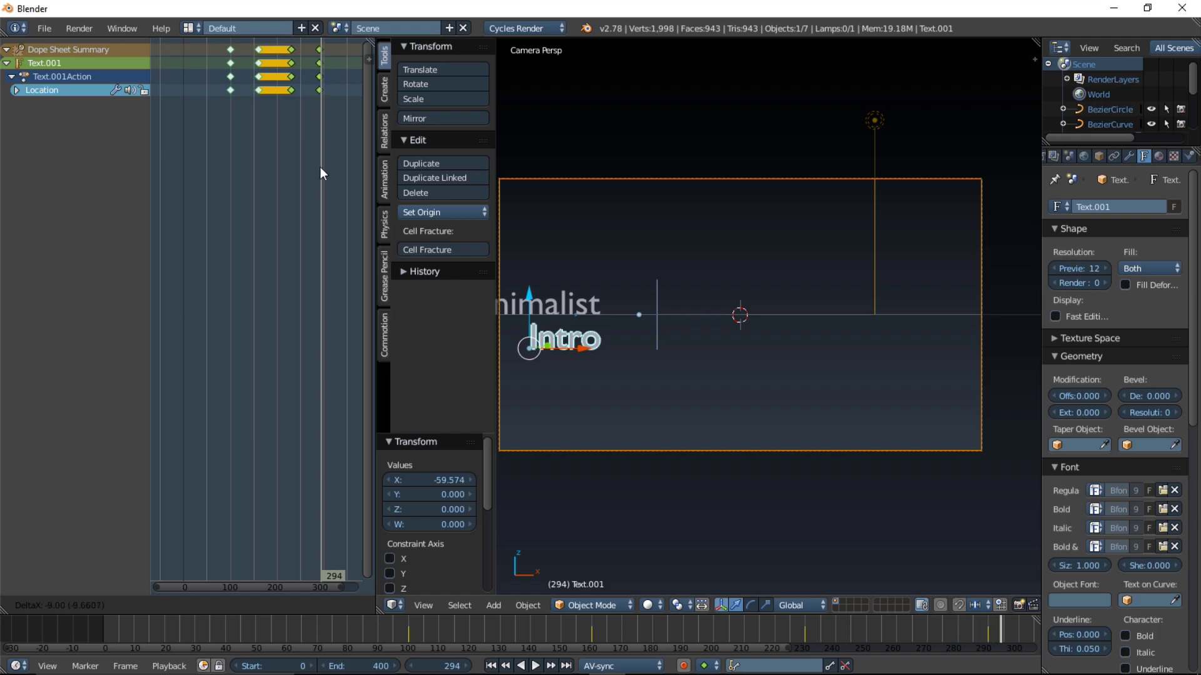
{"action": "left_click", "coordinate": [321, 167]}
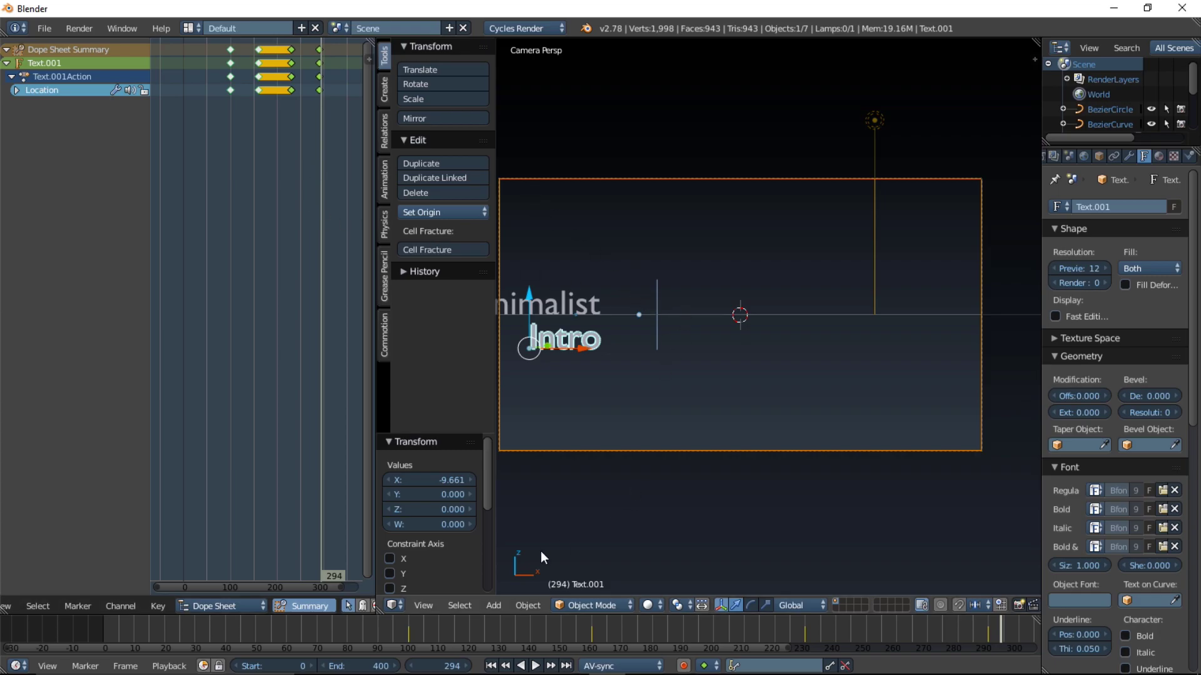
Play back the retimed animation from frame 0, stop it, and replay a short stretch from about frame 78
{"action": "left_click_drag", "start_coordinate": [403, 622], "coordinate": [100, 636]}
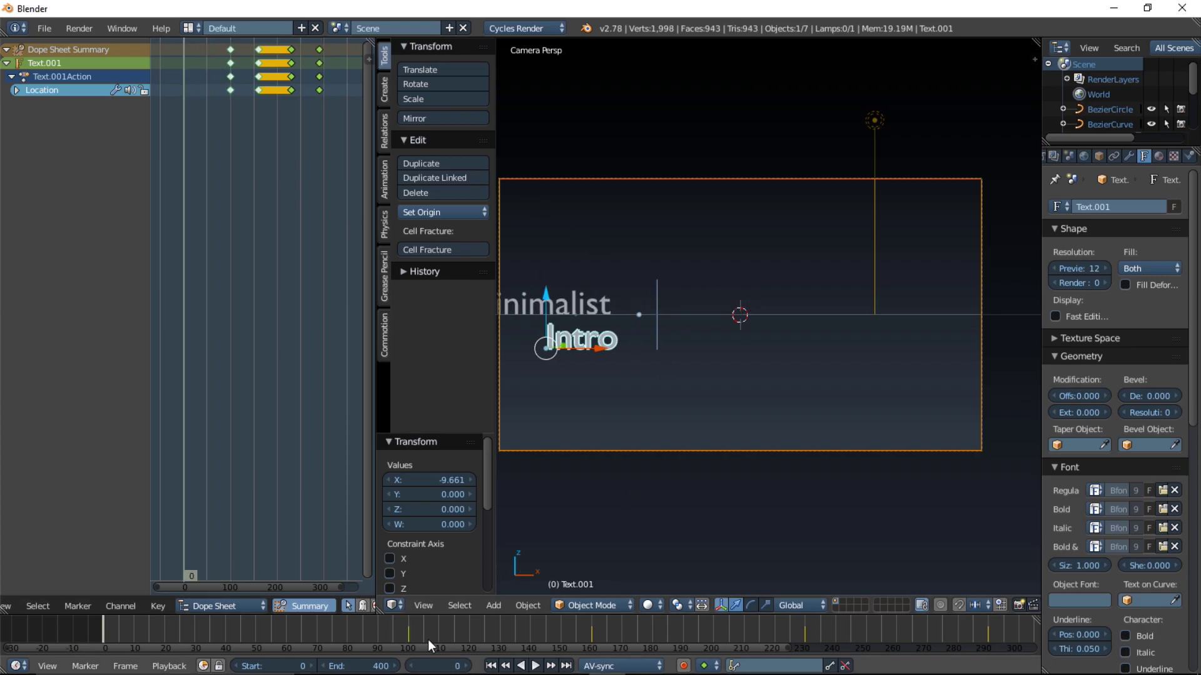
{"action": "left_click", "coordinate": [536, 666]}
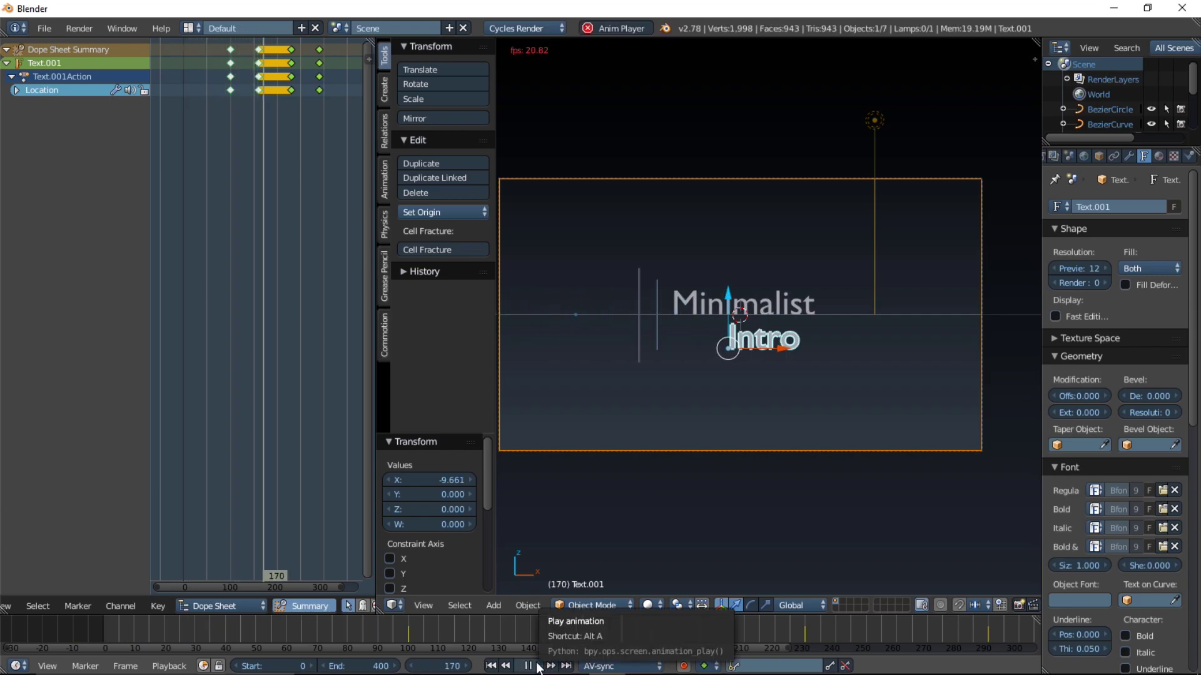
{"action": "left_click", "coordinate": [536, 666]}
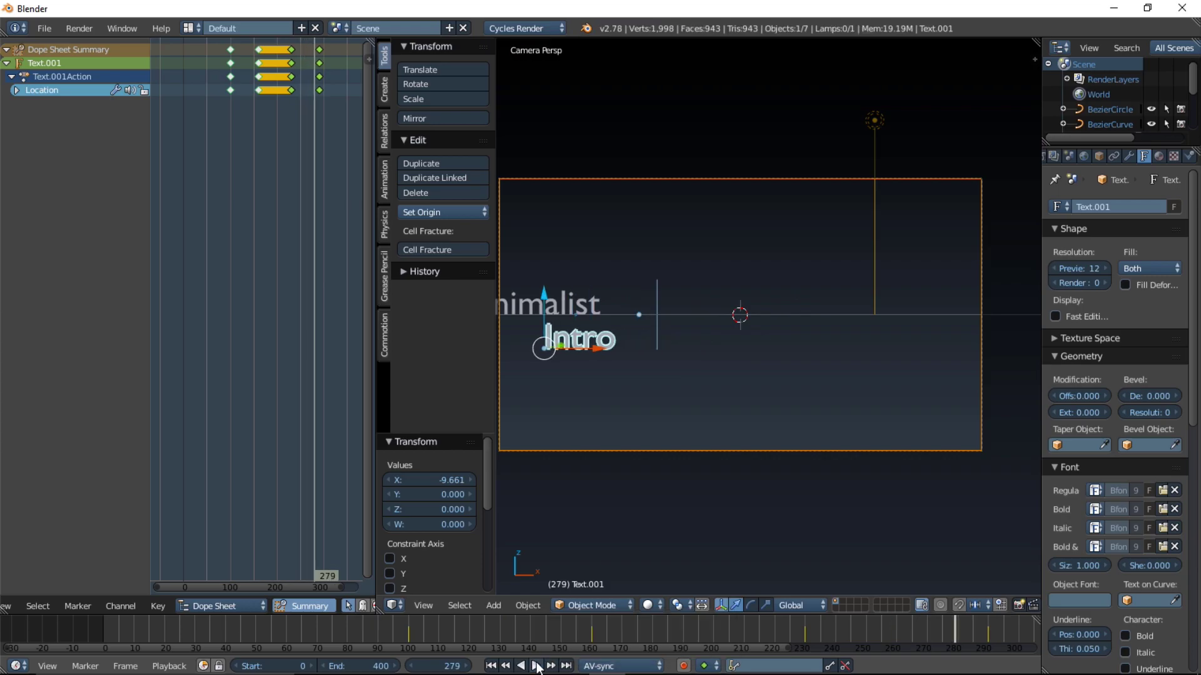
{"action": "left_click_drag", "start_coordinate": [475, 629], "coordinate": [341, 629]}
{"action": "key", "text": "alt+a"}
{"action": "key", "text": "alt+a"}
Select the vertical line curve and move its last two keyframes about 35 frames later in the dope sheet
{"action": "right_click", "coordinate": [640, 344]}
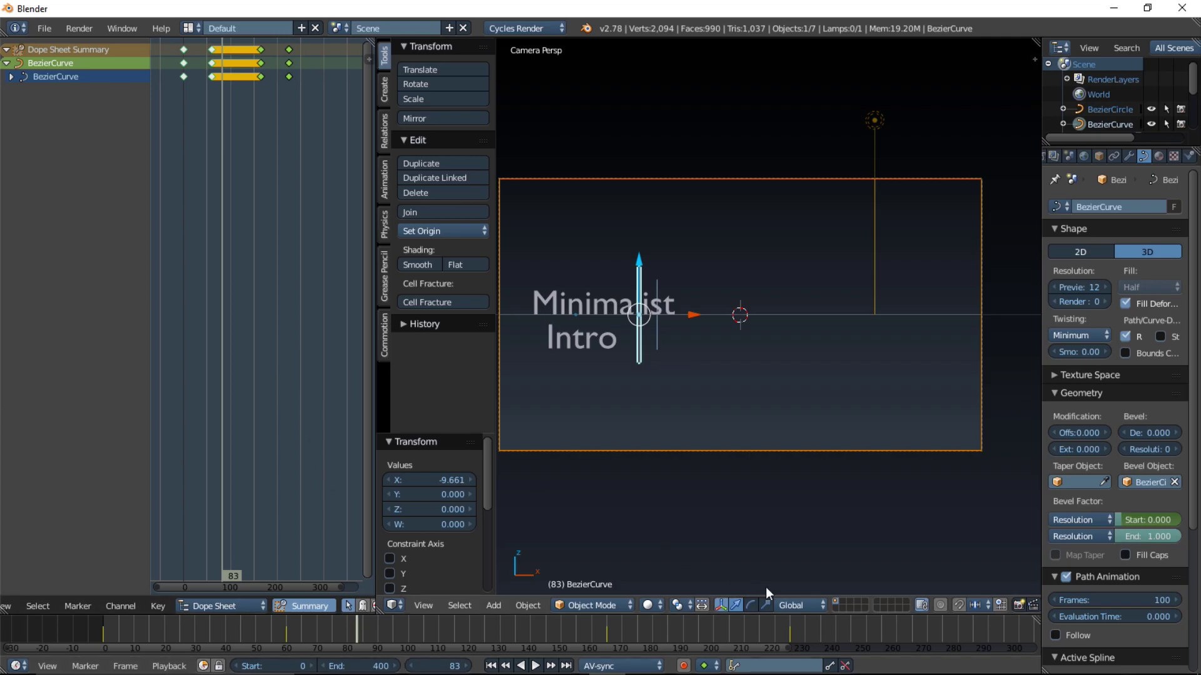
{"action": "mouse_move", "coordinate": [929, 633]}
{"action": "middle_mouse_down"}
{"action": "mouse_move", "coordinate": [457, 636]}
{"action": "mouse_move", "coordinate": [582, 636]}
{"action": "middle_mouse_up"}
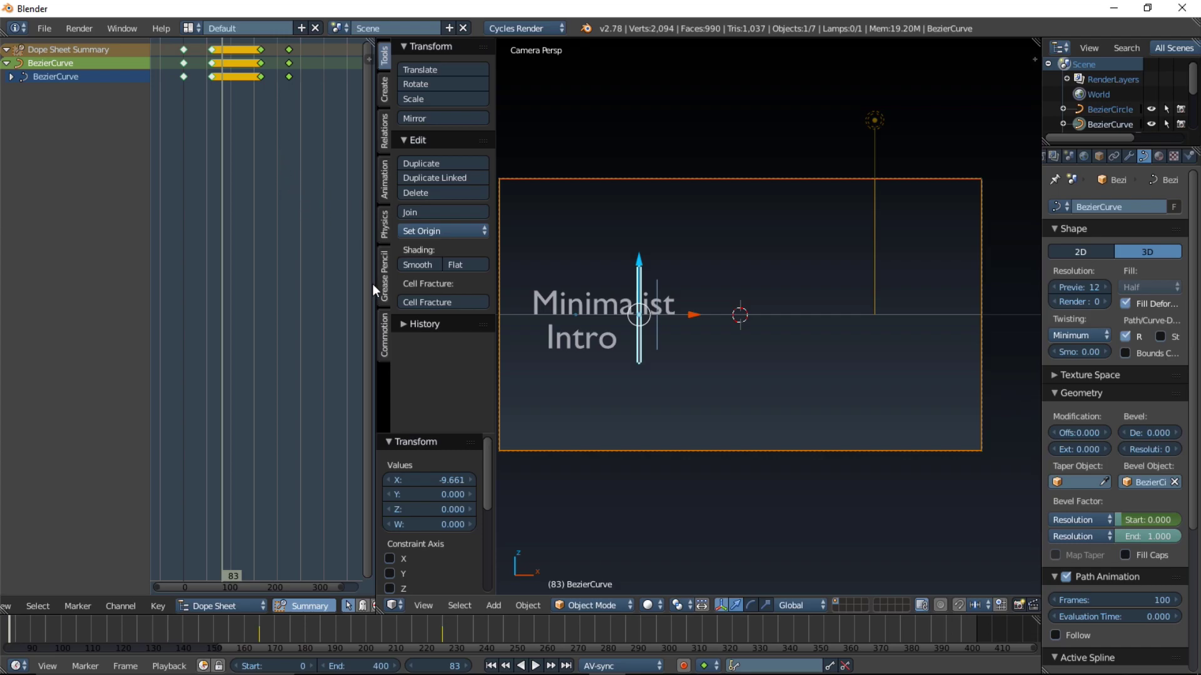
{"action": "mouse_move", "coordinate": [652, 630]}
{"action": "middle_mouse_down"}
{"action": "mouse_move", "coordinate": [616, 626]}
{"action": "mouse_move", "coordinate": [654, 624]}
{"action": "middle_mouse_up"}
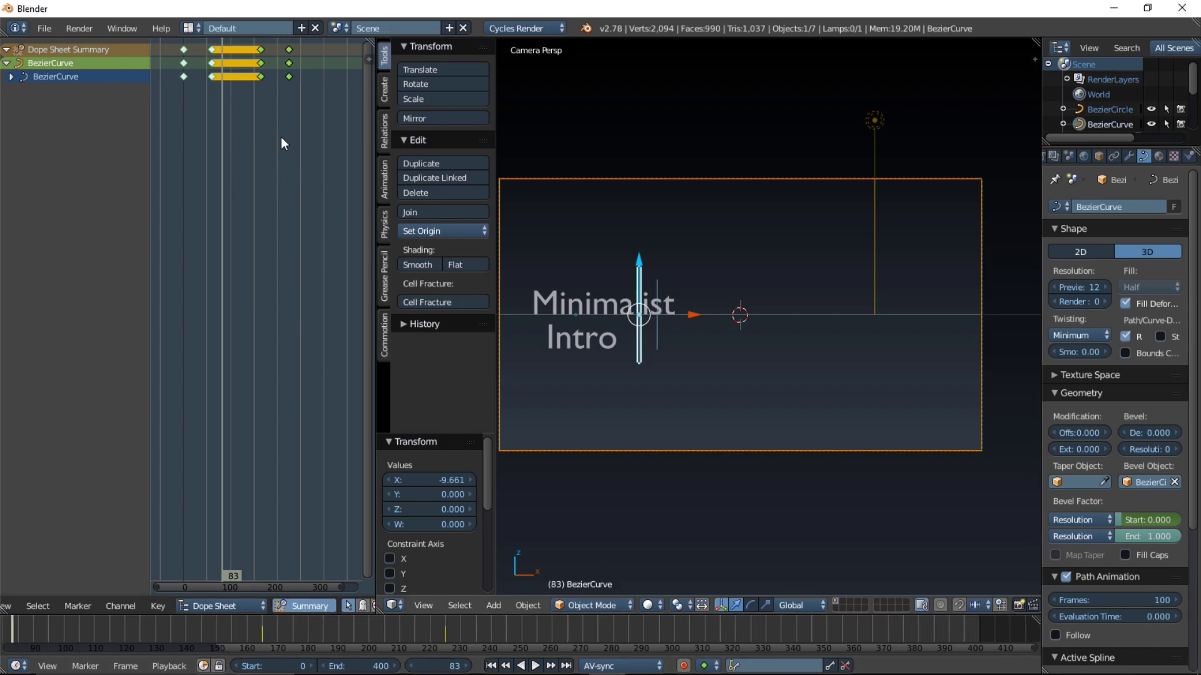
{"action": "key", "text": "g"}
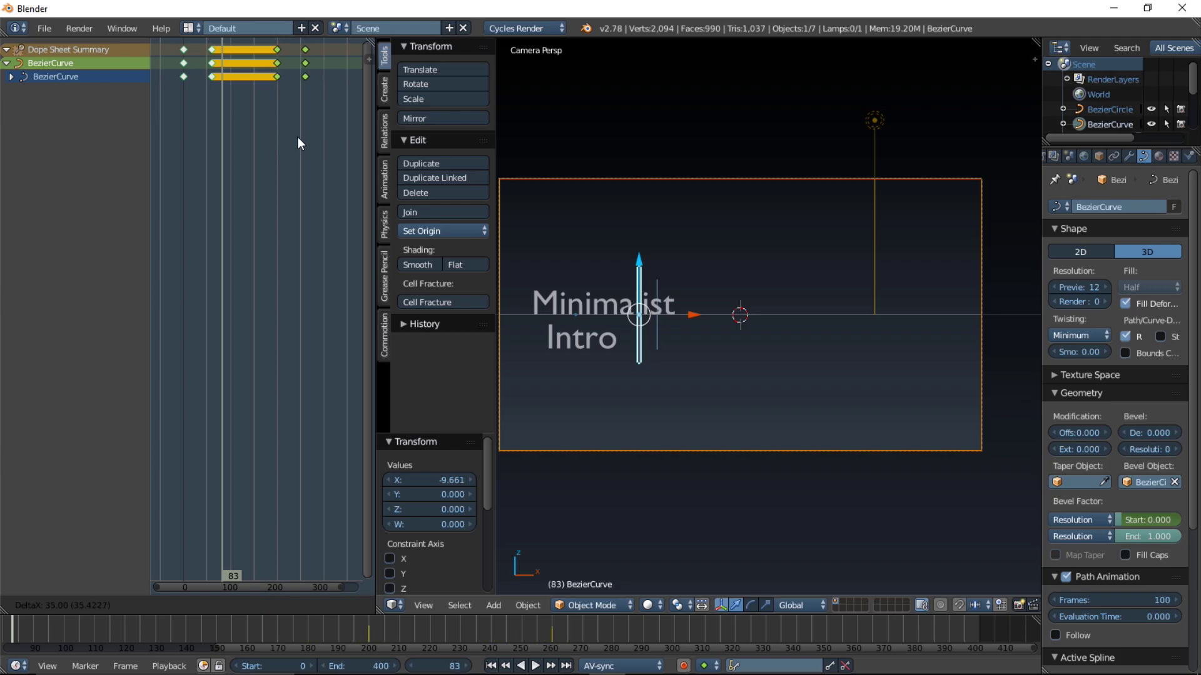
{"action": "left_click", "coordinate": [297, 136]}
Scrub to frame 219 to check the line, and move its last two keyframes about 80 frames later
{"action": "left_click_drag", "start_coordinate": [351, 625], "coordinate": [426, 631]}
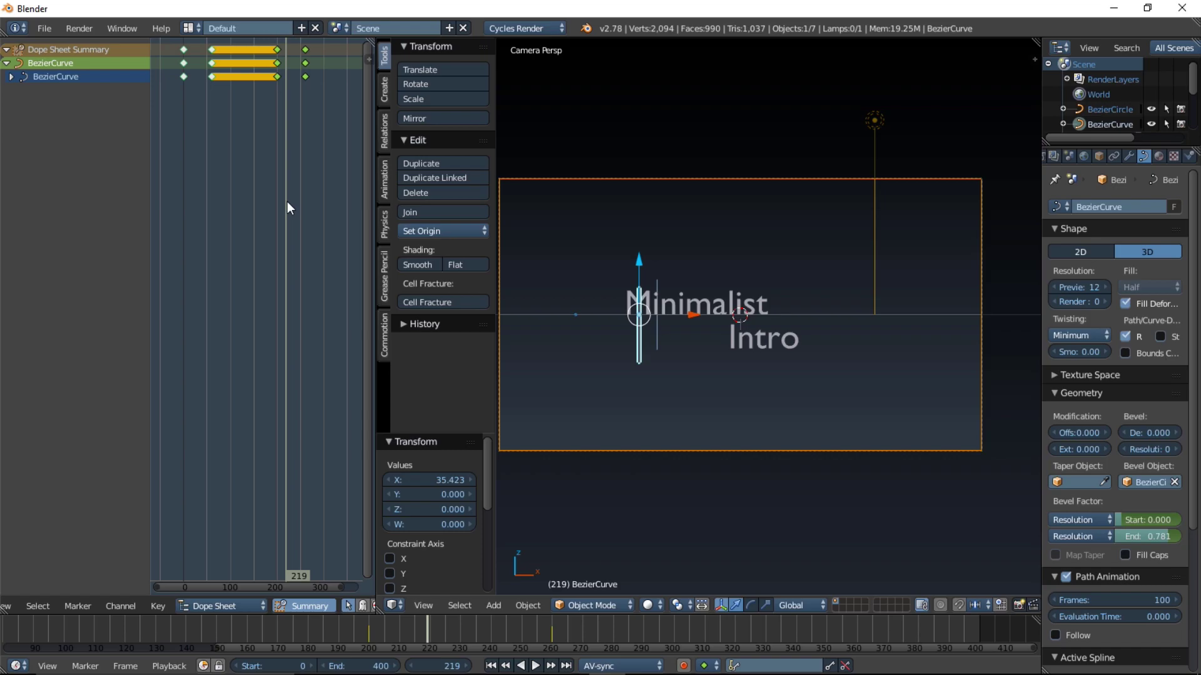
{"action": "key", "text": "g"}
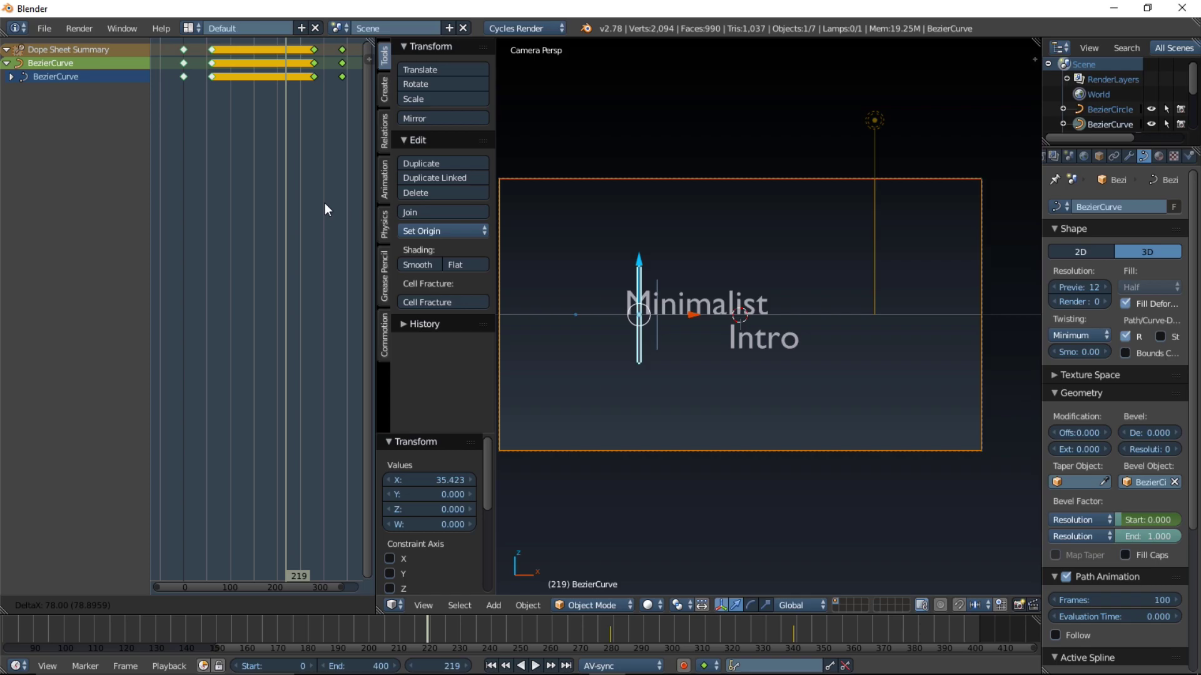
{"action": "left_click", "coordinate": [324, 204]}
Play back the ending of the animation to check when the line retracts after the texts, and stop it
{"action": "key", "text": "alt+a"}
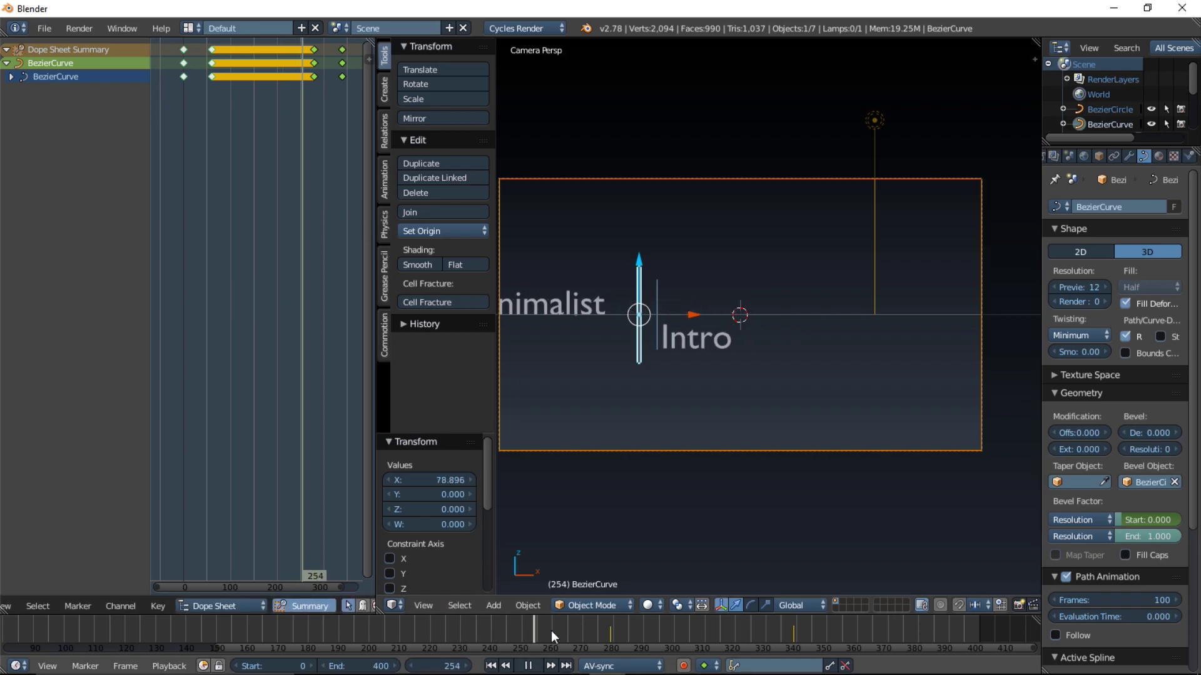
{"action": "left_click_drag", "start_coordinate": [644, 636], "coordinate": [378, 628]}
{"action": "left_click", "coordinate": [534, 665]}
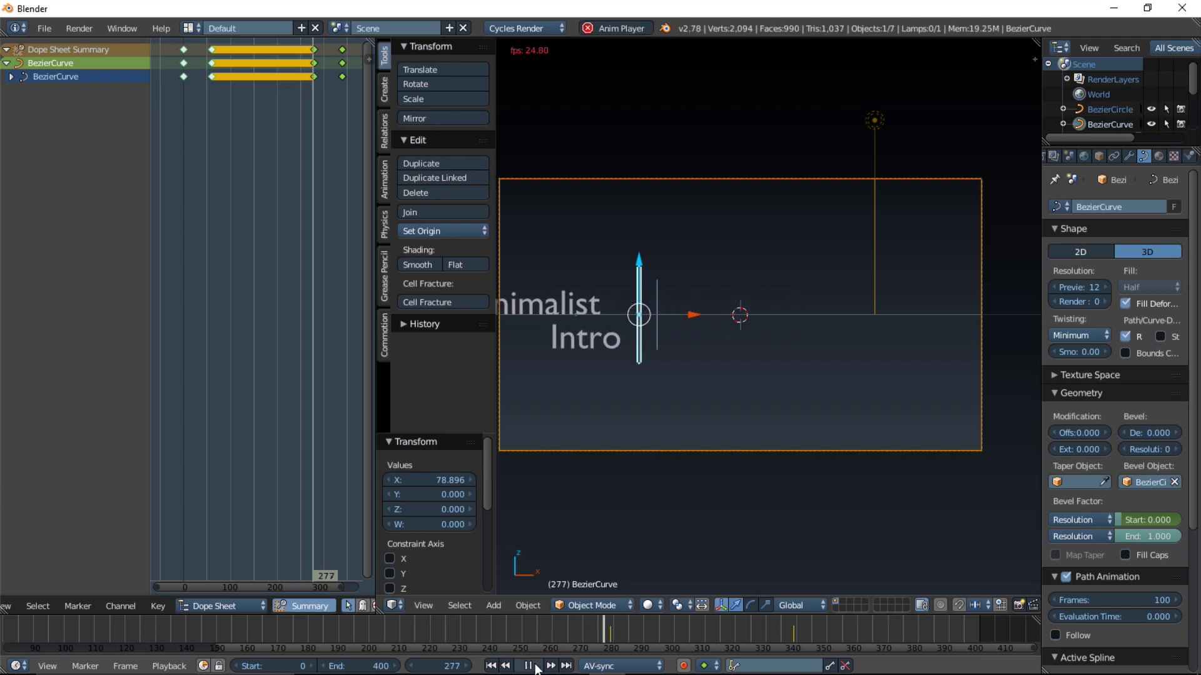
{"action": "left_click", "coordinate": [528, 666]}
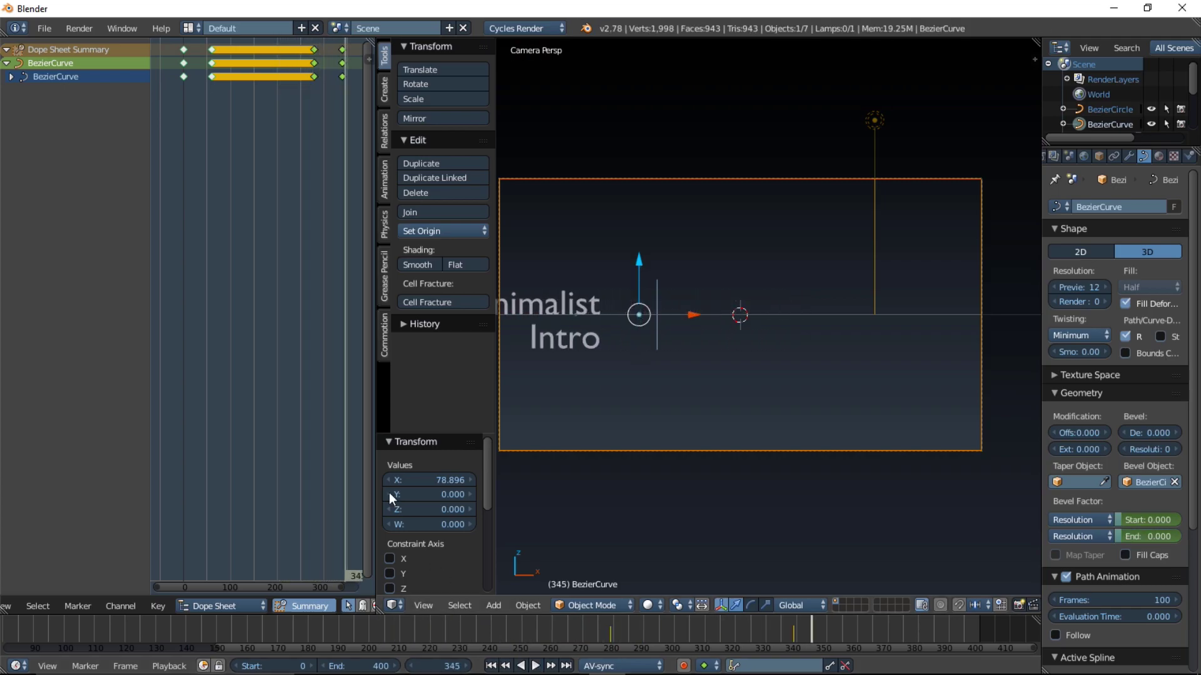
Move the line's last two keyframes about 10 frames earlier and replay the ending from frame 205
{"action": "key", "text": "g"}
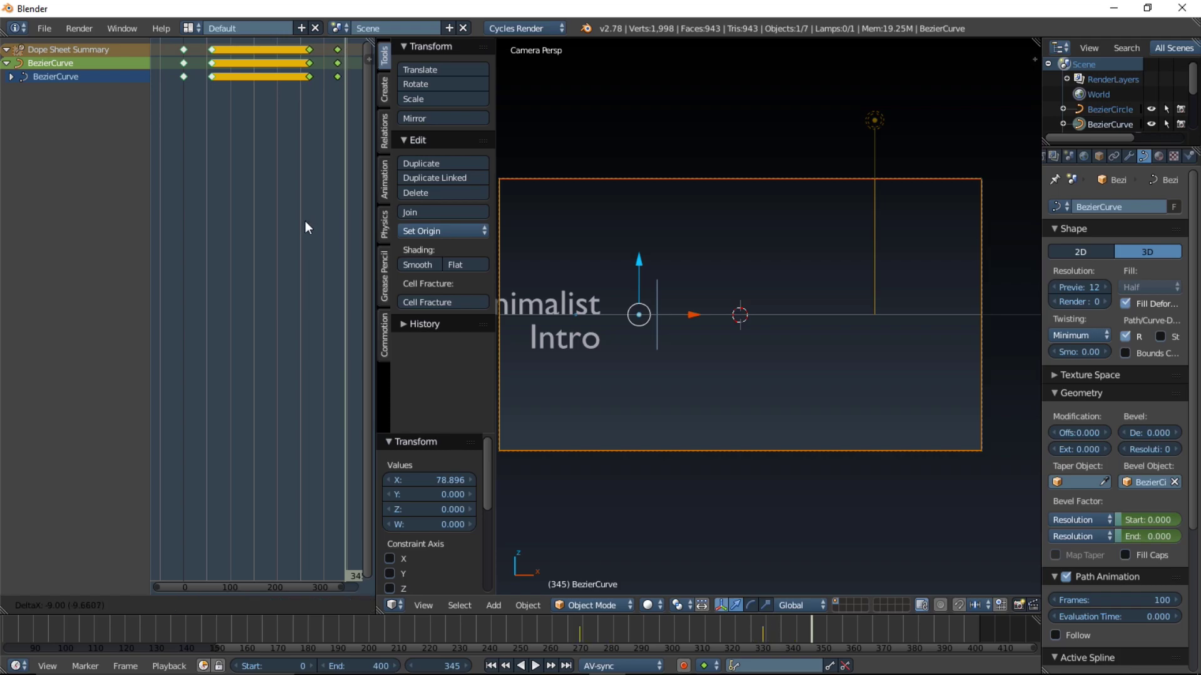
{"action": "left_click", "coordinate": [305, 221]}
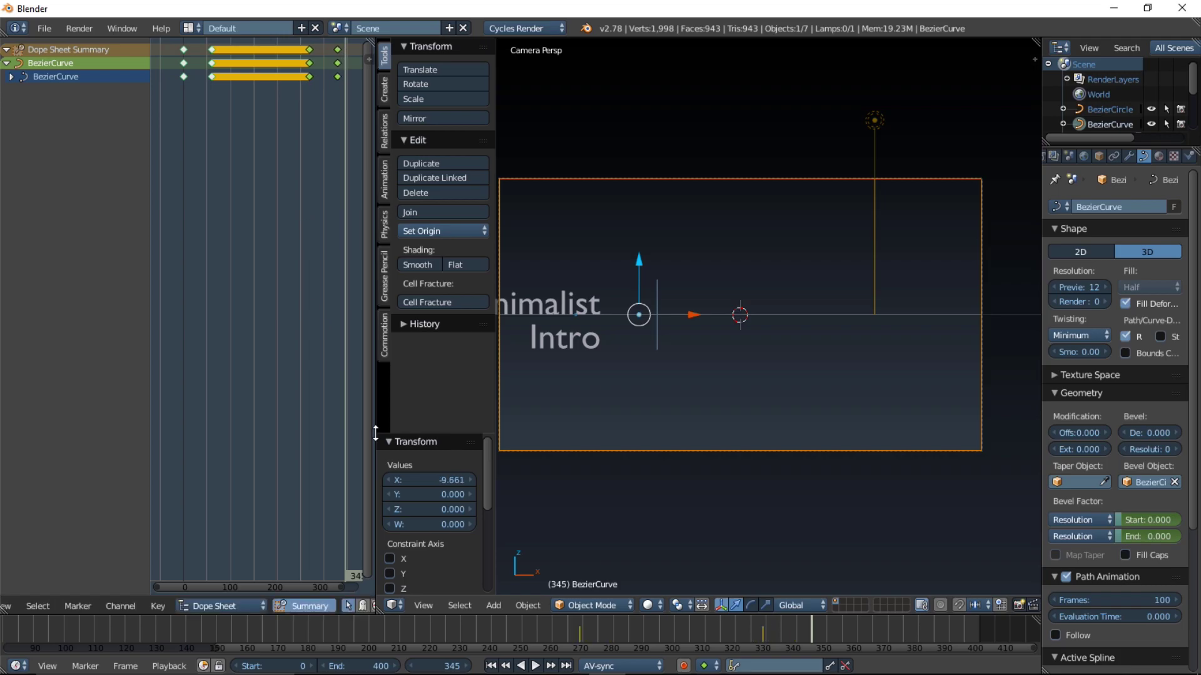
{"action": "left_click_drag", "start_coordinate": [532, 629], "coordinate": [384, 633]}
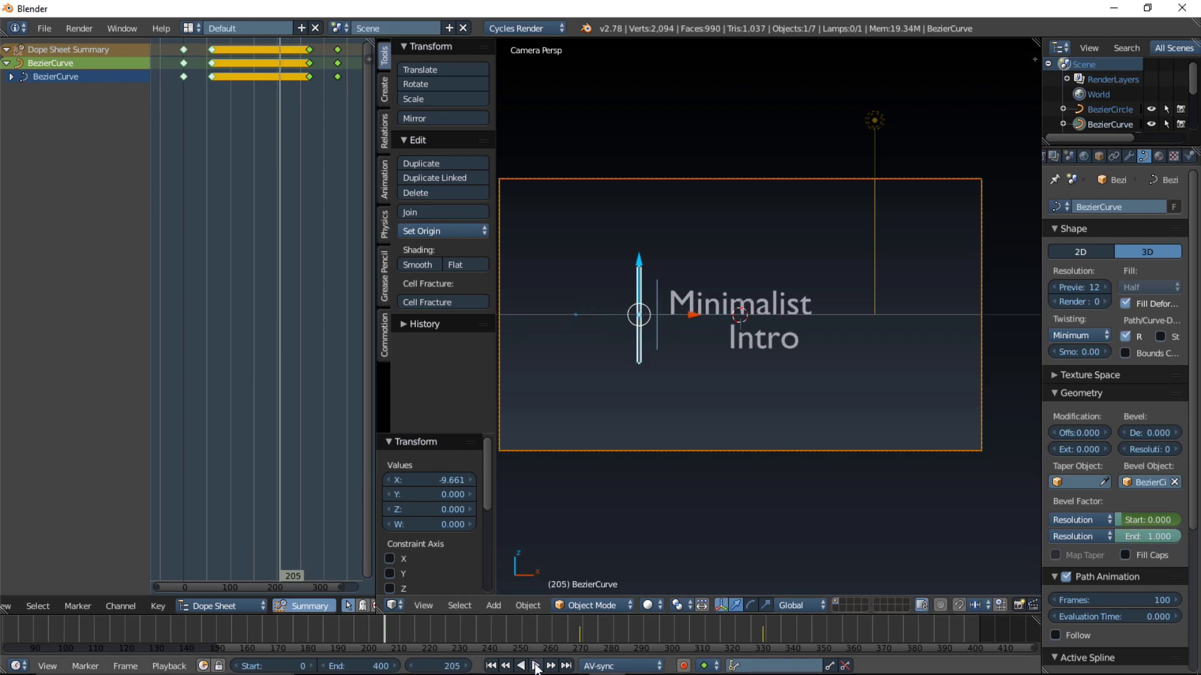
{"action": "left_click", "coordinate": [536, 666]}
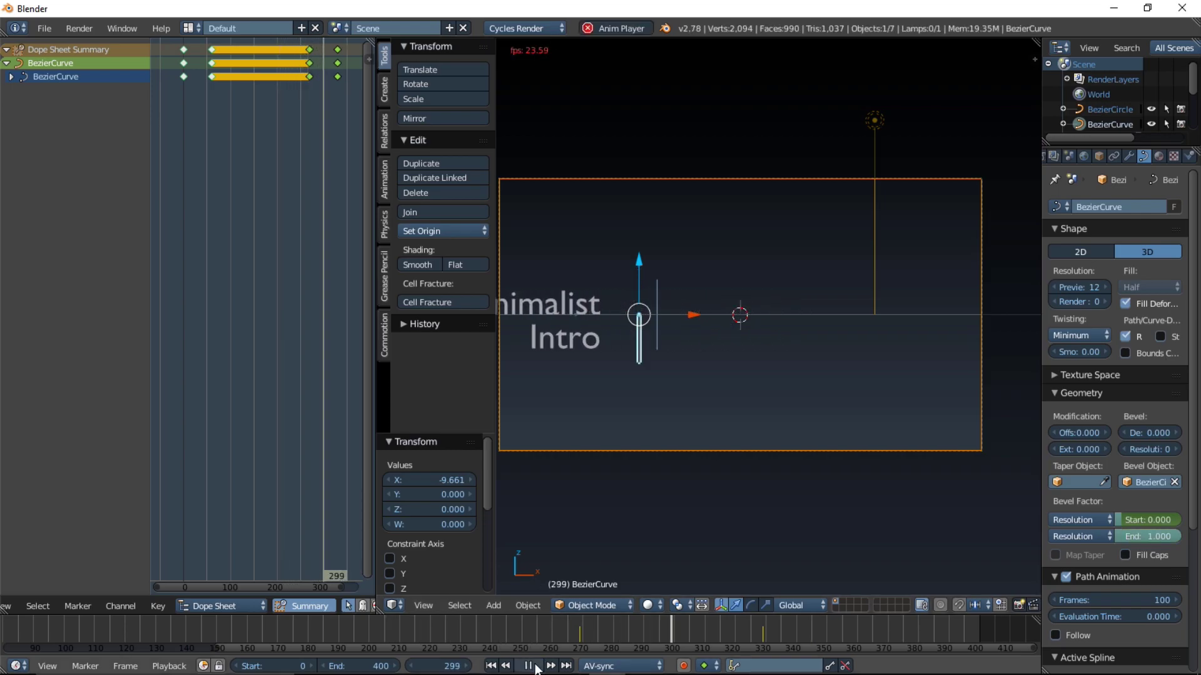
{"action": "left_click", "coordinate": [529, 666]}
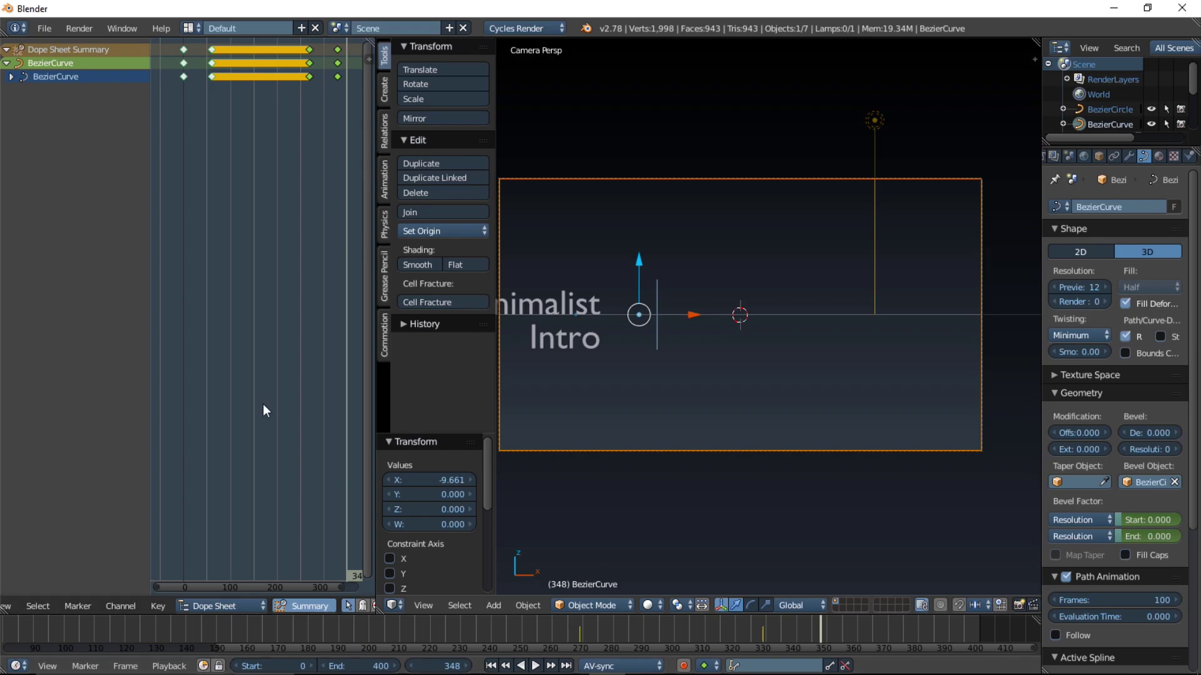
Move the line's last two keyframes about 5 frames earlier and replay the ending to check the retraction
{"action": "key", "text": "g"}
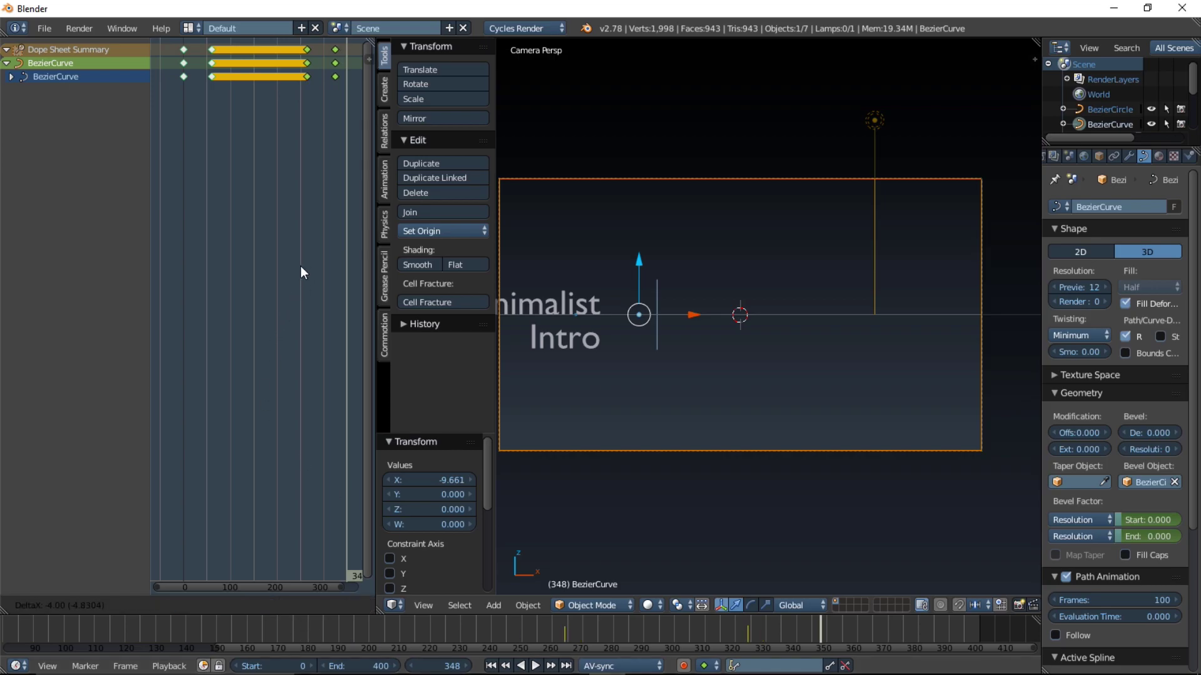
{"action": "left_click", "coordinate": [300, 265]}
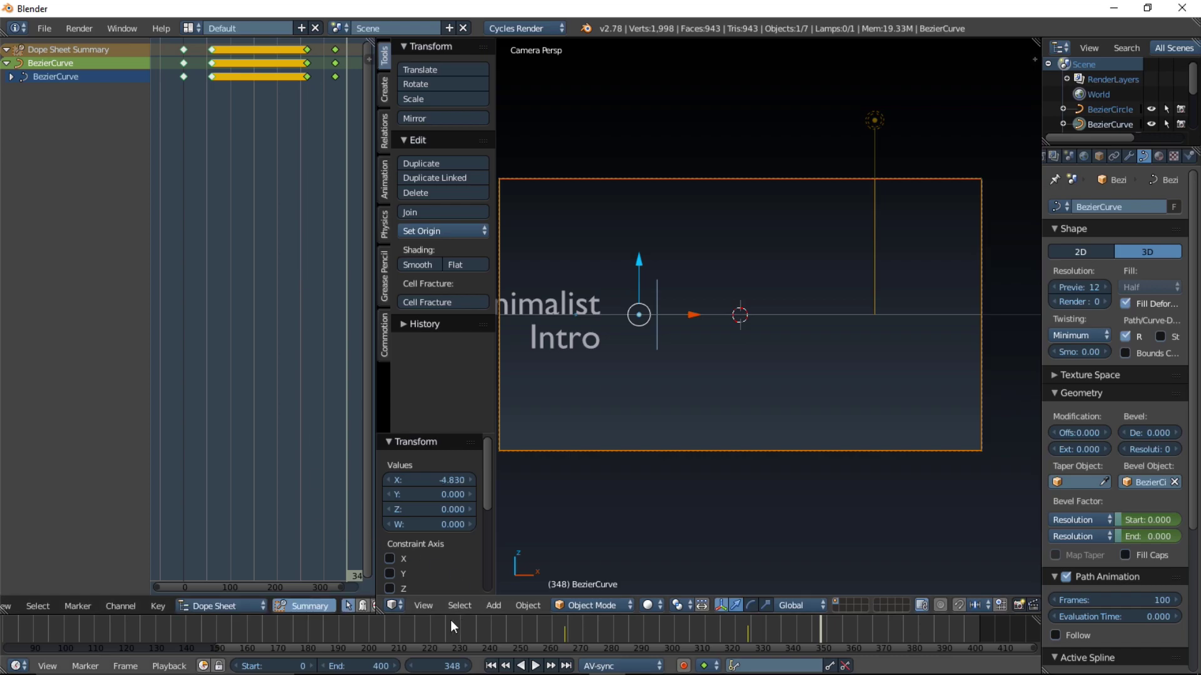
{"action": "left_click_drag", "start_coordinate": [462, 628], "coordinate": [392, 636]}
{"action": "left_click", "coordinate": [544, 665]}
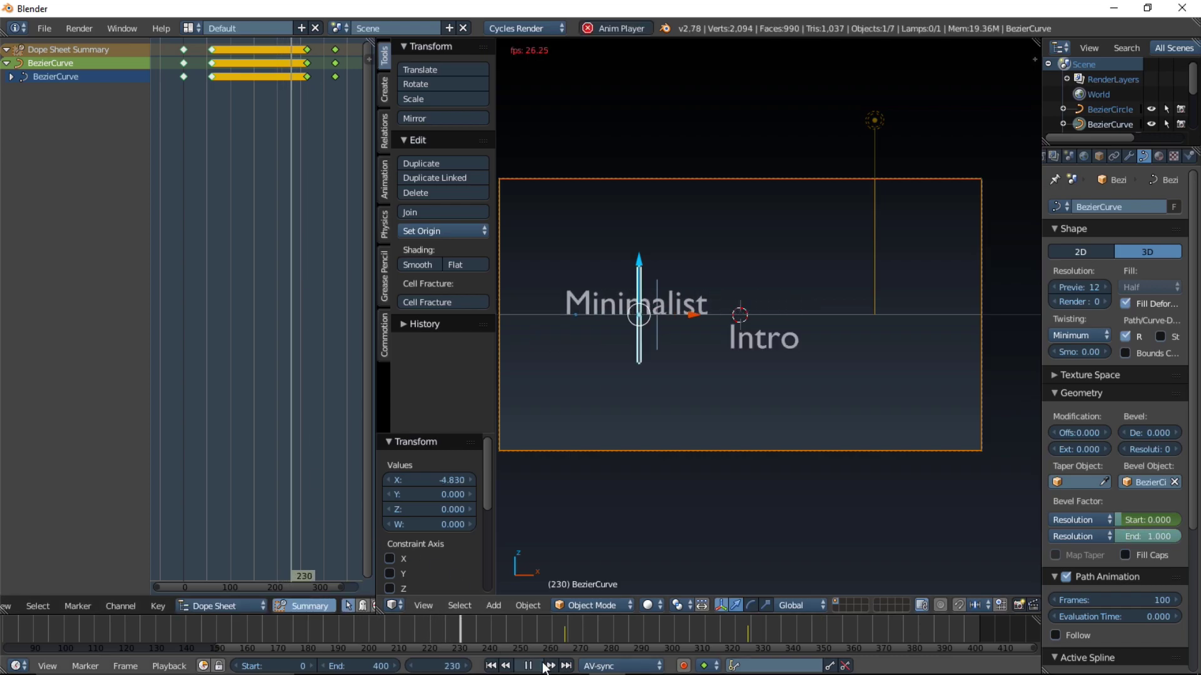
{"action": "left_click", "coordinate": [543, 664]}
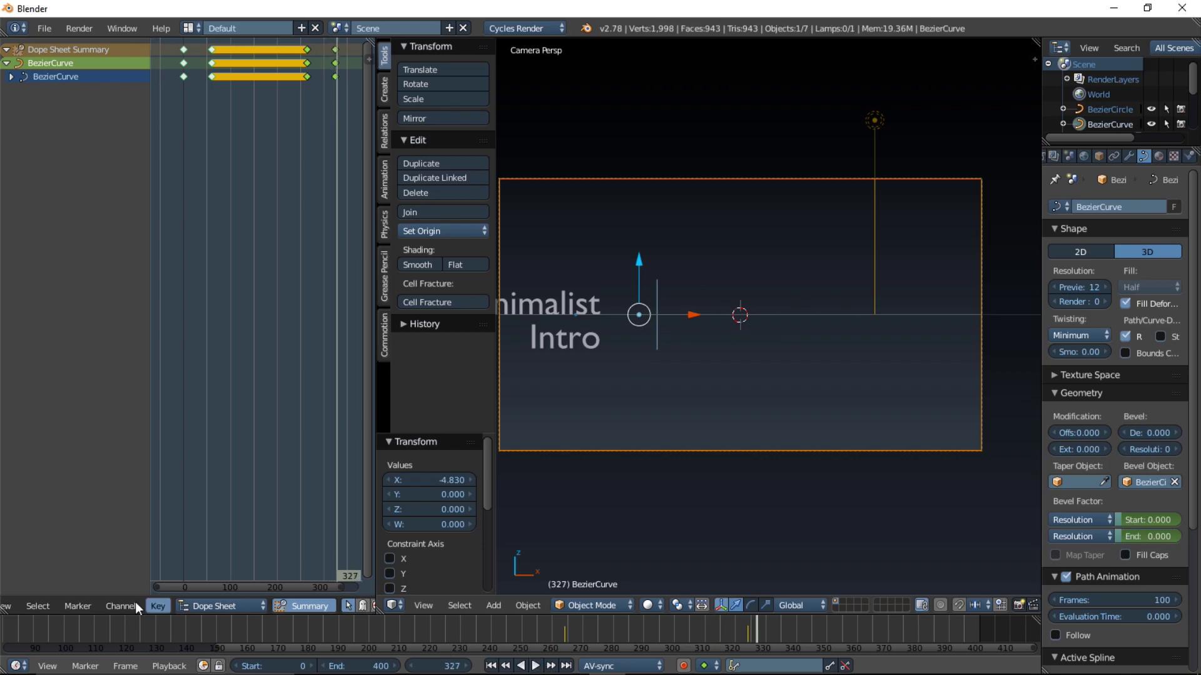
Play back the whole animation from frame 0, and replay its beginning up to frame 140
{"action": "middle_click_drag", "start_coordinate": [131, 629], "coordinate": [527, 629]}
{"action": "left_click", "coordinate": [142, 635]}
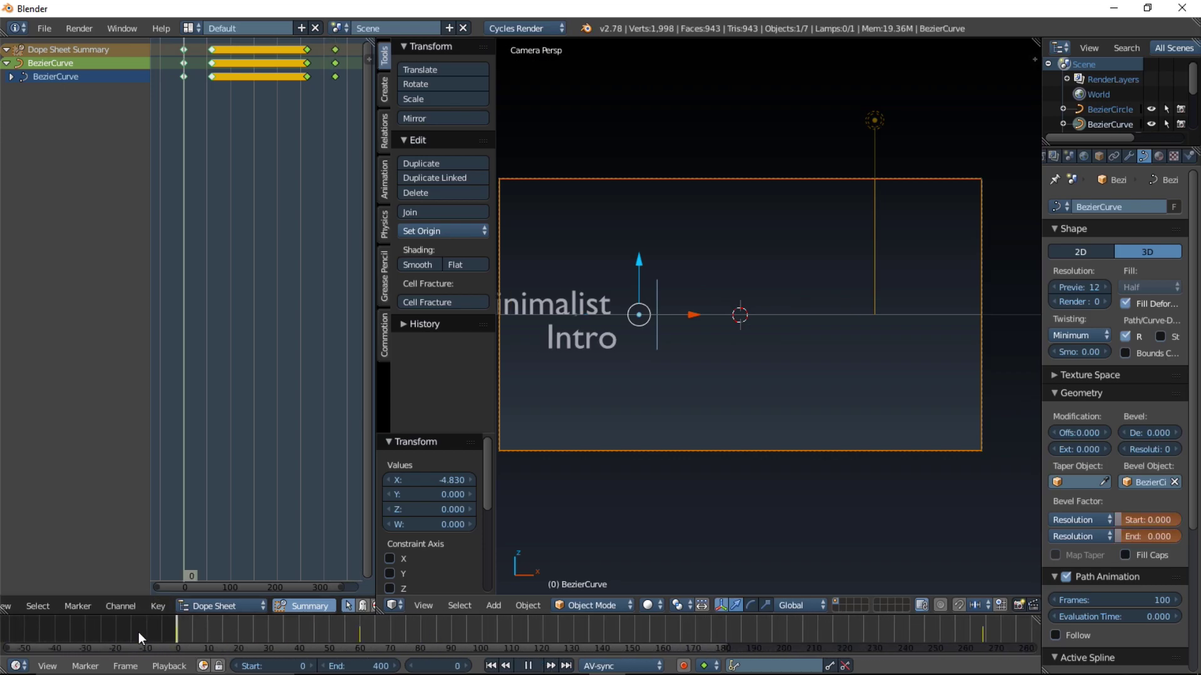
{"action": "left_click", "coordinate": [535, 666]}
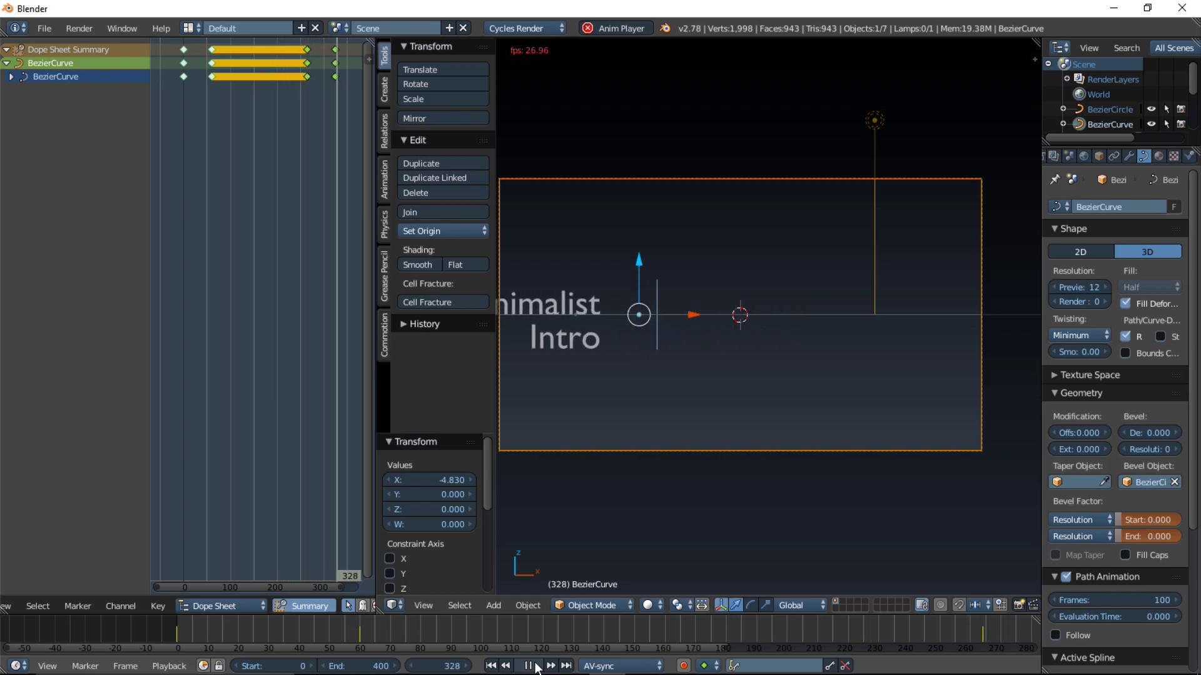
{"action": "left_click", "coordinate": [537, 667]}
{"action": "left_click_drag", "start_coordinate": [220, 633], "coordinate": [161, 643]}
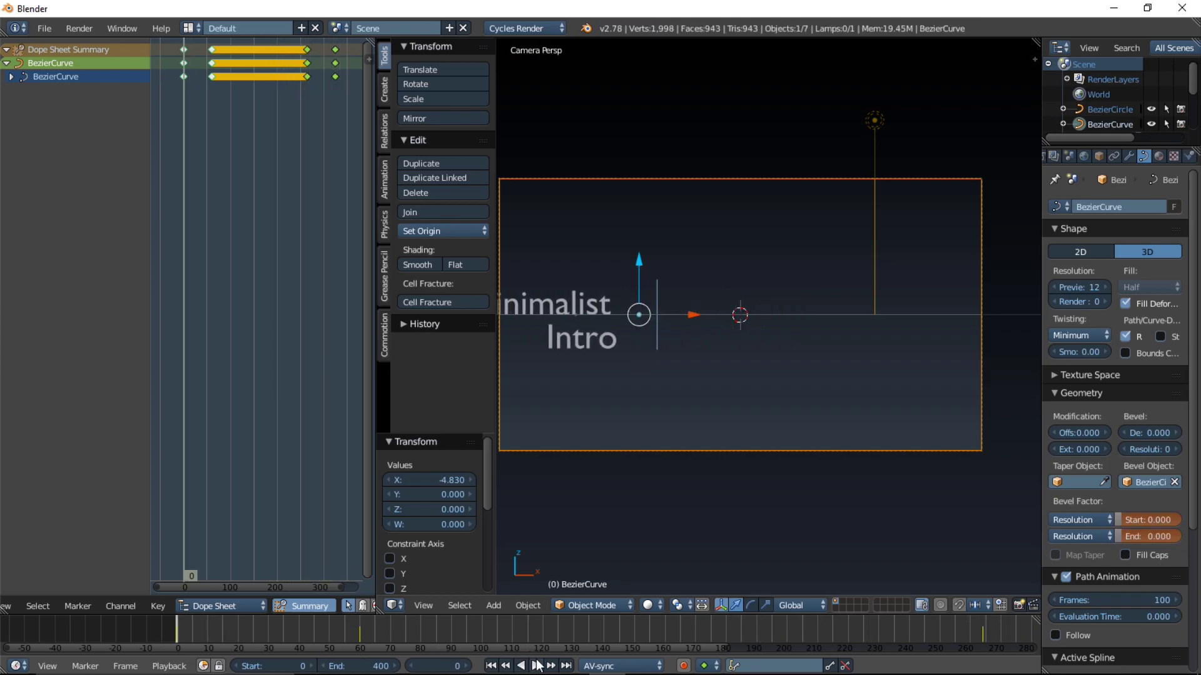
{"action": "left_click", "coordinate": [537, 666]}
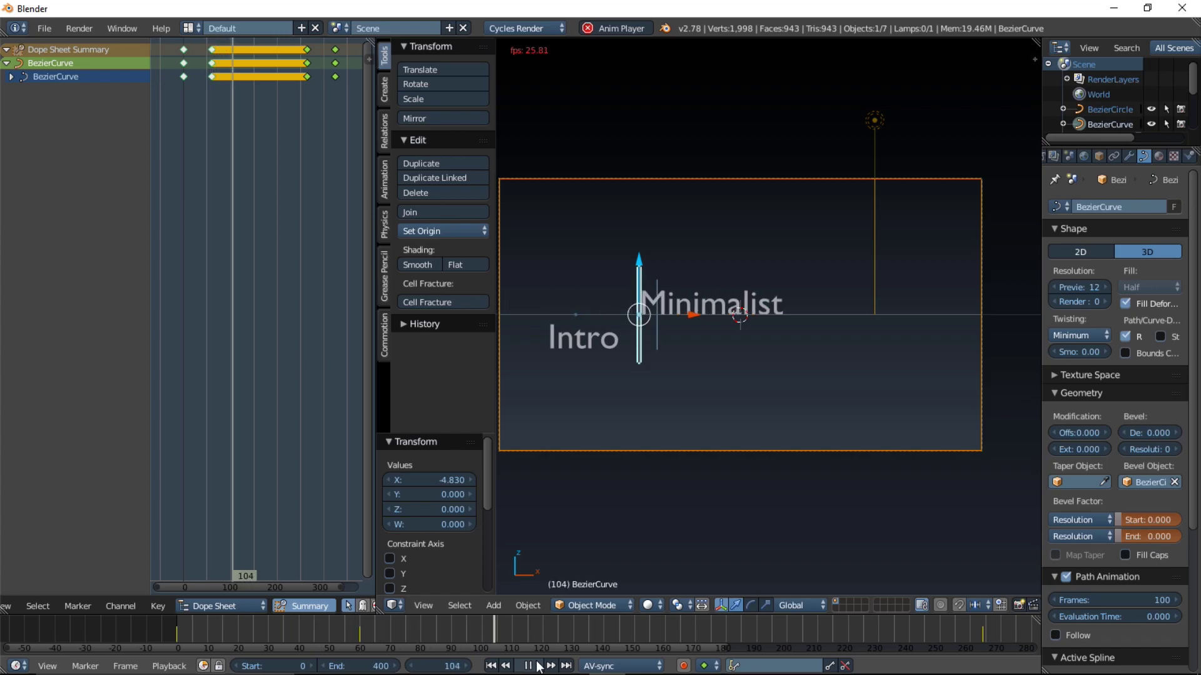
{"action": "left_click", "coordinate": [537, 664]}
Select both the "Intro" and "Minimalist" texts and move all their keyframes about 2 frames earlier
{"action": "right_click", "coordinate": [724, 341]}
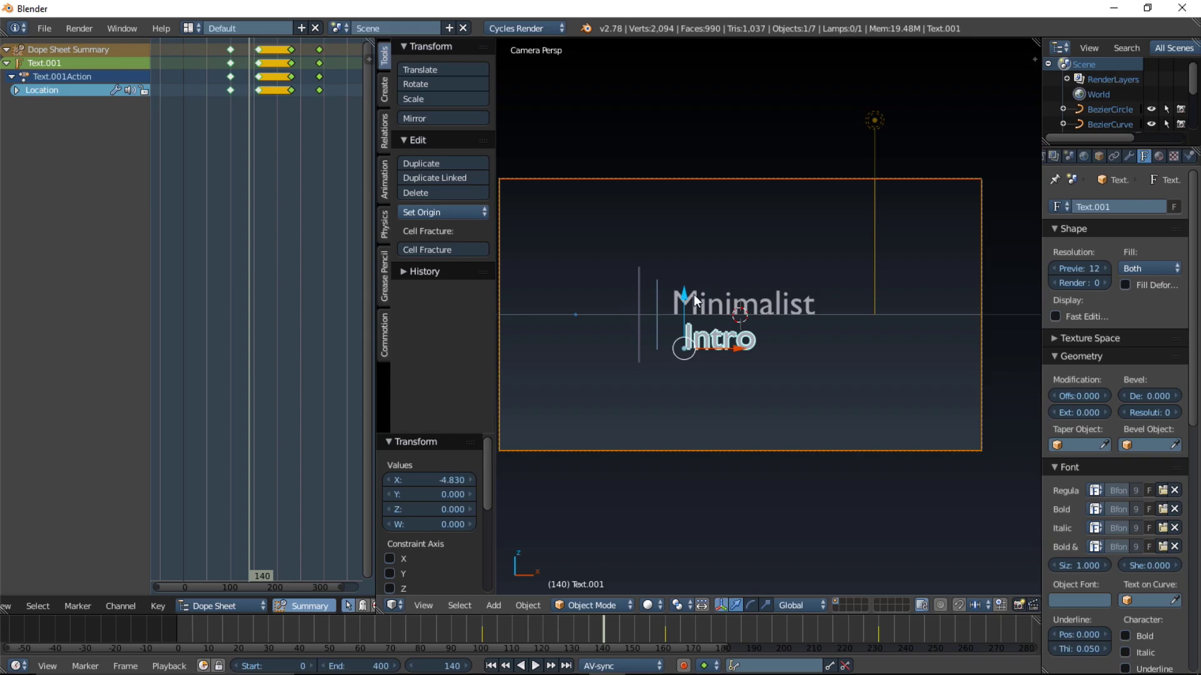
{"action": "right_click", "coordinate": [696, 302], "text": "shift"}
{"action": "key", "text": "a"}
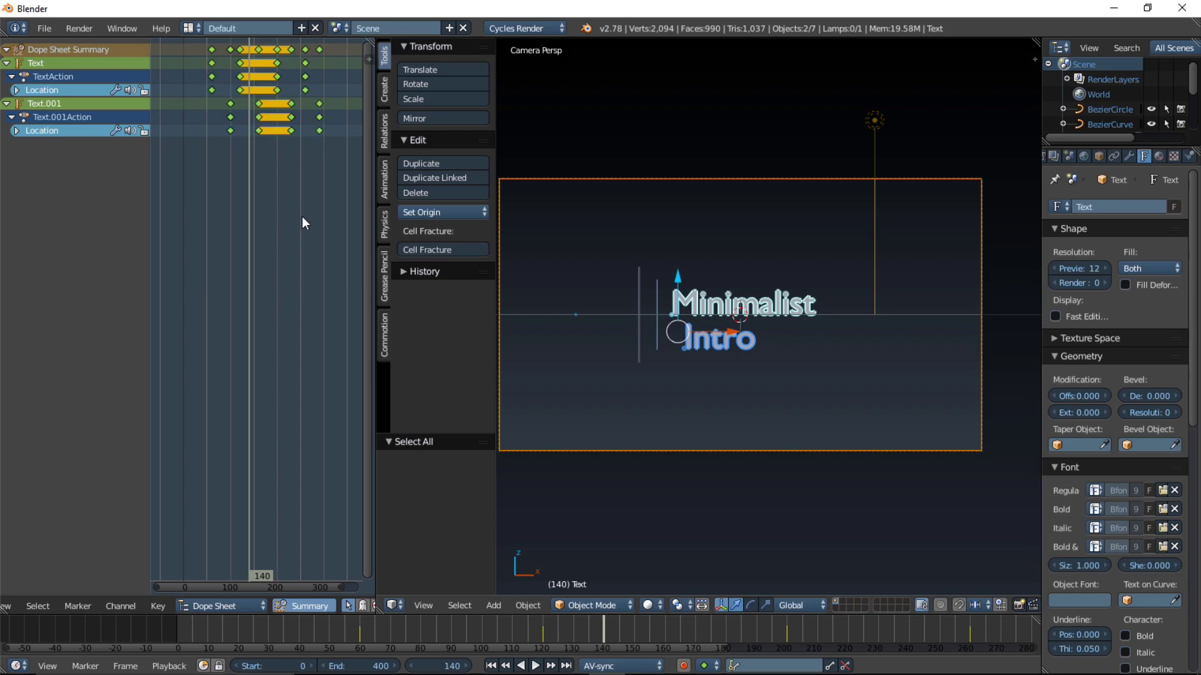
{"action": "key", "text": "g"}
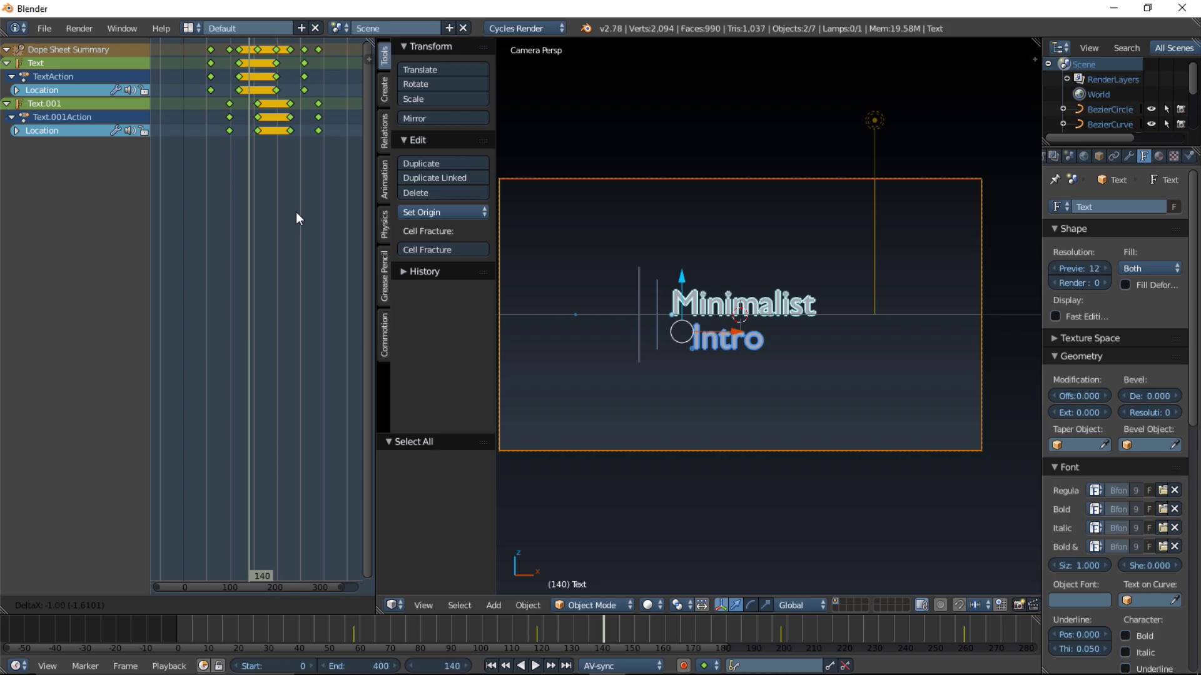
{"action": "left_click", "coordinate": [297, 213]}
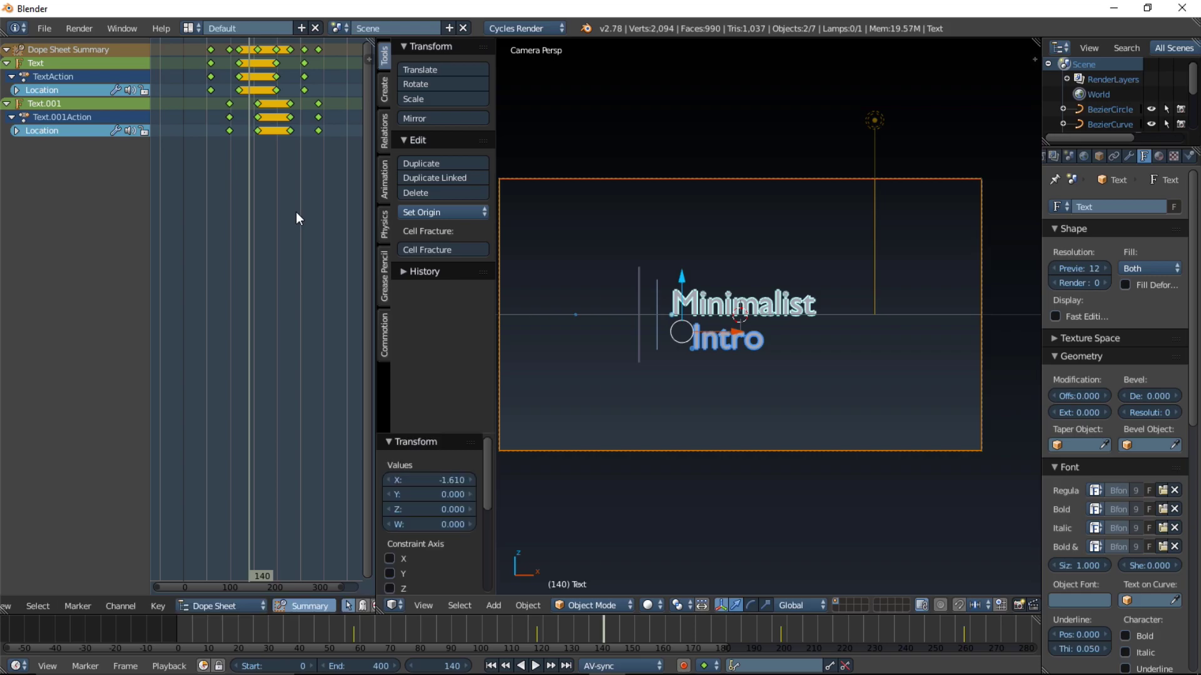
Move the line curve's last two keyframes about 16 frames earlier and play back the animation from frame 0
{"action": "right_click", "coordinate": [637, 328]}
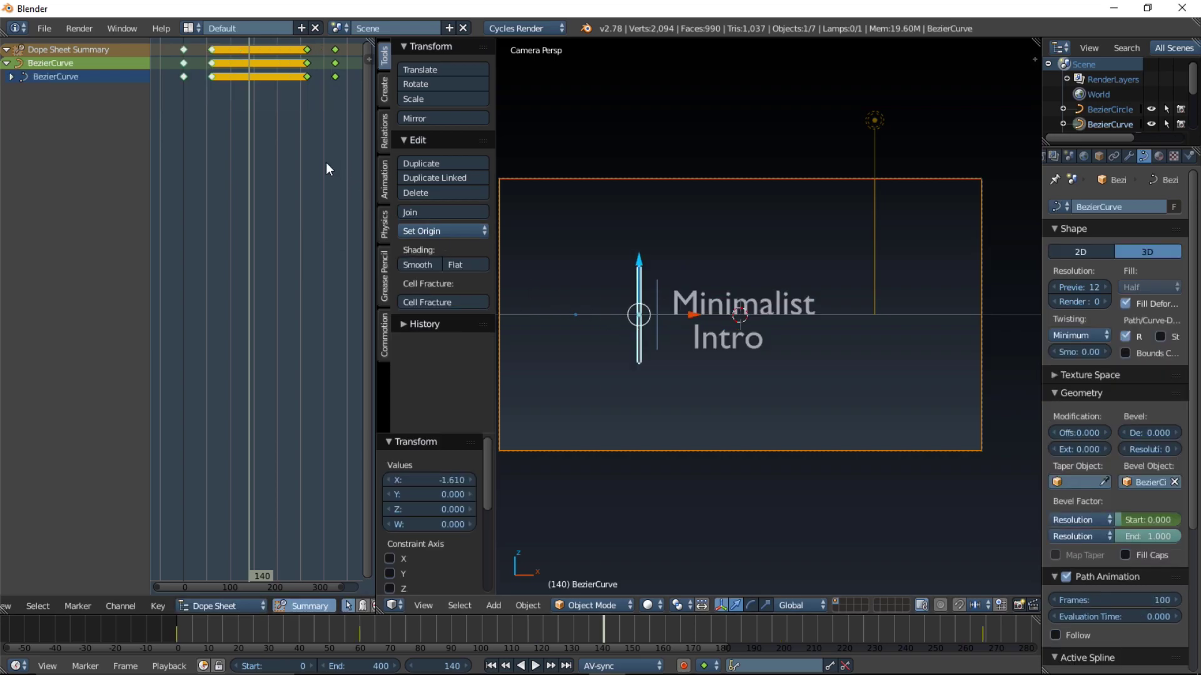
{"action": "key", "text": "g"}
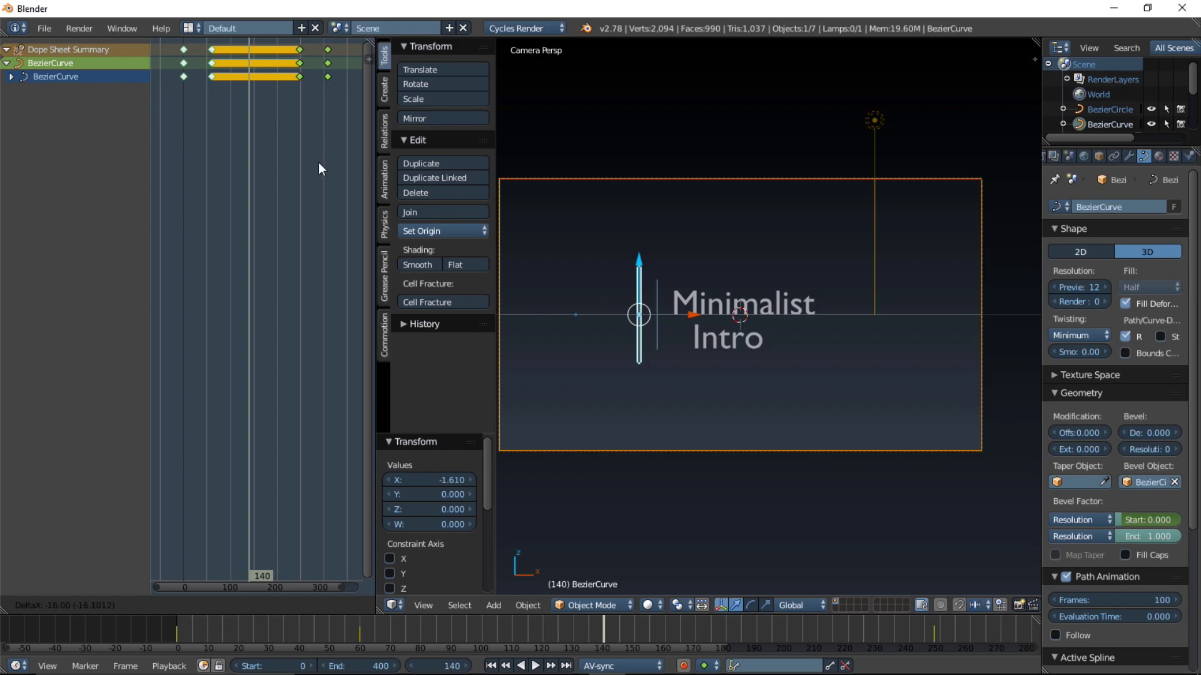
{"action": "left_click", "coordinate": [318, 163]}
{"action": "left_click_drag", "start_coordinate": [217, 621], "coordinate": [162, 627]}
{"action": "left_click", "coordinate": [535, 666]}
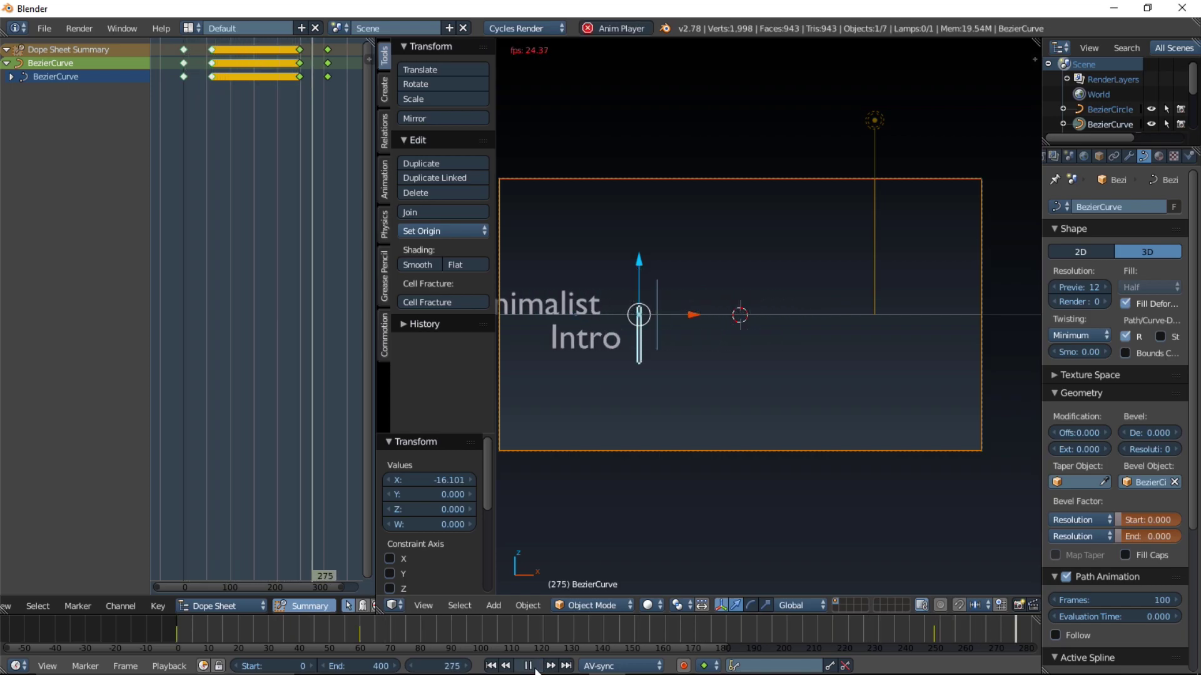
{"action": "left_click", "coordinate": [529, 665]}
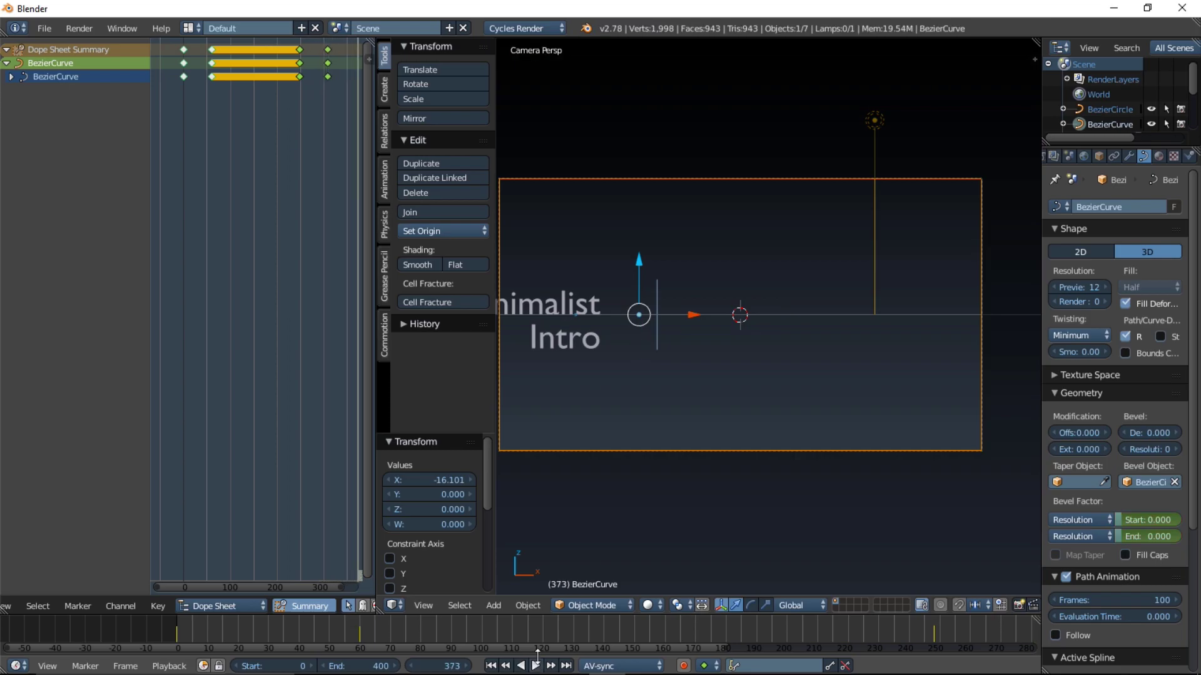
Replay the animation up to frame 161, preview that frame in Rendered viewport shading, and return to Solid shading
{"action": "left_click", "coordinate": [291, 621]}
{"action": "key", "text": "alt+a"}
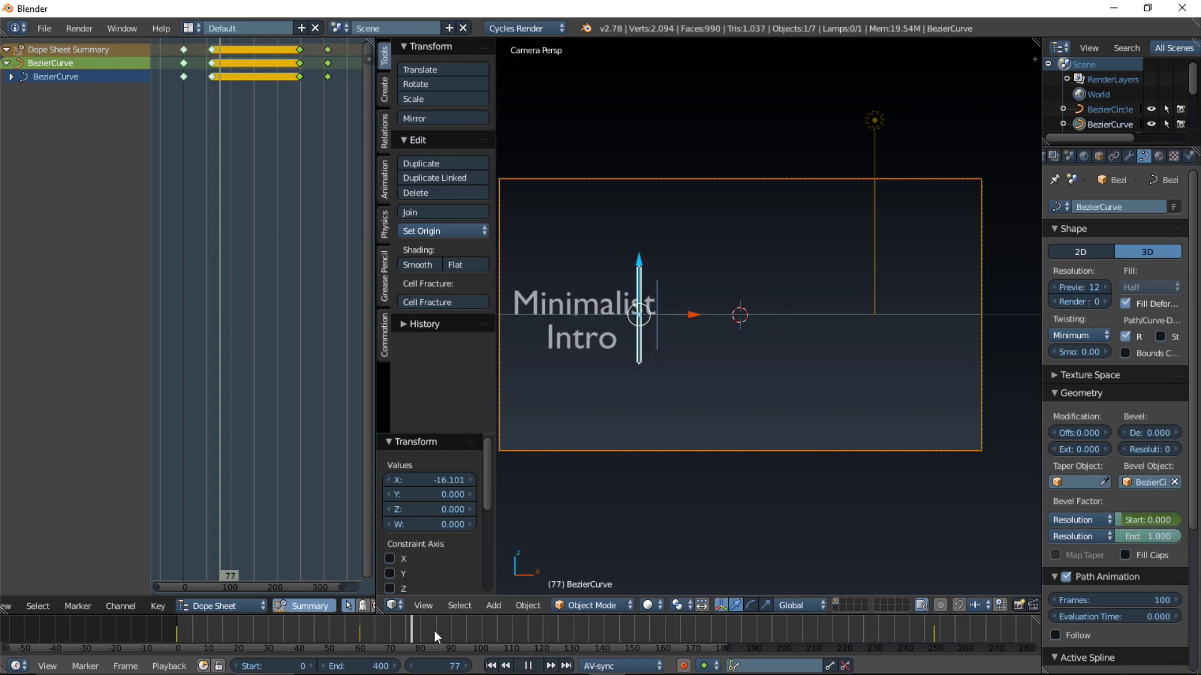
{"action": "key", "text": "alt+a"}
{"action": "left_click", "coordinate": [659, 608]}
{"action": "left_click", "coordinate": [695, 498]}
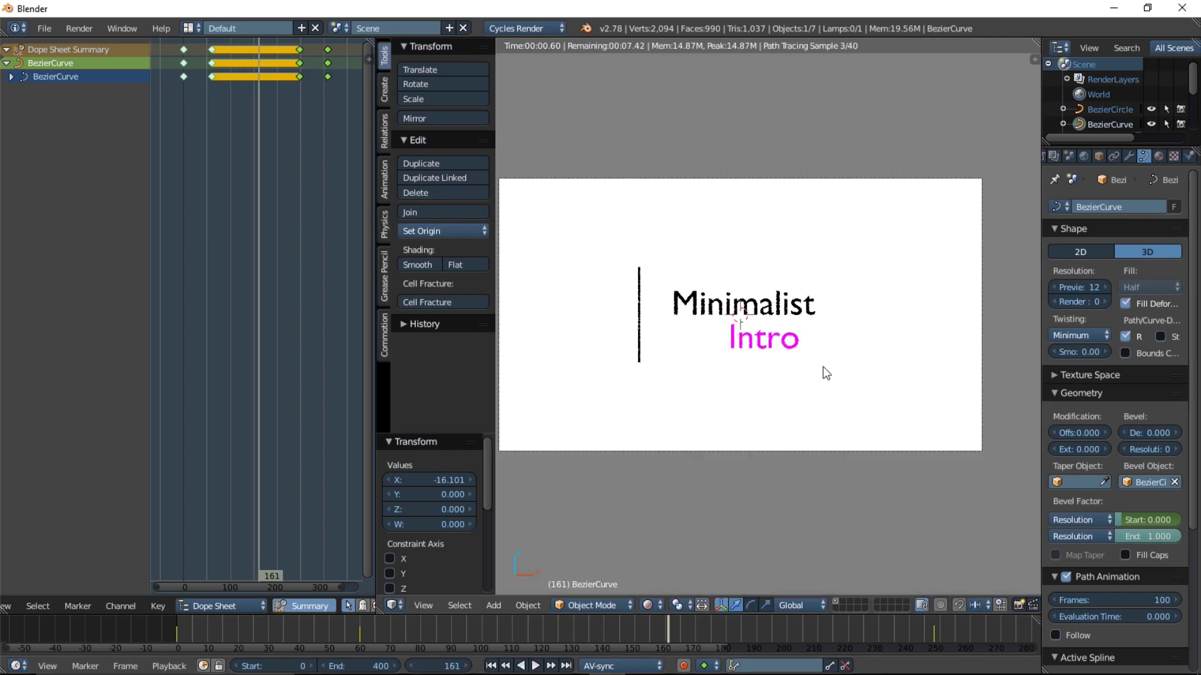
{"action": "scroll", "coordinate": [834, 412], "scroll_direction": "down", "scroll_amount": 1}
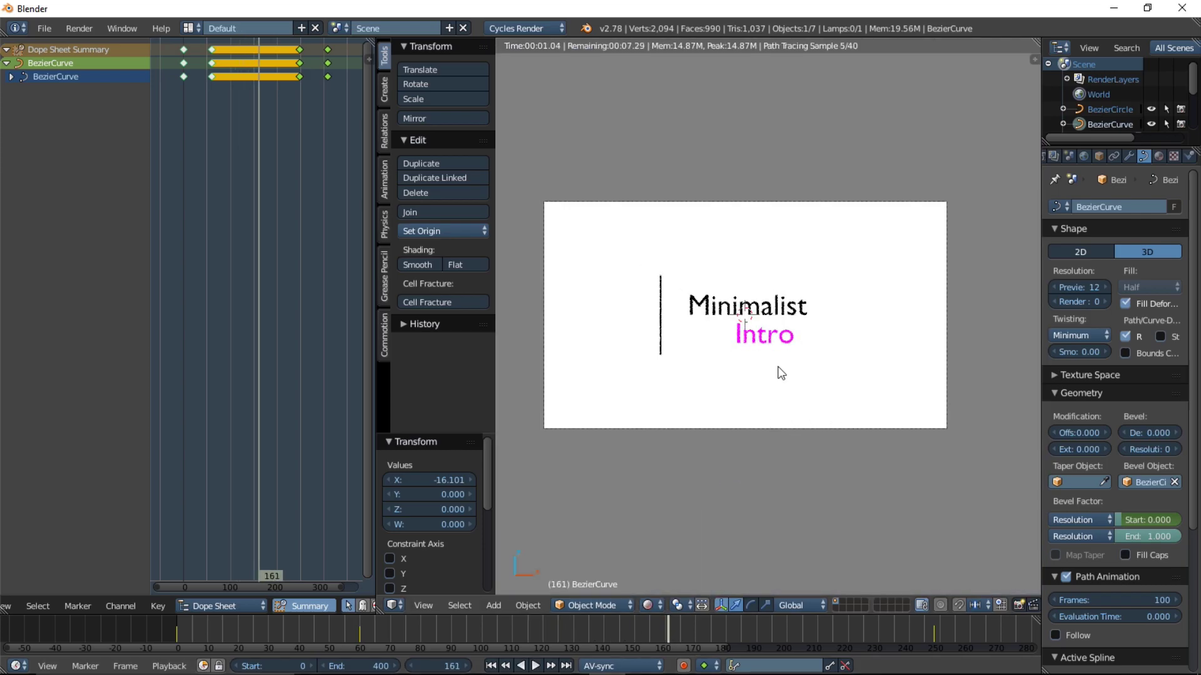
{"action": "left_click", "coordinate": [655, 608]}
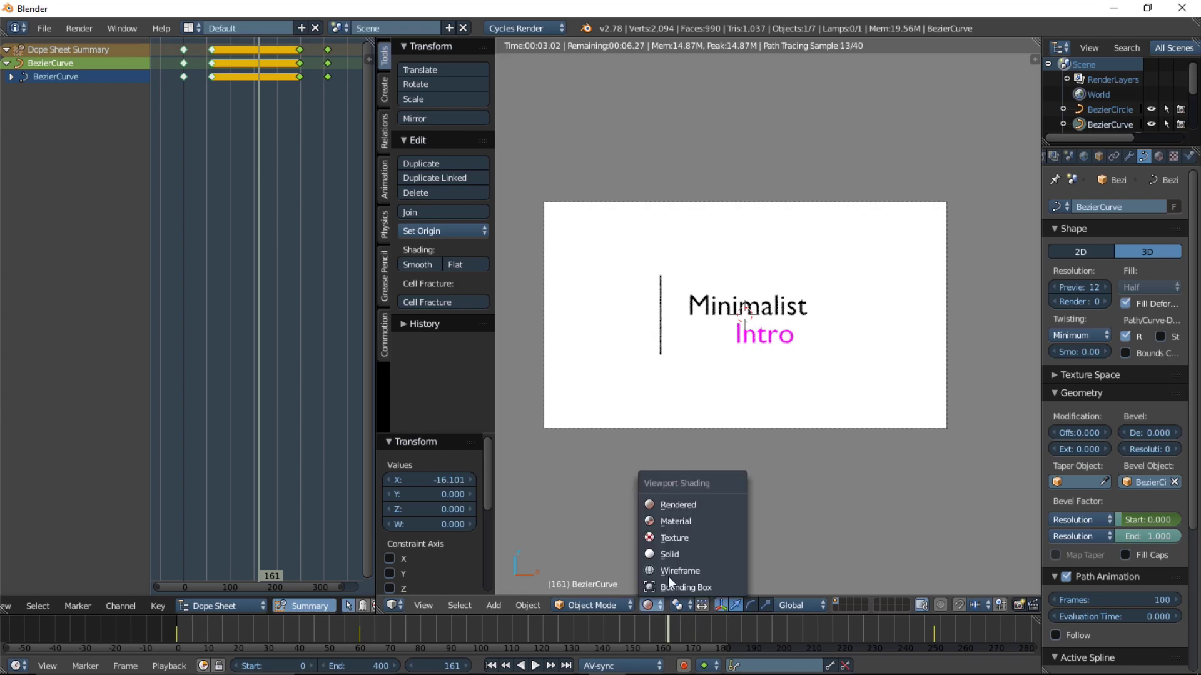
{"action": "left_click", "coordinate": [670, 550]}
Select the "Intro" text, show its material settings, and switch the Dope Sheet area to the Node Editor to display its material nodes
{"action": "right_click", "coordinate": [785, 341]}
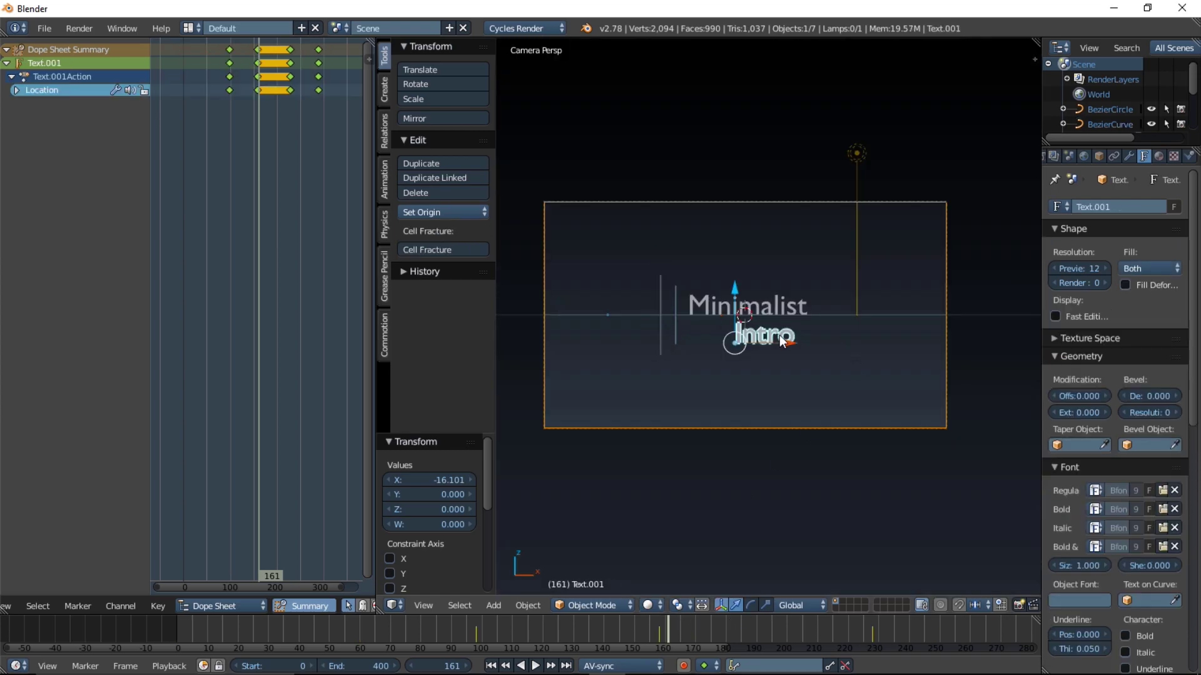
{"action": "left_click", "coordinate": [1159, 156]}
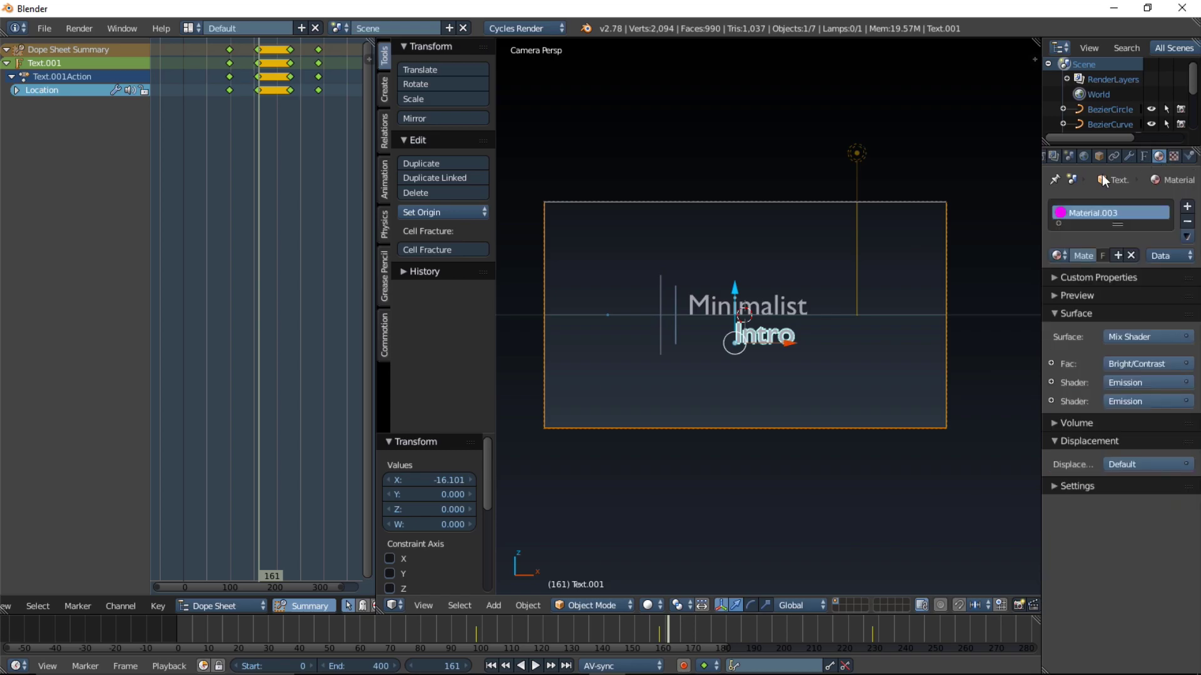
{"action": "scroll", "coordinate": [21, 606], "scroll_direction": "down", "scroll_amount": 5}
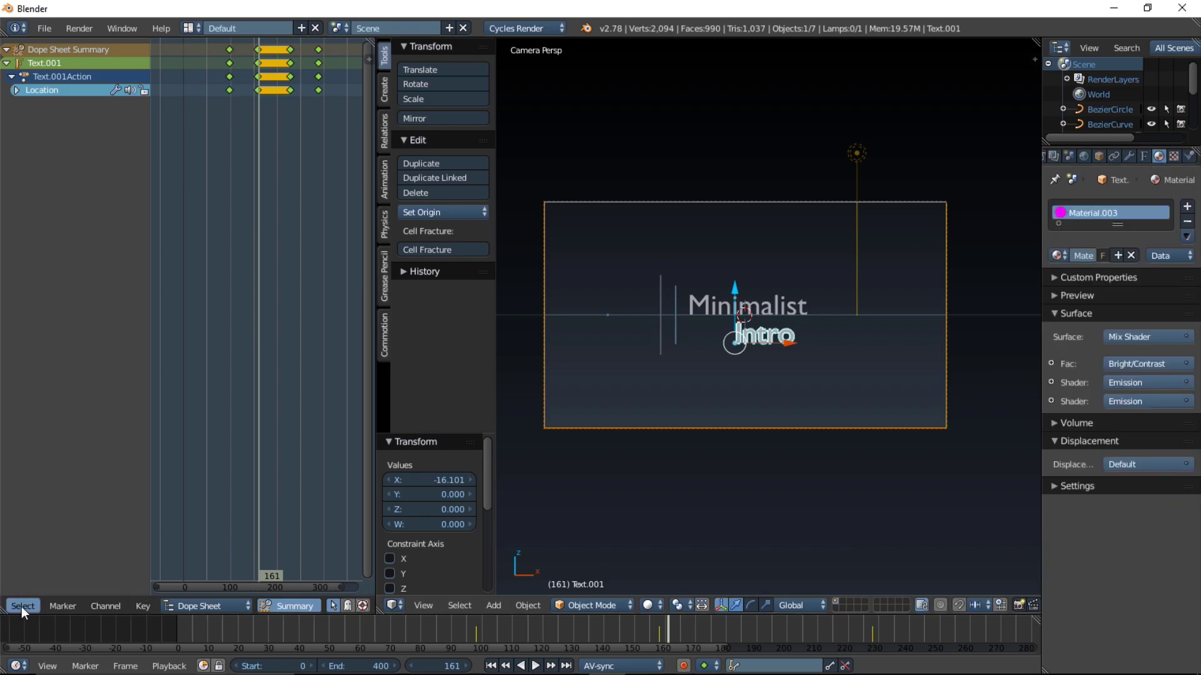
{"action": "scroll", "coordinate": [21, 606], "scroll_direction": "up", "scroll_amount": 8}
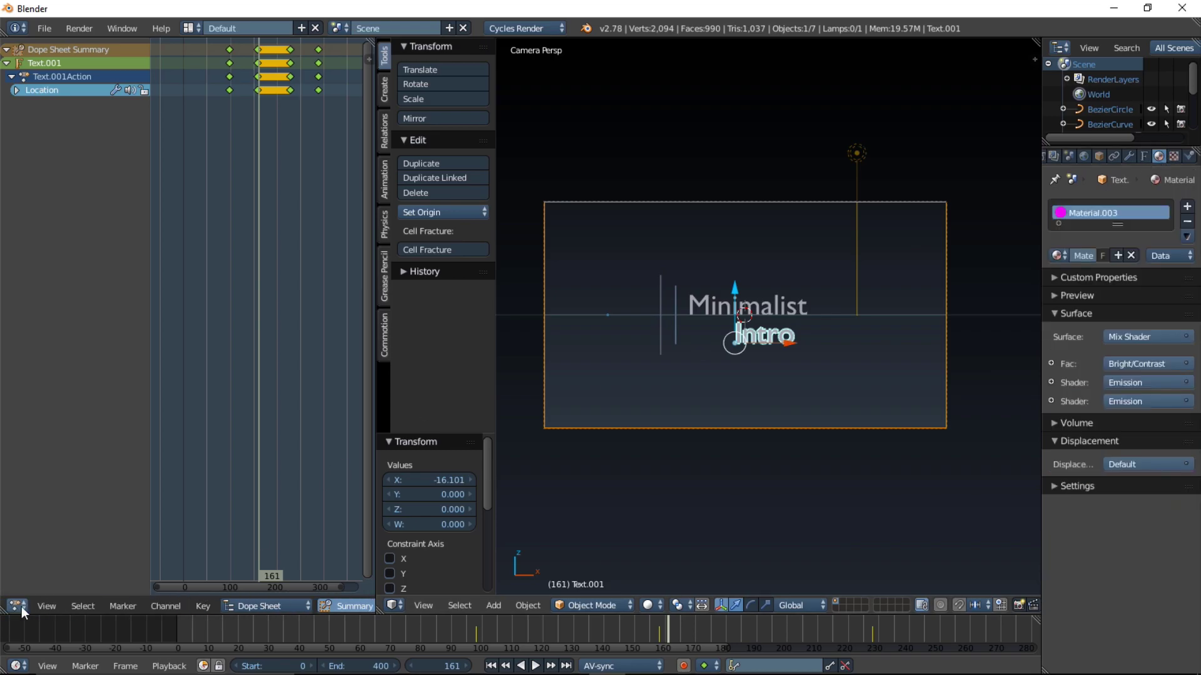
{"action": "left_click", "coordinate": [23, 607]}
{"action": "left_click", "coordinate": [77, 421]}
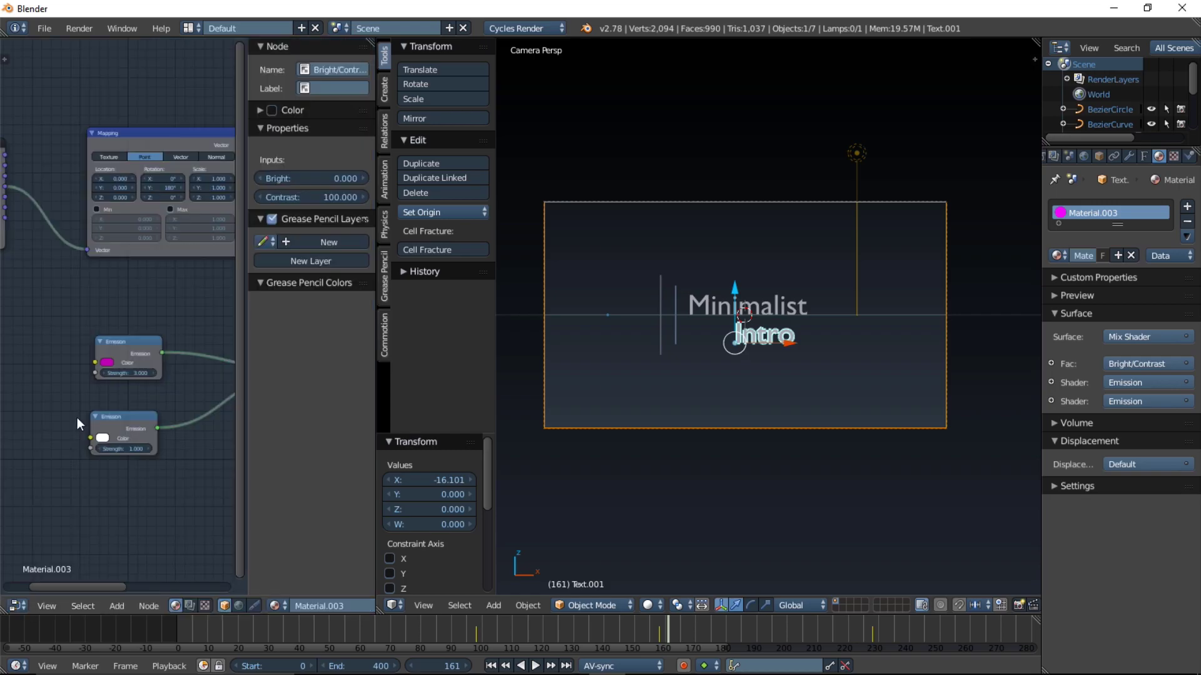
Examine the material nodes of the "Minimalist" text and the line curve, ending with the "Minimalist" text selected
{"action": "right_click", "coordinate": [701, 302]}
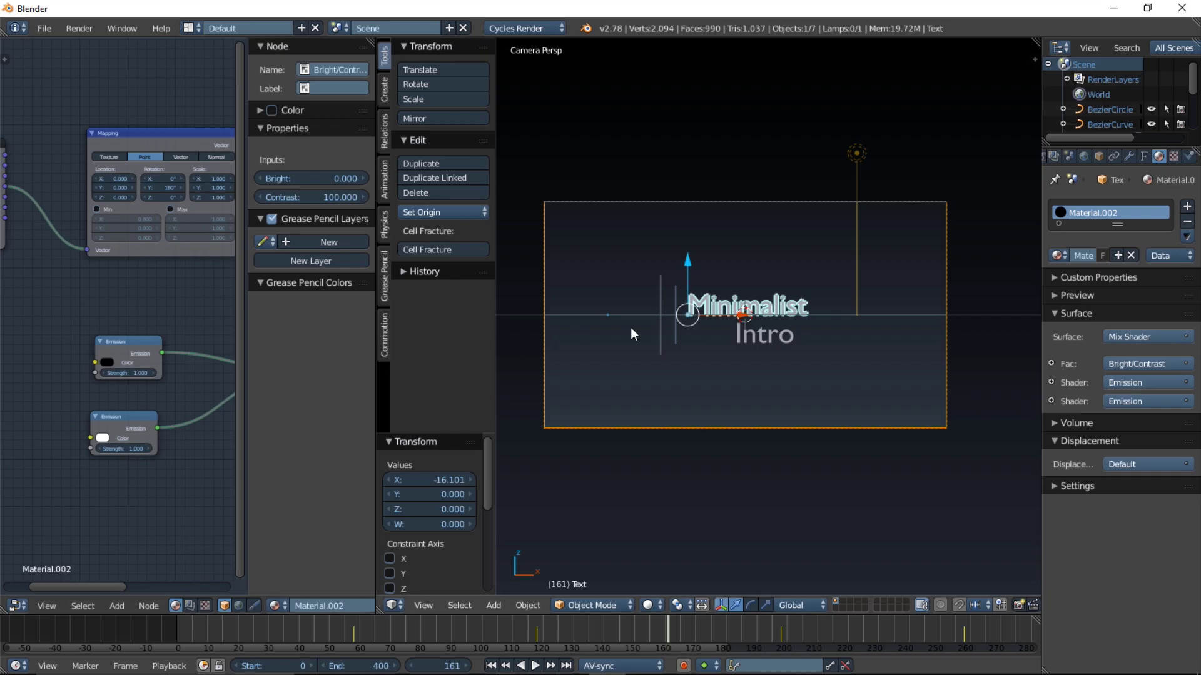
{"action": "right_click", "coordinate": [659, 325]}
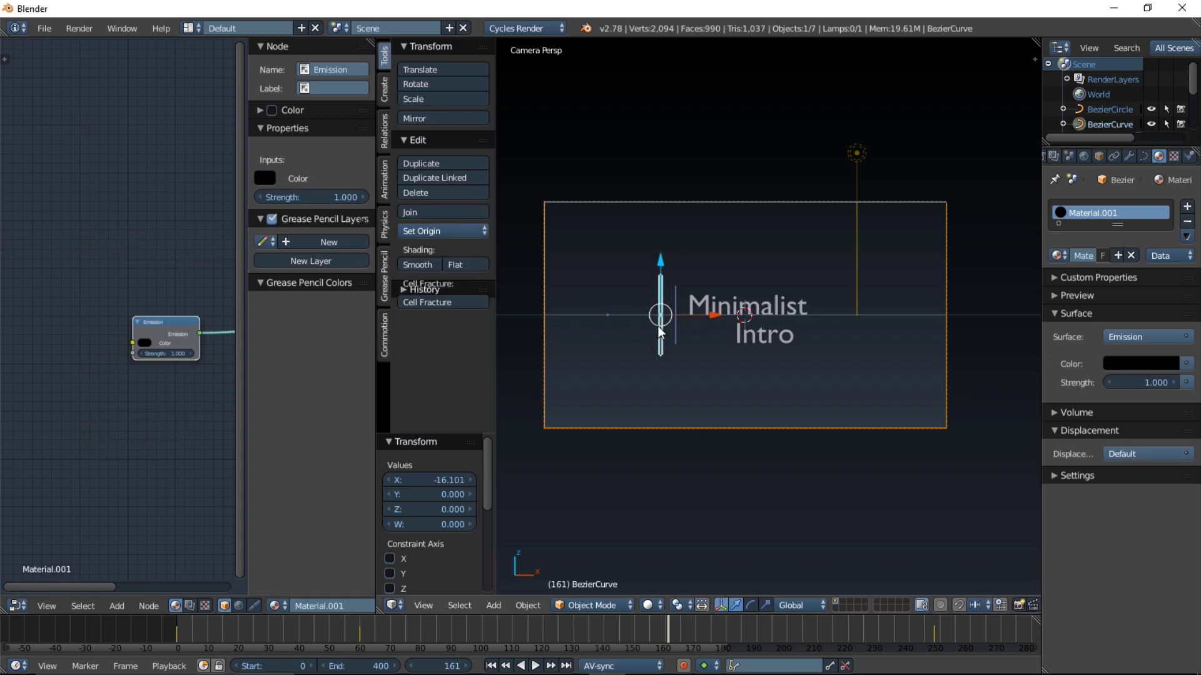
{"action": "right_click", "coordinate": [744, 309]}
Open the render output settings and accept Minimalist_tutorial in the Documents folder as the output file
{"action": "scroll", "coordinate": [1068, 154], "scroll_direction": "up", "scroll_amount": 2}
{"action": "left_click", "coordinate": [1087, 155]}
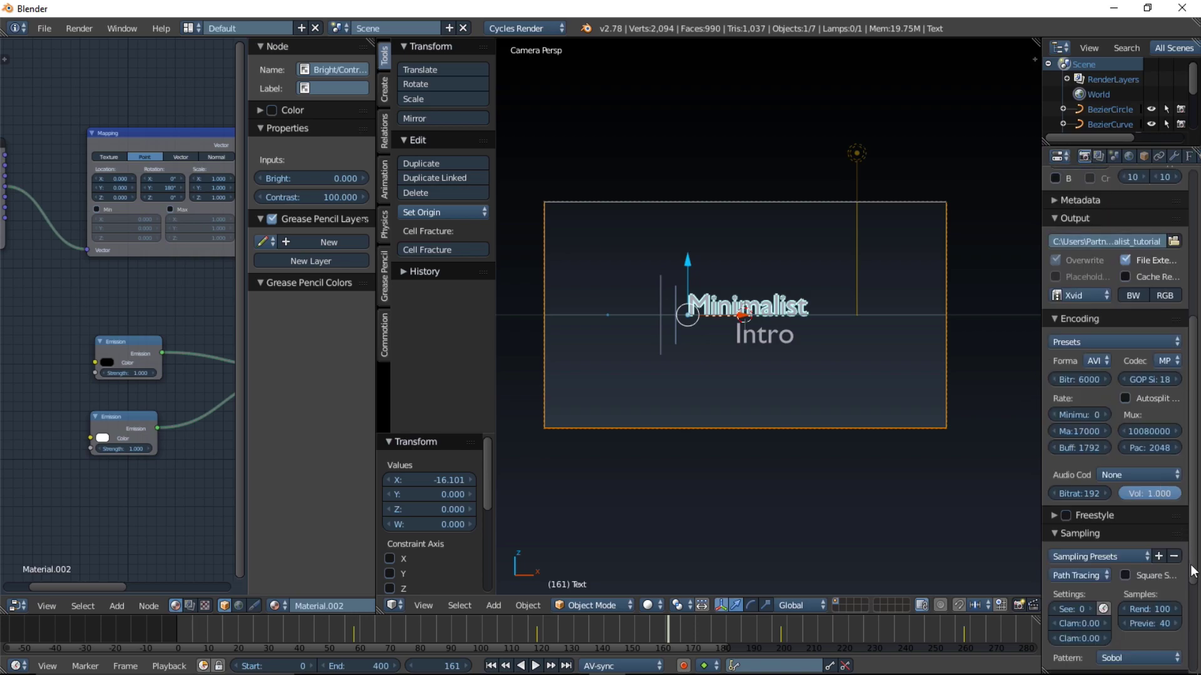
{"action": "scroll", "coordinate": [1166, 555], "scroll_direction": "up", "scroll_amount": 2}
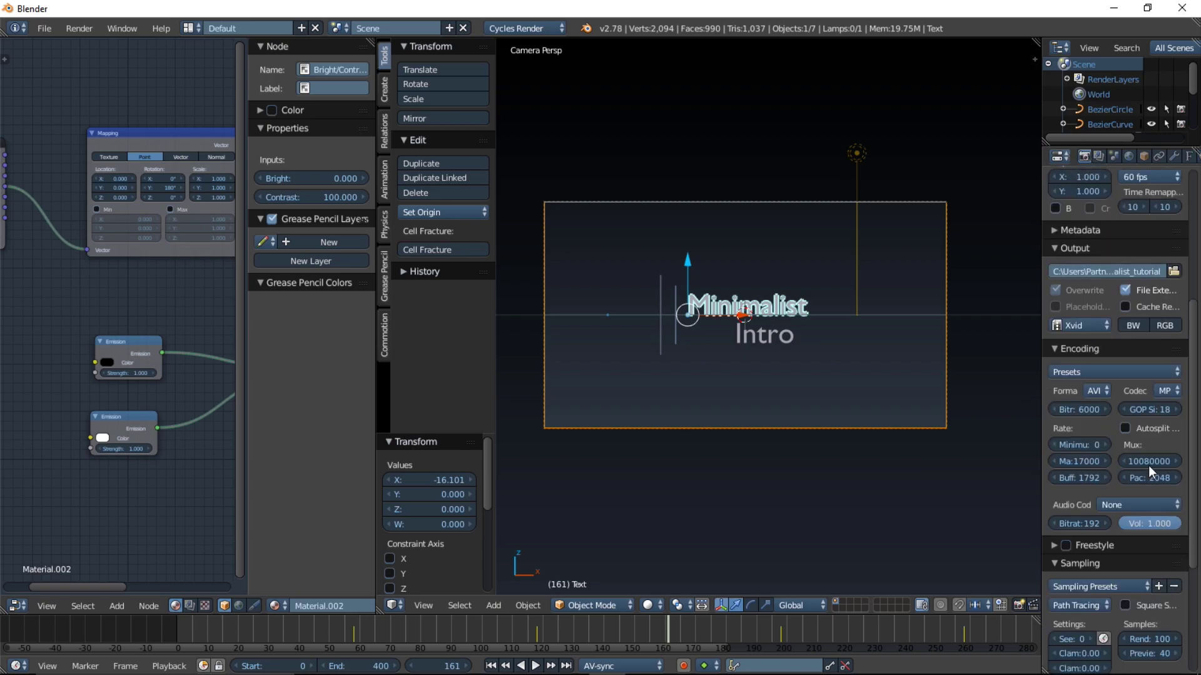
{"action": "left_click", "coordinate": [1173, 272]}
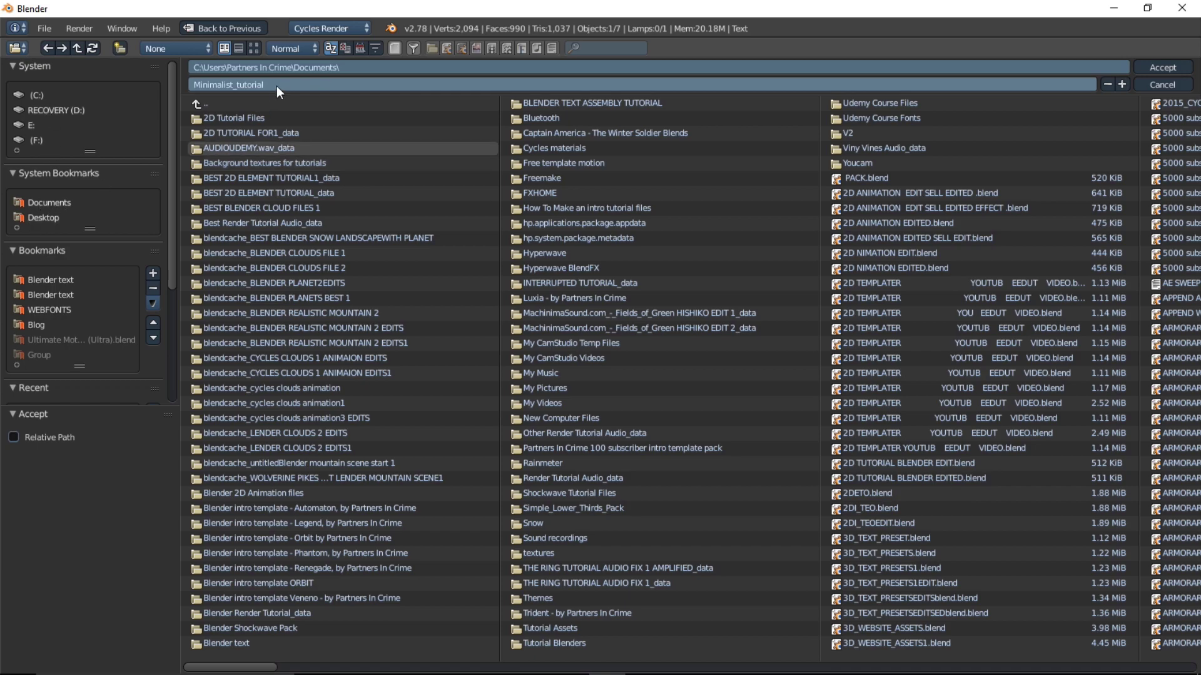
{"action": "left_click", "coordinate": [1161, 66]}
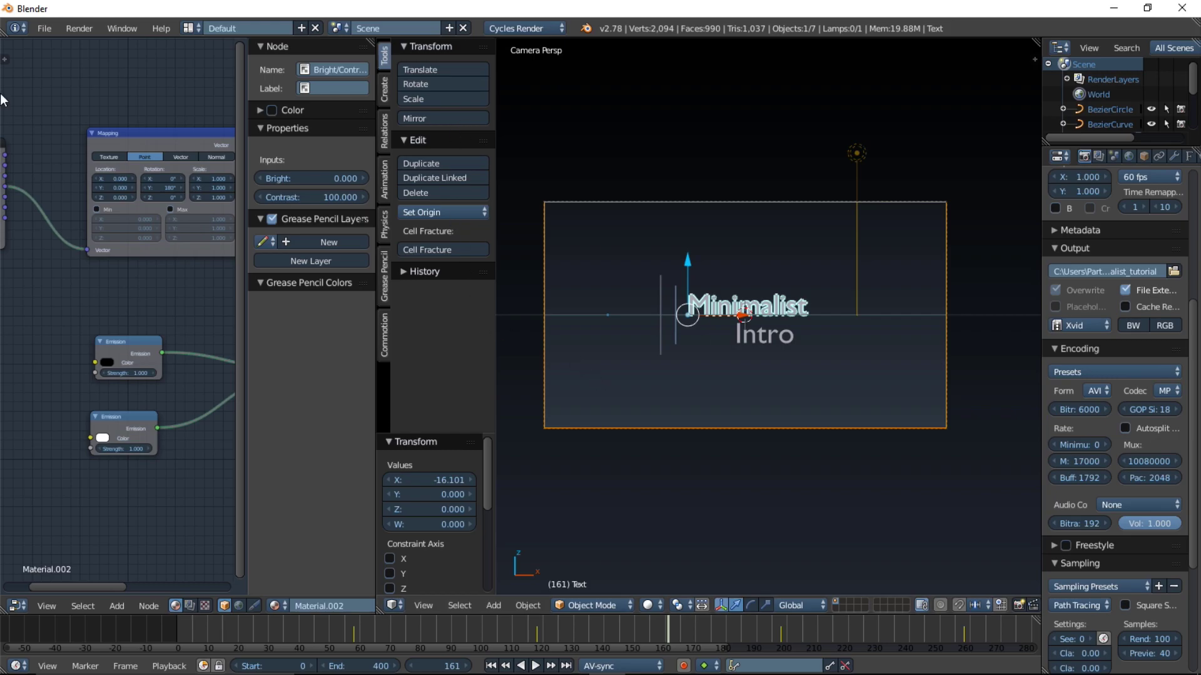
{"action": "left_click", "coordinate": [44, 27]}
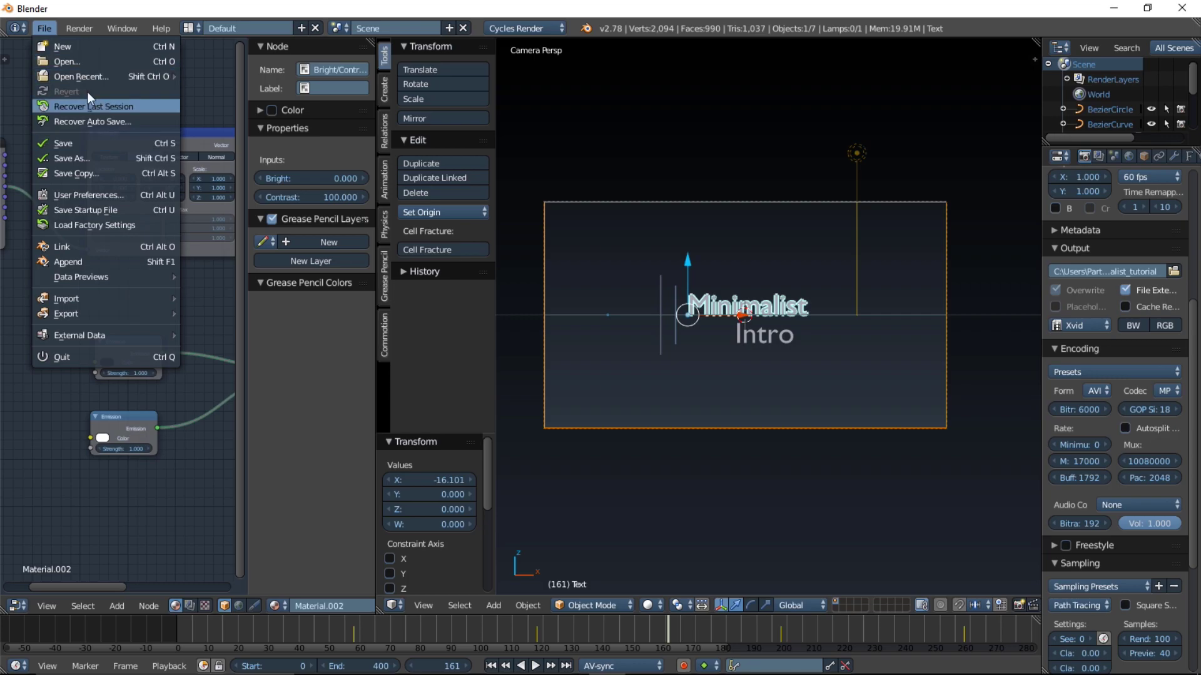
{"action": "mouse_move", "coordinate": [80, 30]}
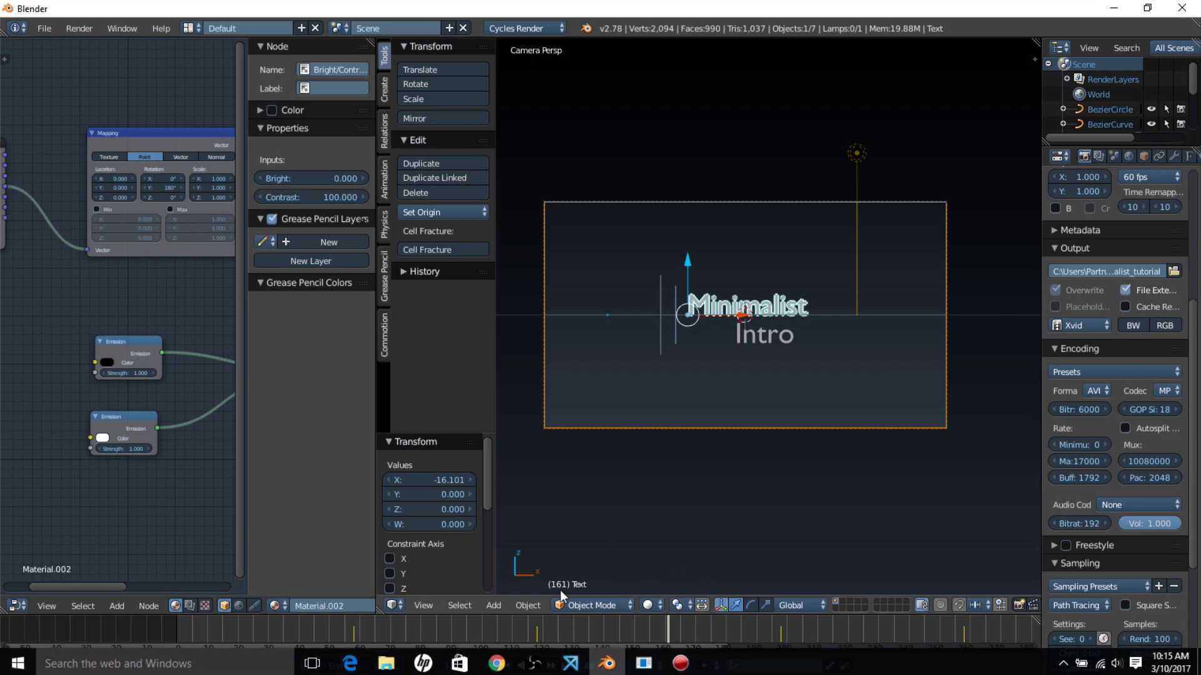
Switch to Chrome and view the Simple Motion Titles, Simple Lower thirds, Udemy Ultimate B3D course and PartnersInCrimeGFX Patreon pages
{"action": "left_click", "coordinate": [496, 661]}
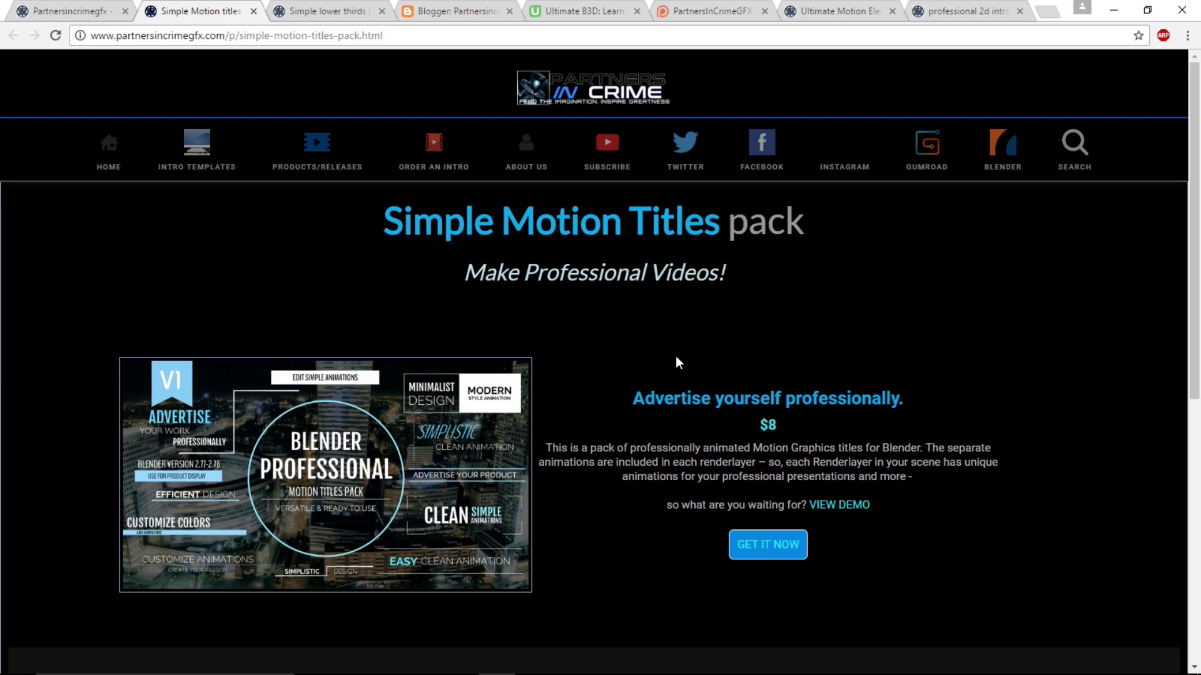
{"action": "scroll", "coordinate": [676, 358], "scroll_direction": "down", "scroll_amount": 1}
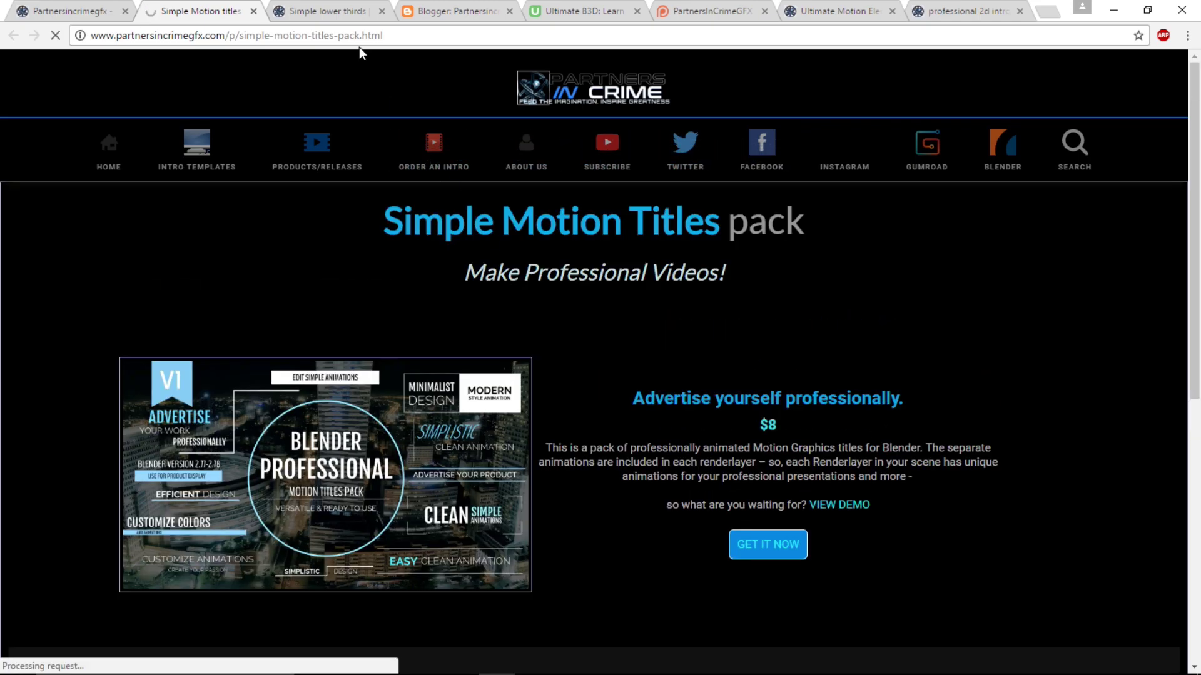
{"action": "left_click", "coordinate": [334, 11]}
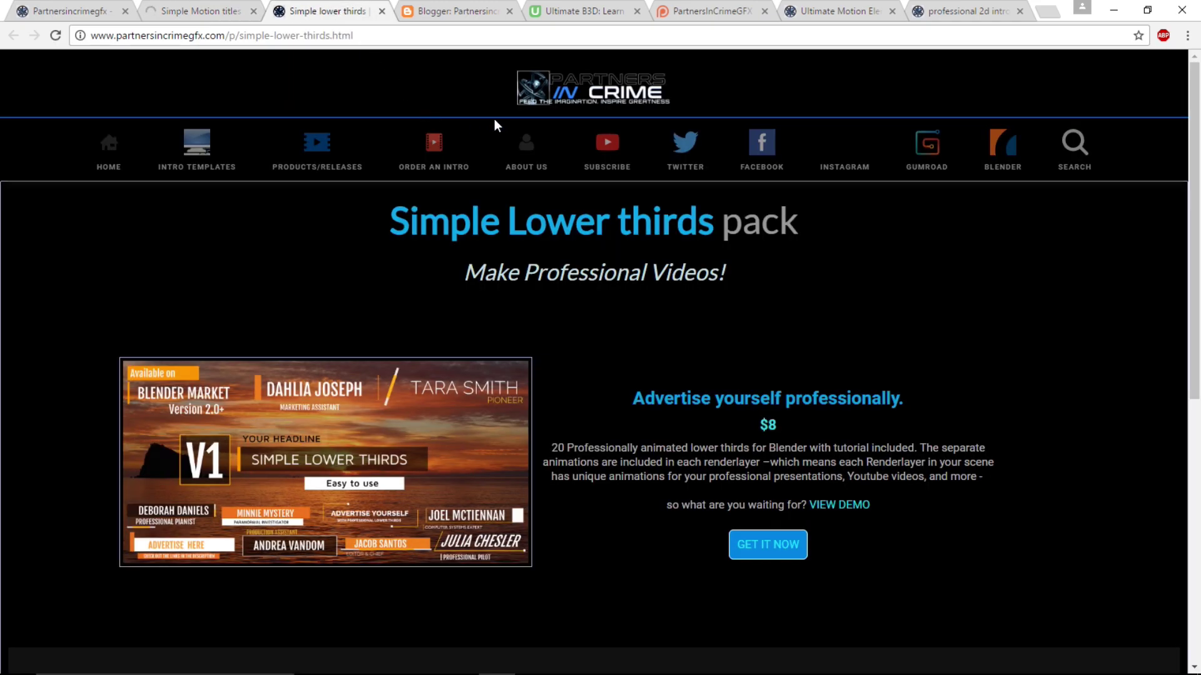
{"action": "left_click", "coordinate": [602, 13]}
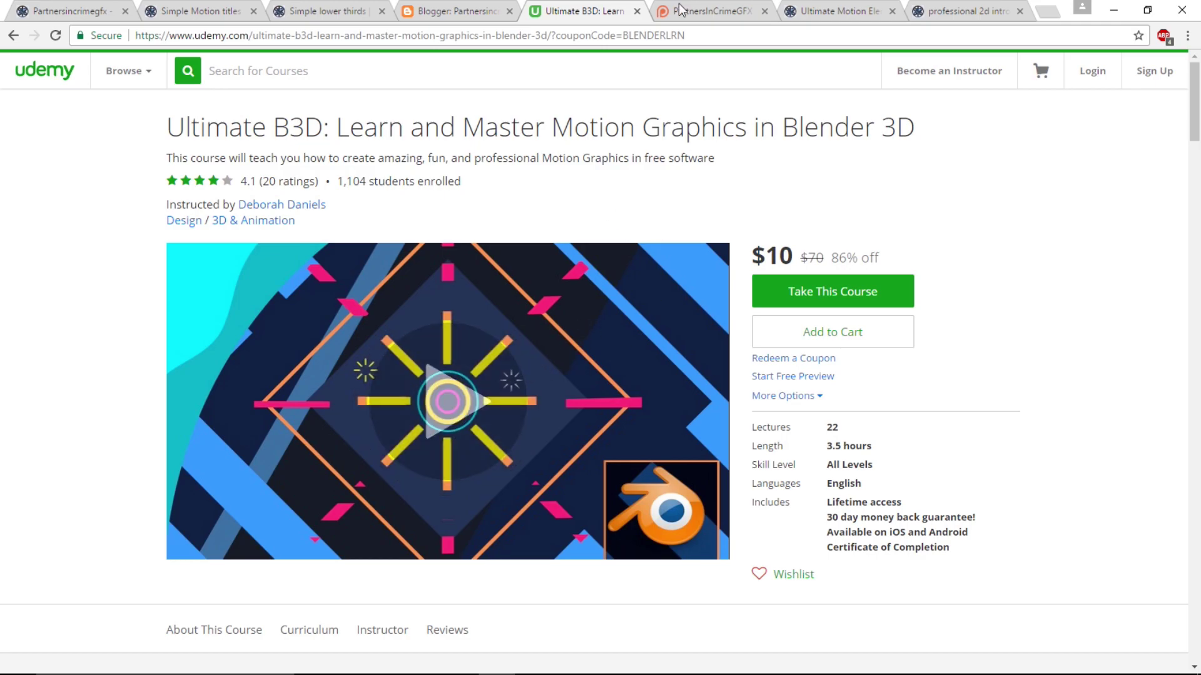
{"action": "left_click", "coordinate": [702, 8]}
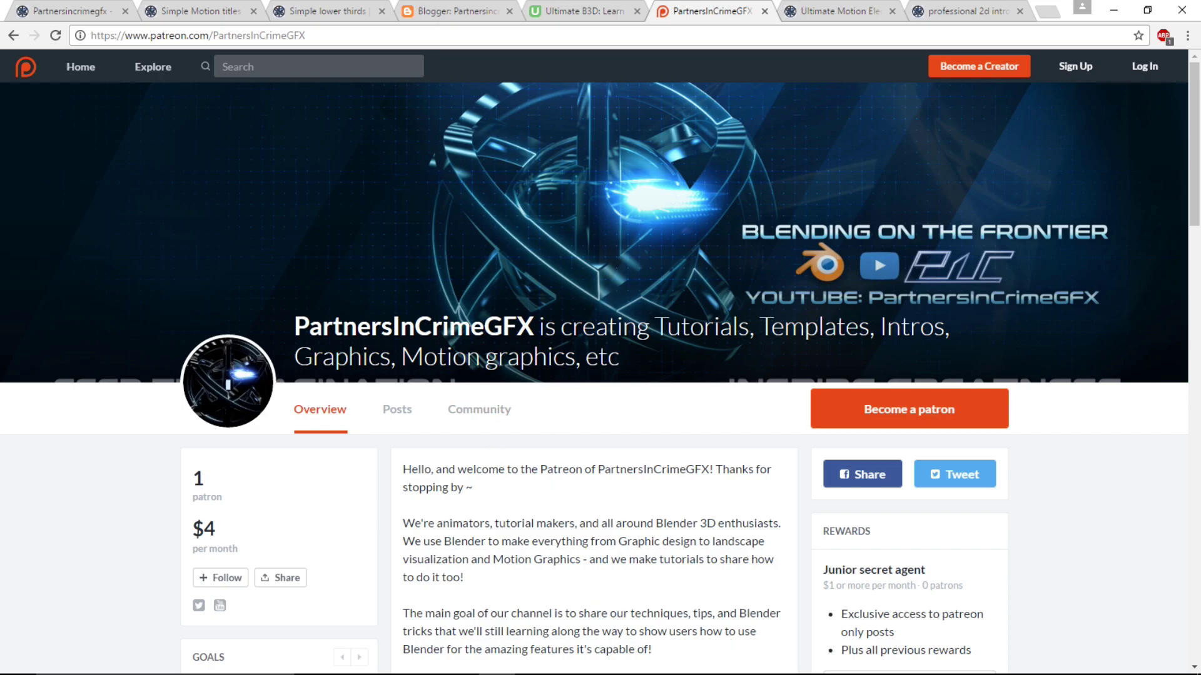
{"action": "left_click", "coordinate": [680, 662]}
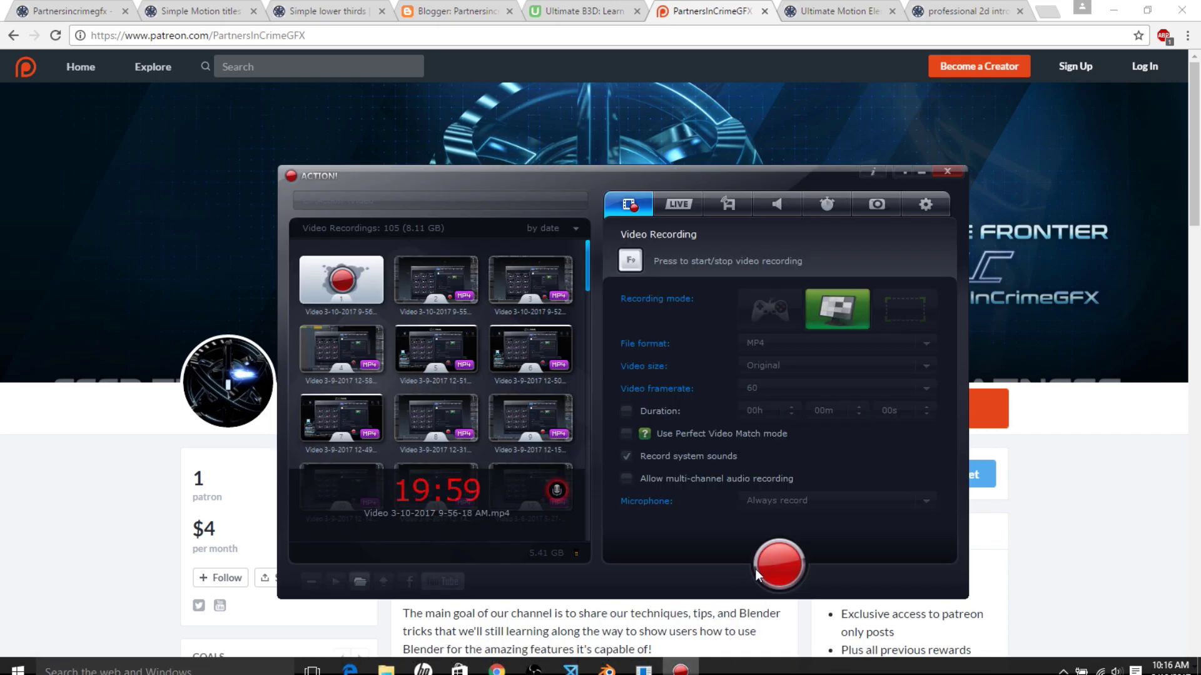